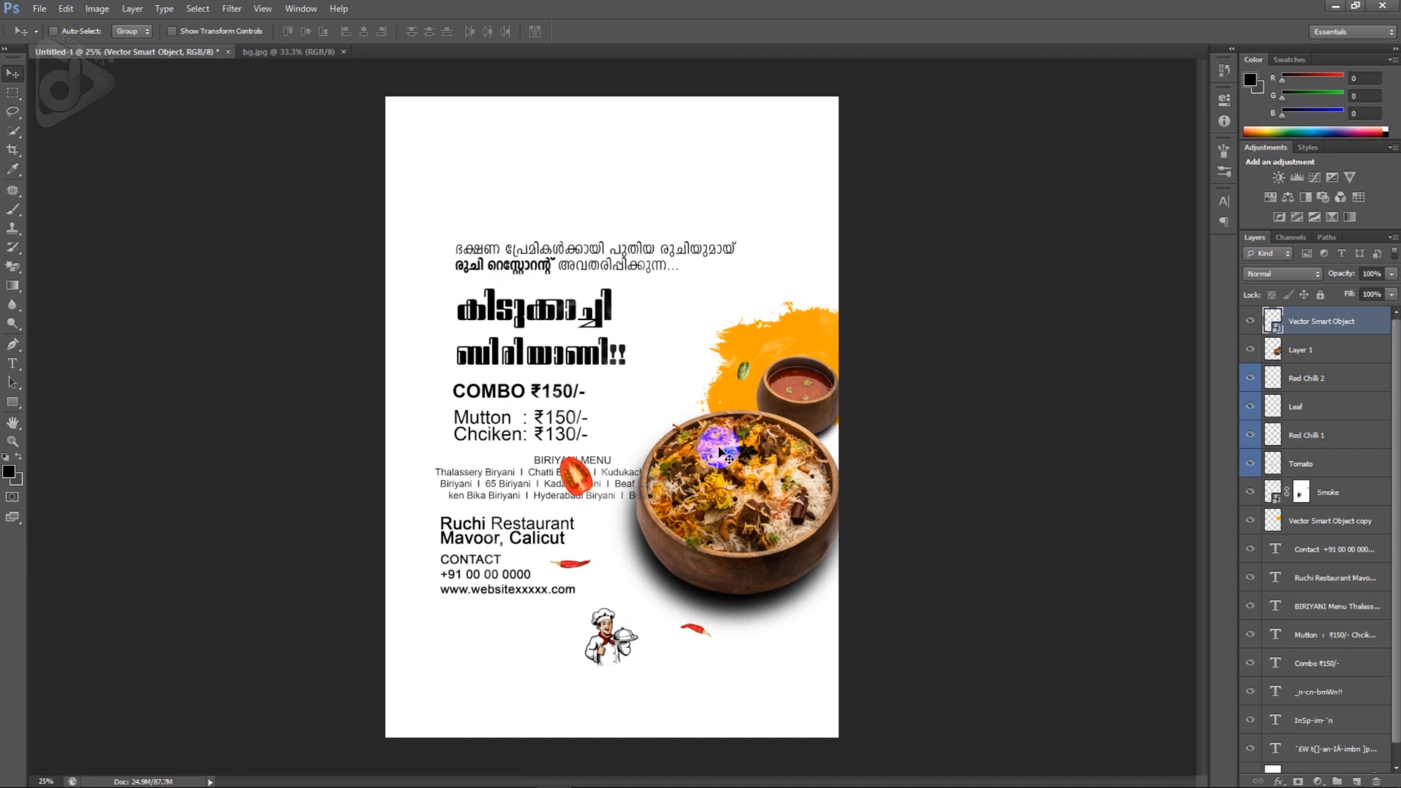
- Start a new document and name it "Flex design"
click(39, 9)
click(48, 28)
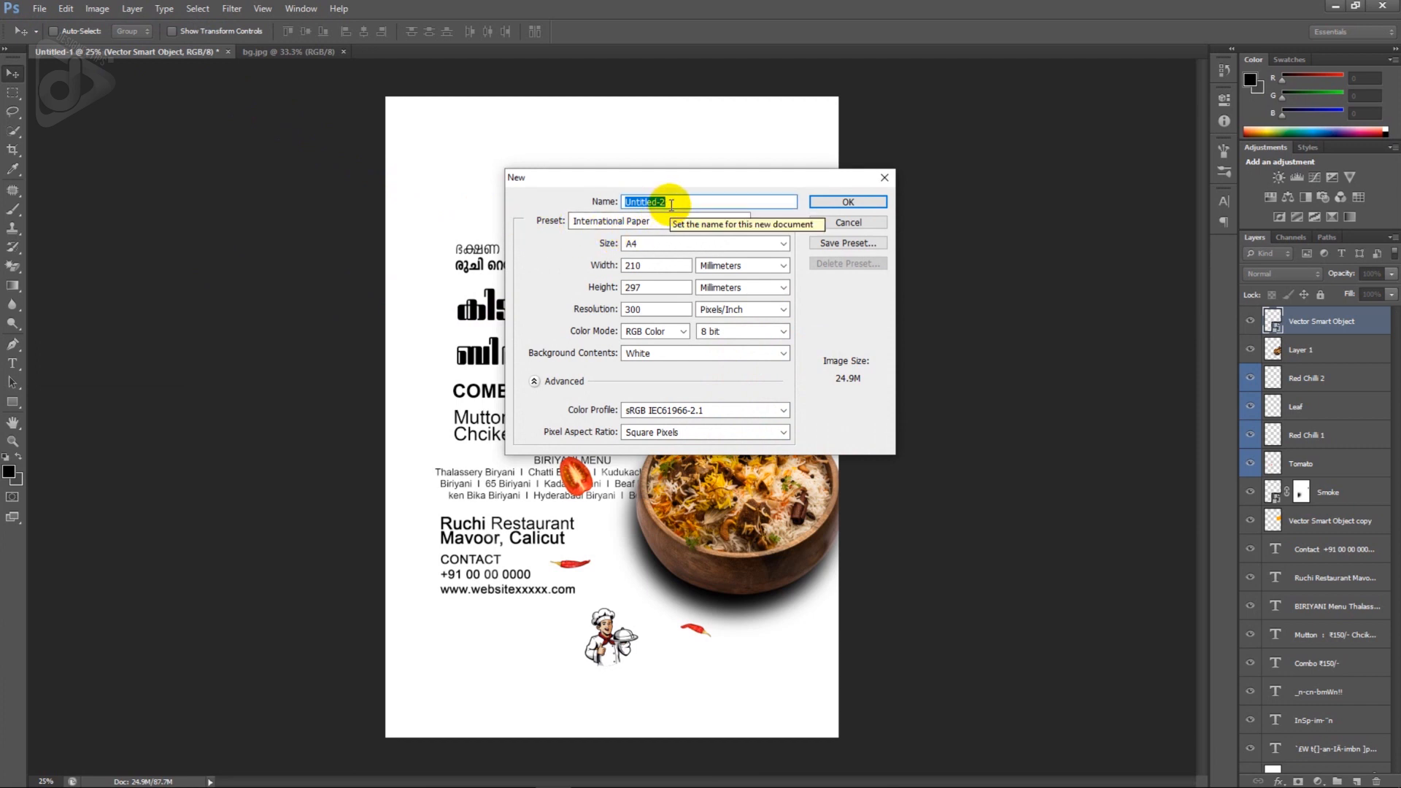
text(Flex)
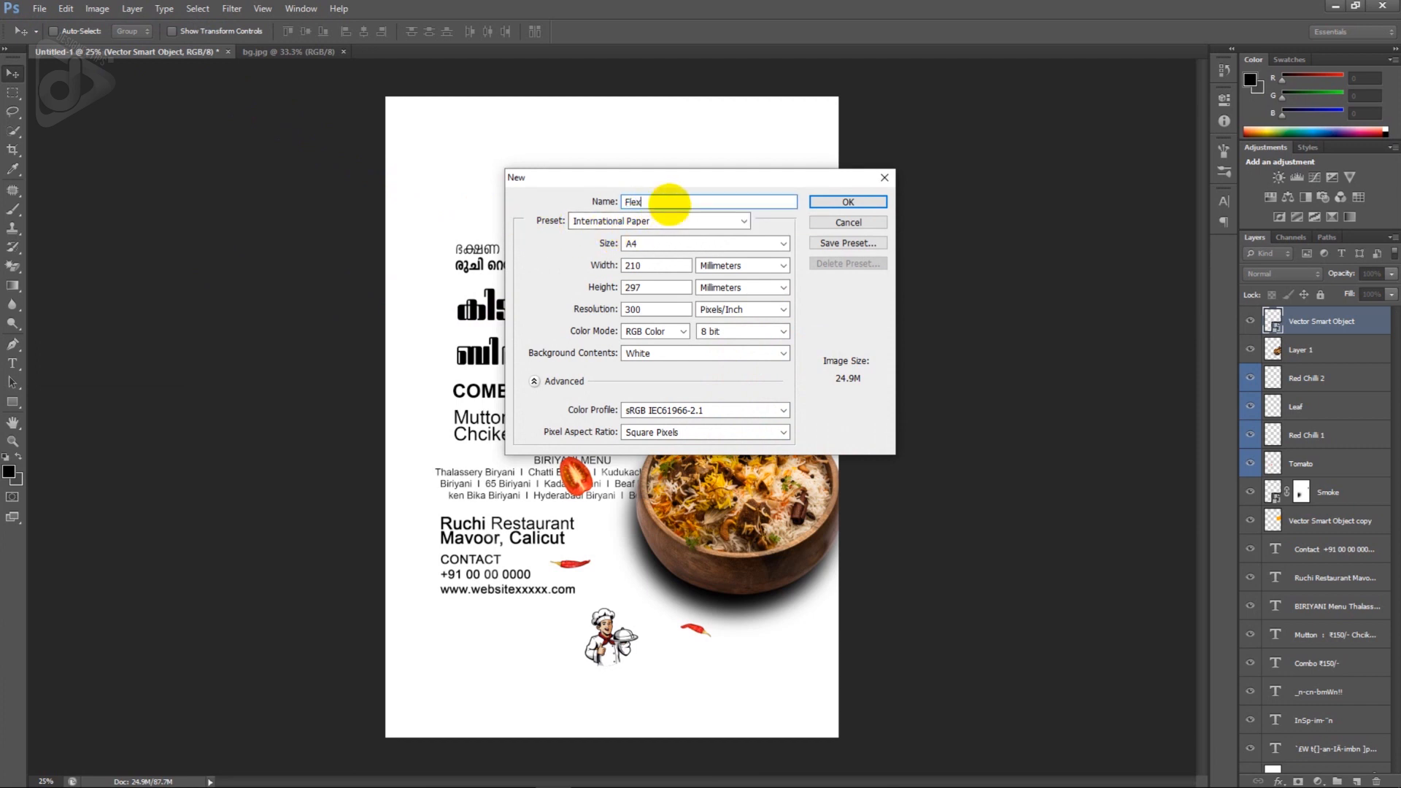
text( design)
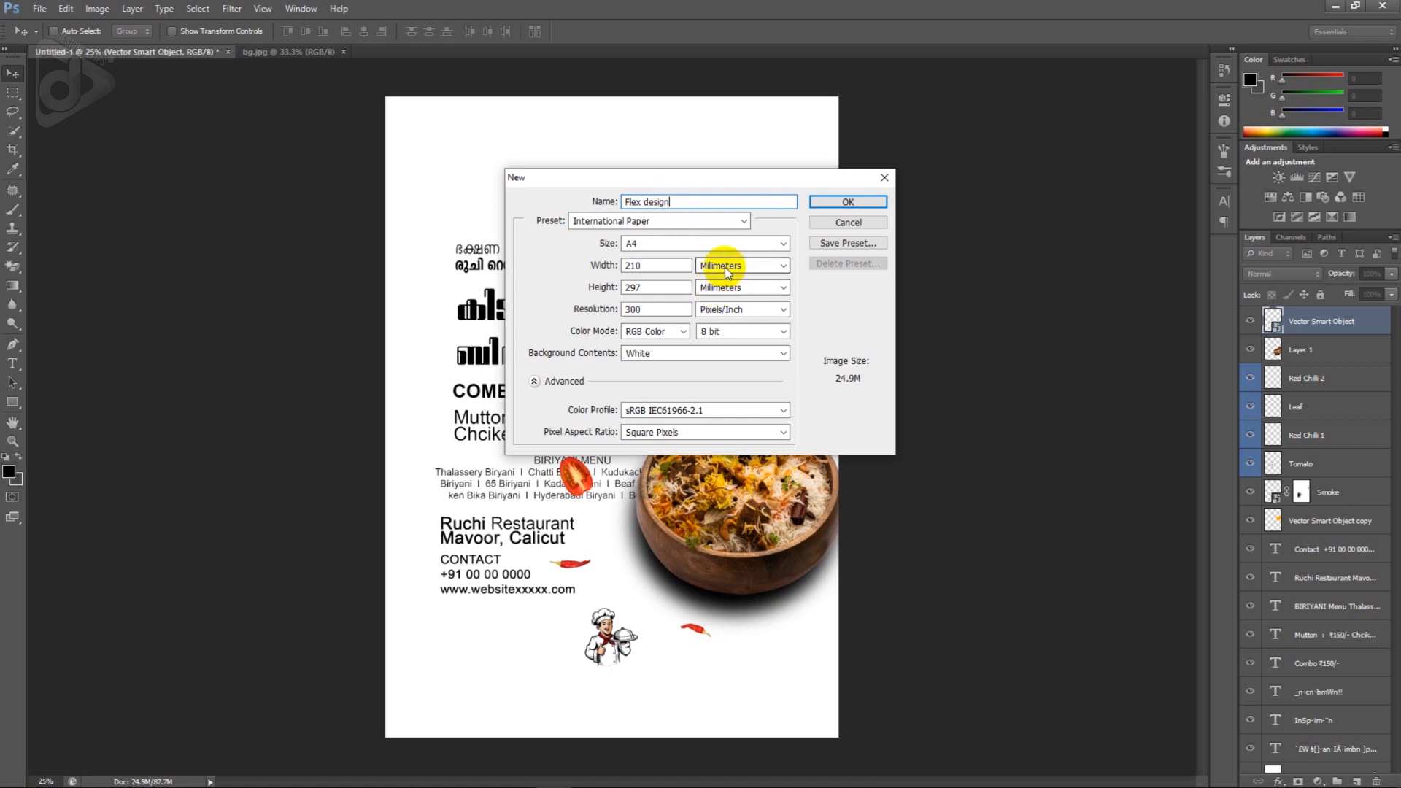
- Switch the new document's units to inches and set the width to 2, the height to 3 and the resolution to 600 pixels/inch
click(725, 269)
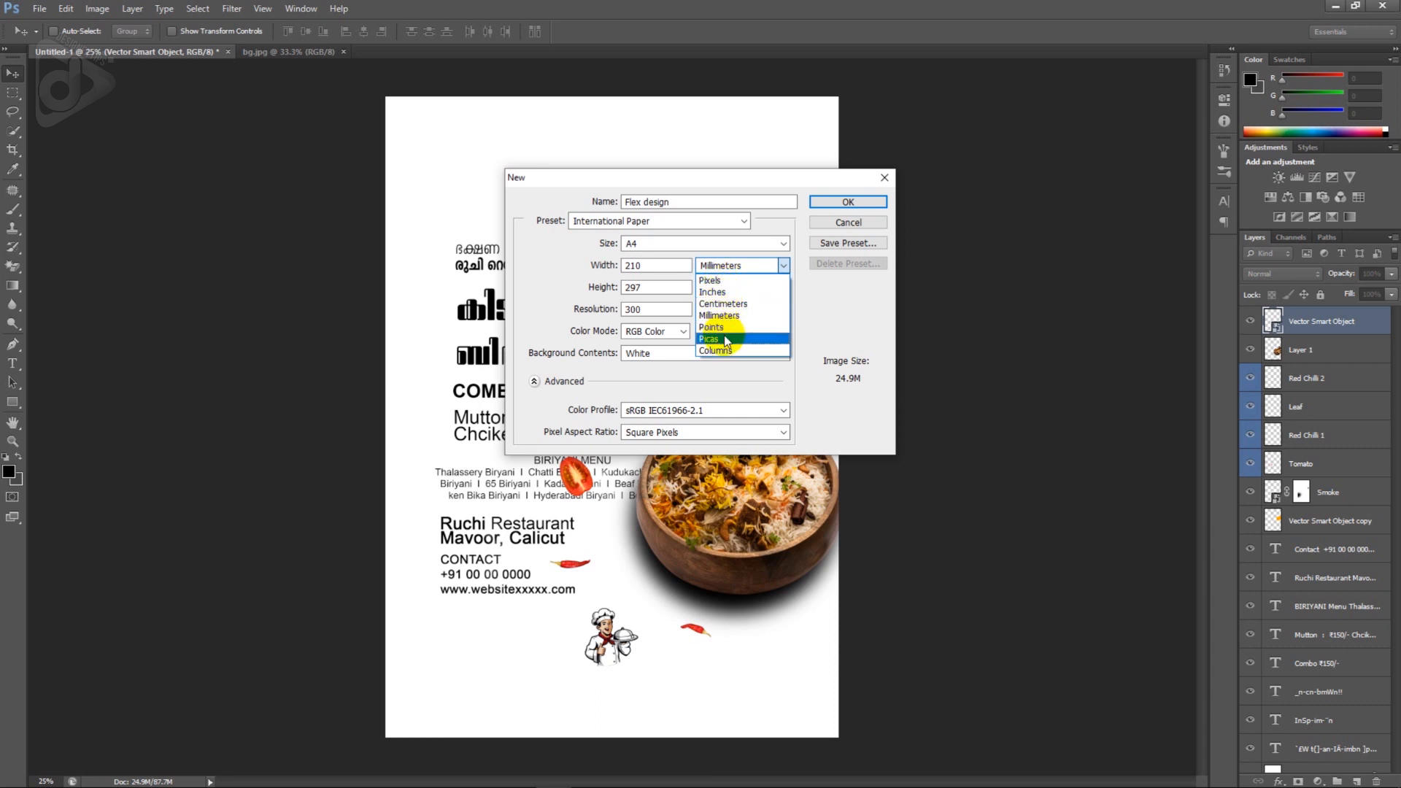
click(726, 295)
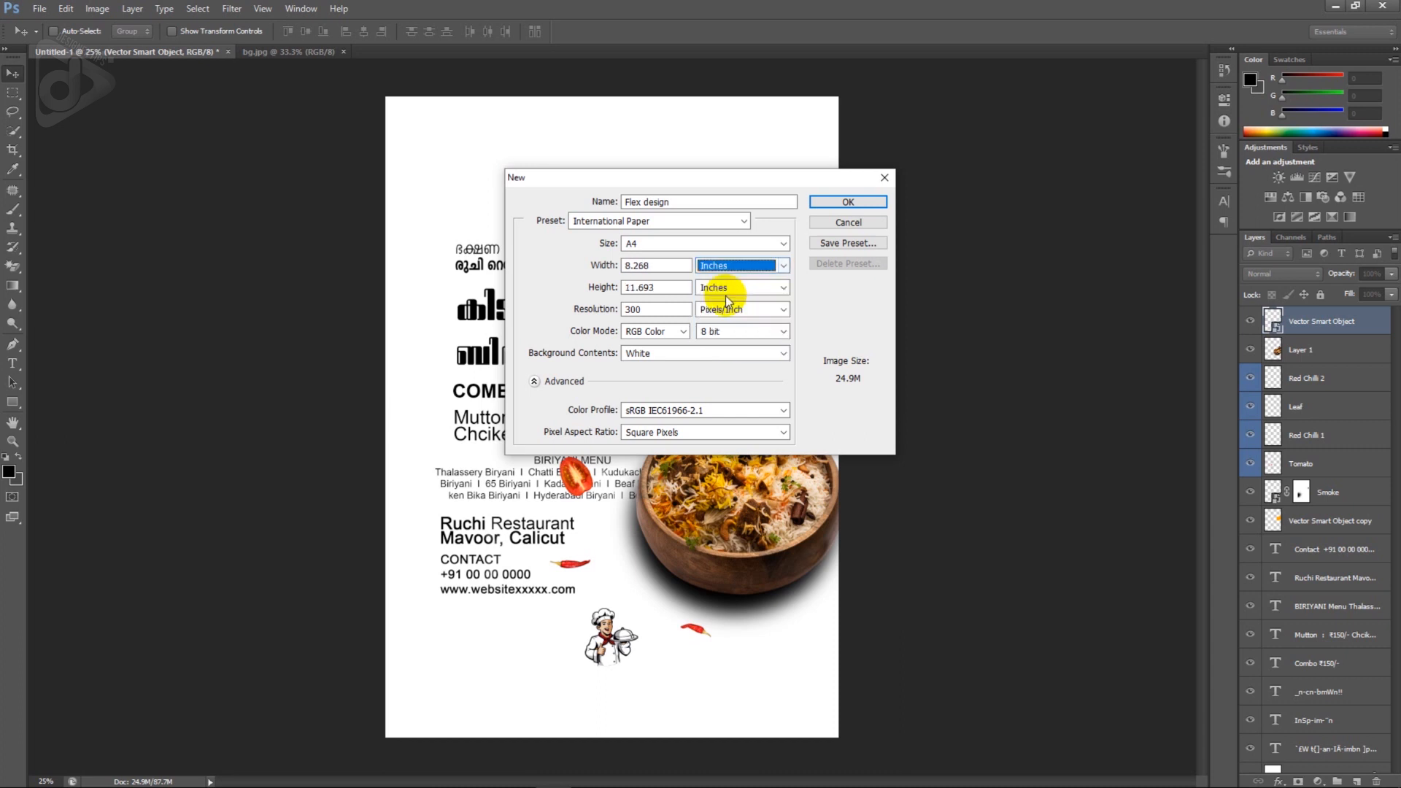
double_click(666, 267)
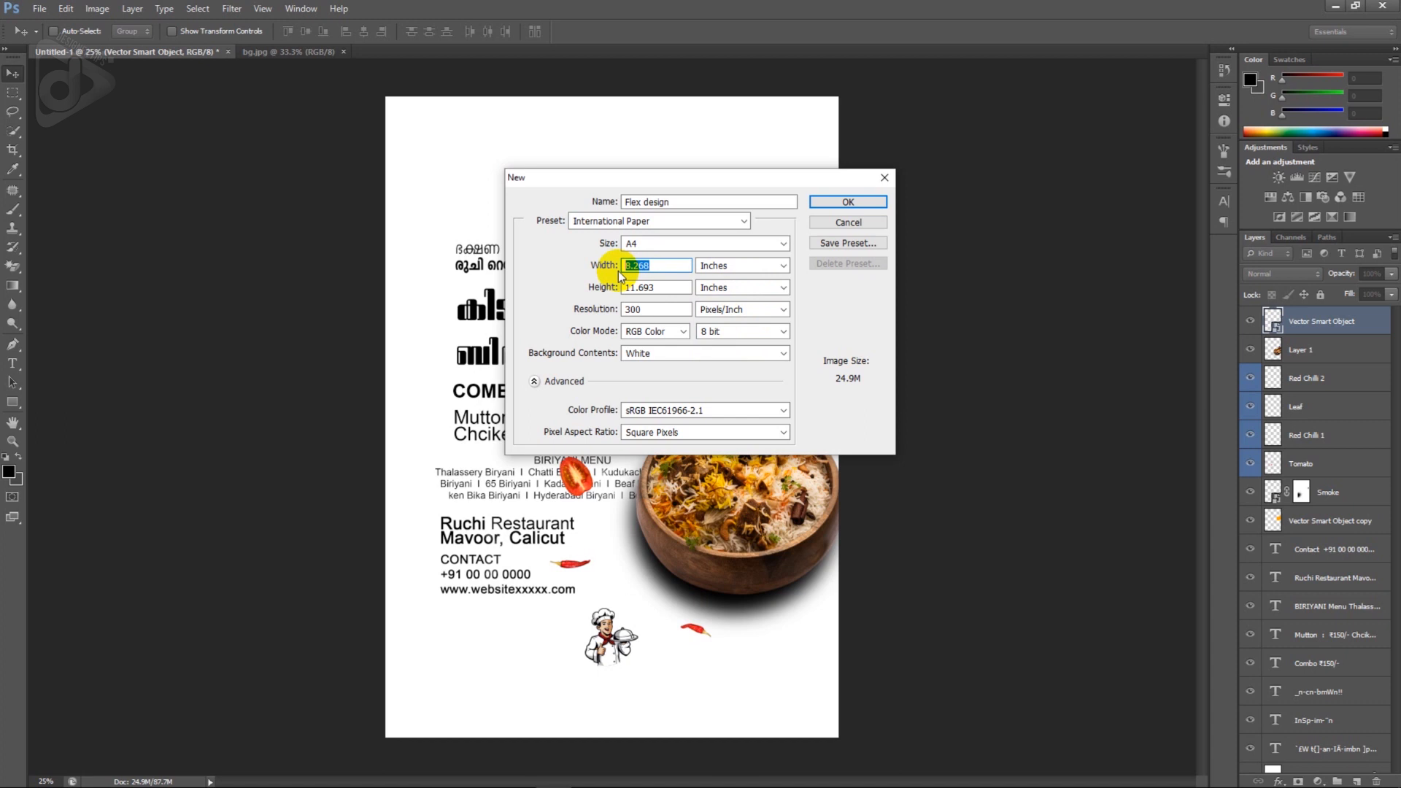
text(2)
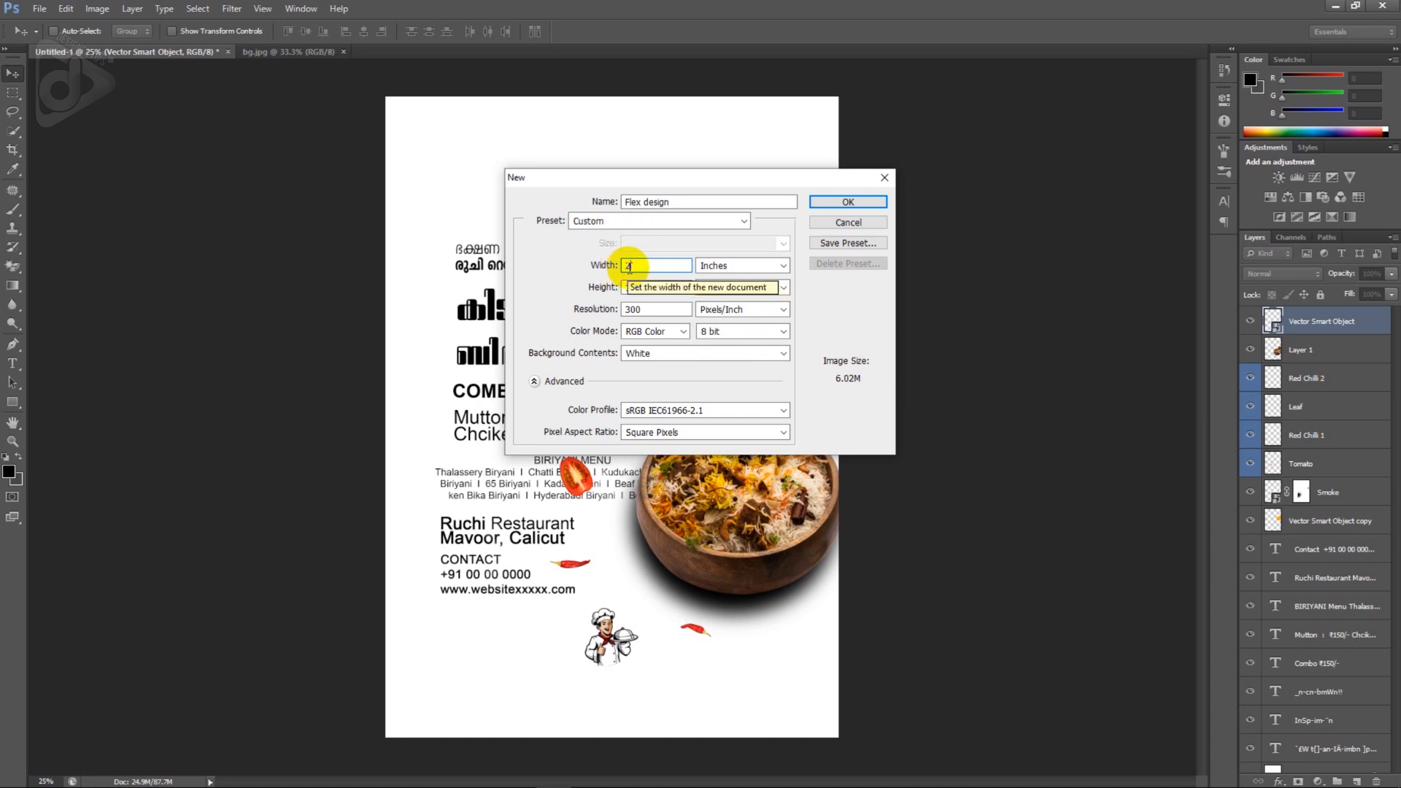
drag(656, 287, 625, 288)
text(3)
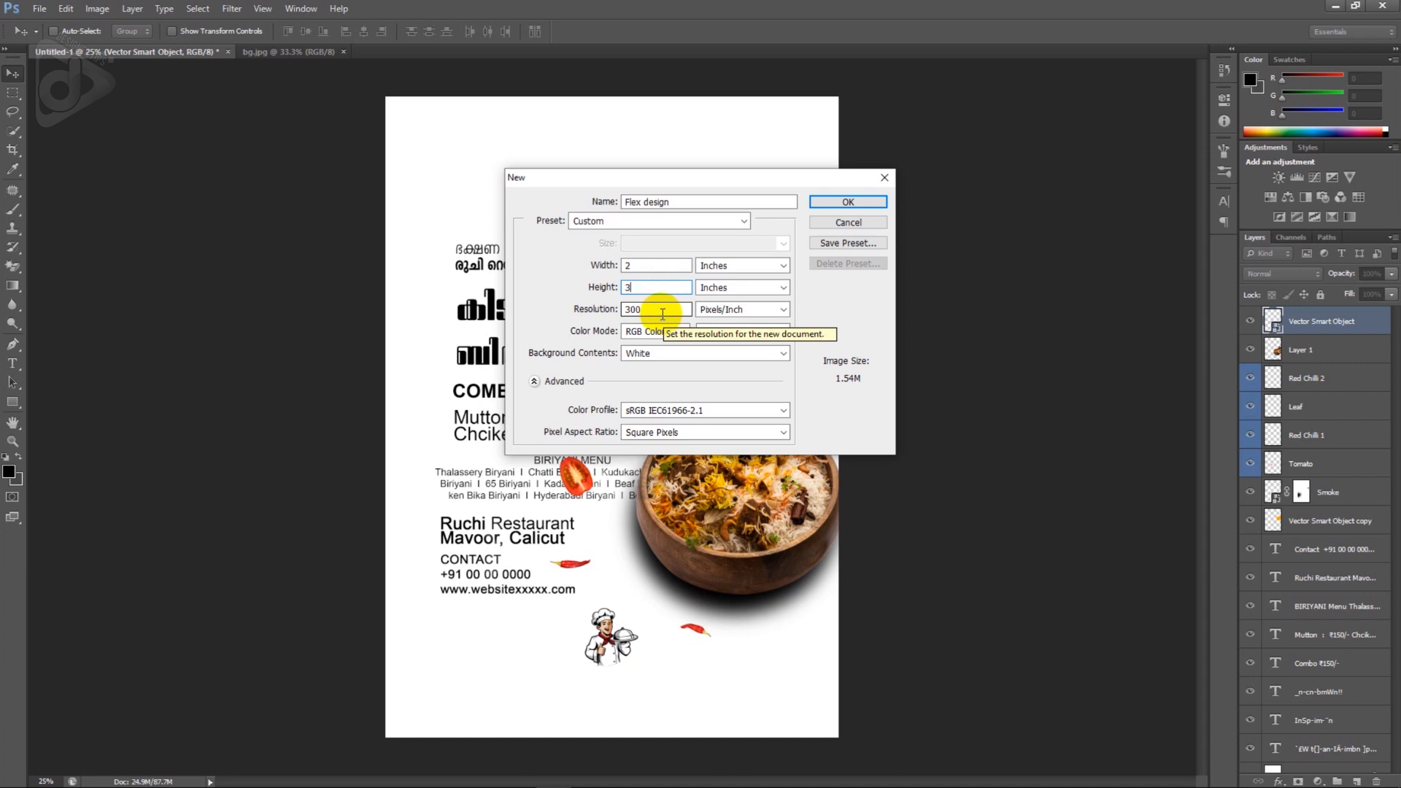
drag(655, 312, 624, 314)
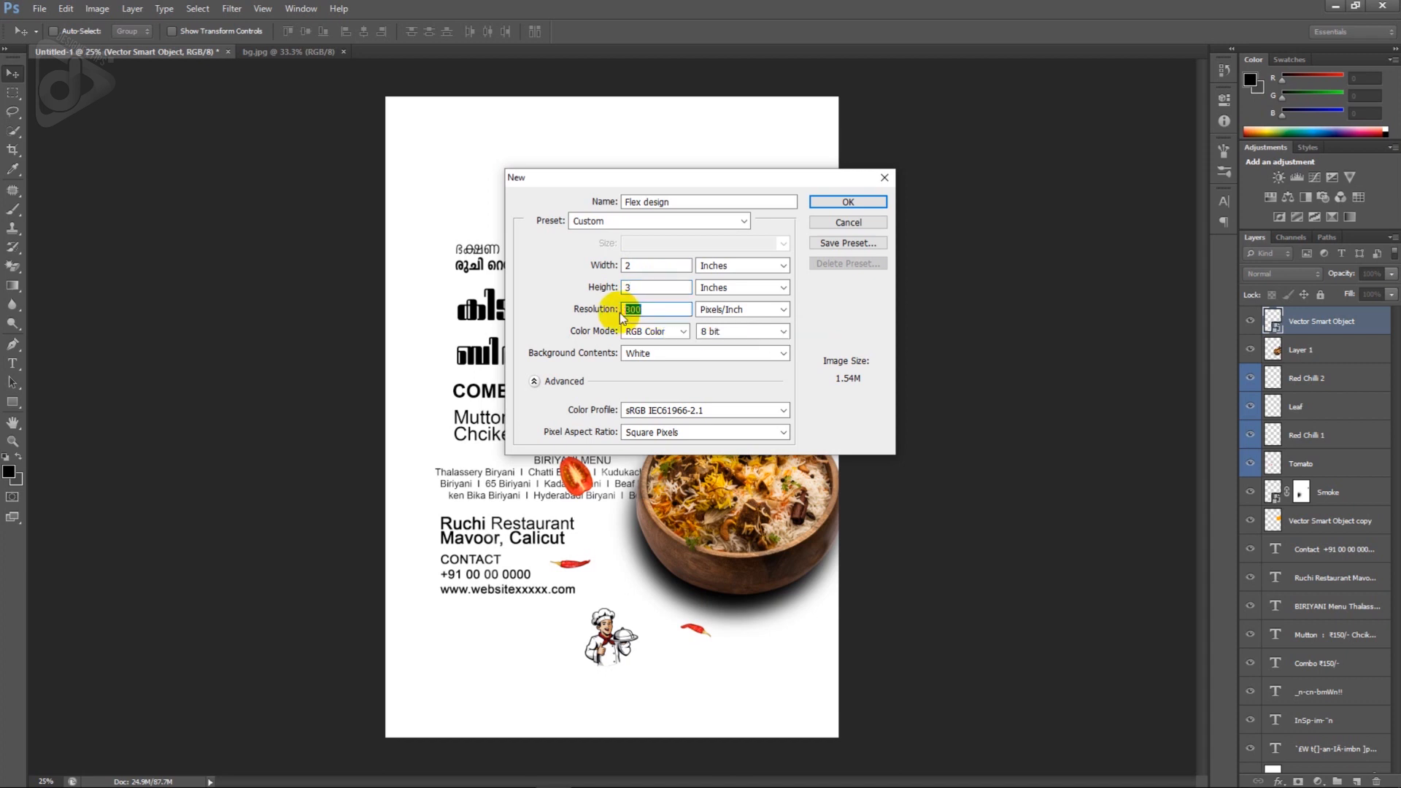
text(600)
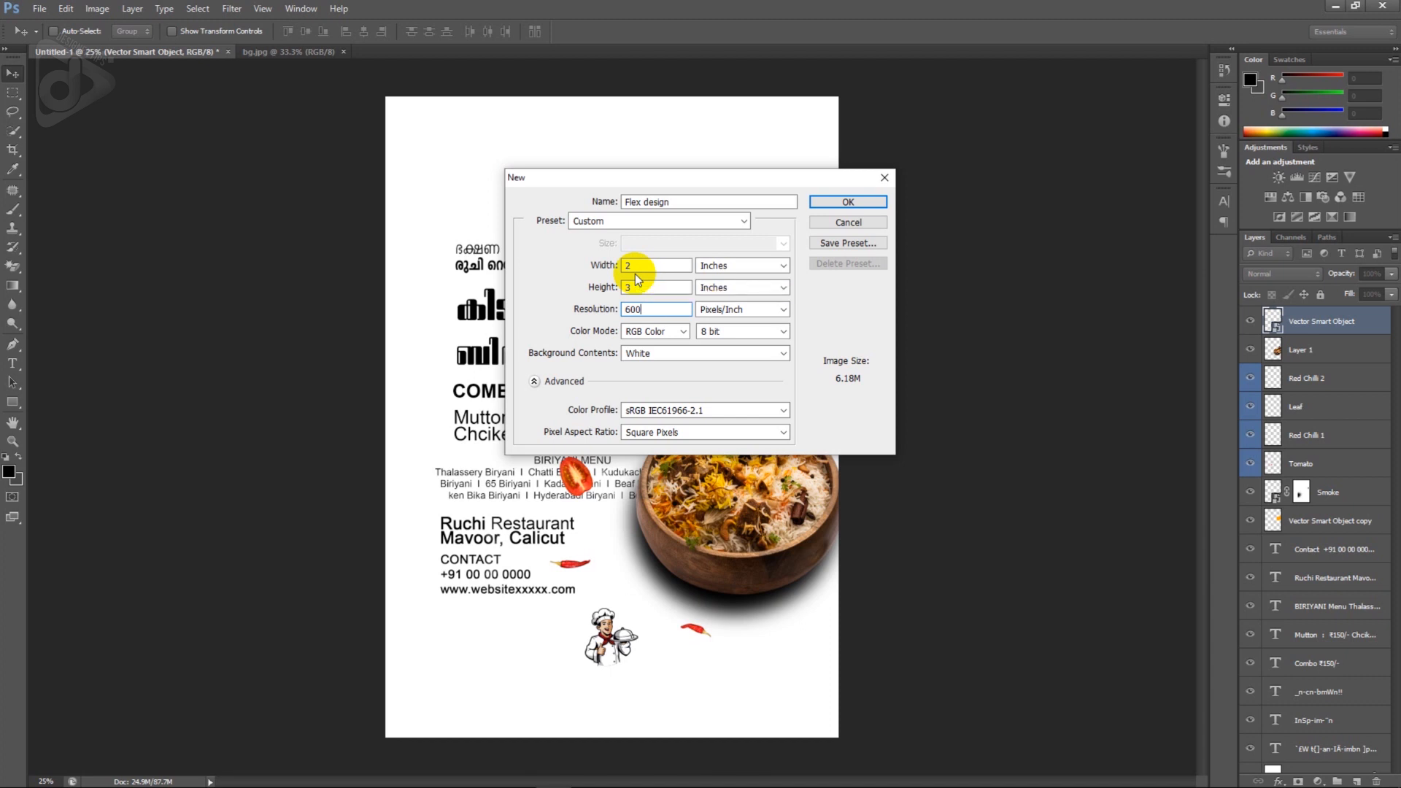
- Change the new document's size to 24 by 36 inches and its resolution to 72 pixels/inch
click(635, 268)
text(4)
click(637, 290)
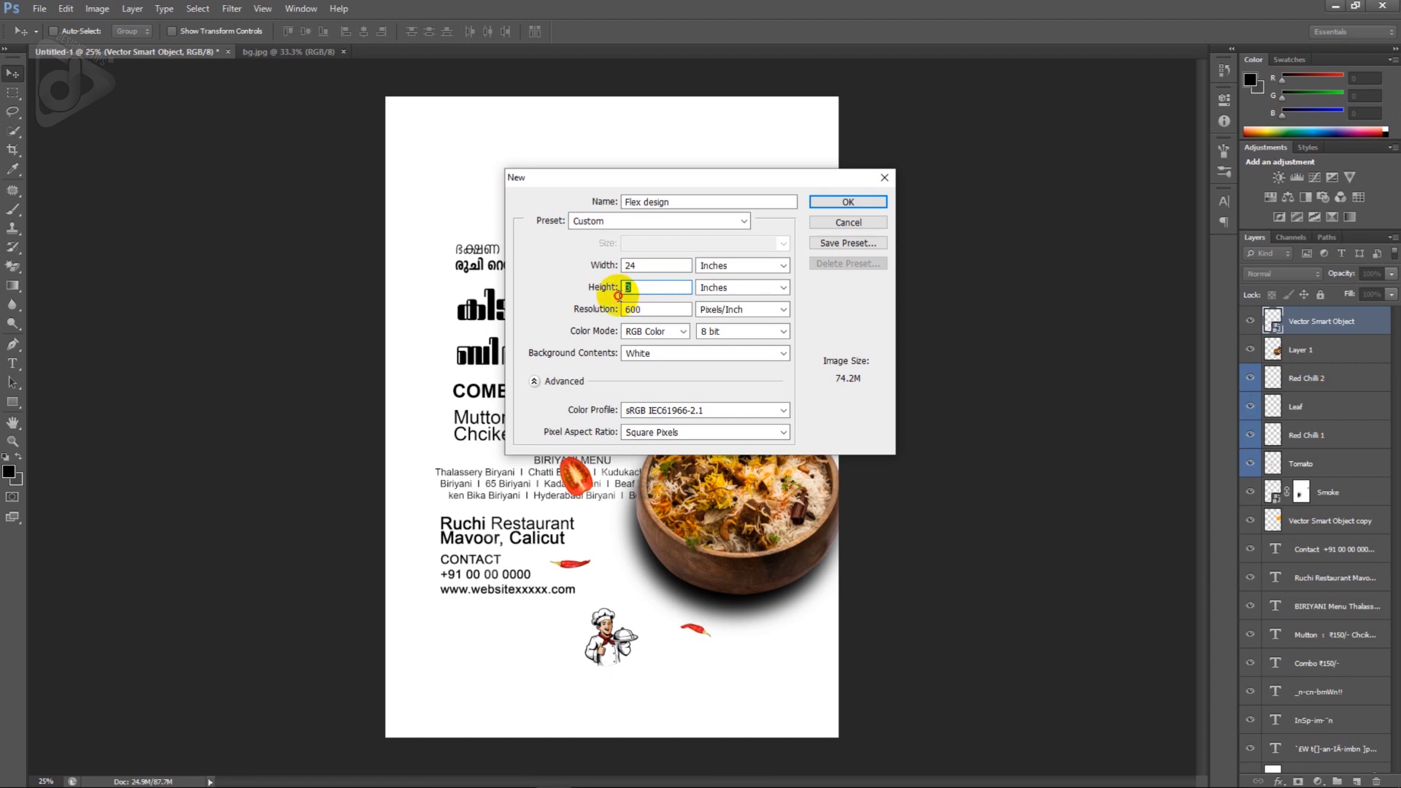
text(6)
click(652, 310)
drag(626, 313, 643, 315)
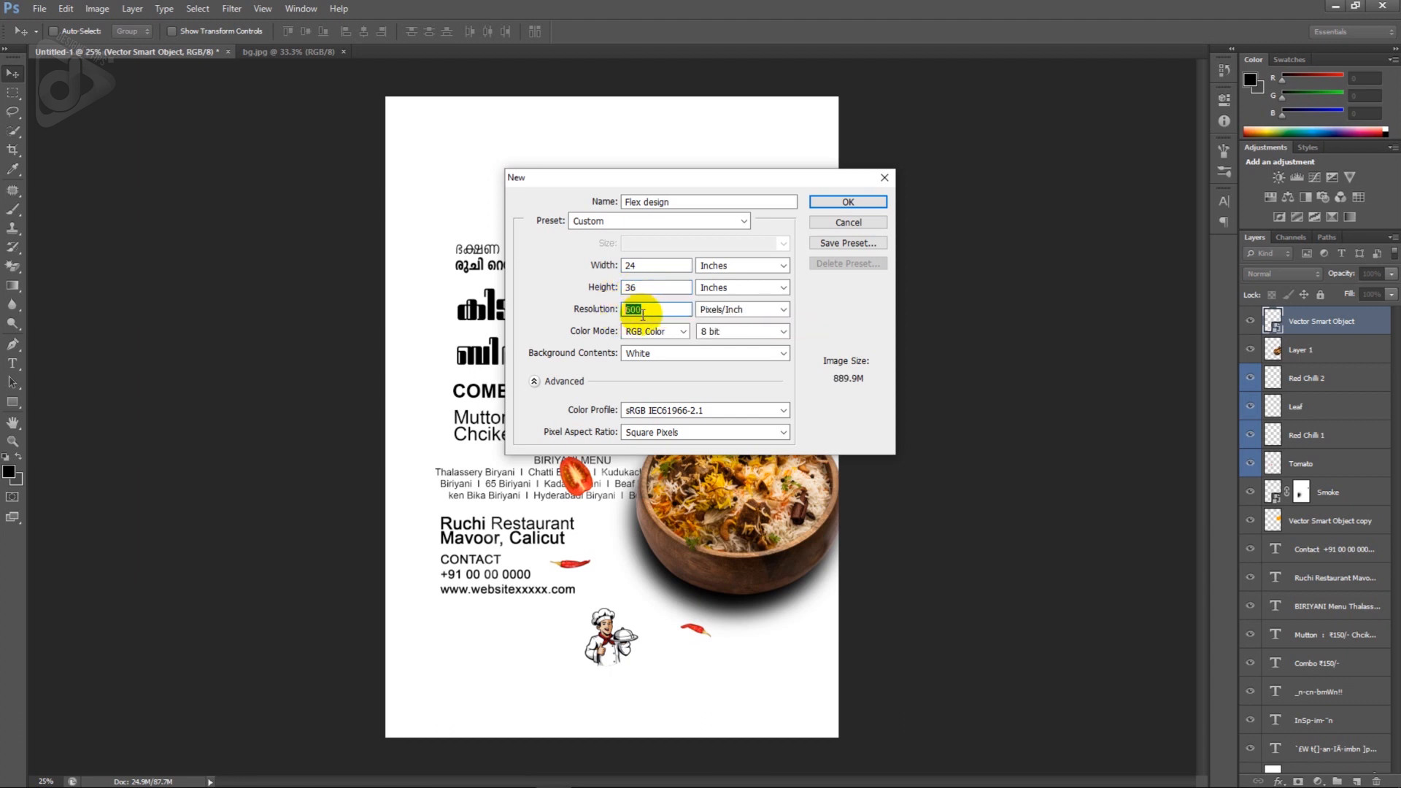
text(72)
- Choose RGB Color as the color mode and create the document
click(654, 335)
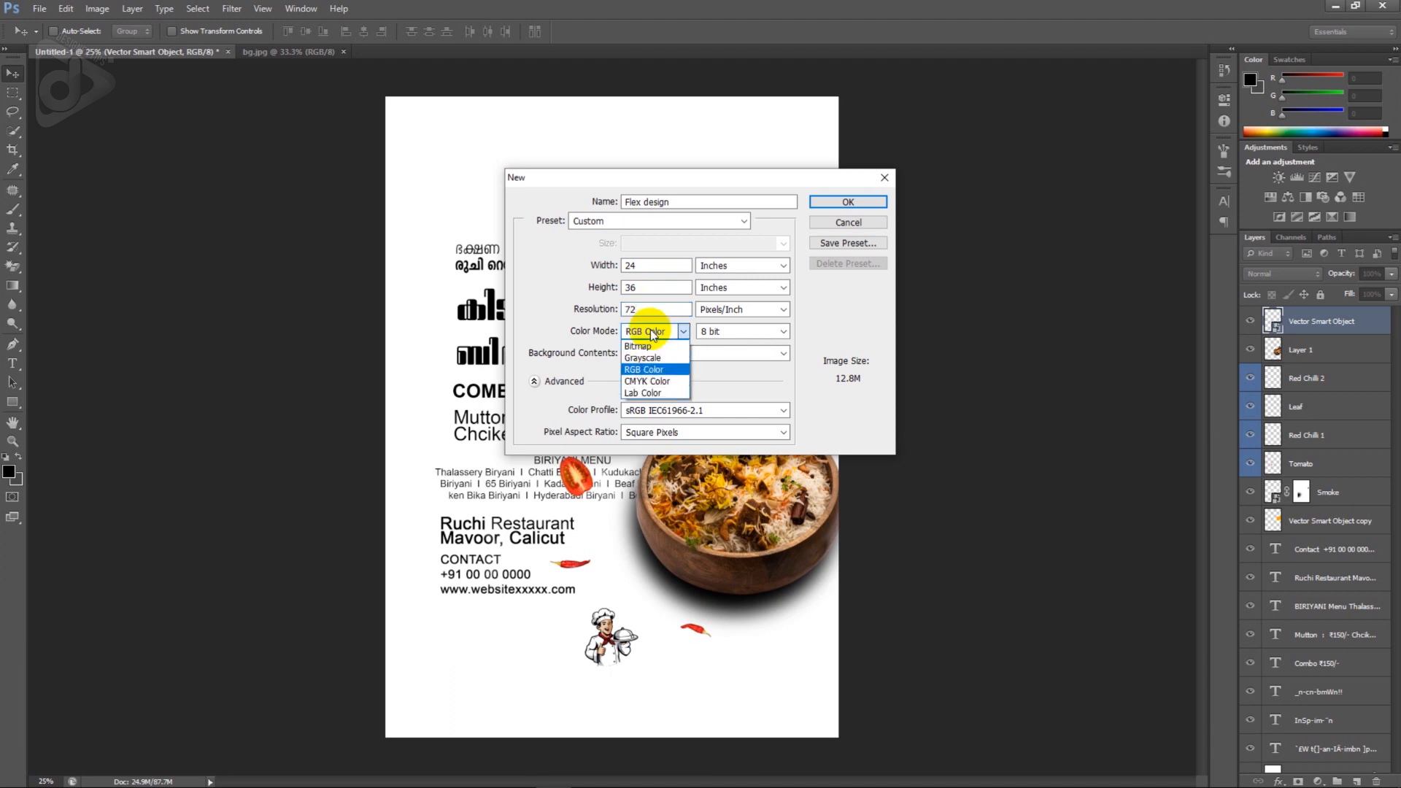
click(645, 373)
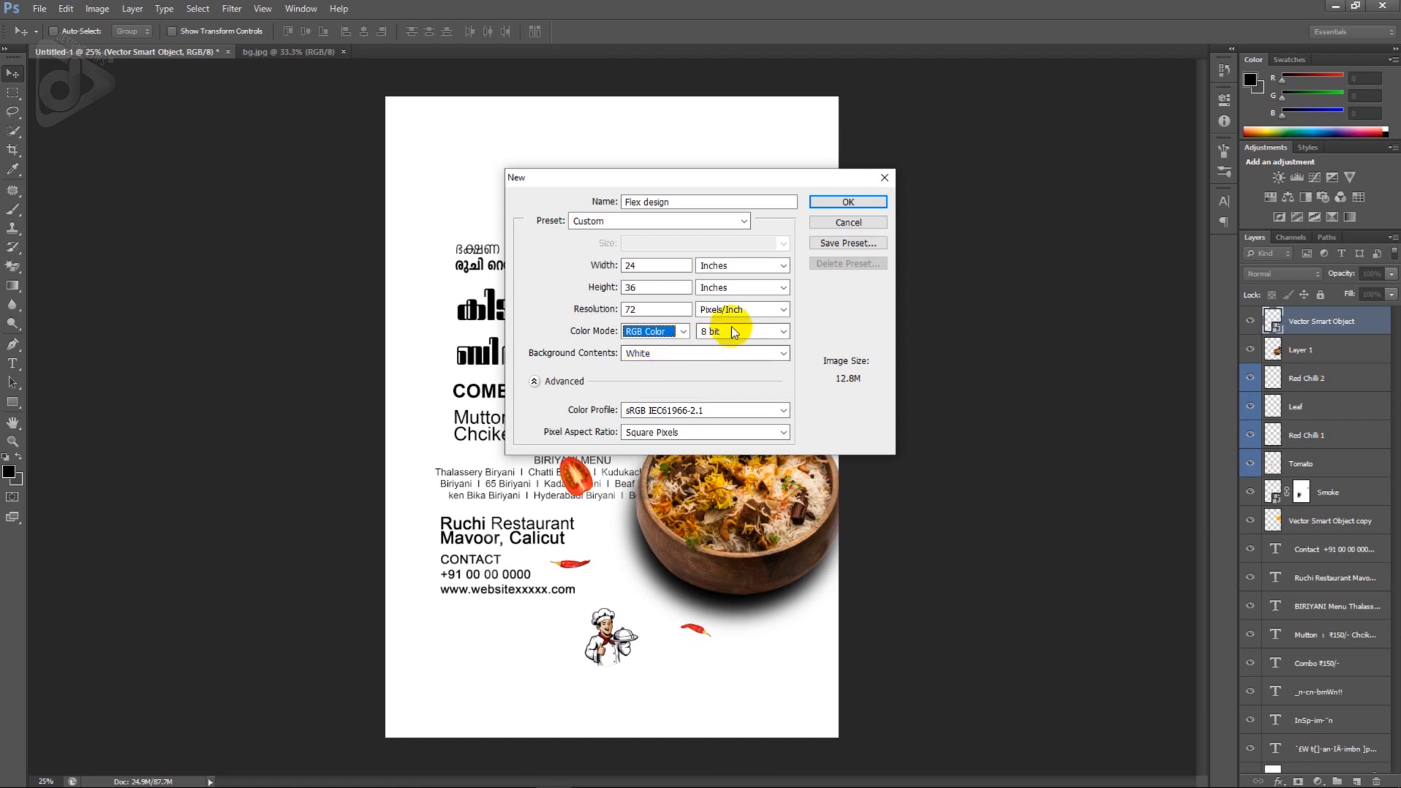
click(851, 204)
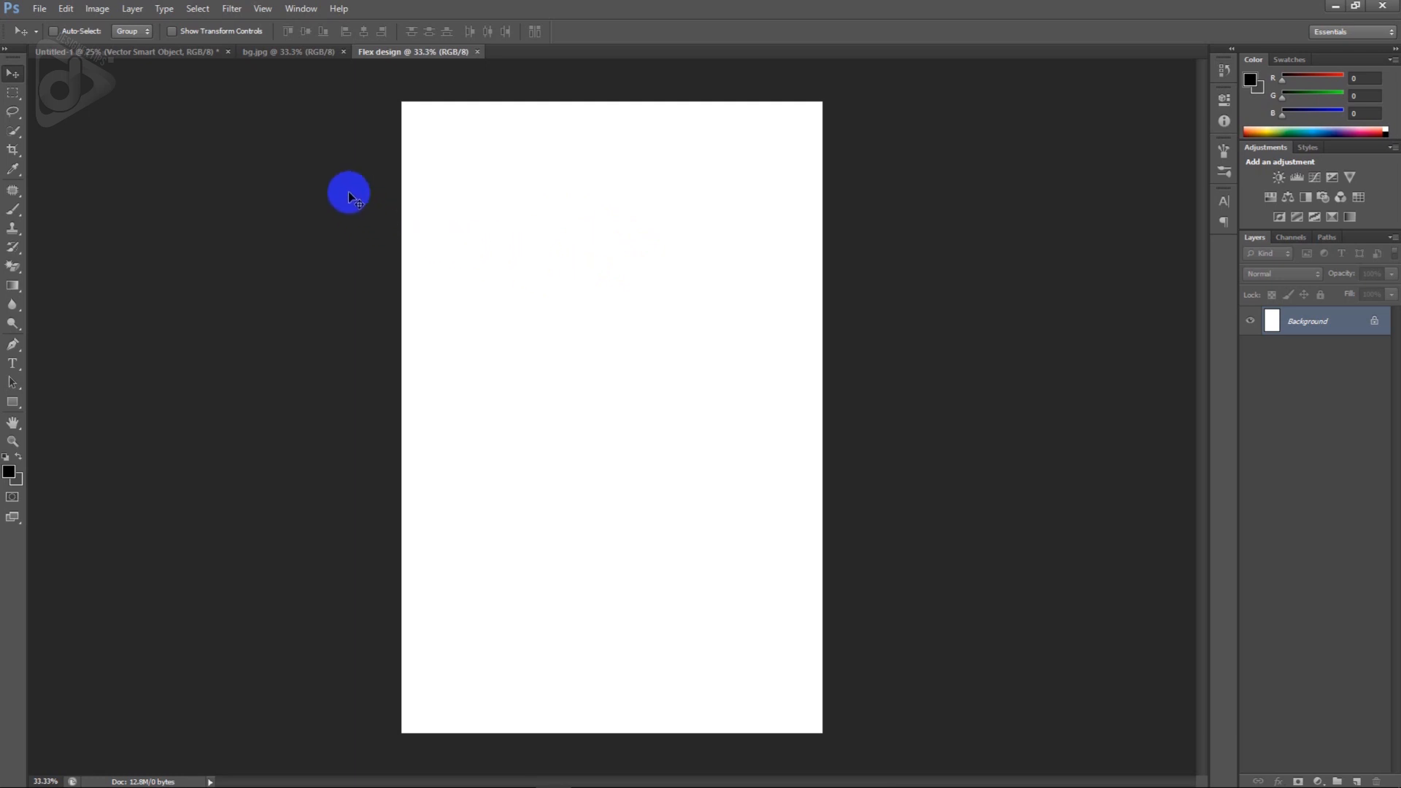
- Copy the dark wall texture from bg.jpg into Flex design and scale it to 101.5% so it covers the whole canvas
click(303, 54)
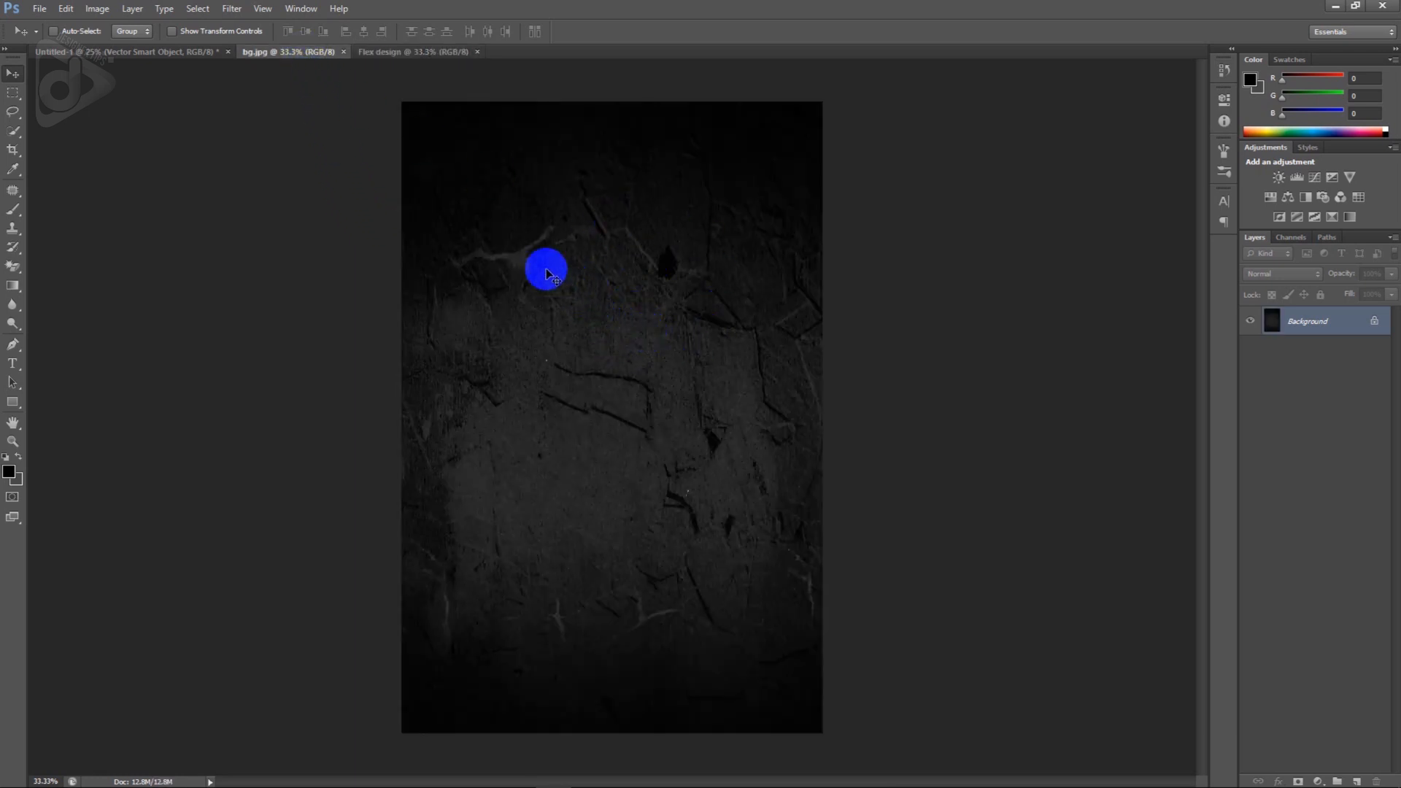
mouse_move(645, 356)
mouse_down()
mouse_move(648, 379)
mouse_move(501, 190)
mouse_move(442, 54)
mouse_move(654, 326)
mouse_move(648, 368)
mouse_up()
key(ctrl+t)
drag(823, 104, 829, 94)
drag(795, 138, 796, 144)
key(Left)
key(Left)
key(Left)
key(Left)
key(Left)
key(Left)
key(Left)
key(Left)
key(Left)
key(Left)
key(Left)
key(Left)
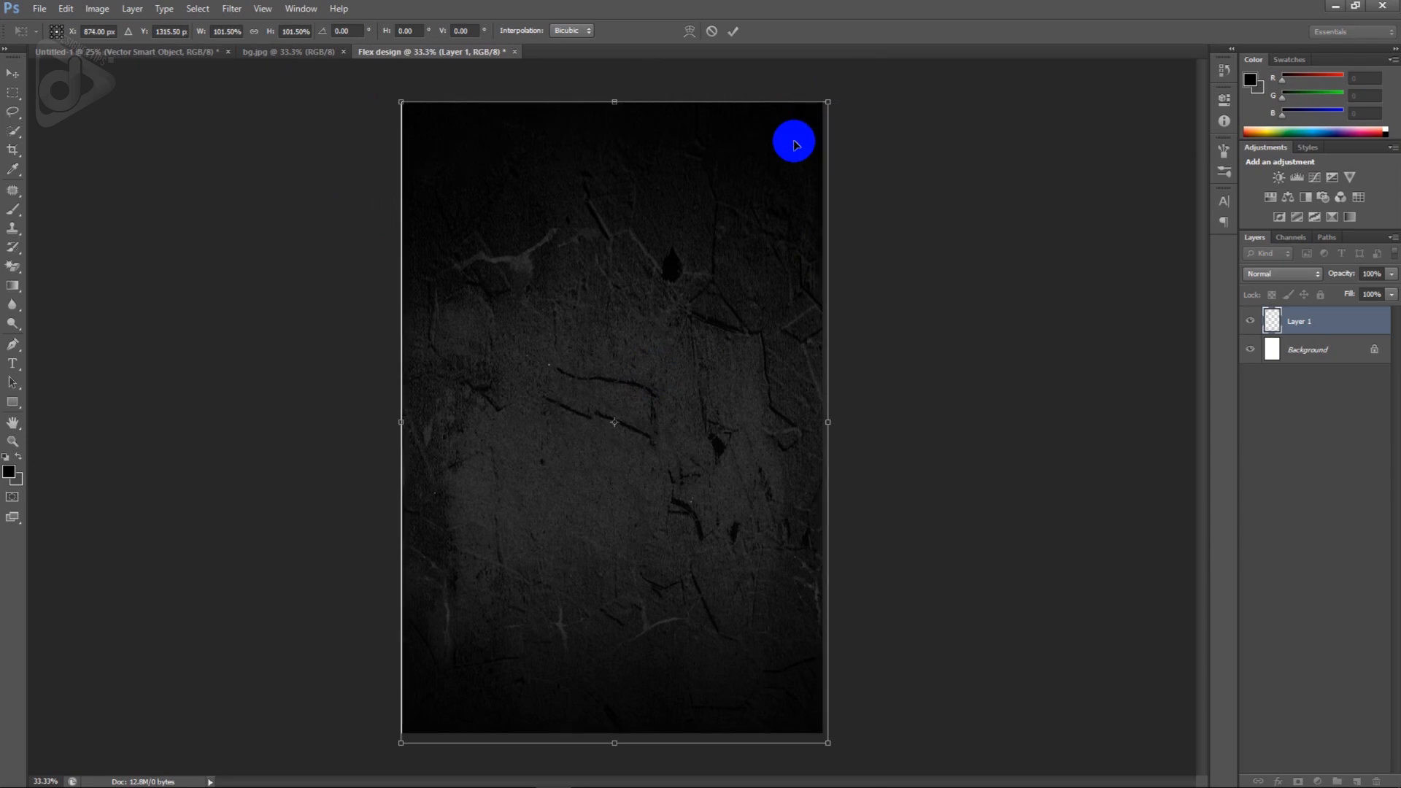
double_click(794, 141)
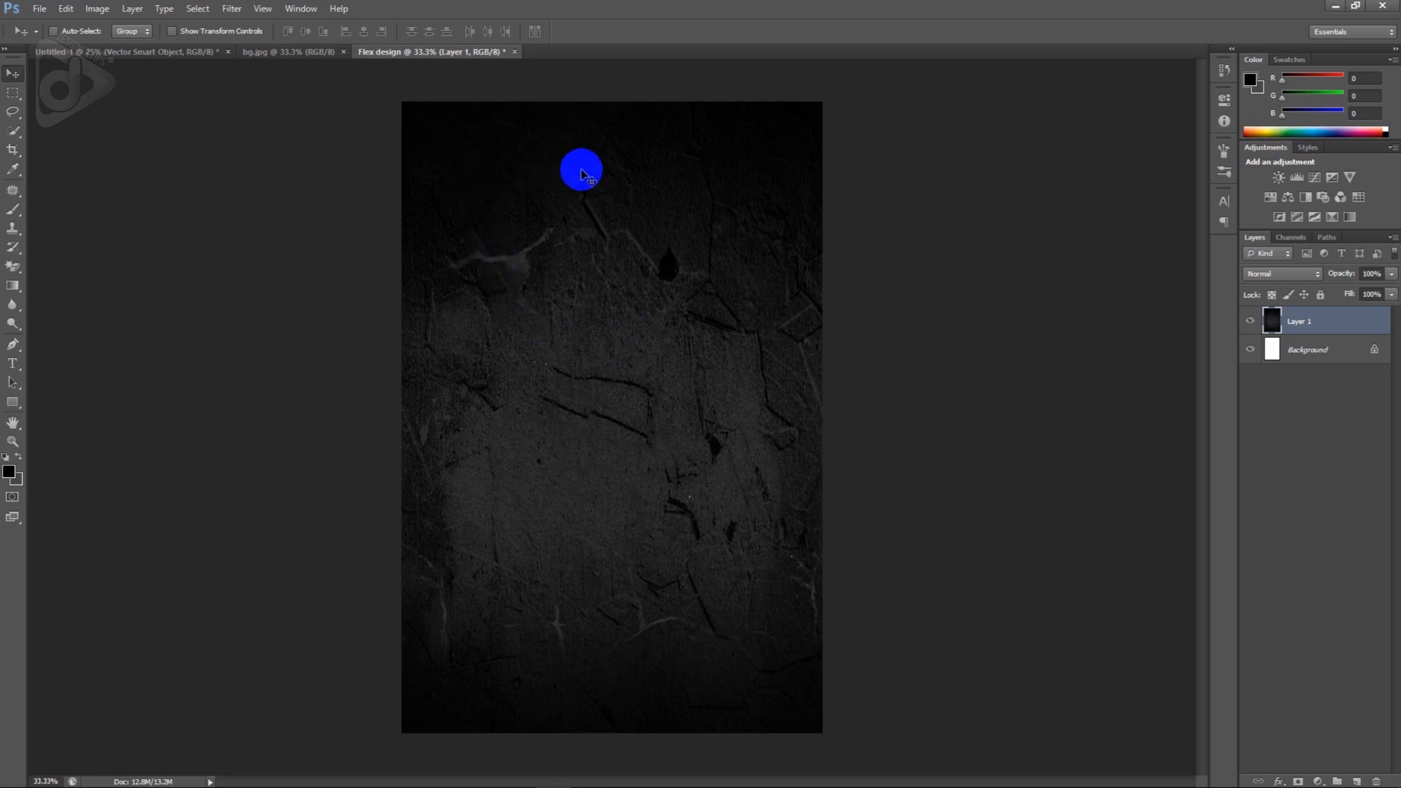
- Copy the orange brush shape, Vector Smart Object copy, from Untitled-1 into Flex design and position it across the poster's upper edge
click(165, 54)
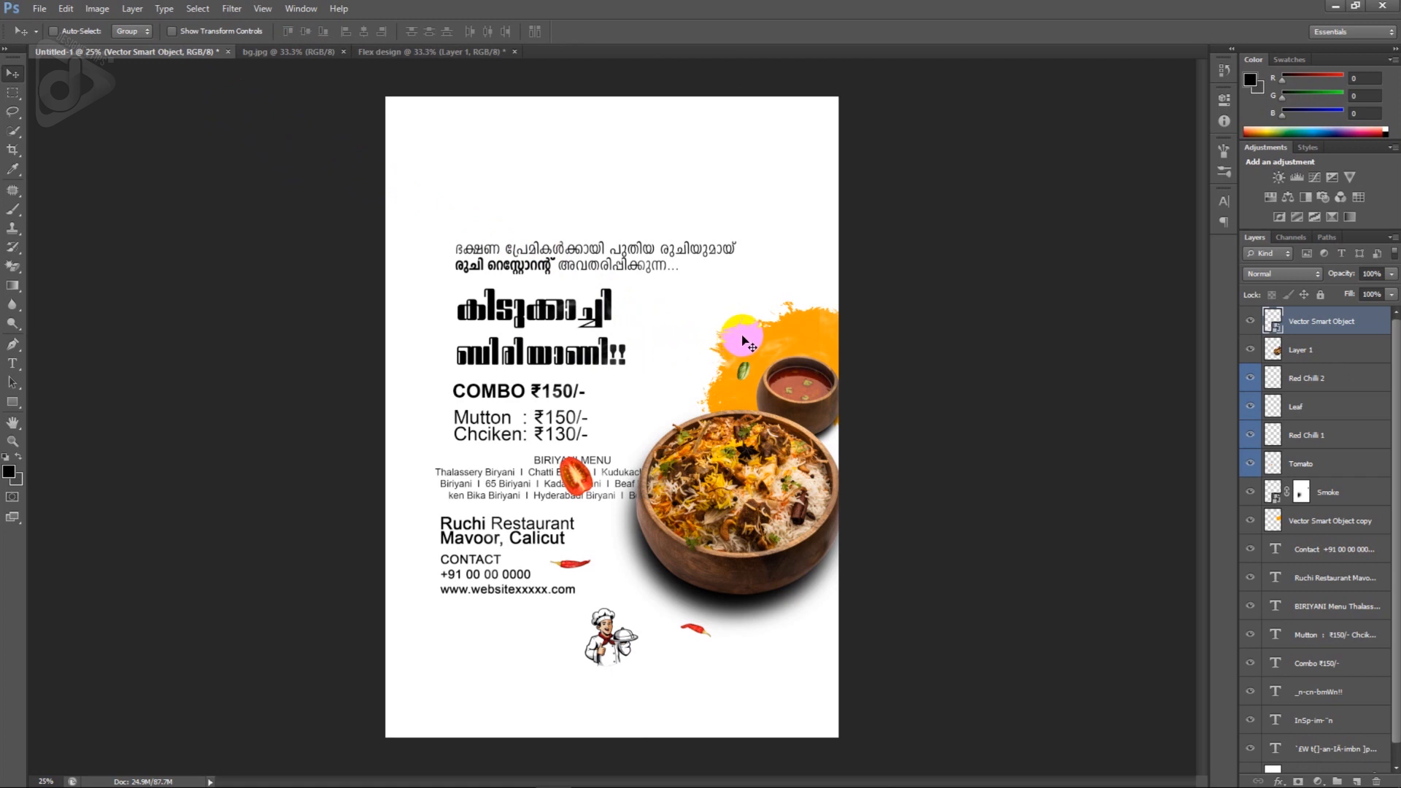
right_click(740, 337)
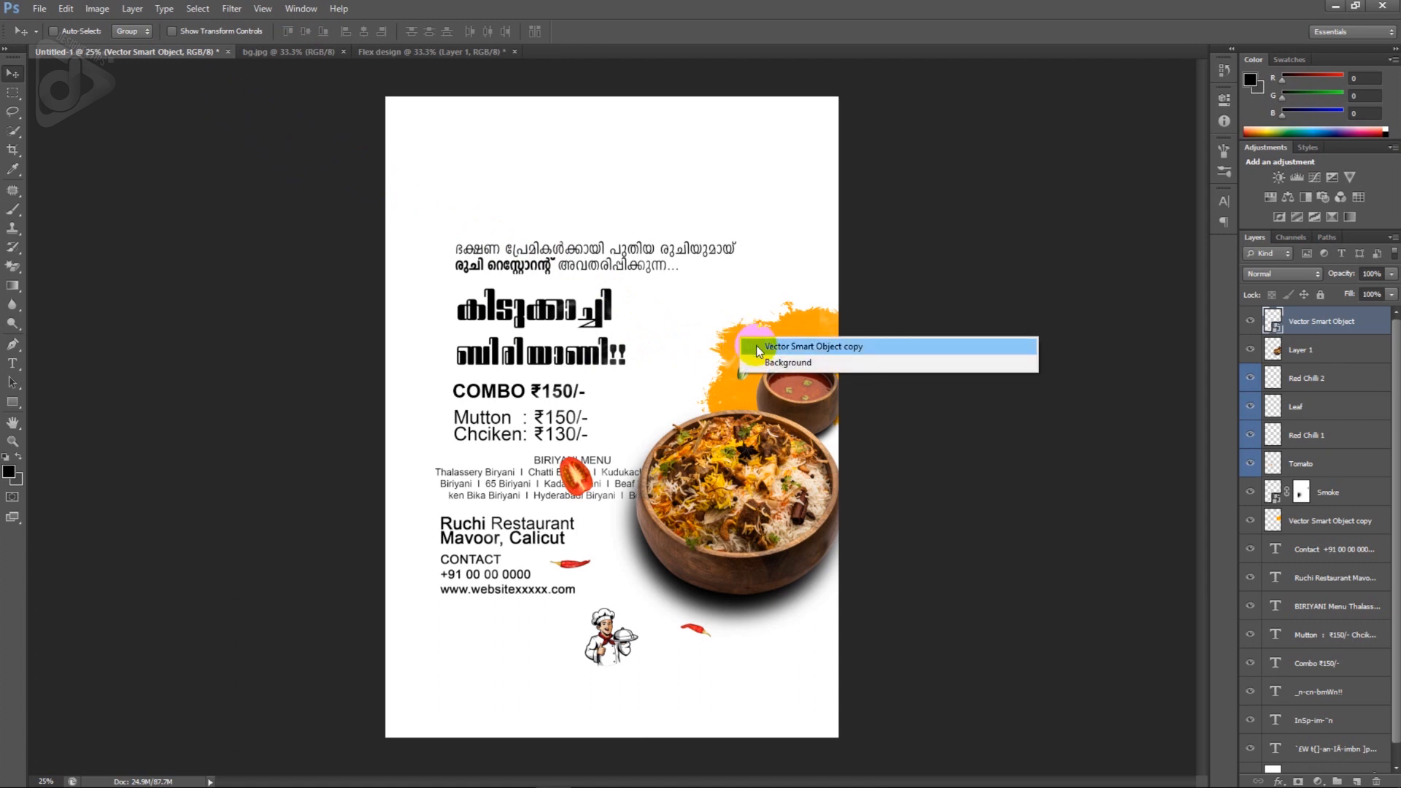
click(759, 347)
drag(757, 344, 335, 53)
drag(424, 51, 722, 177)
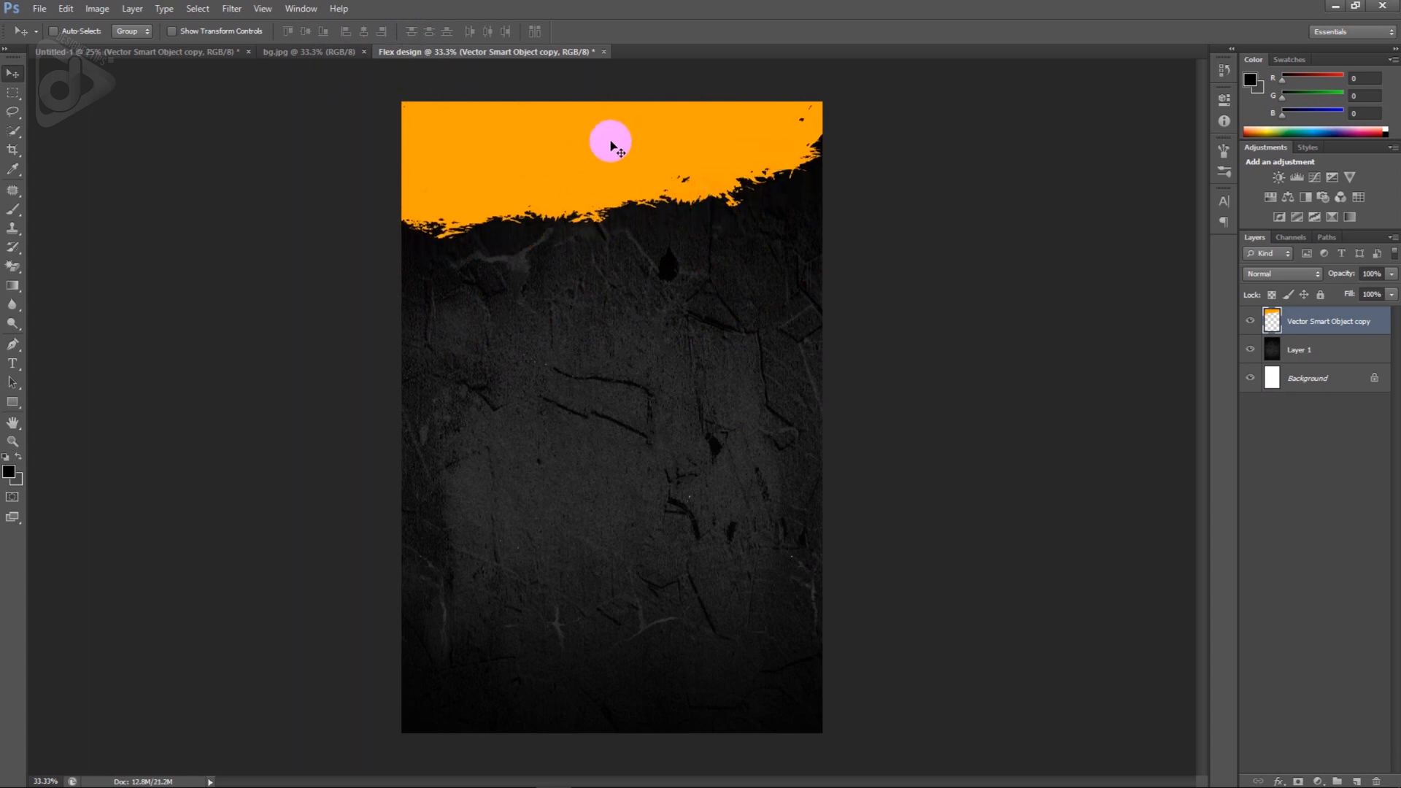
mouse_move(555, 154)
mouse_down()
mouse_move(579, 143)
mouse_move(567, 135)
mouse_move(566, 160)
mouse_up()
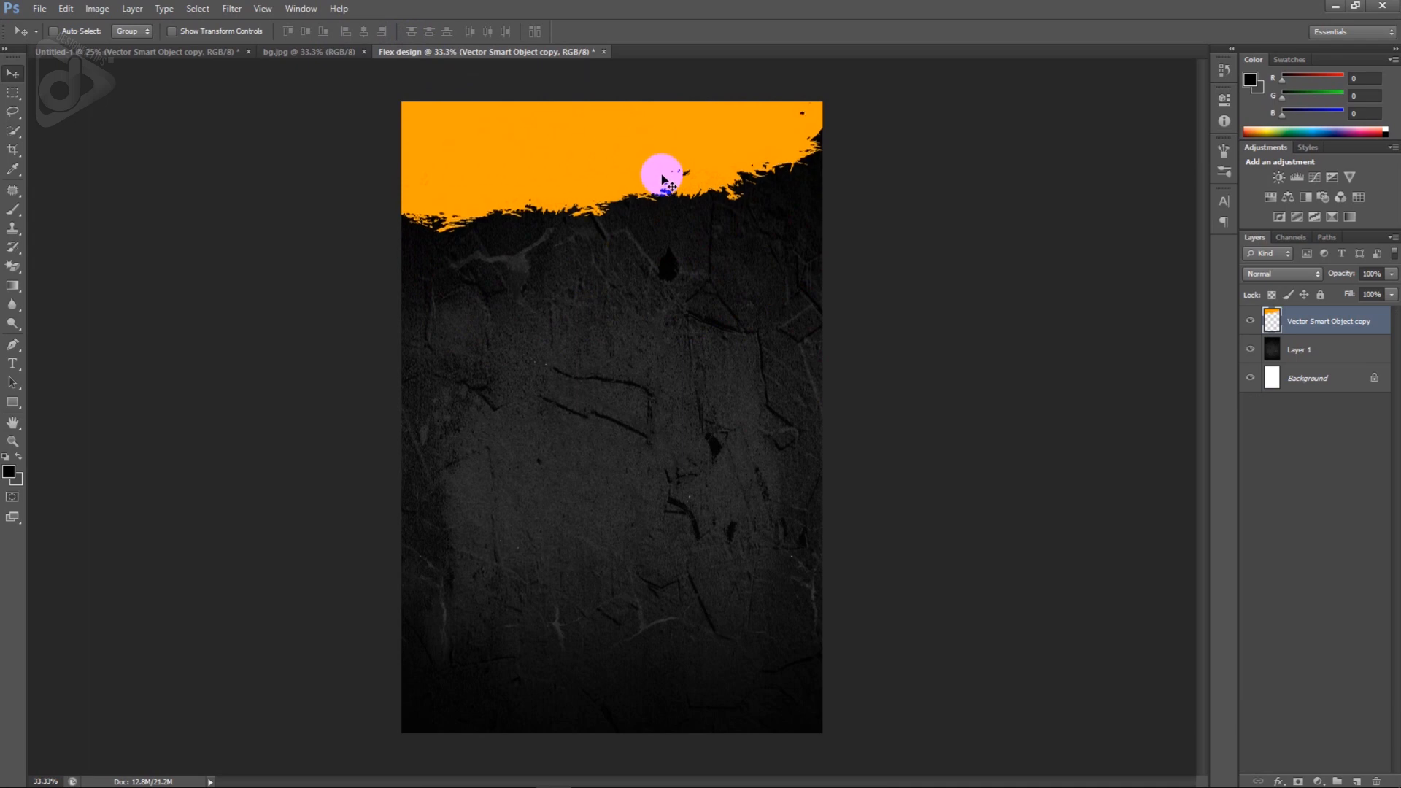
- Copy the two-line Malayalam intro text from Untitled-1 into Flex design and place it on the orange band
drag(622, 176, 604, 219)
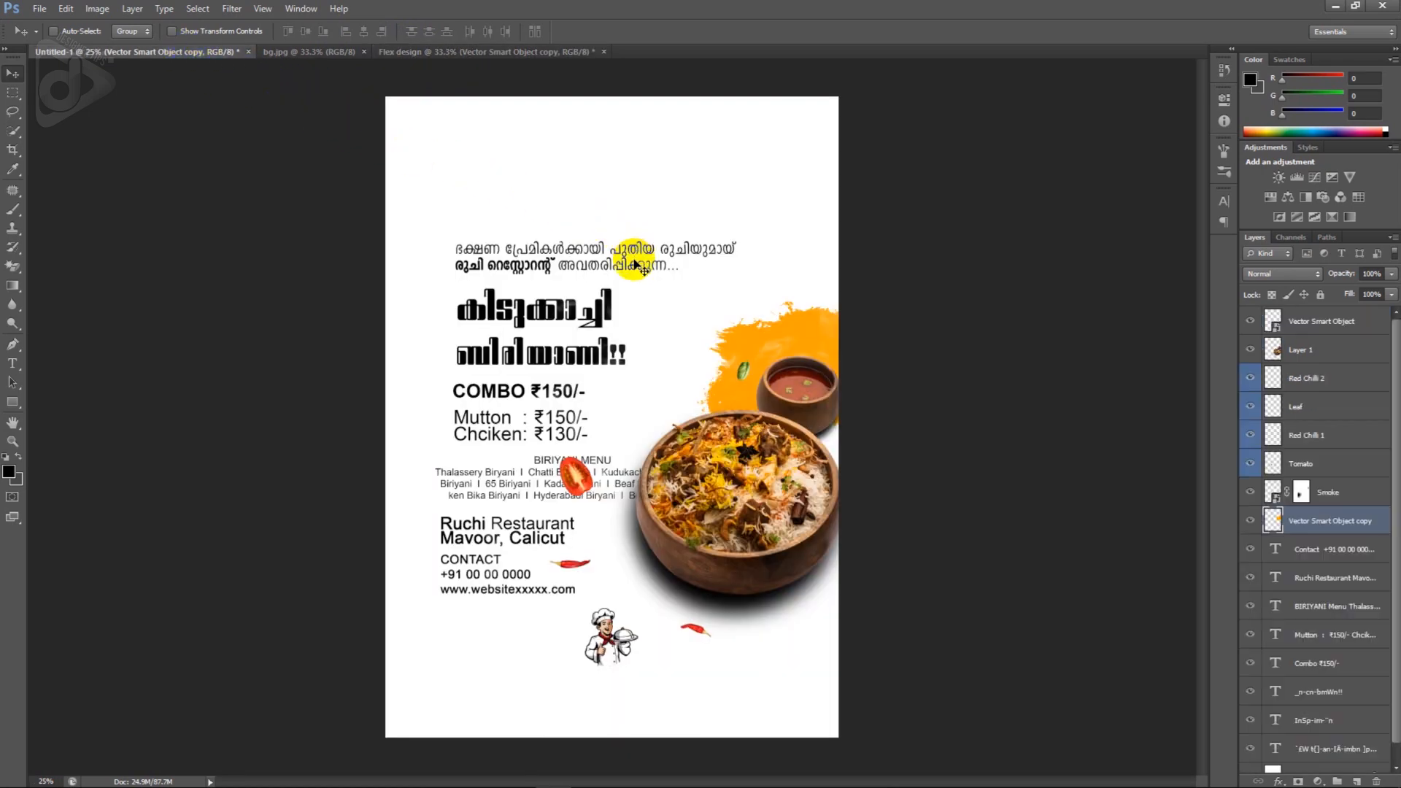
right_click(573, 268)
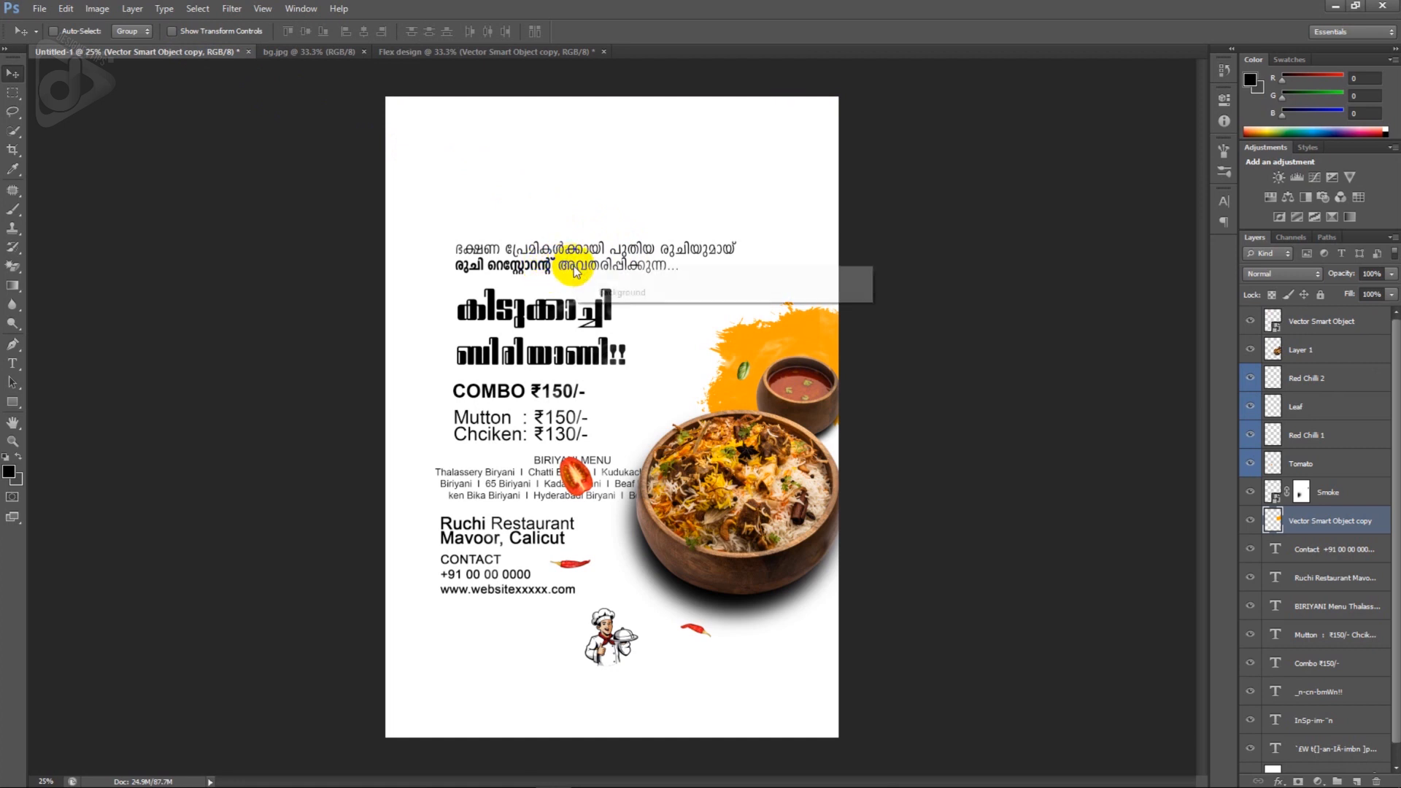
click(611, 278)
drag(609, 271, 692, 184)
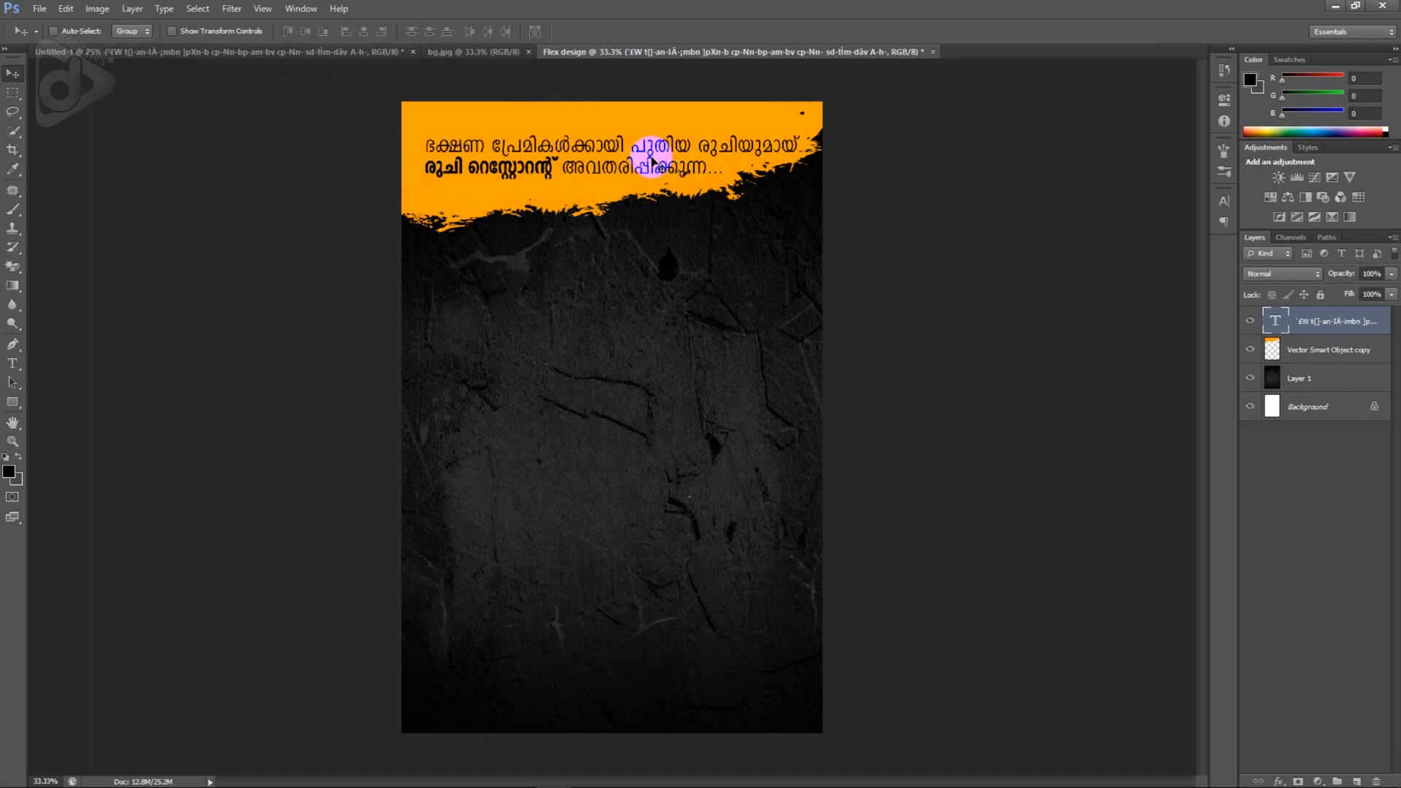
- Set the font size of the intro text's first line to 83 pt
double_click(651, 157)
drag(484, 146, 602, 142)
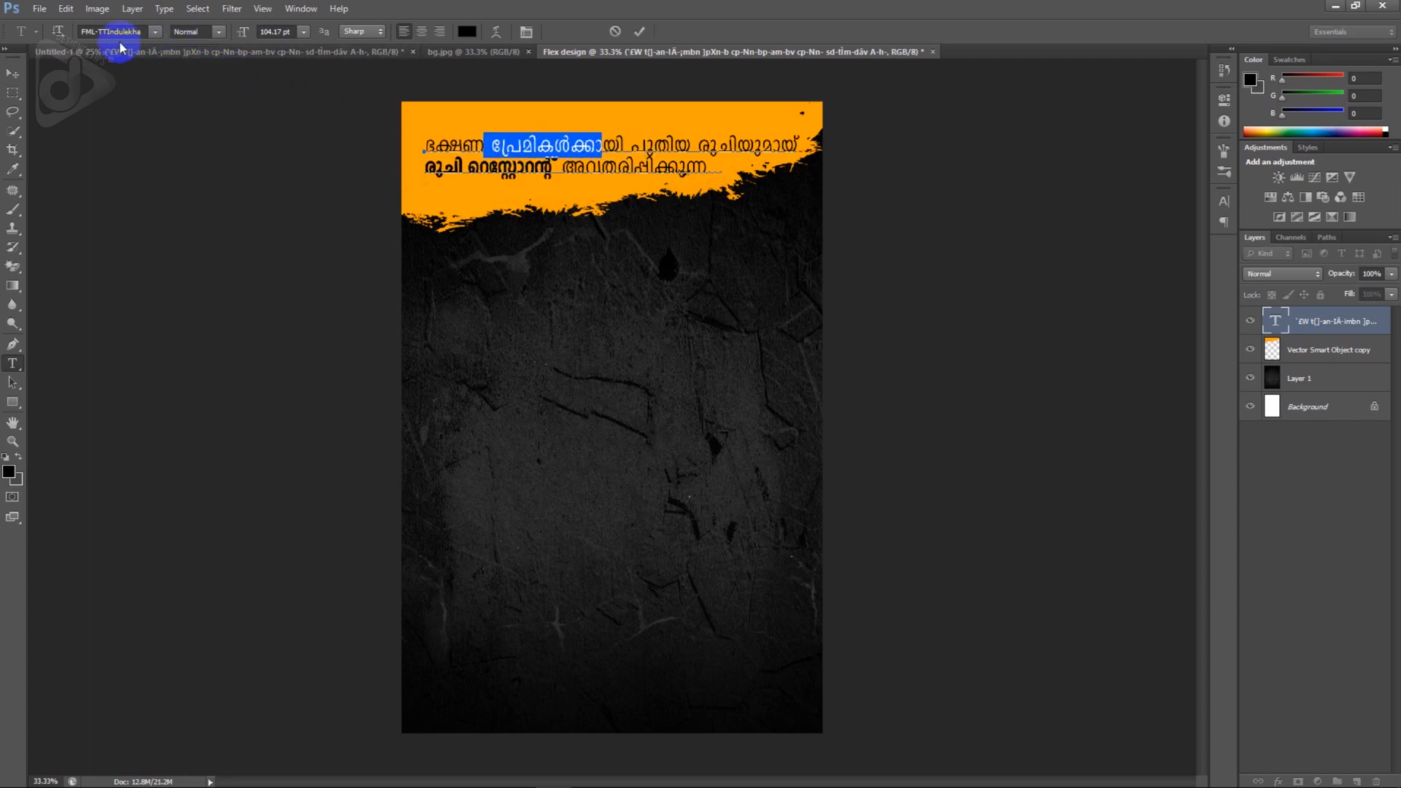
click(499, 145)
drag(425, 146, 797, 138)
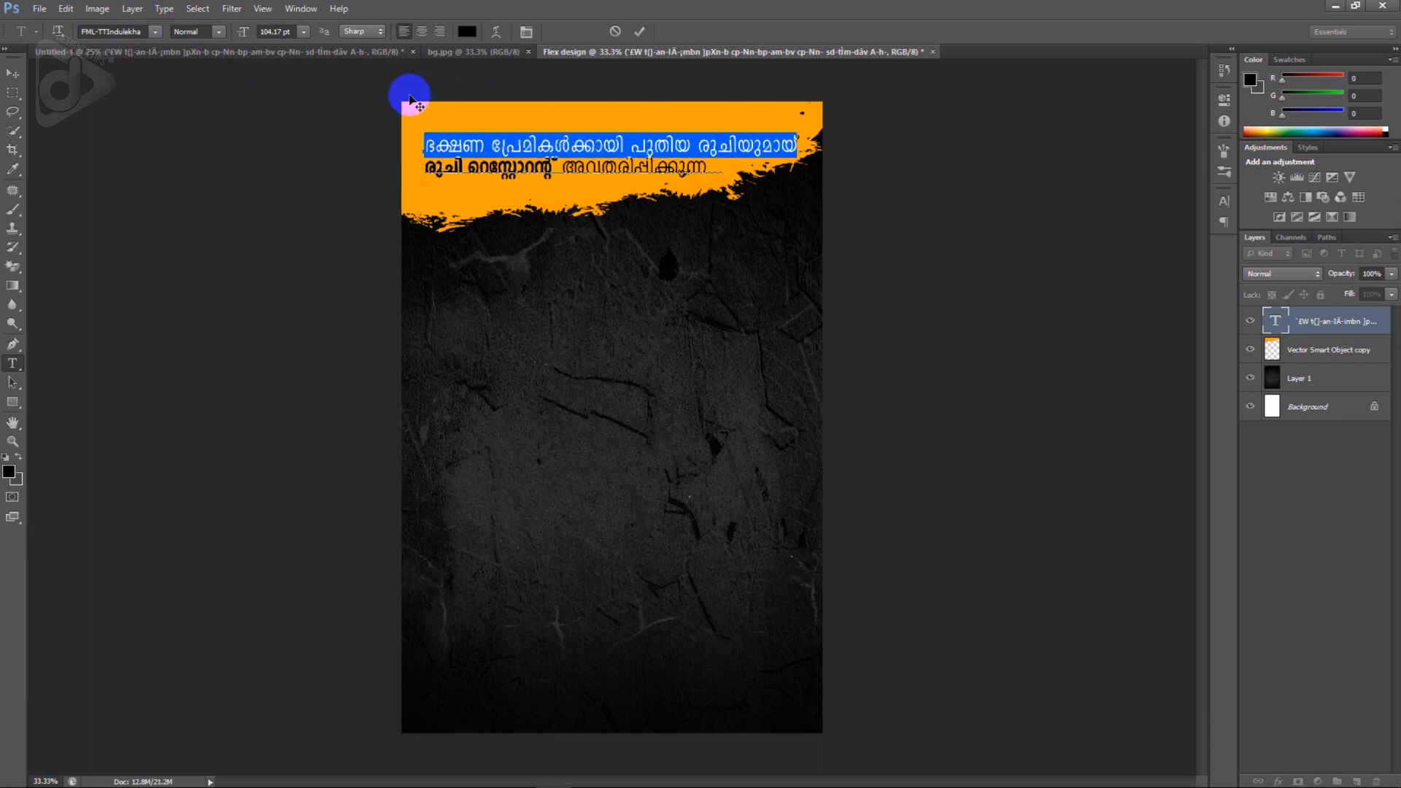
click(291, 31)
text(83)
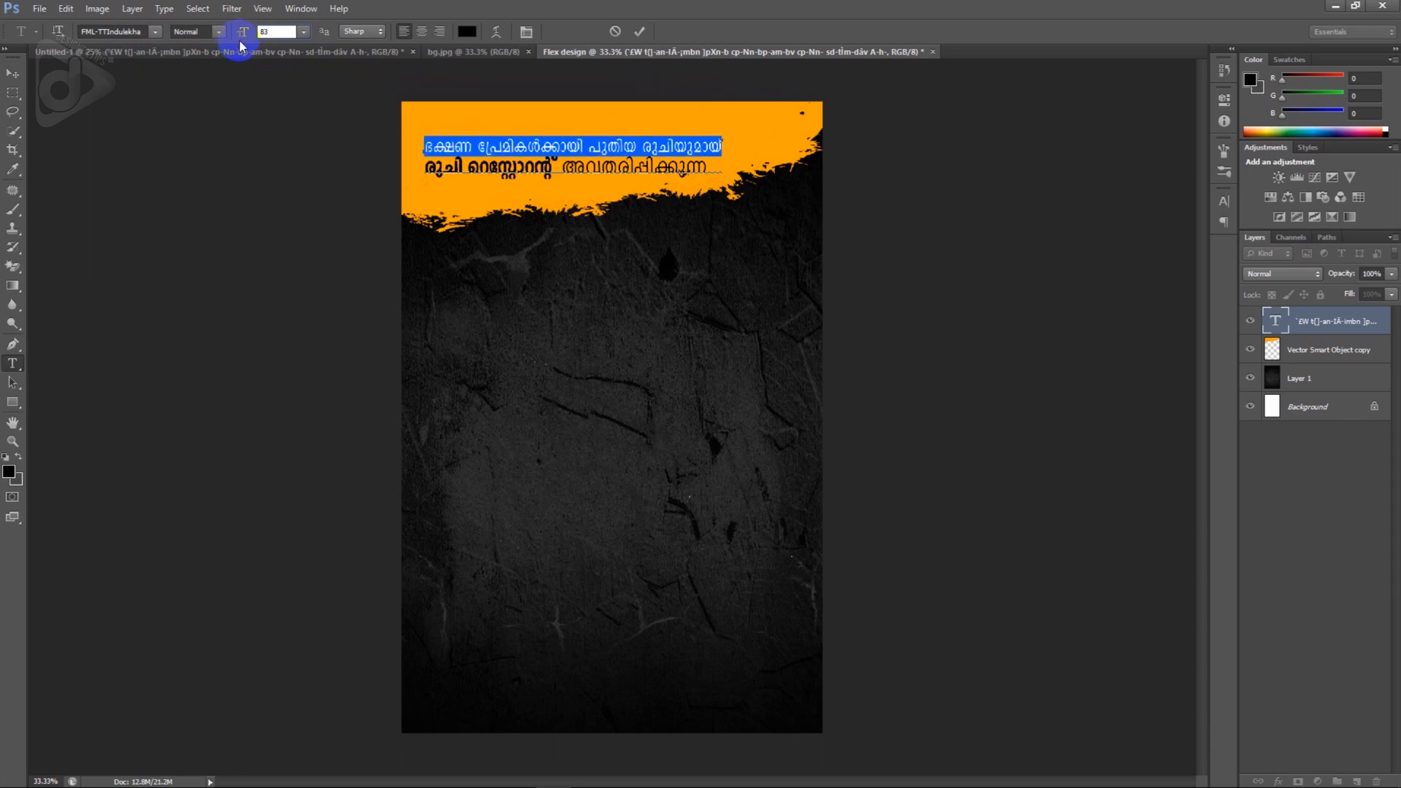
key(Return)
- Set the font size of the last word in the intro text's second line to 83 pt
click(582, 170)
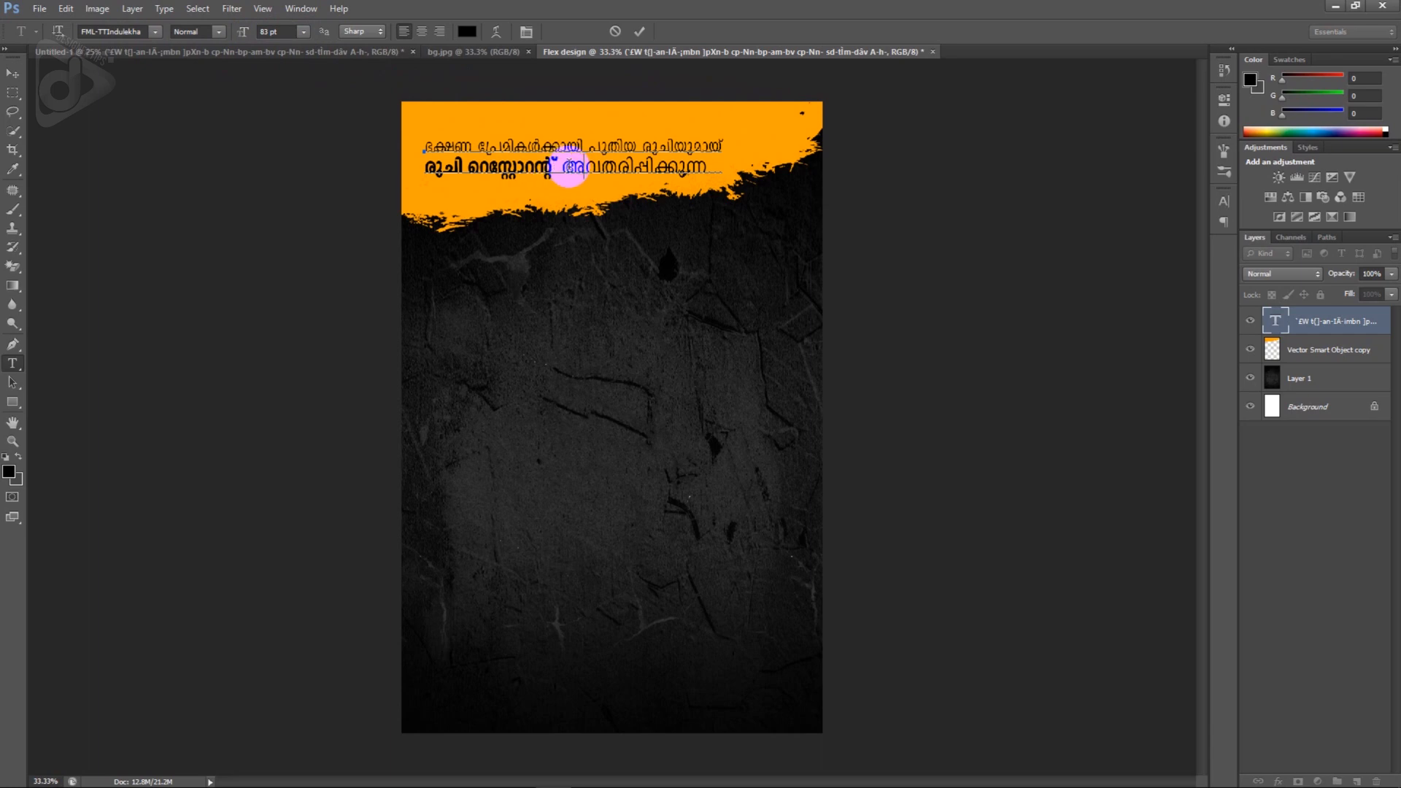
drag(565, 173, 706, 176)
click(247, 34)
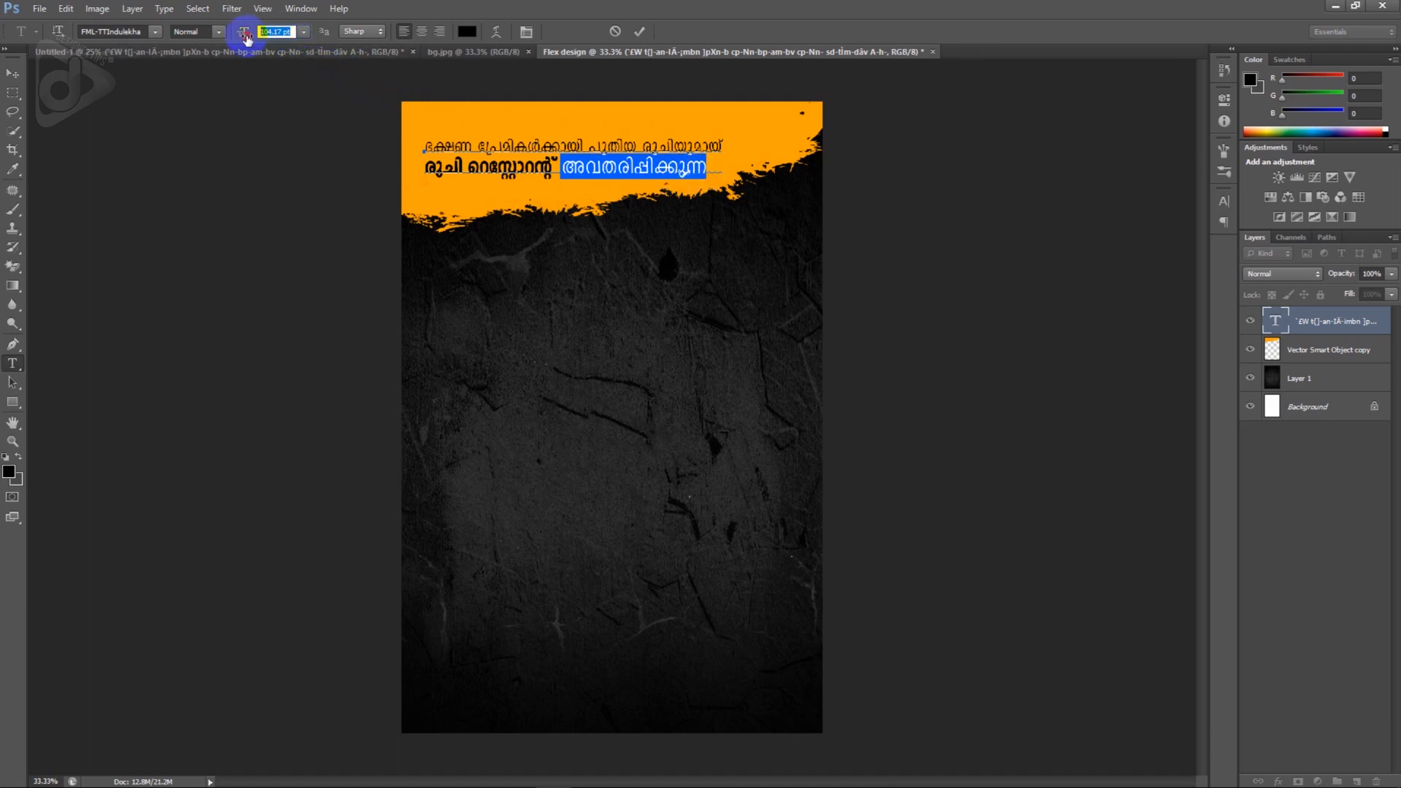
text(83)
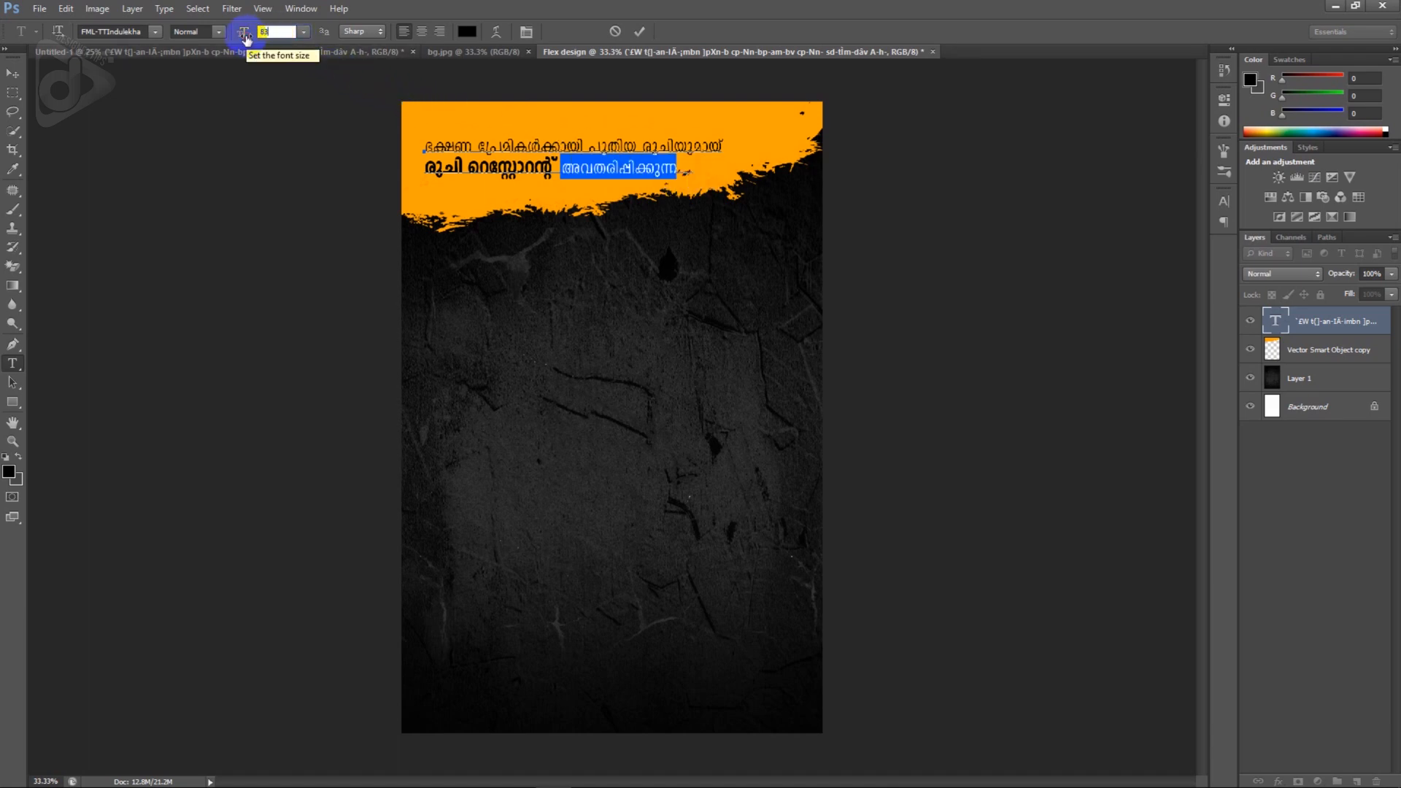
- Enlarge the bold restaurant name in the intro text's second line to 119 pt and finish editing the text
click(517, 170)
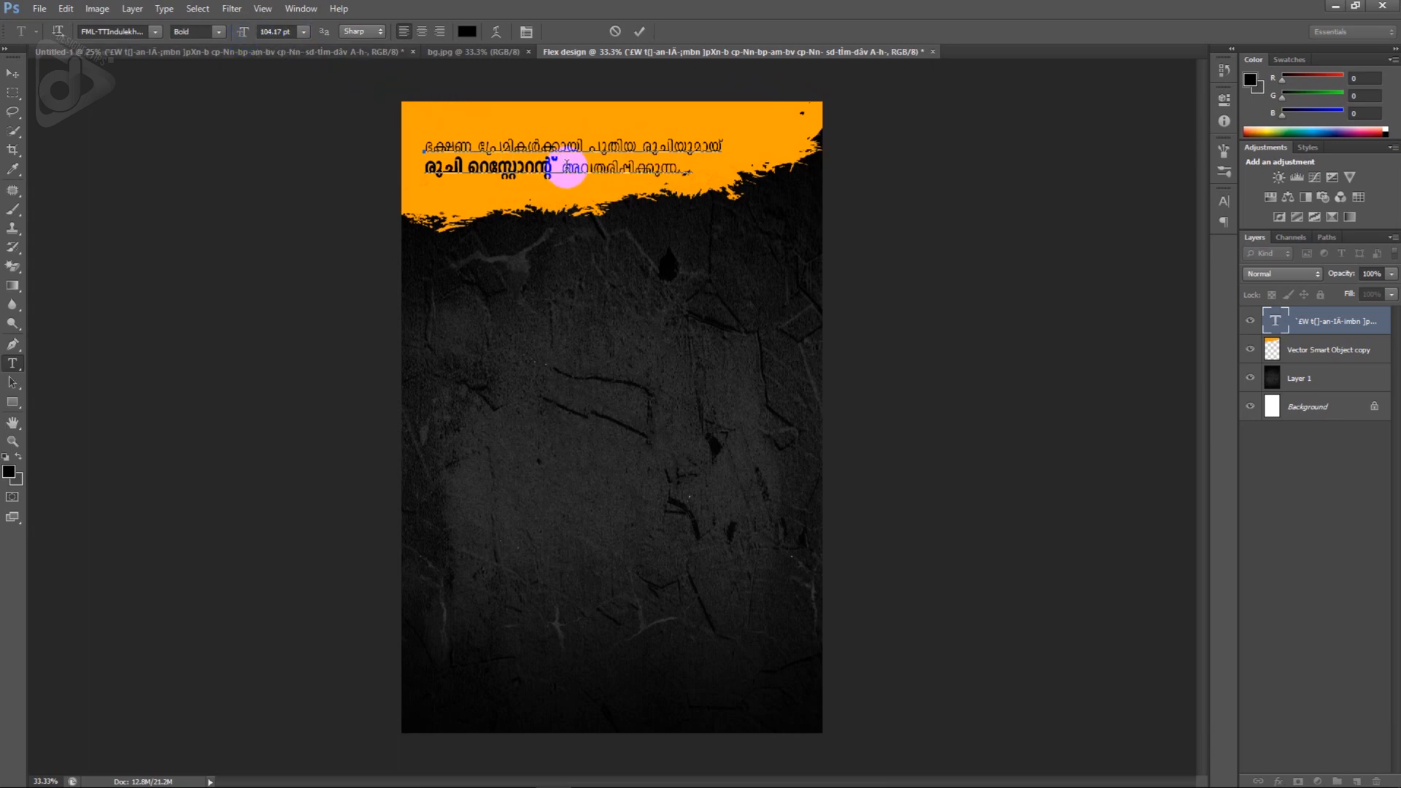
drag(561, 167, 425, 168)
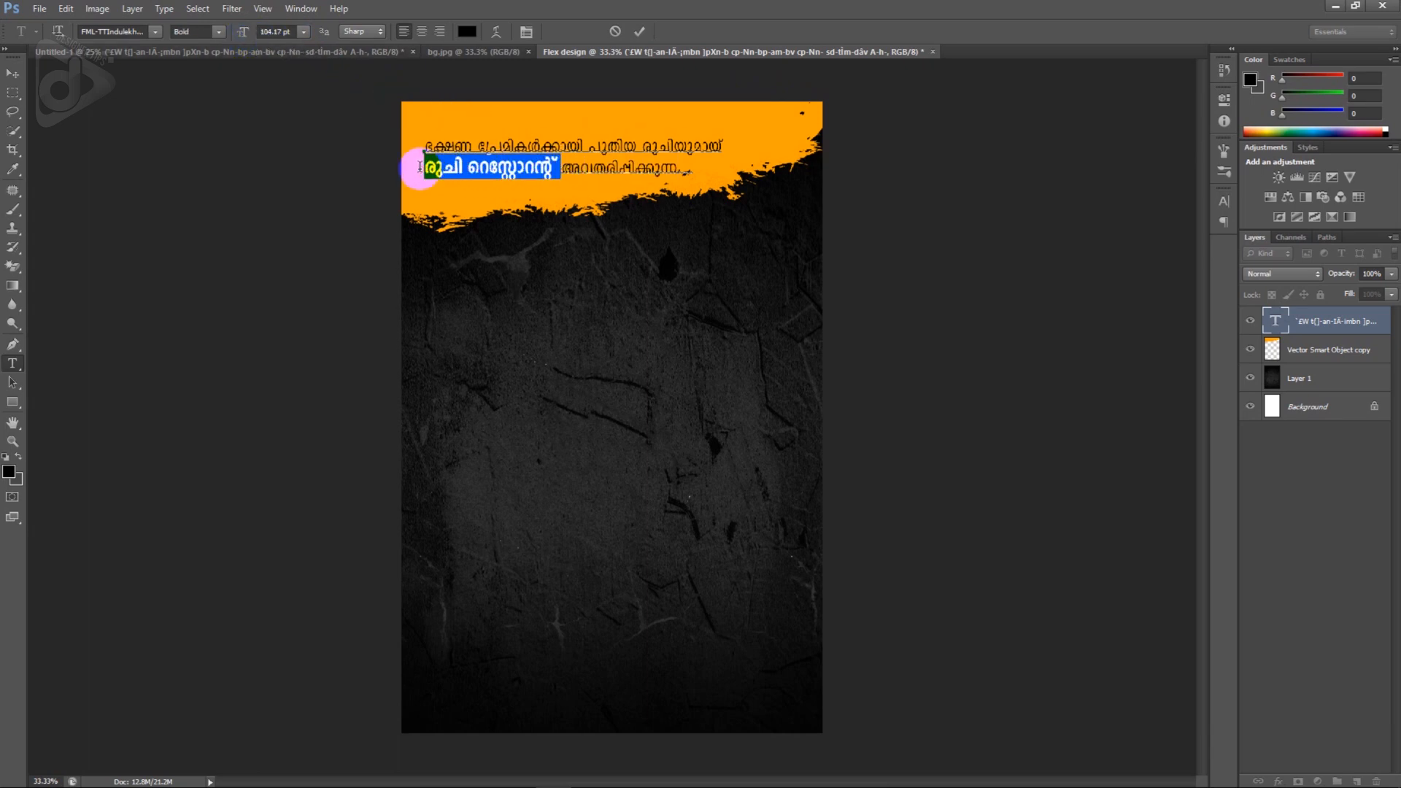
click(292, 32)
text(119)
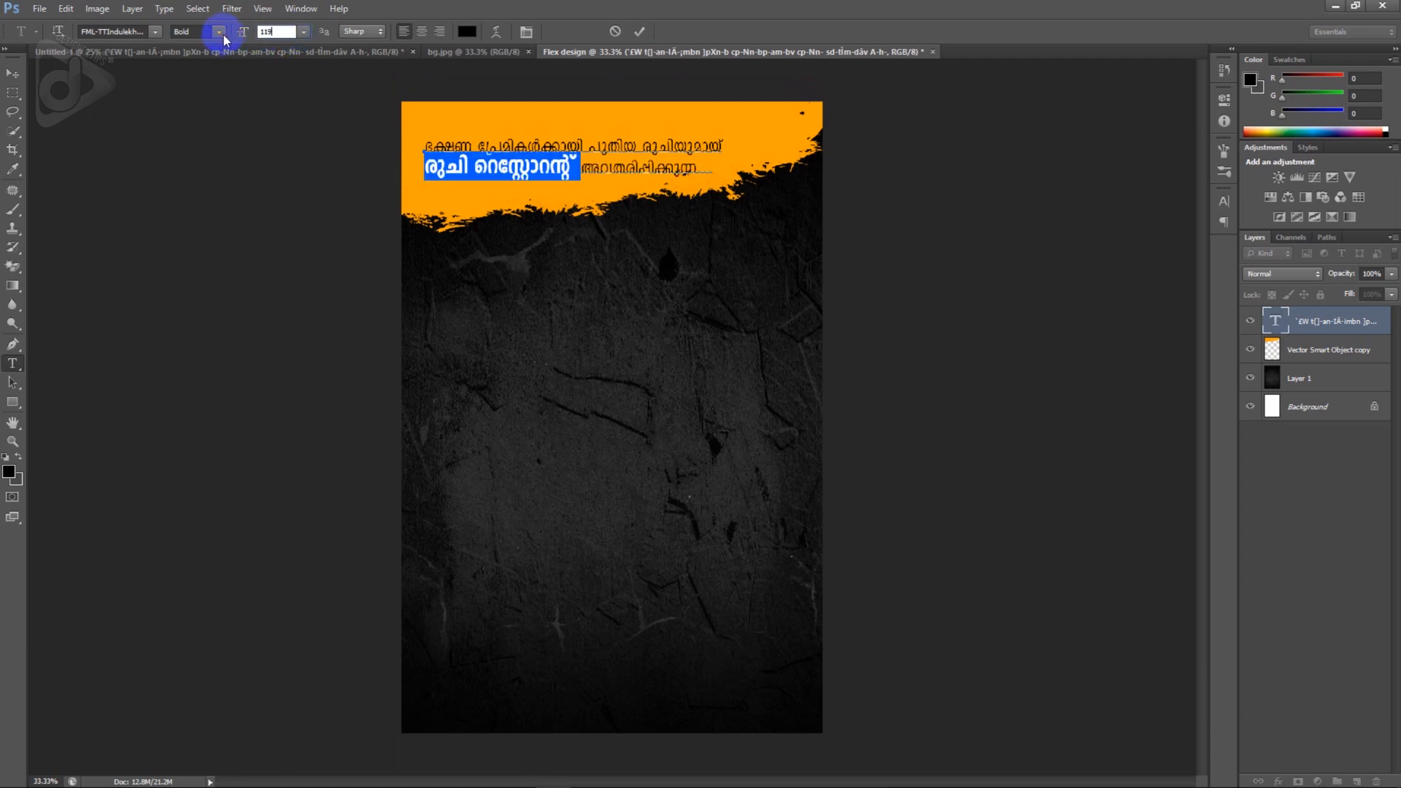
click(12, 73)
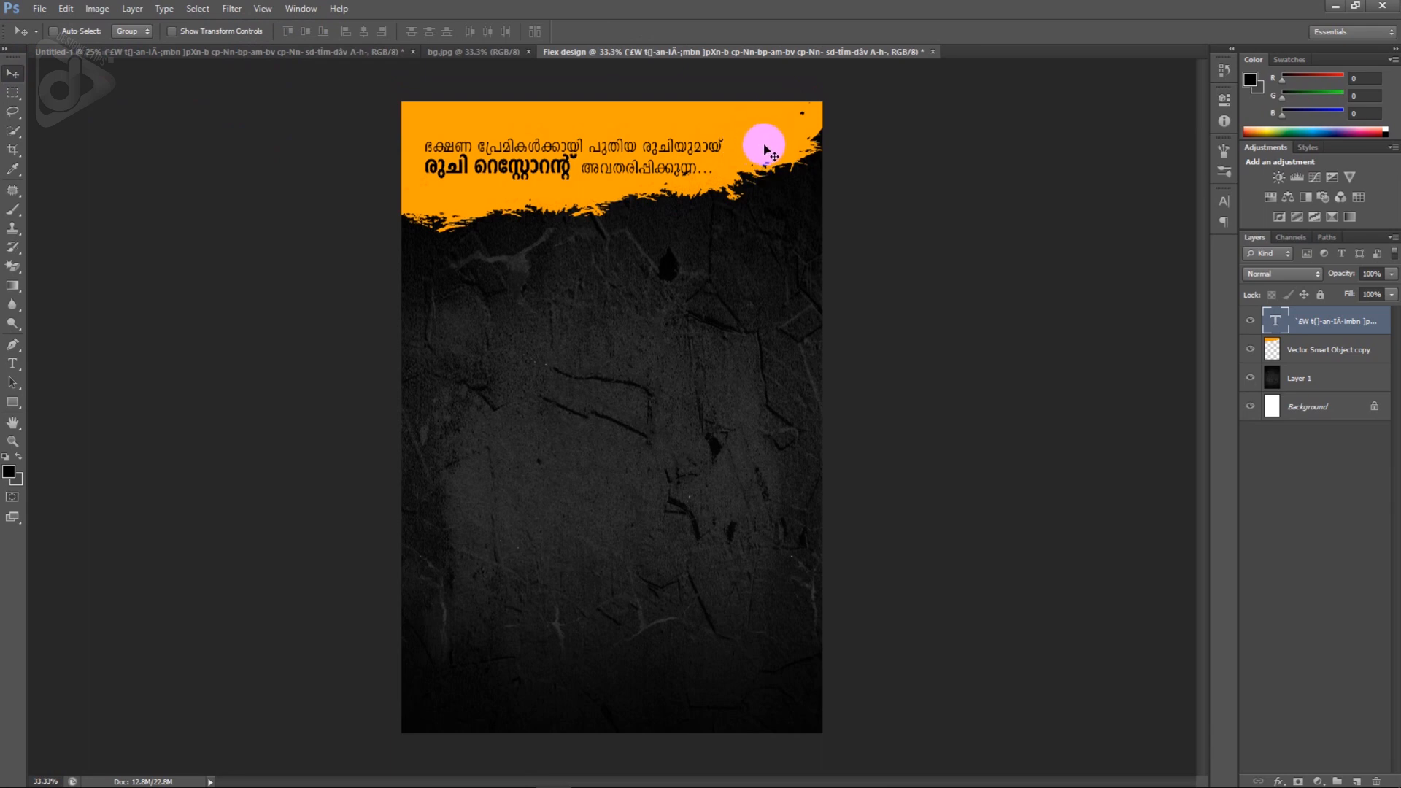
- Rotate the intro text about -3.6° to follow the slope of the orange band and shift it slightly down and to the right
key(ctrl+t)
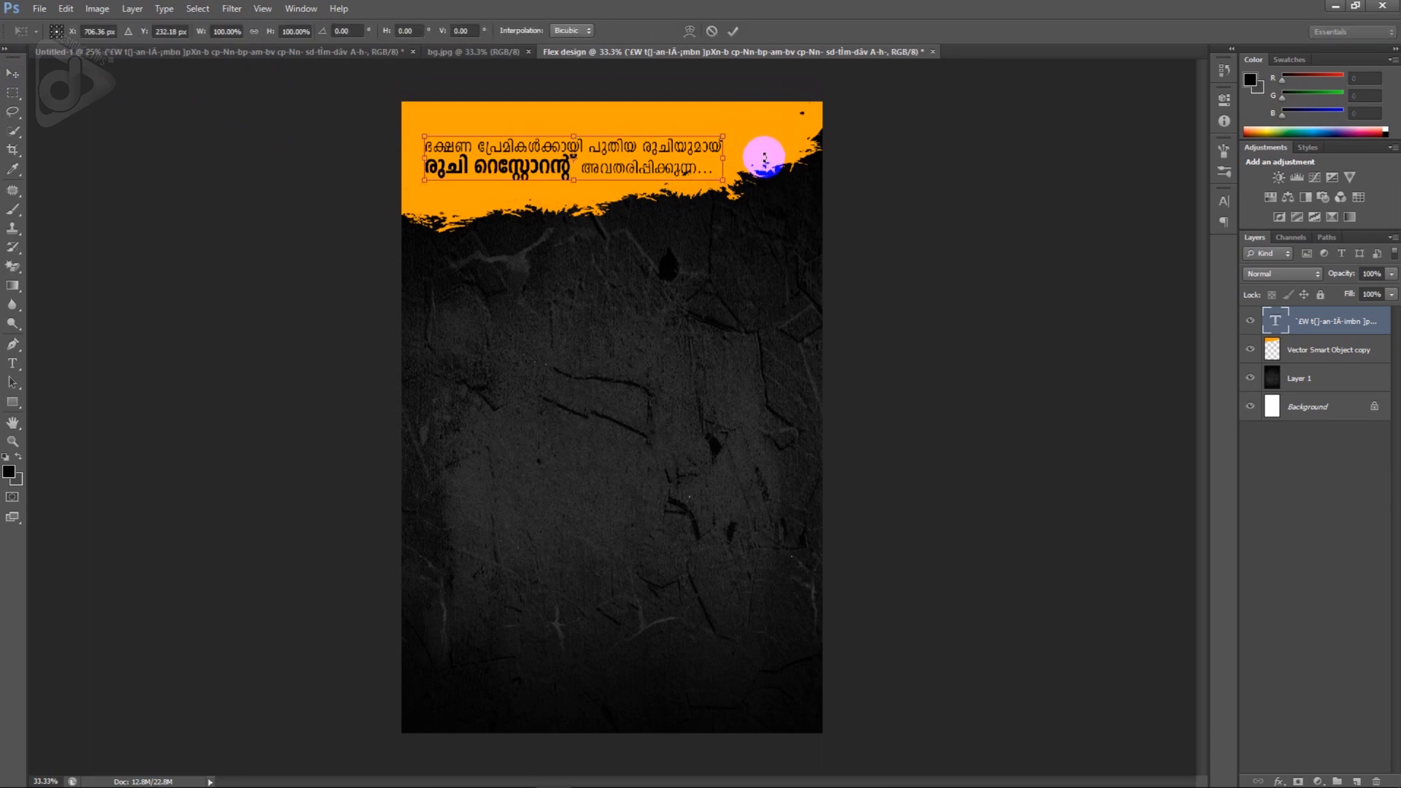
drag(733, 151, 728, 142)
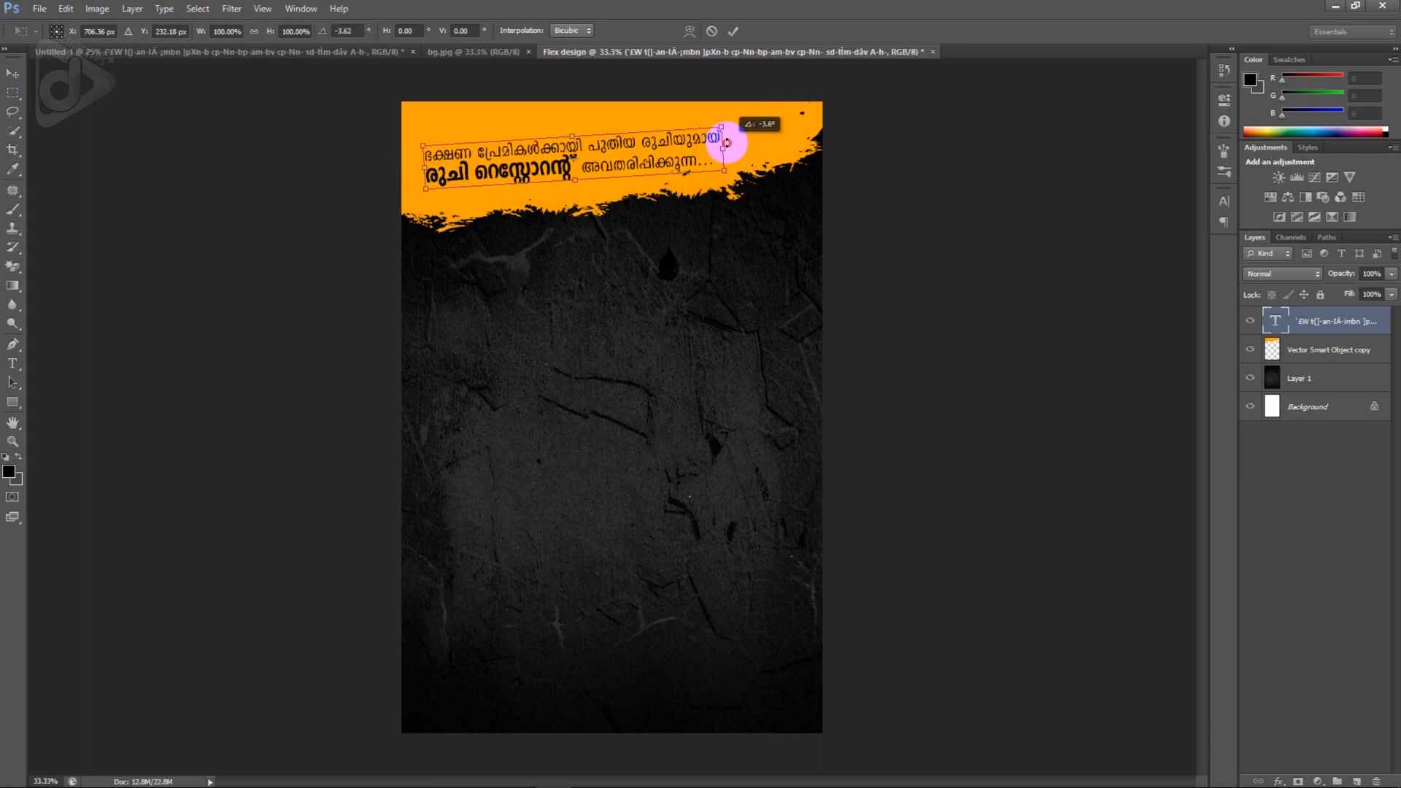
key(Return)
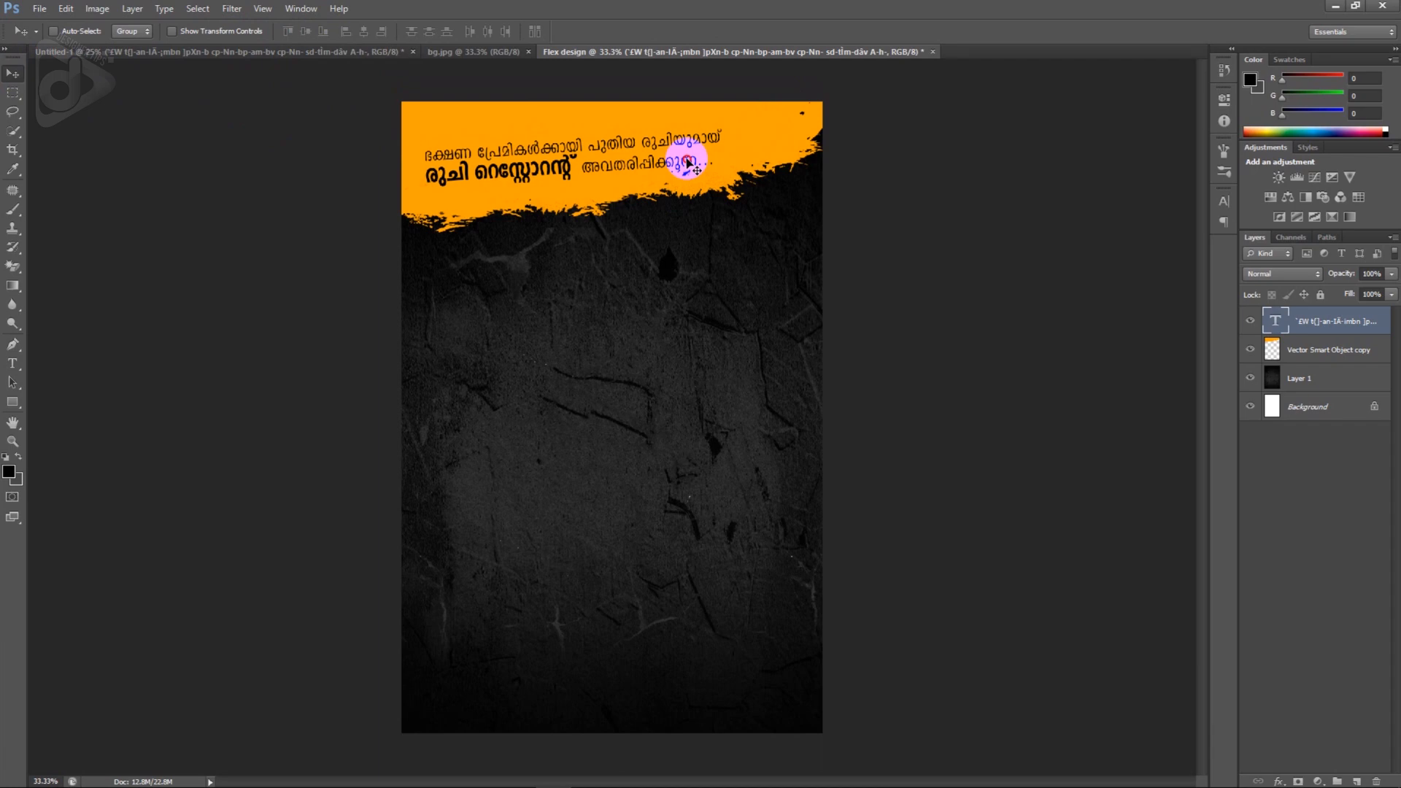
drag(714, 160, 719, 164)
- Set the intro text's first line and the last word of its second line to Bold Italic
key(t)
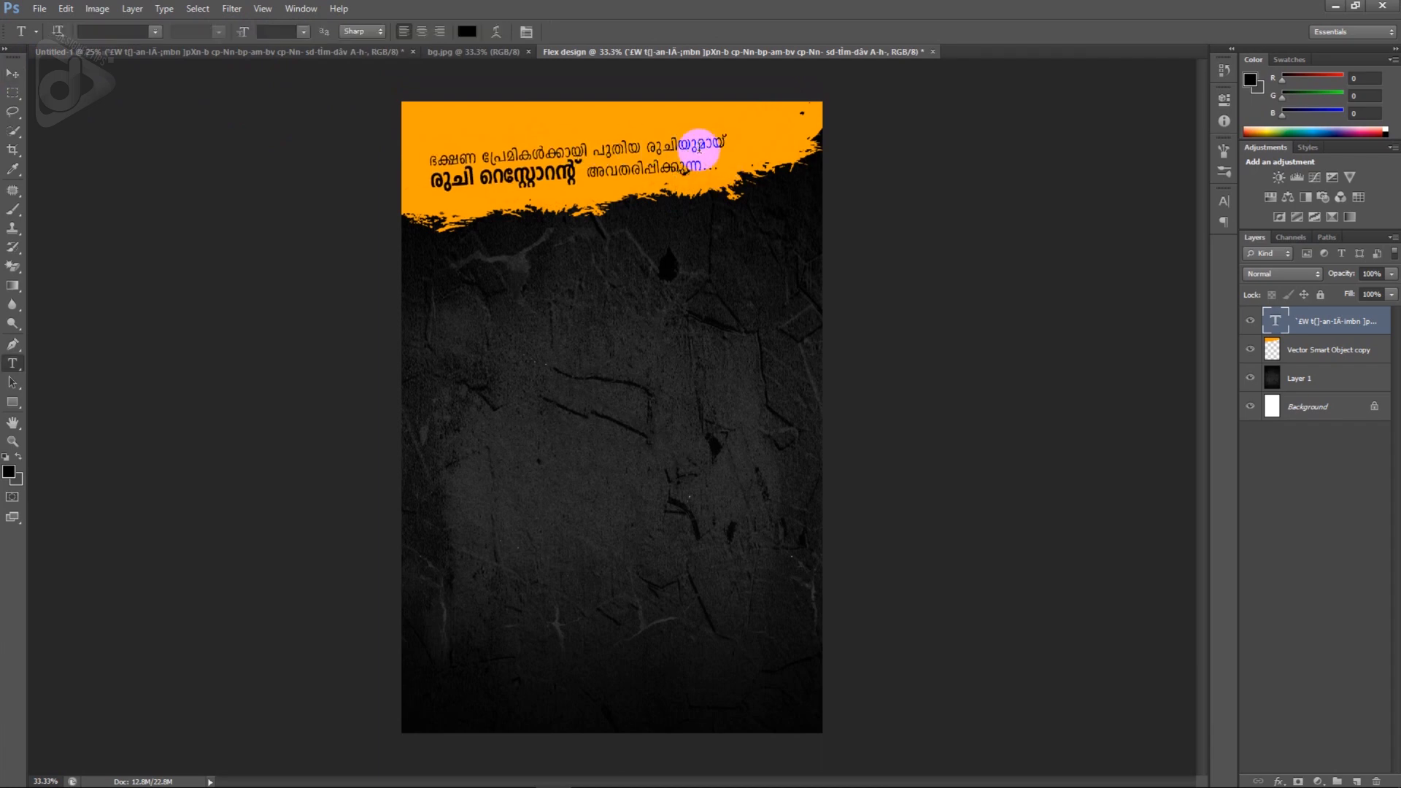
drag(725, 137, 353, 129)
click(218, 32)
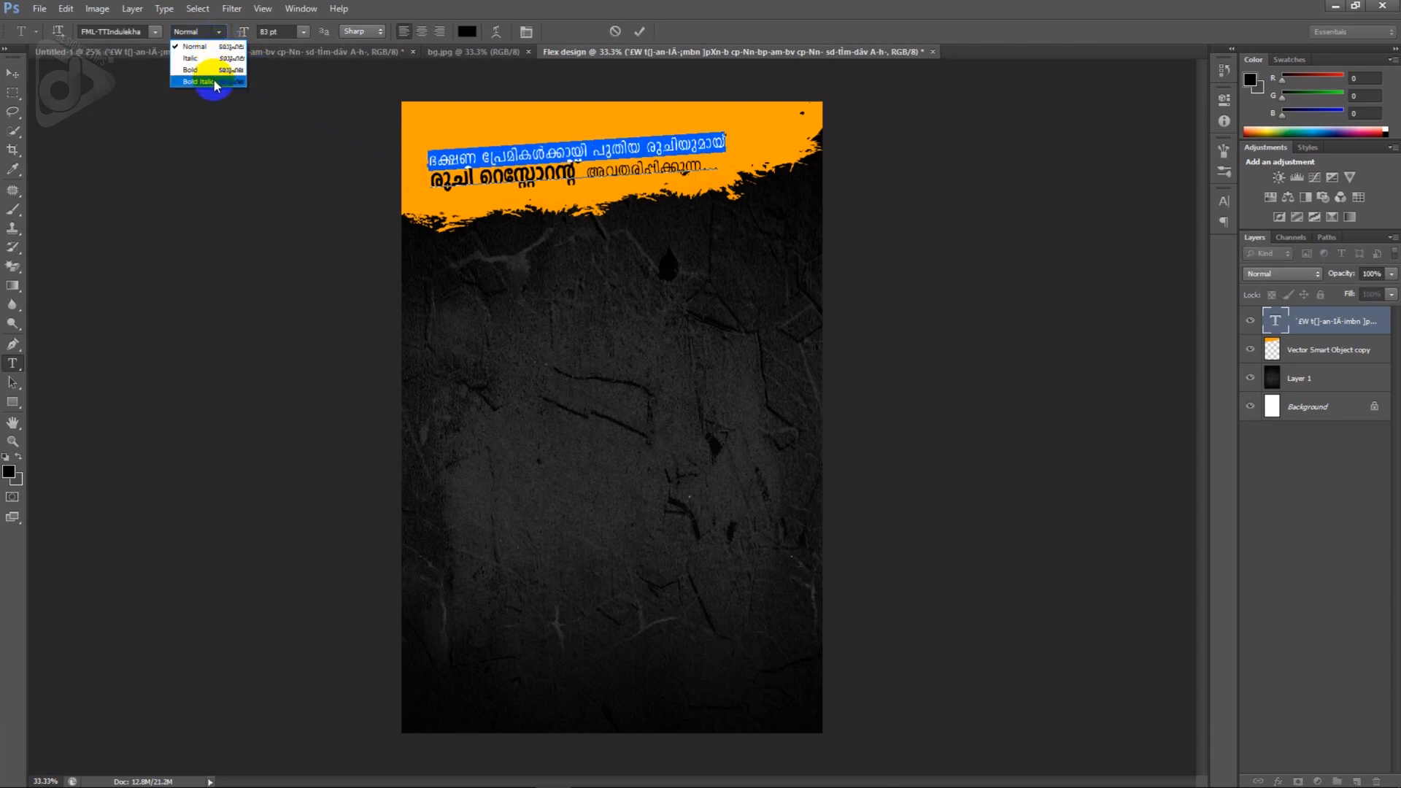
click(214, 82)
drag(719, 167, 584, 169)
click(218, 31)
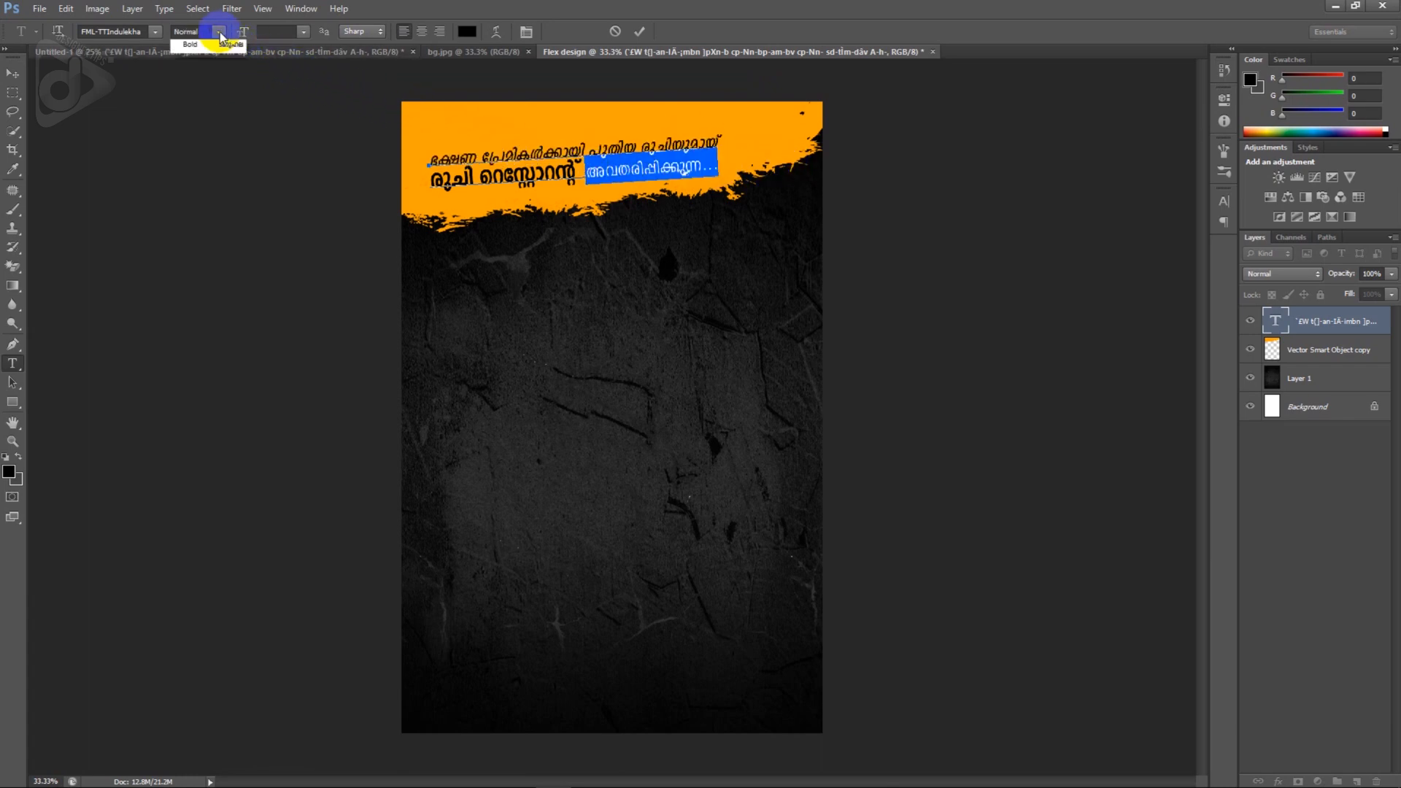
click(217, 81)
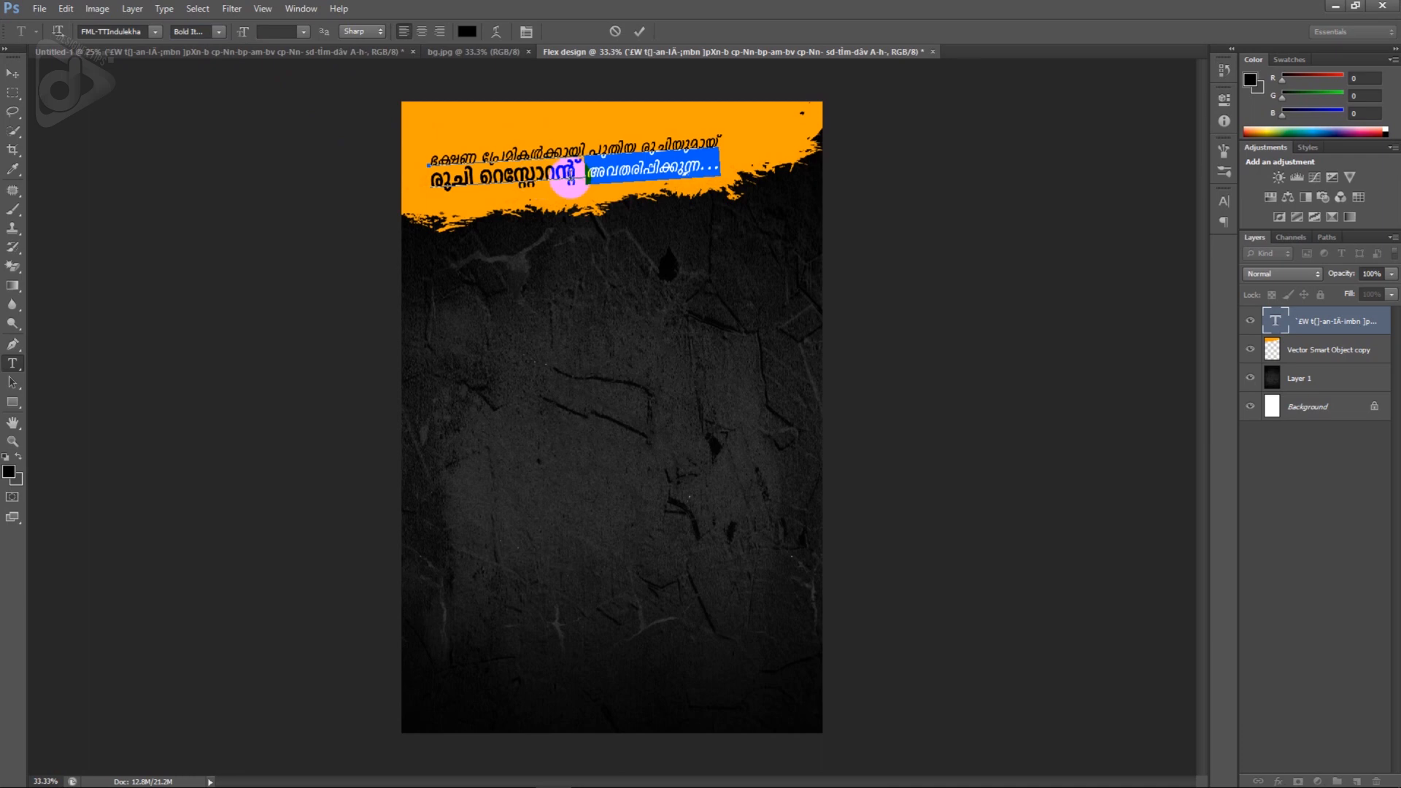
- Set the restaurant name in the intro text's second line to Bold Italic and finish editing the text
click(579, 175)
drag(580, 172, 409, 178)
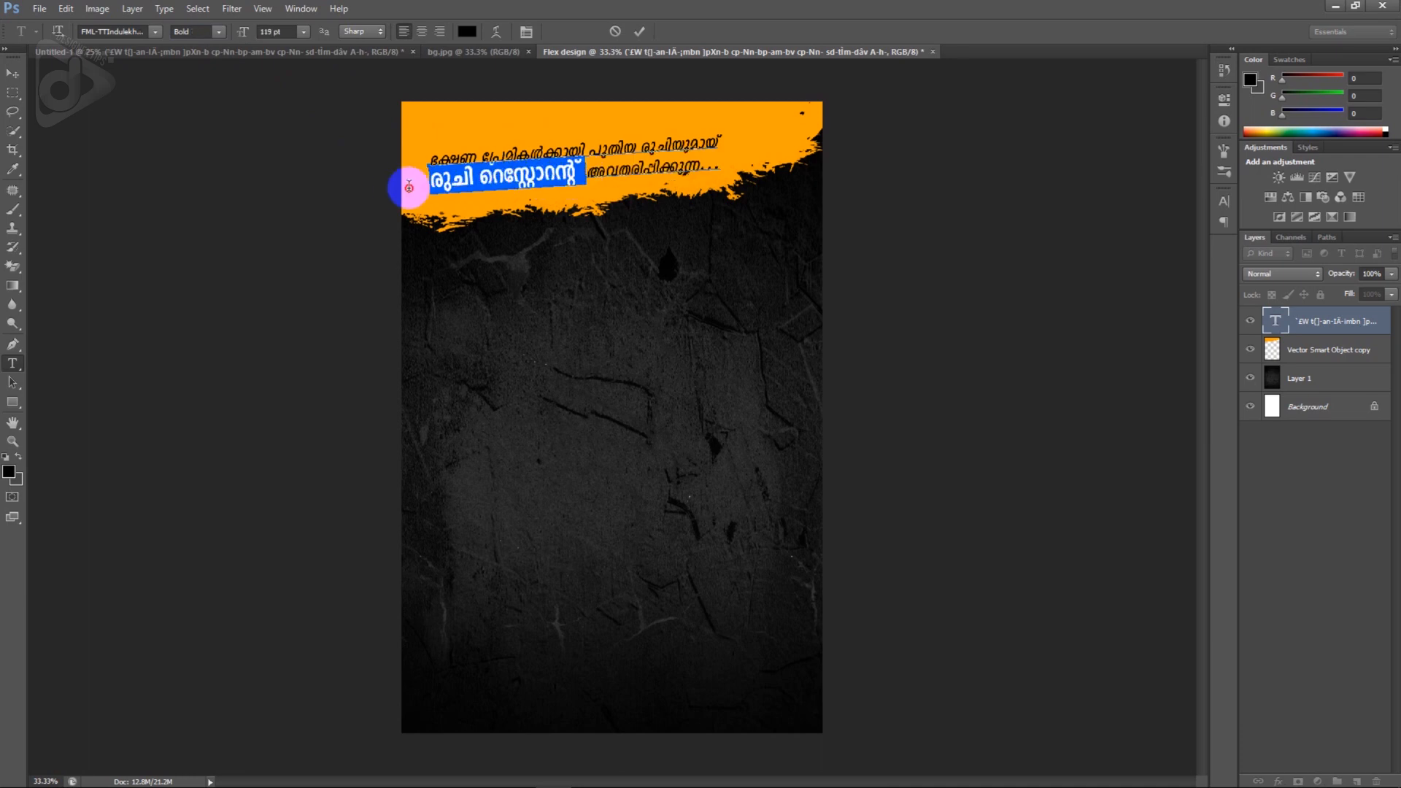
click(224, 37)
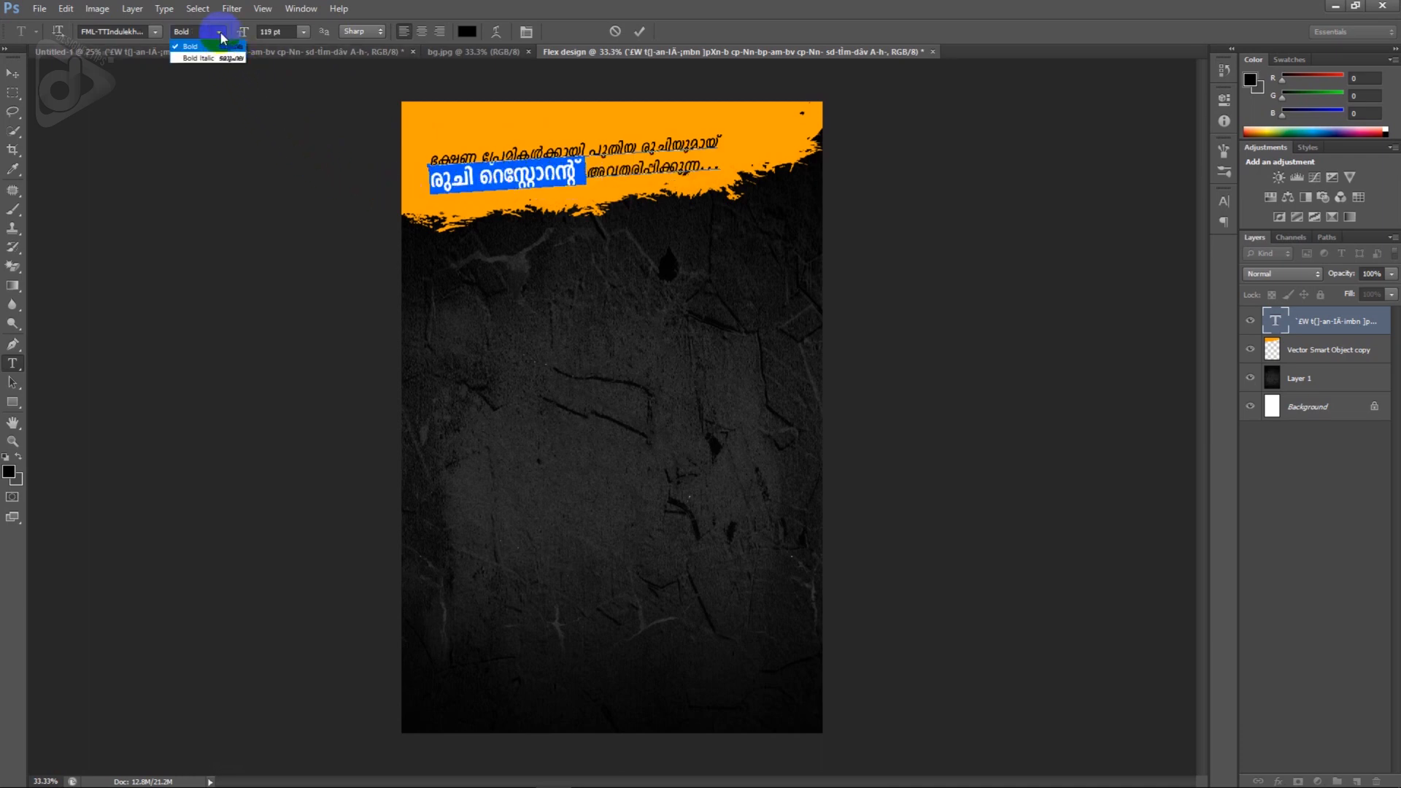
click(219, 63)
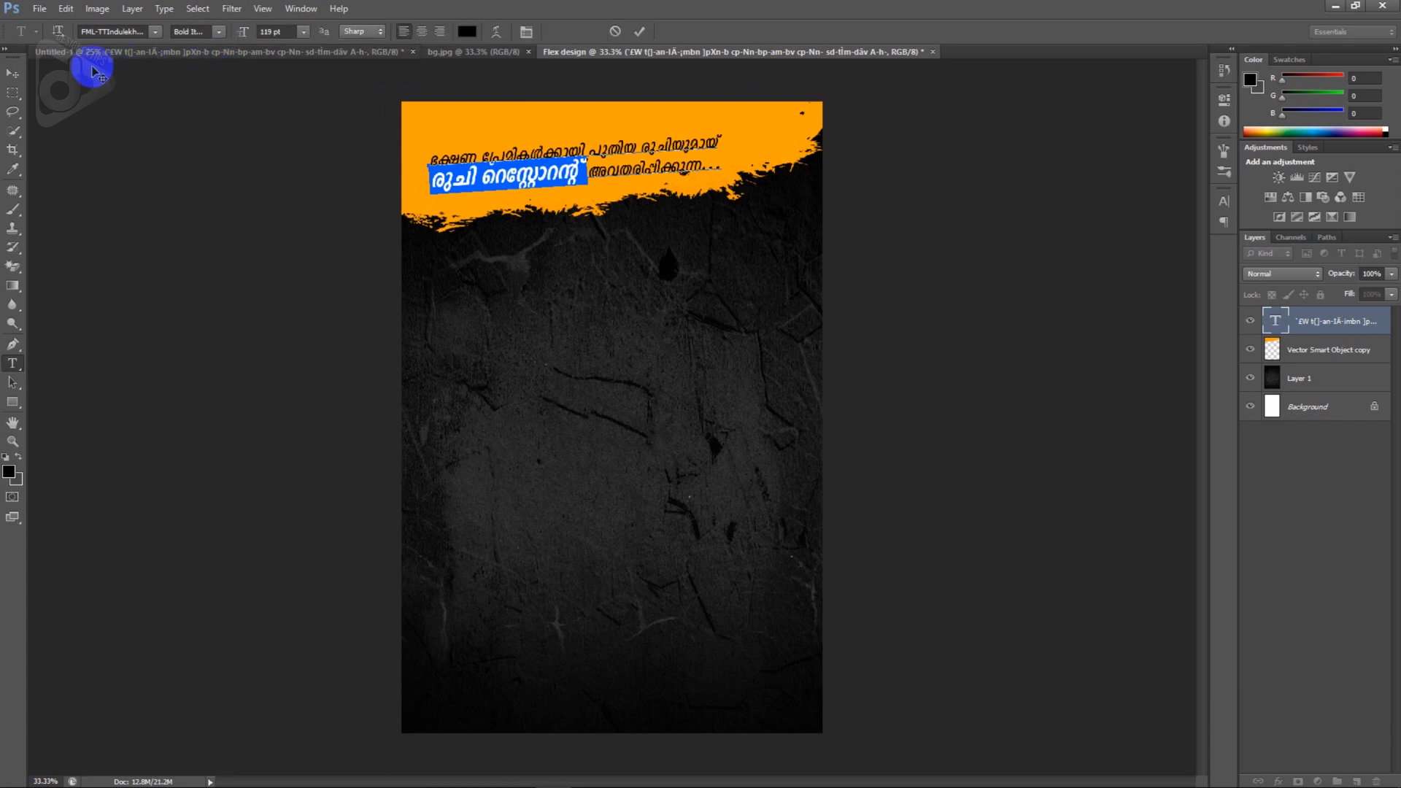
click(12, 73)
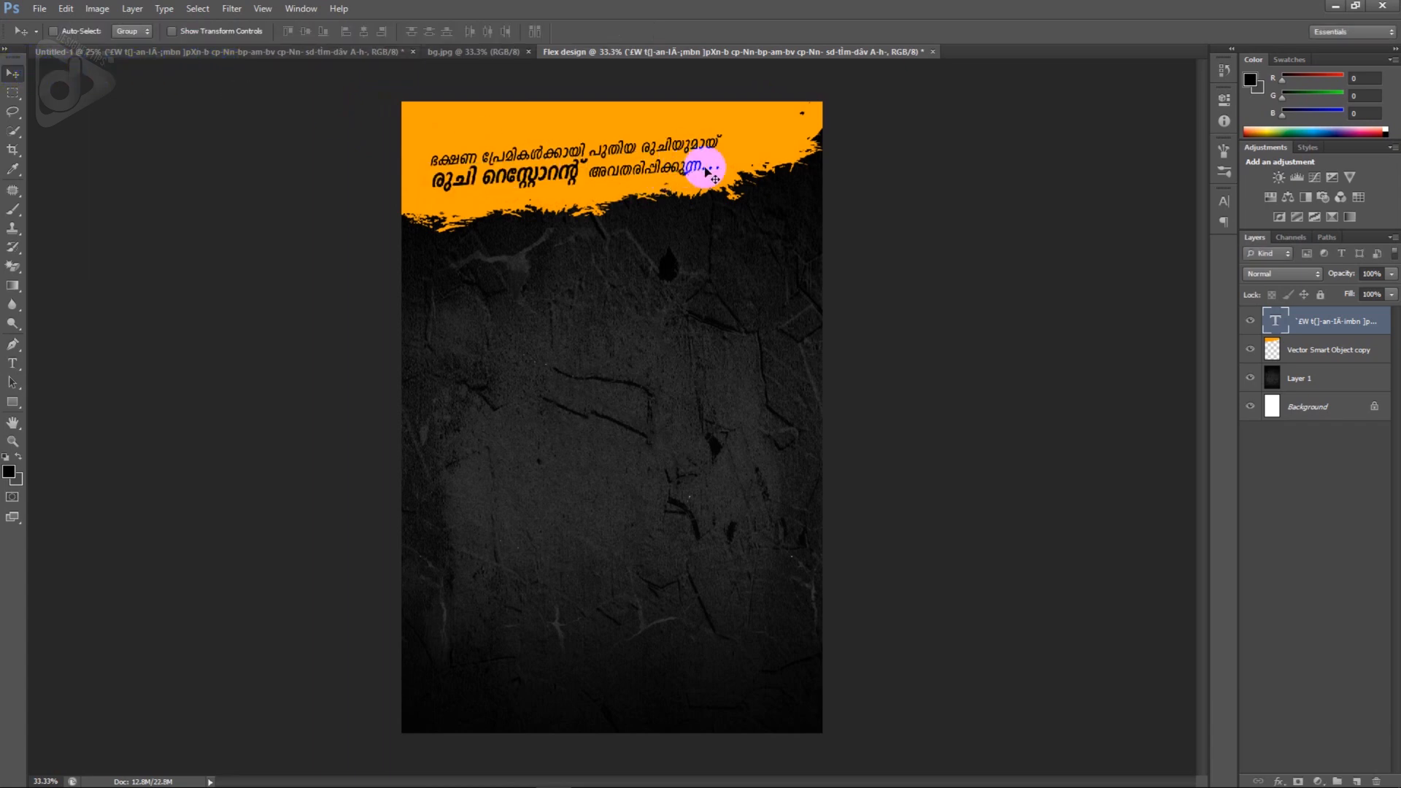
- Select the orange brush shape and move it slightly down behind the intro text
right_click(752, 141)
click(762, 154)
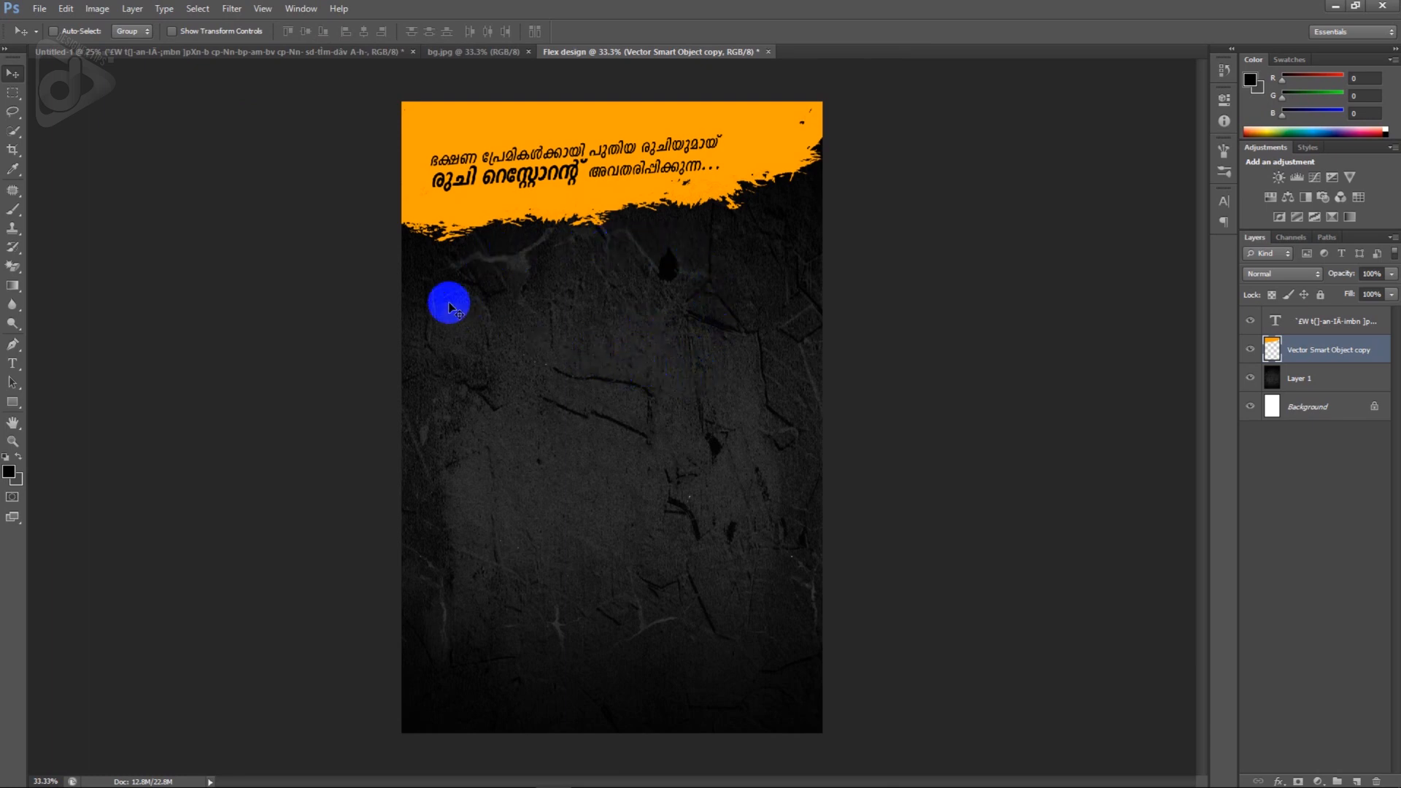
- Copy the biryani and curry bowls image from Untitled-1 into Flex design and place it below the orange band
click(240, 52)
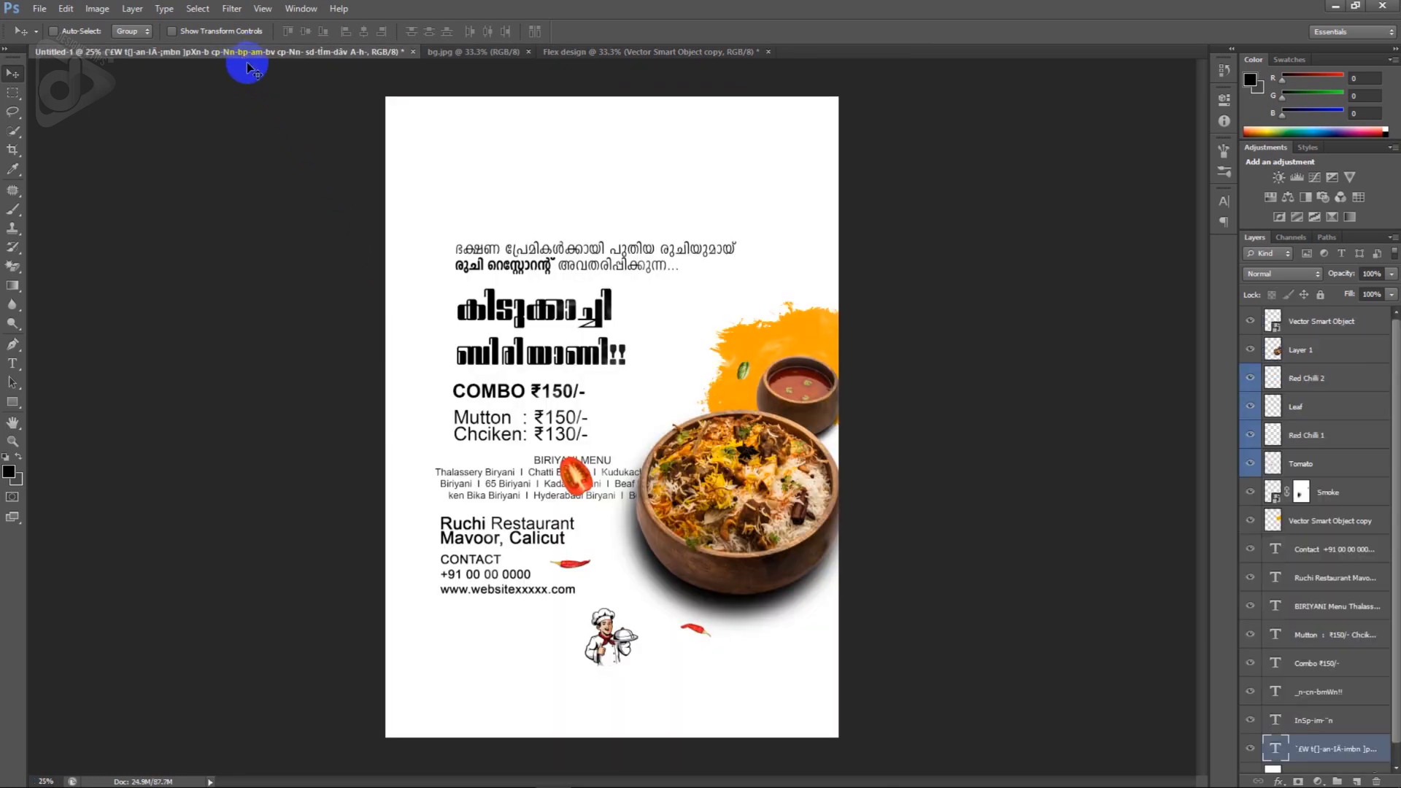
right_click(755, 478)
click(796, 475)
drag(787, 511, 662, 456)
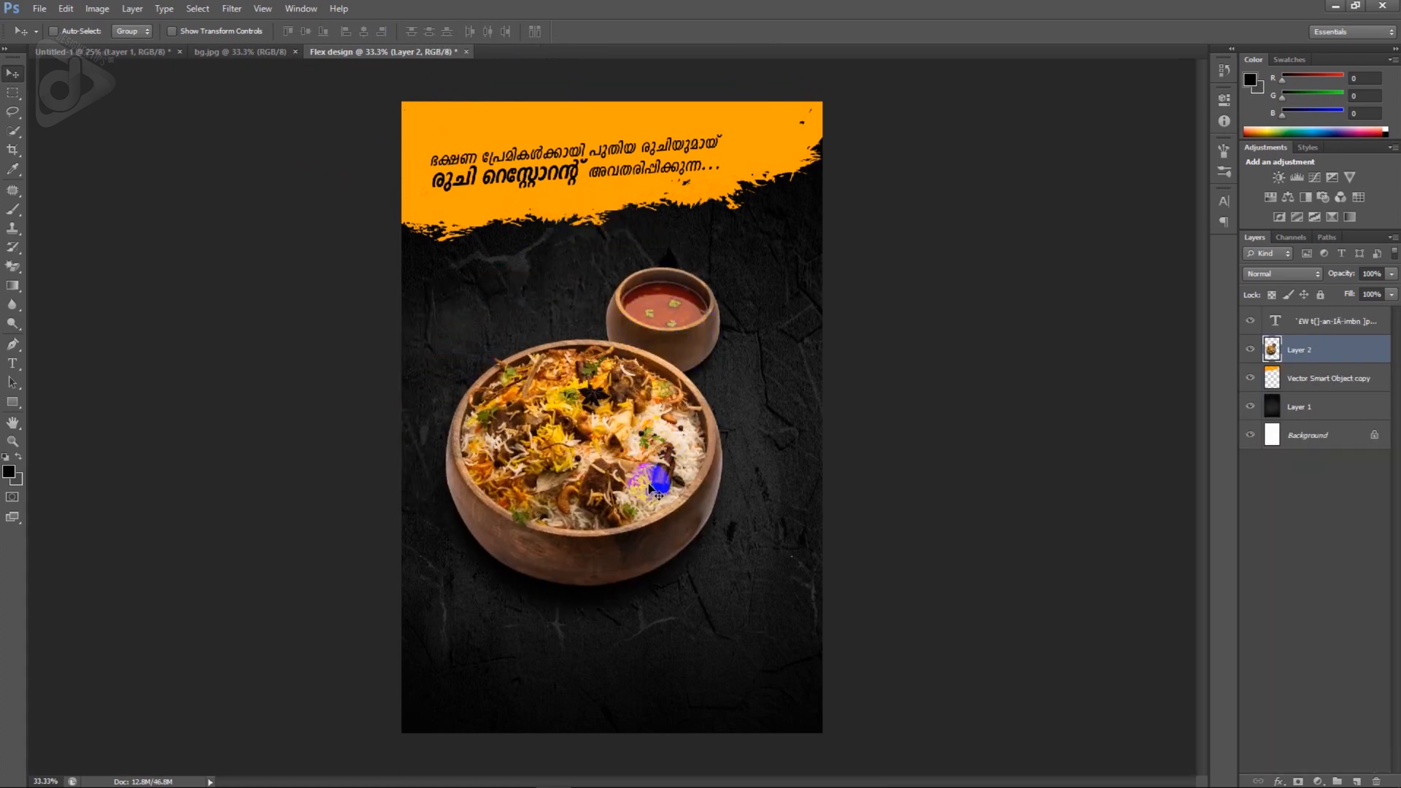
drag(660, 426, 682, 444)
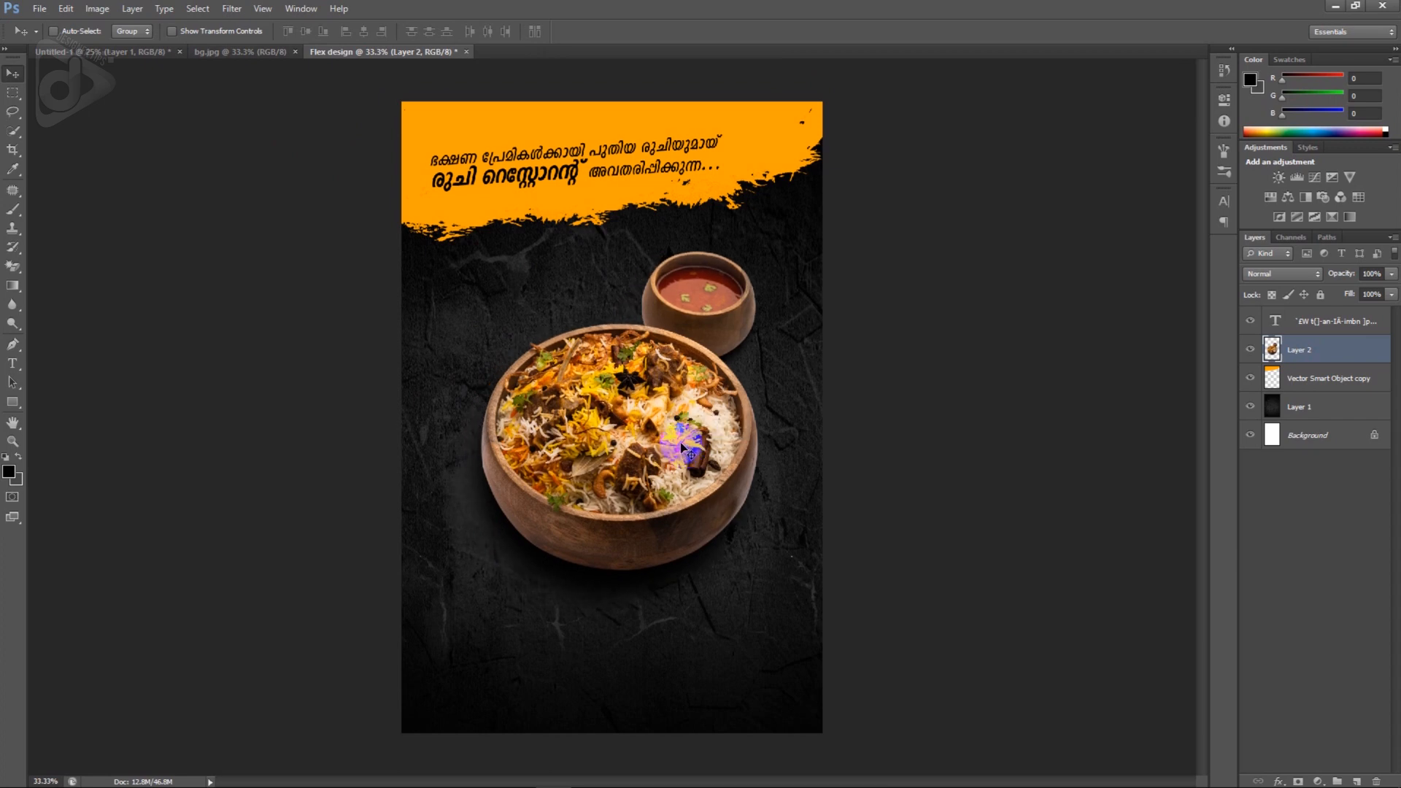
- Nudge the biryani bowls image to the right, towards the poster's right edge
key(shift+Right)
key(shift+Right)
key(shift+Right)
key(shift+Right)
key(shift+Right)
key(shift+Right)
key(shift+Right)
key(shift+Right)
key(shift+Right)
key(shift+Right)
key(Right)
key(Right)
key(Right)
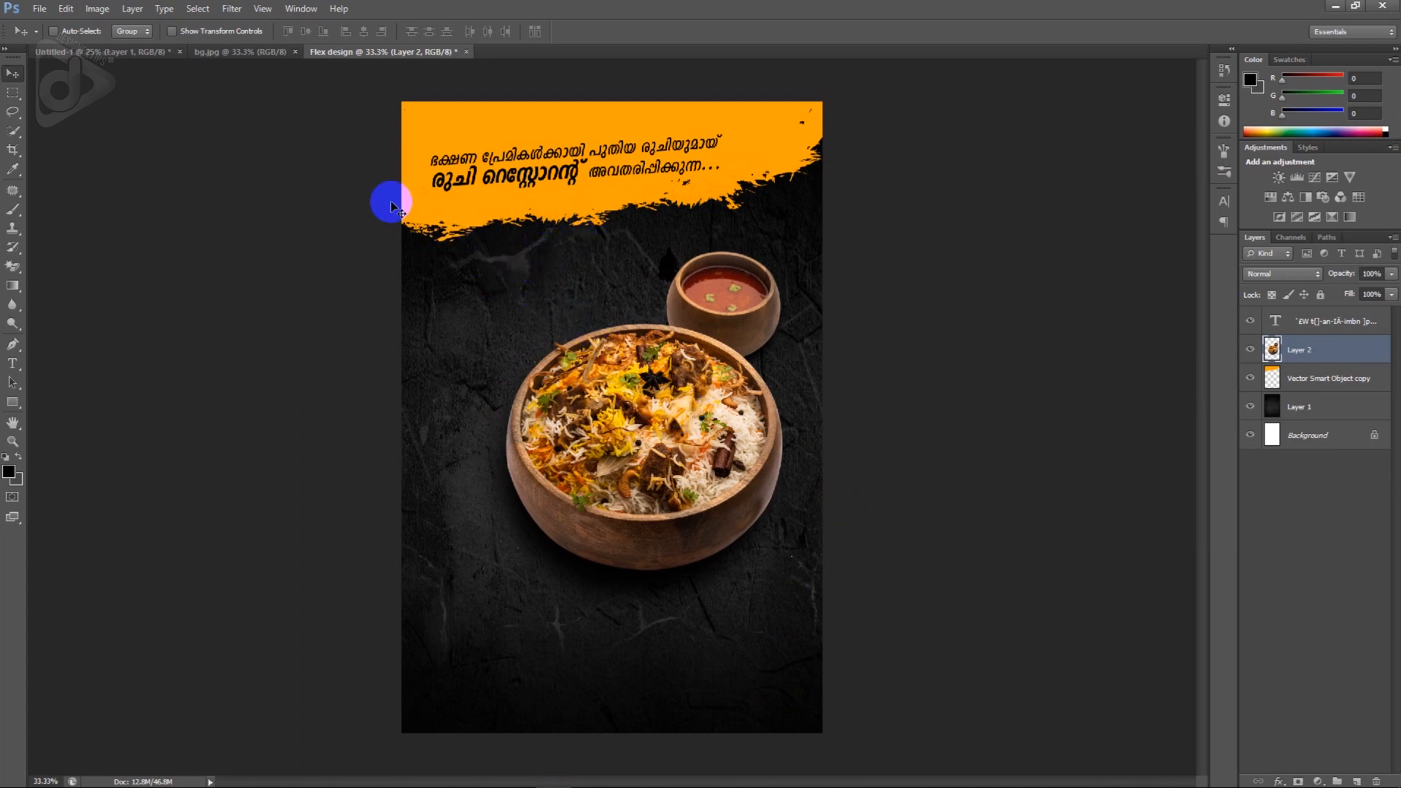
- Copy the two headline words കിടുക്കാച്ചി and ബിരിയാണി!! from Untitled-1 into Flex design, just below the orange band
click(141, 54)
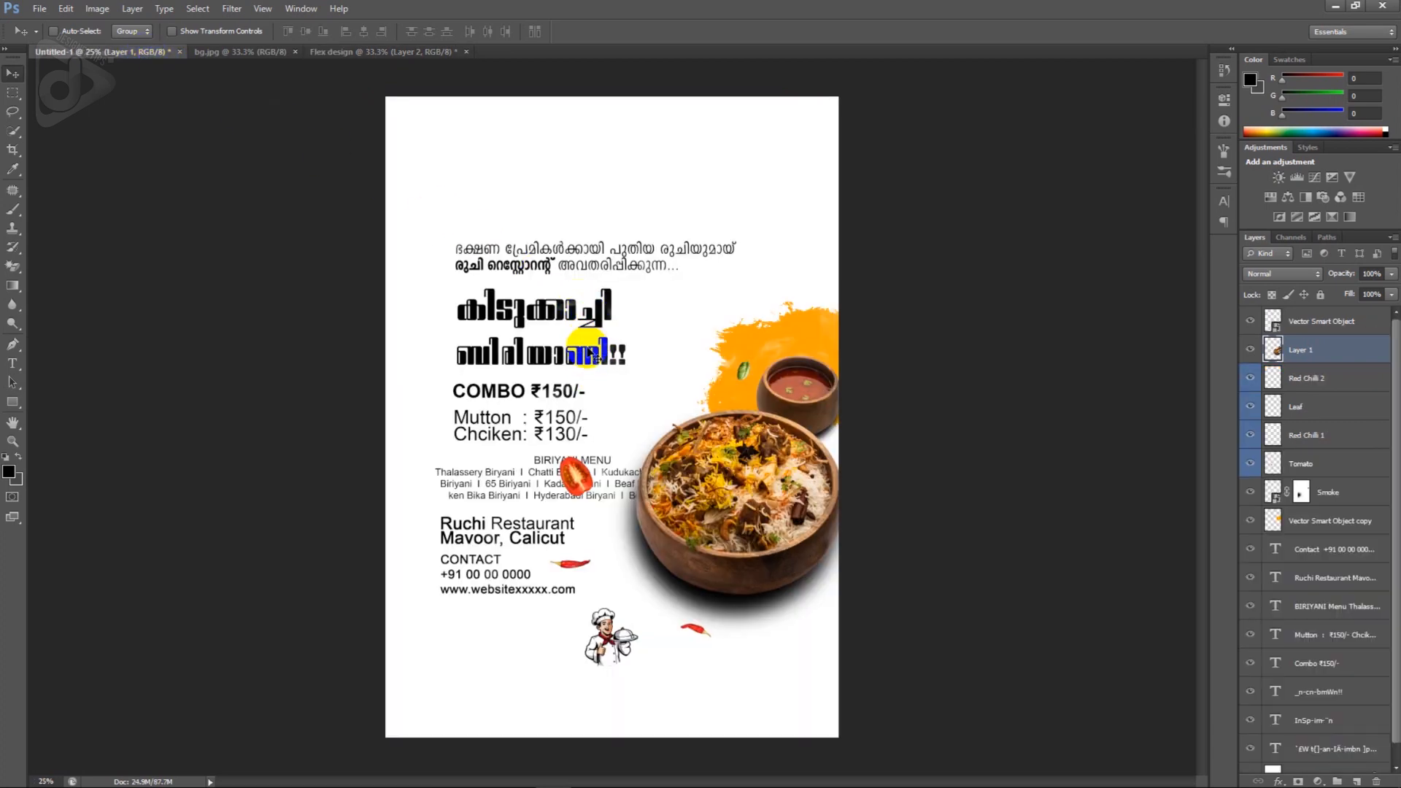
right_click(603, 317)
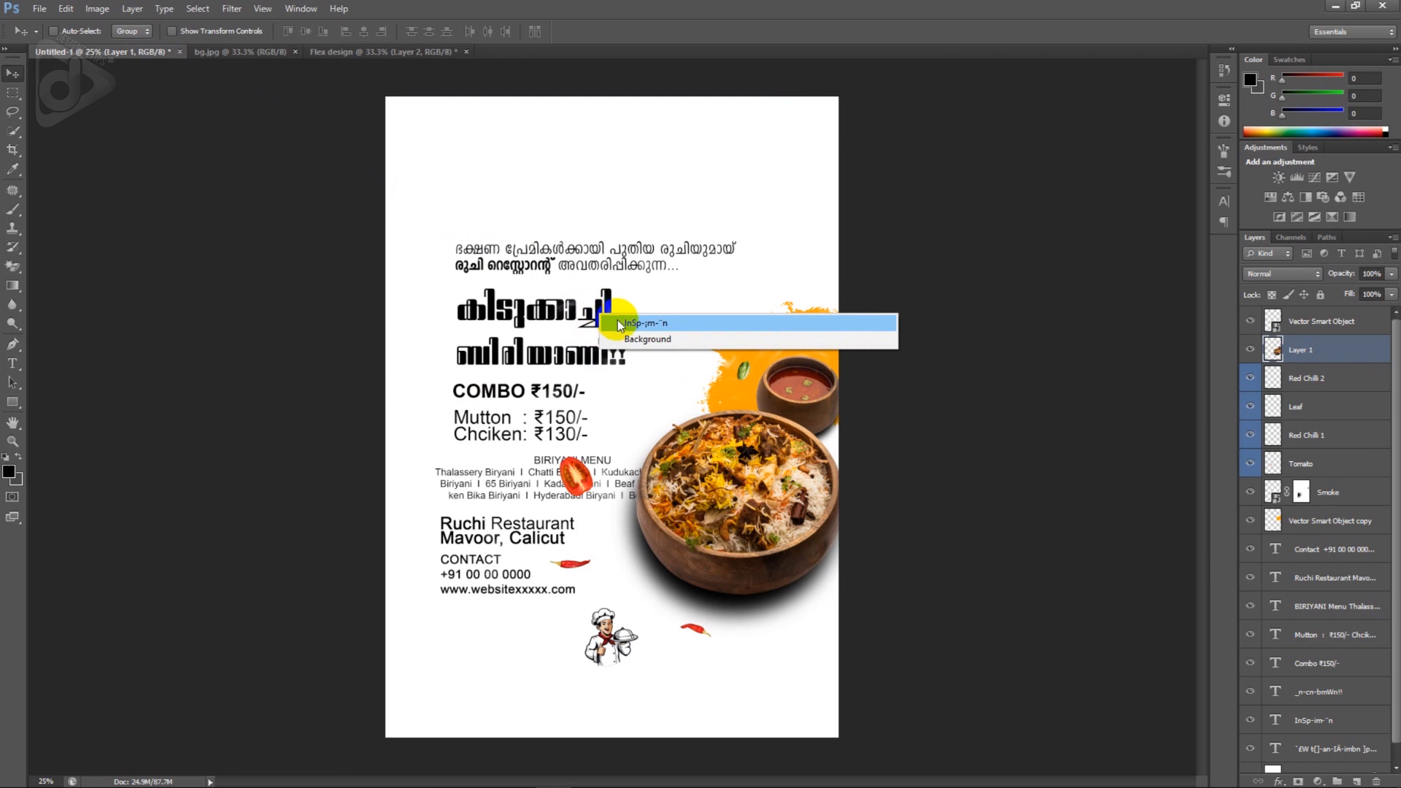
click(629, 316)
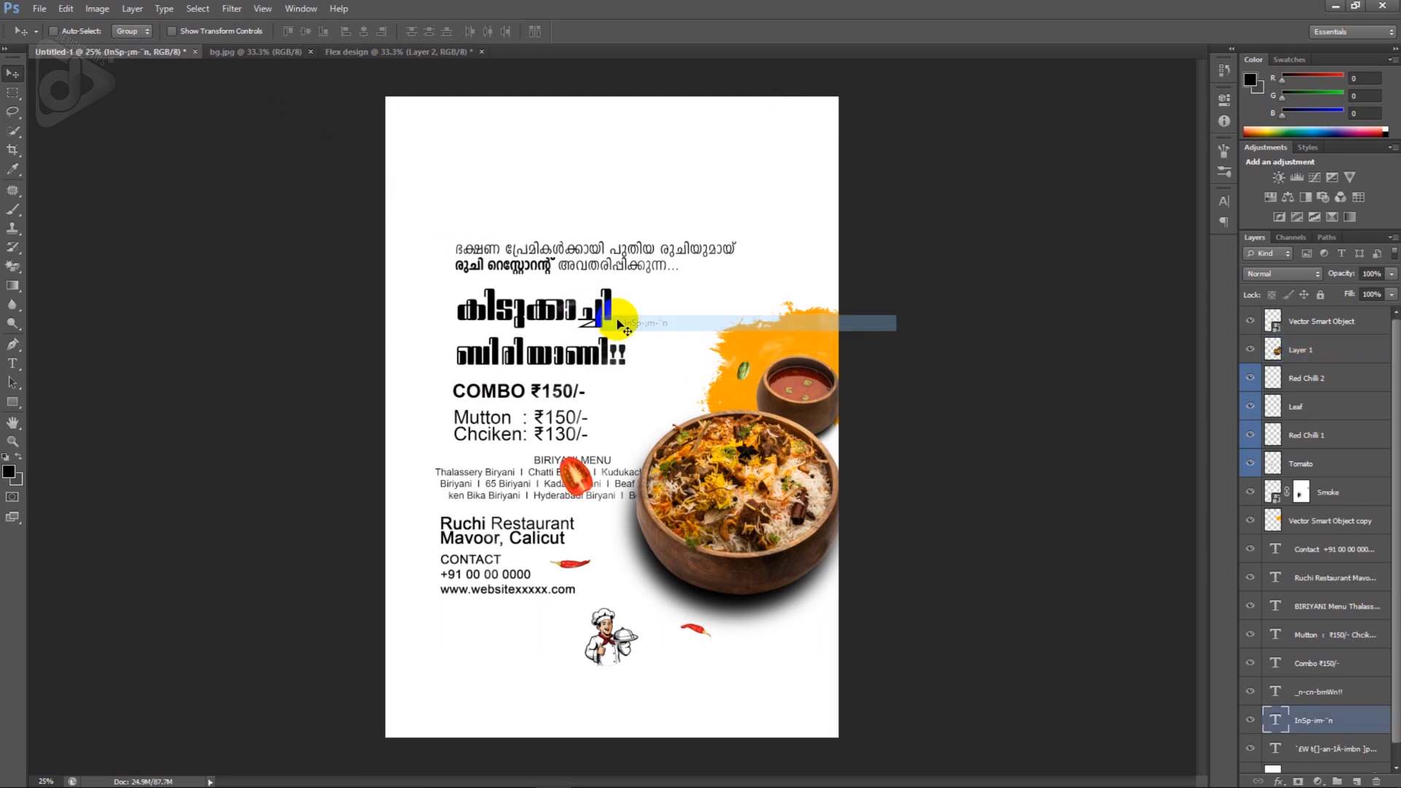
shift+click(605, 365)
drag(605, 365, 646, 321)
- Recolor the headline word കിടുക്കാച്ചി to orange ffa200 sampled from the brush band
key(t)
click(591, 275)
key(ctrl+a)
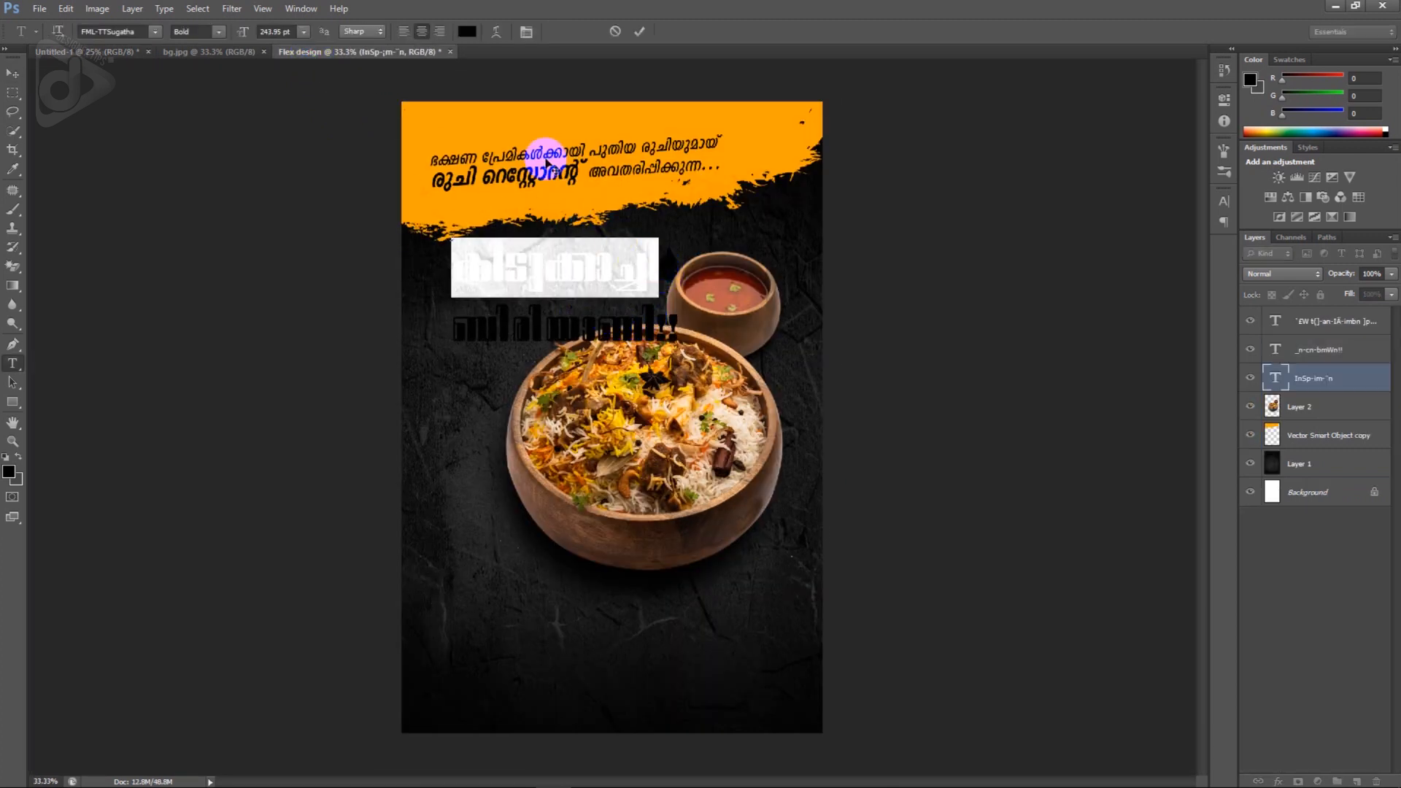
click(467, 32)
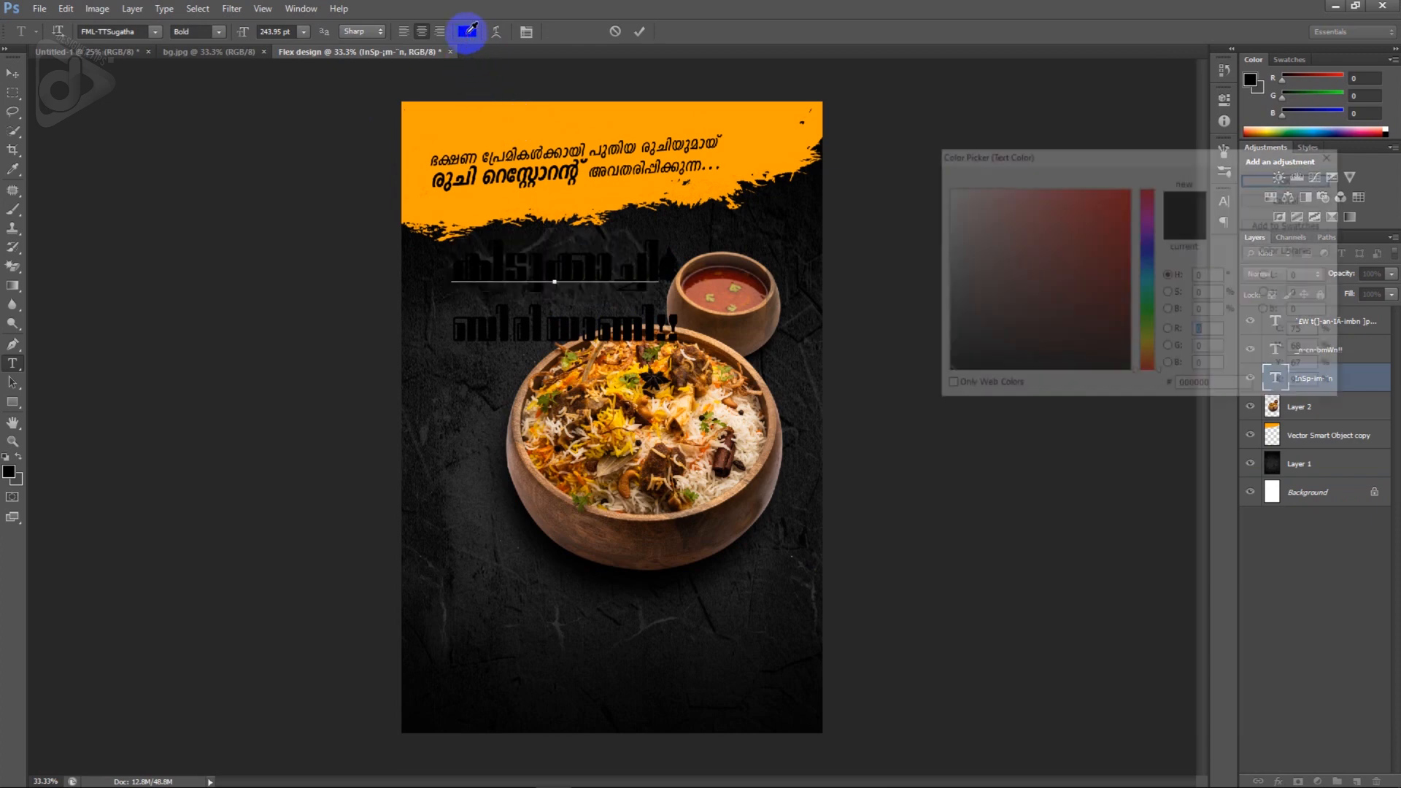
click(502, 111)
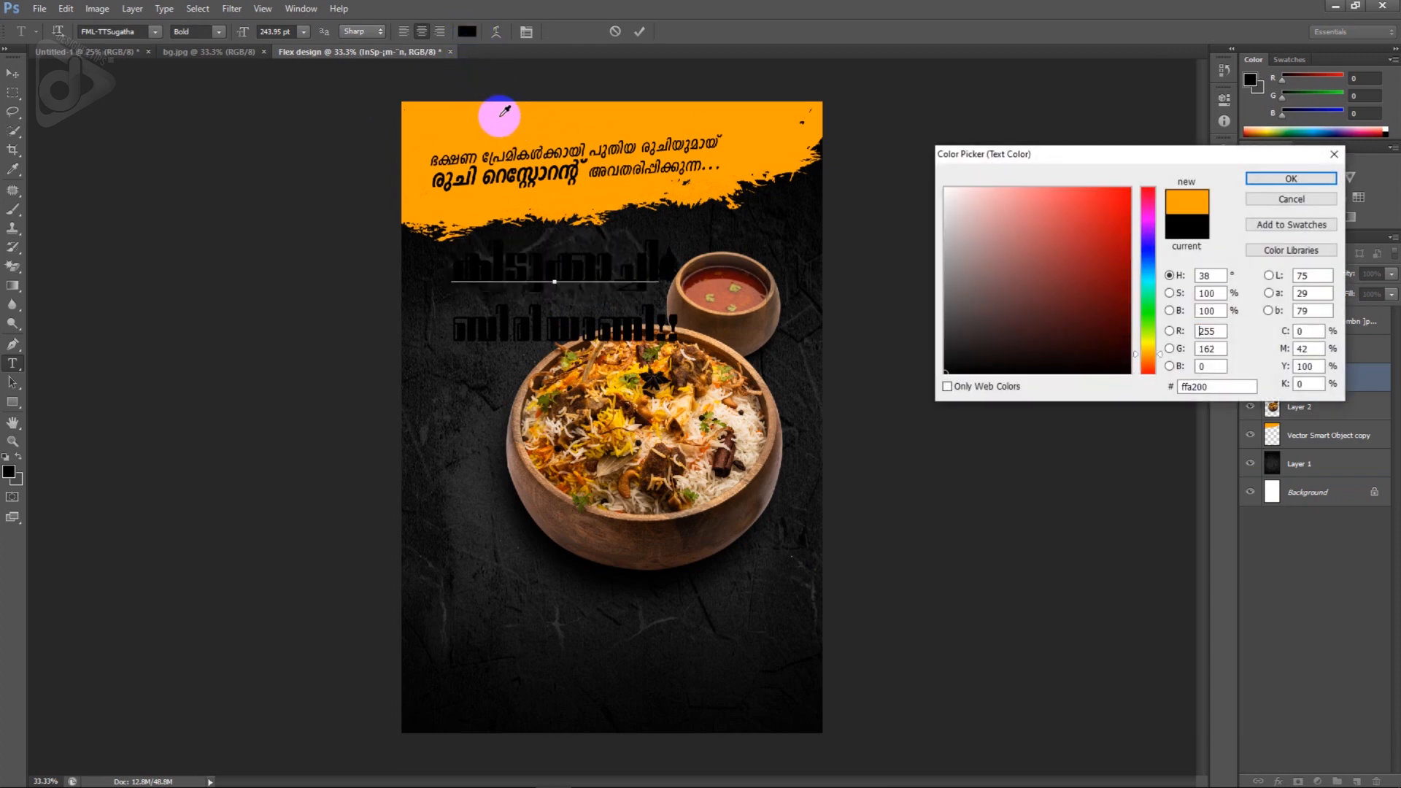
click(1290, 180)
- Change the orange headline word's font to FML-TTSruthy at 192 pt and finish editing the text
click(140, 27)
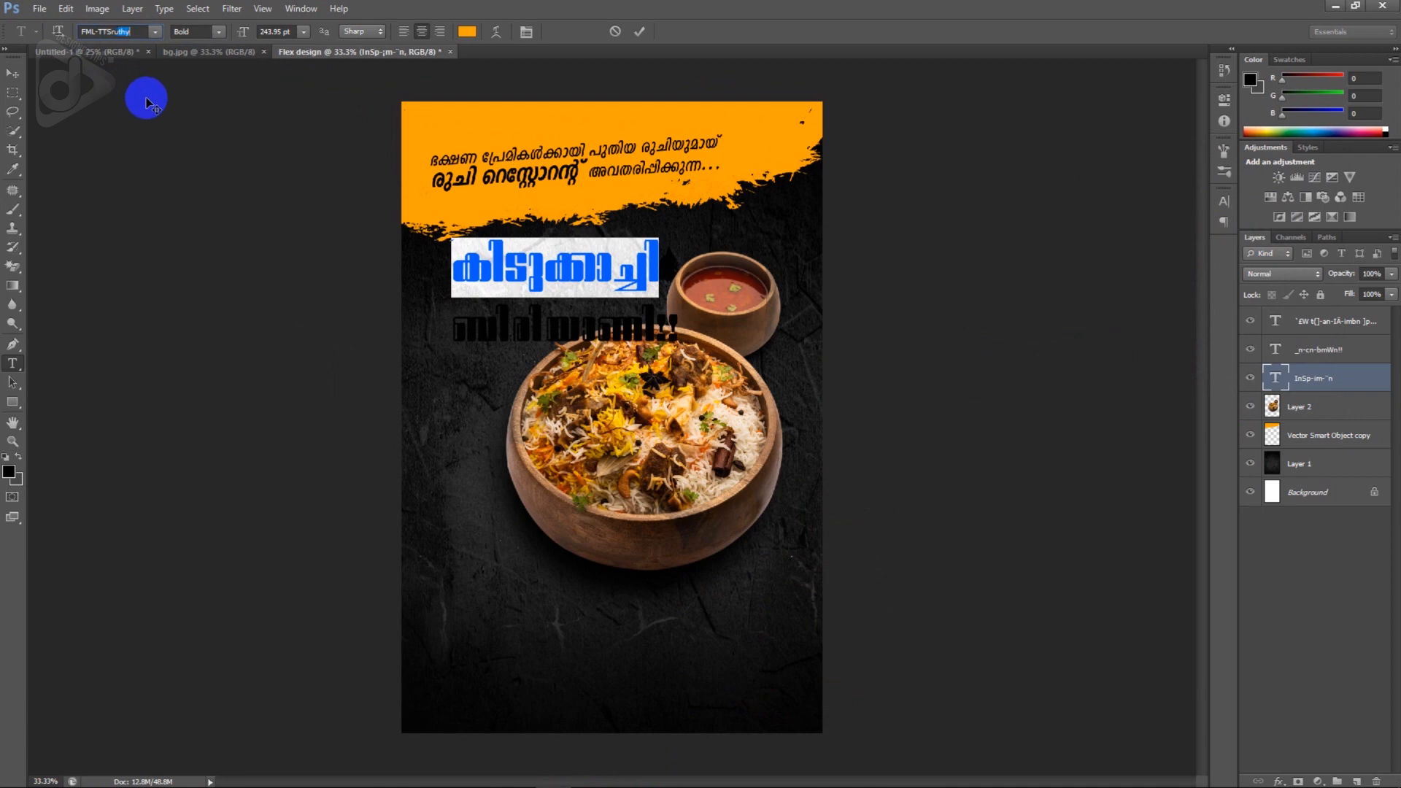
key(Return)
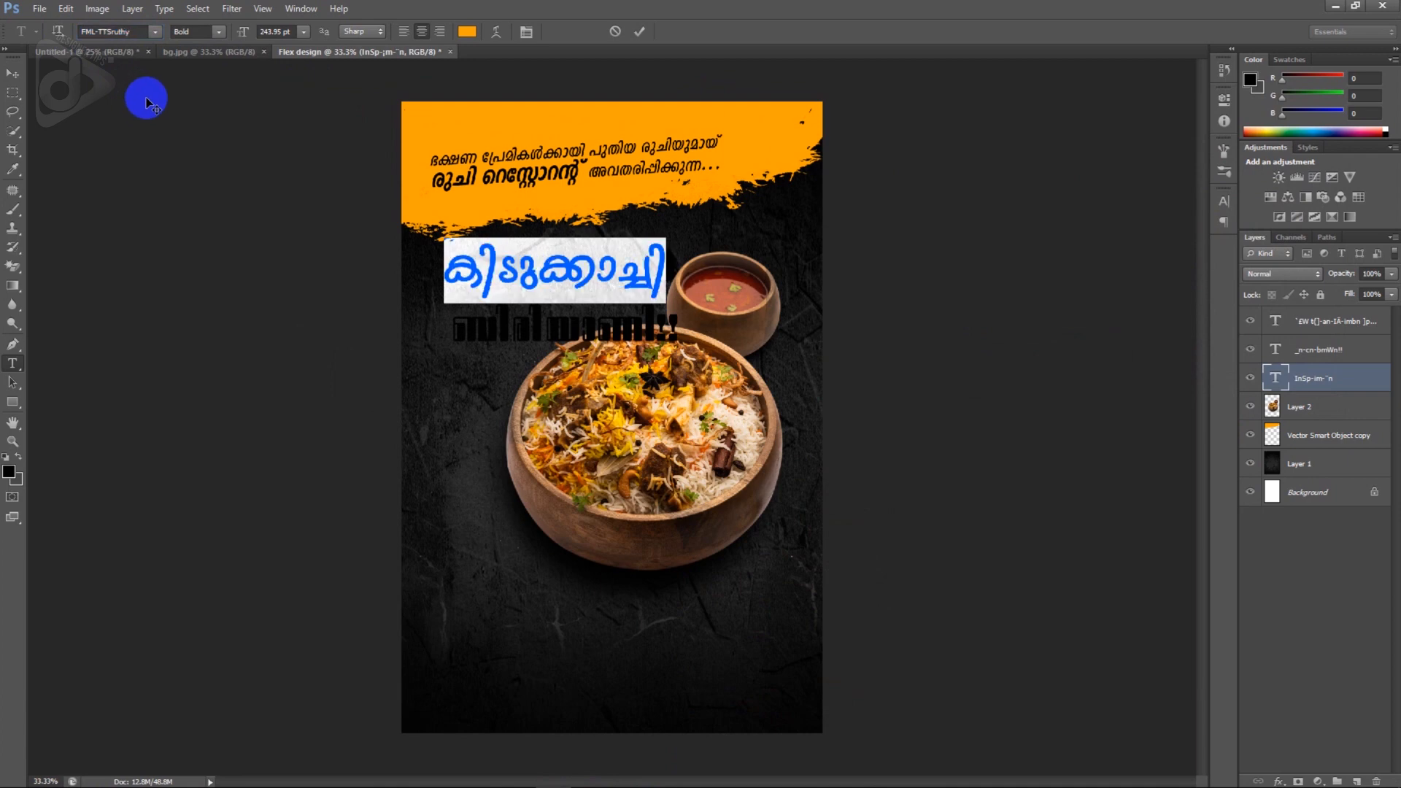
click(296, 31)
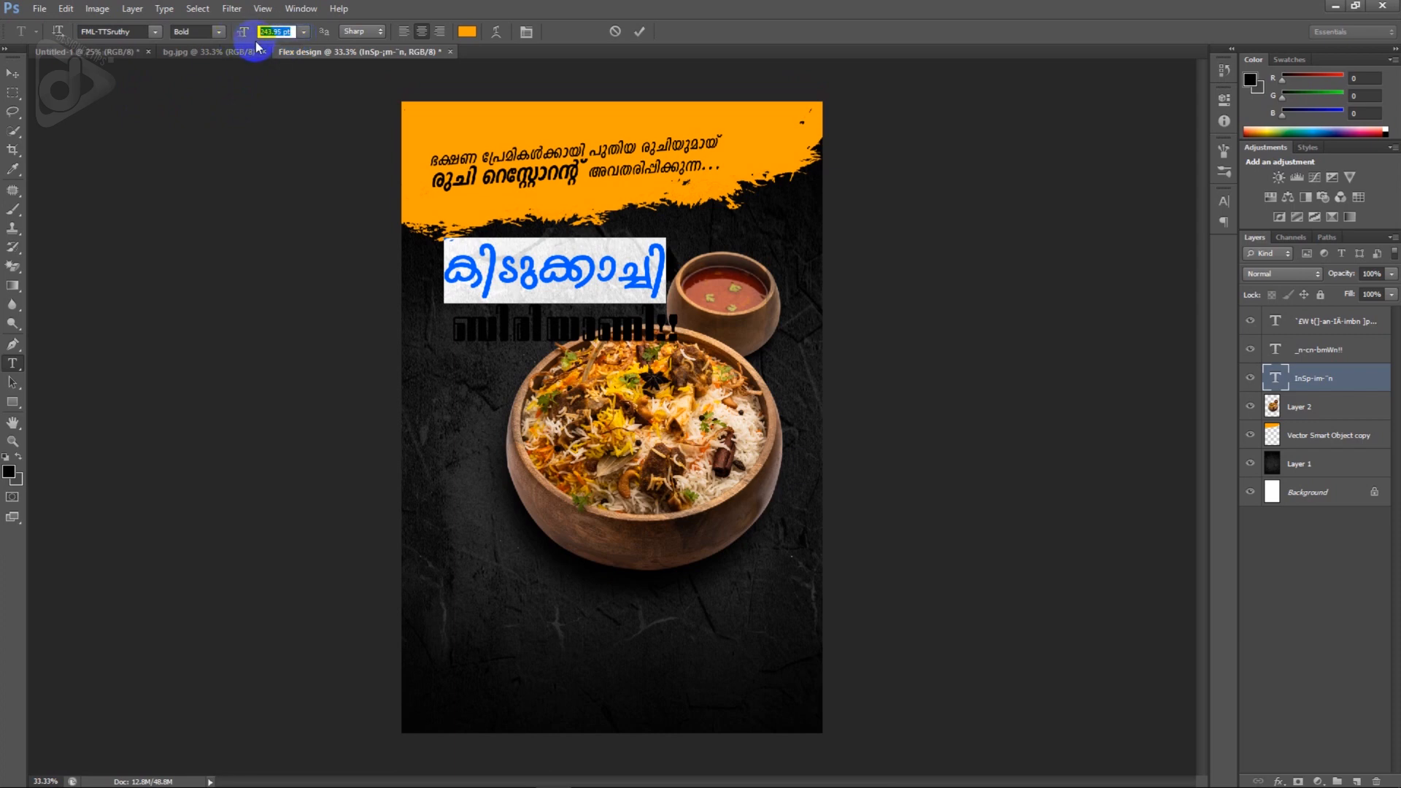
text(192)
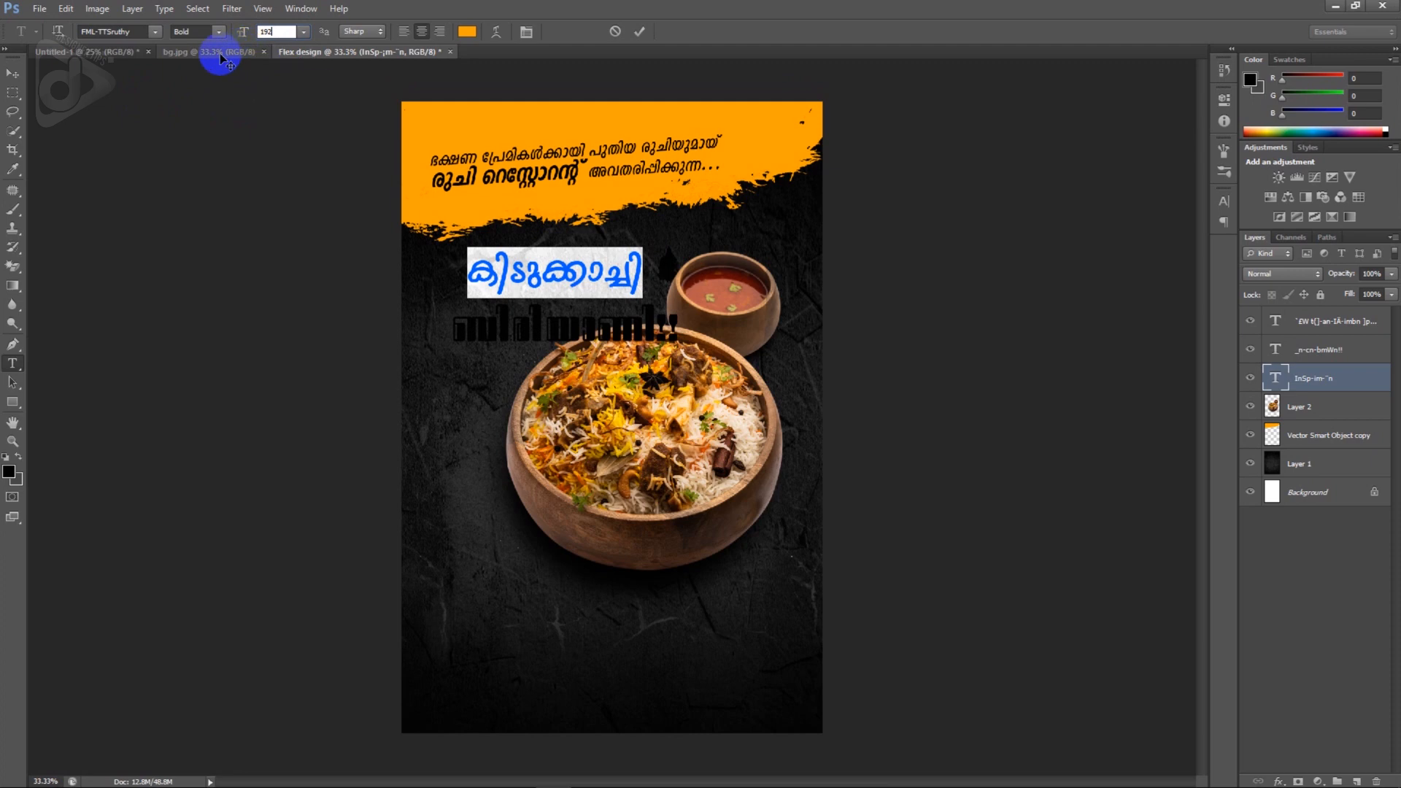
click(12, 73)
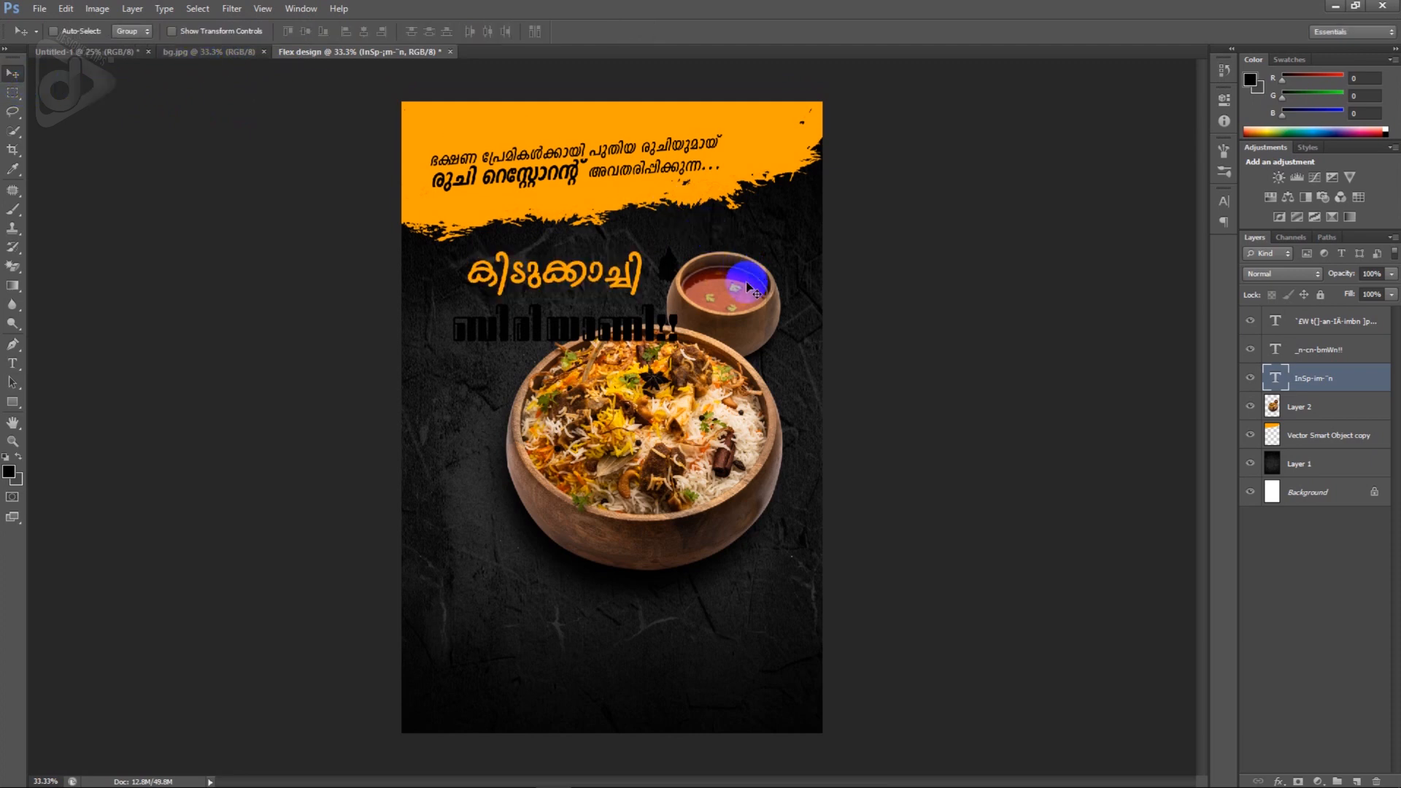
- Rotate the orange headline word slightly counterclockwise to match the intro text's slope and move it left and slightly up
key(ctrl+t)
drag(730, 285, 726, 265)
key(Return)
drag(632, 266, 613, 265)
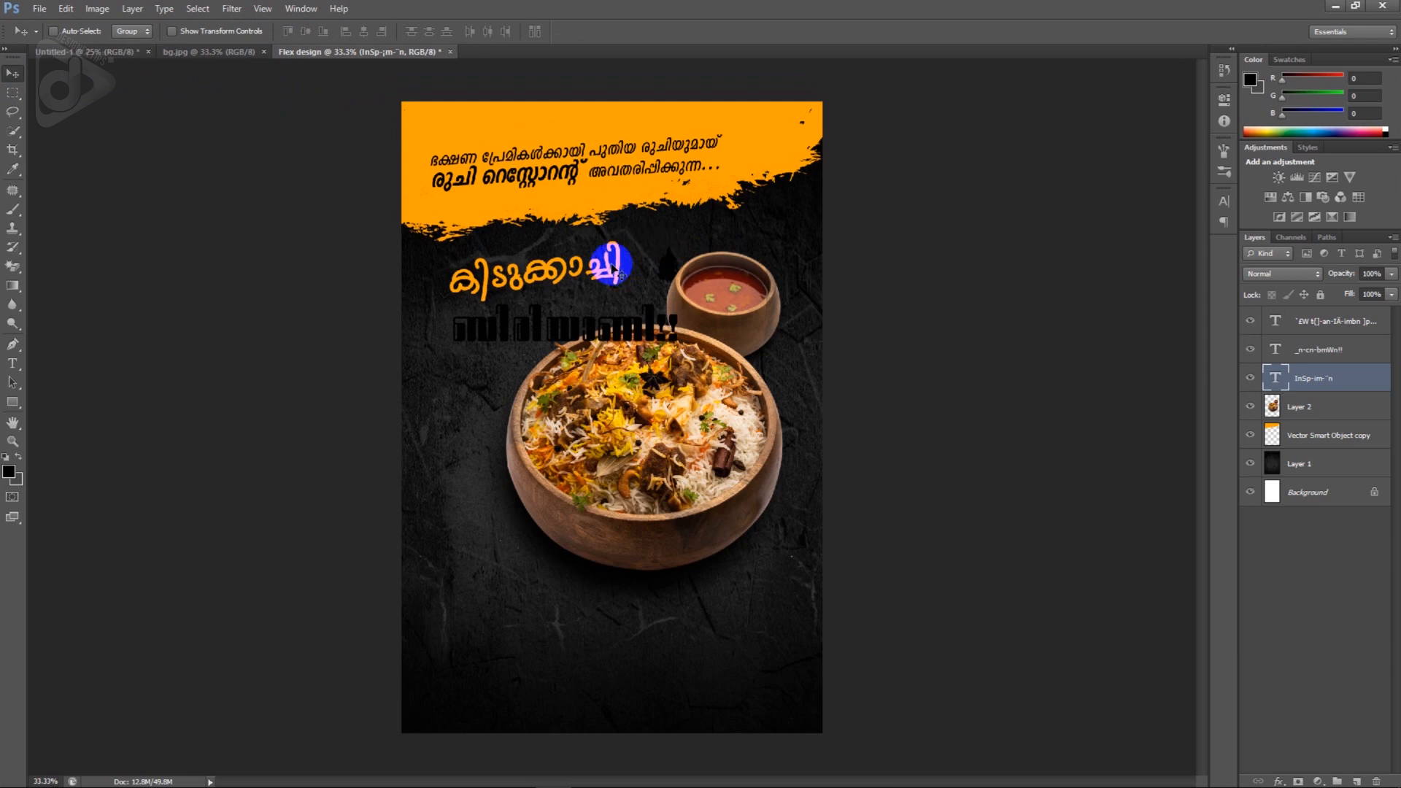
key(shift+Left)
key(shift+Up)
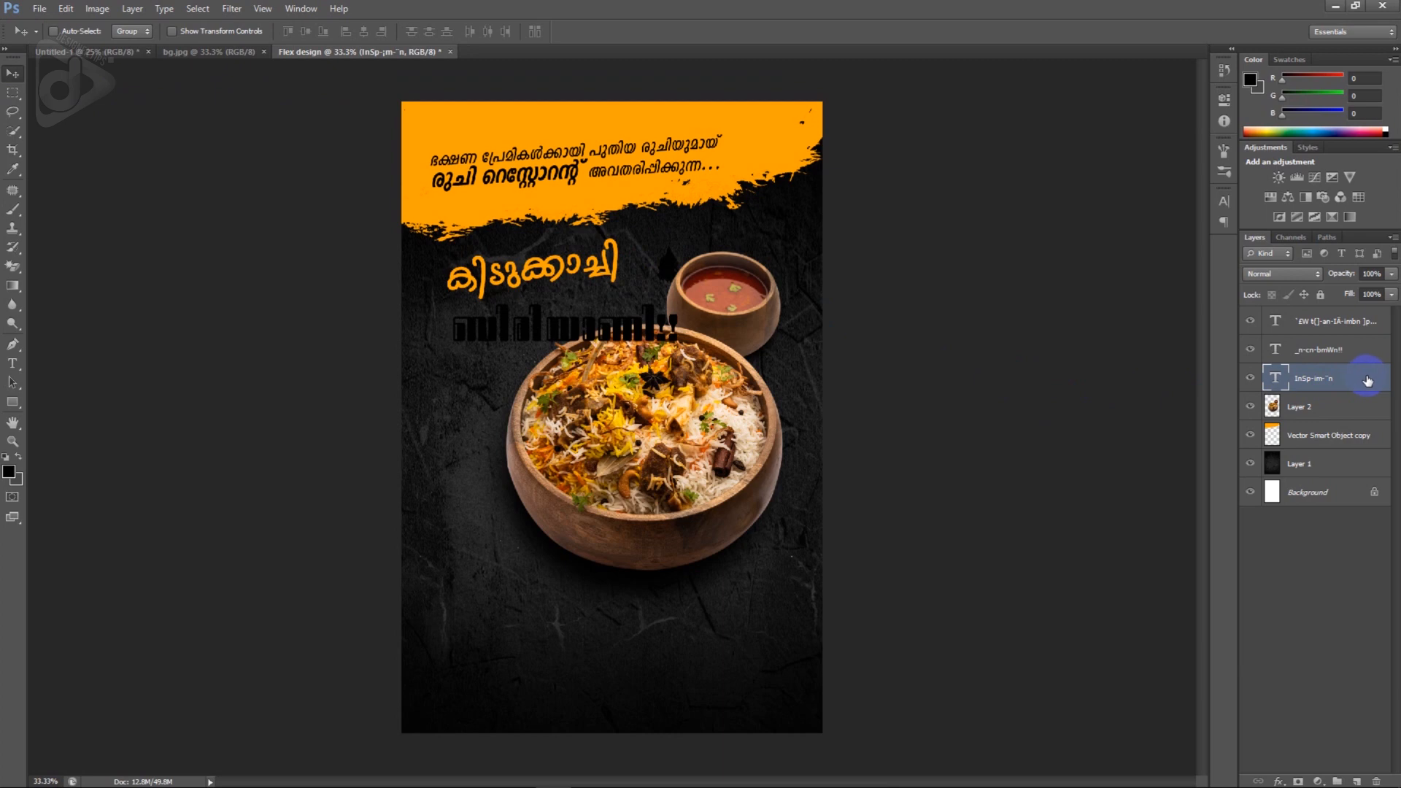
- Add a Multiply drop shadow to the orange headline word with 75% opacity, 120° angle, 12 px distance and 12% spread
double_click(1368, 380)
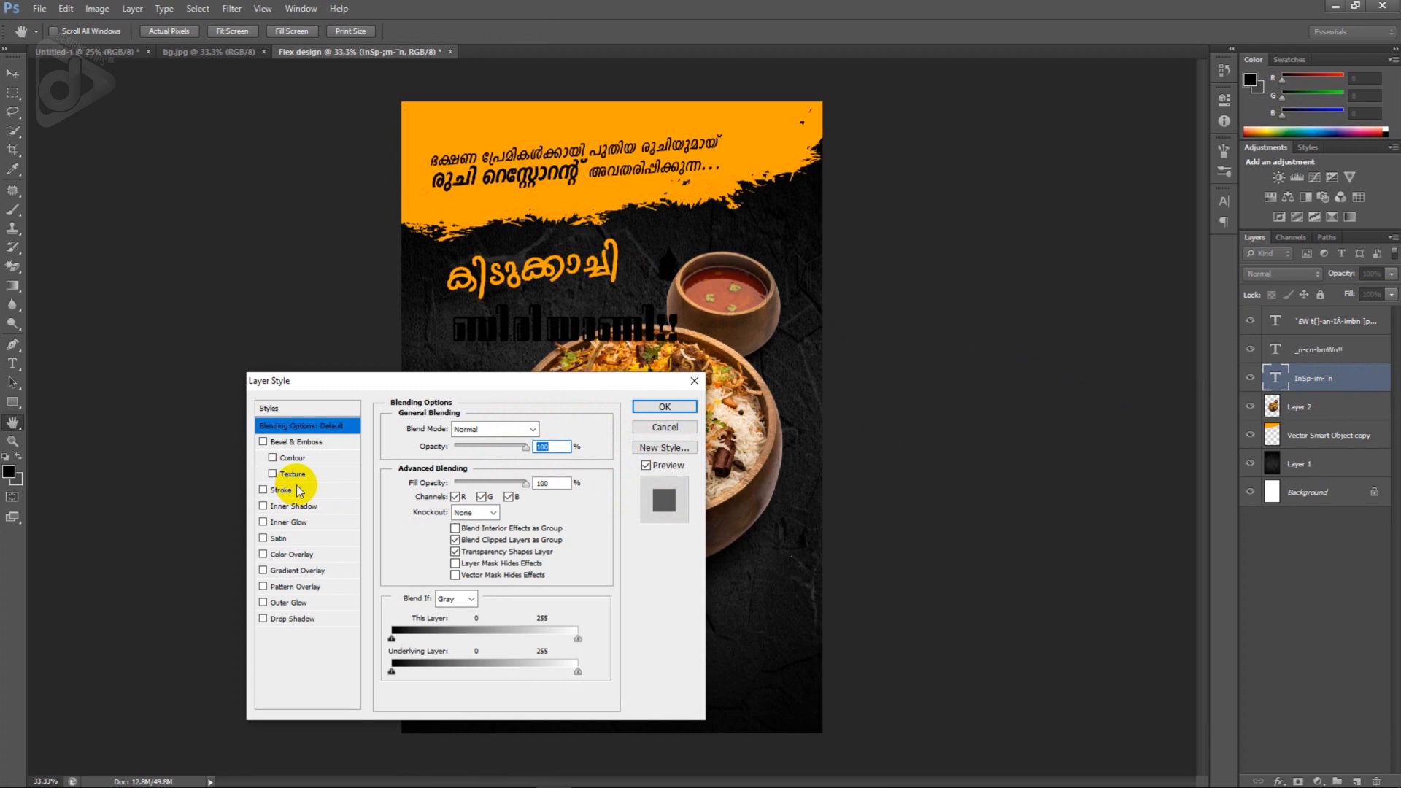
click(303, 619)
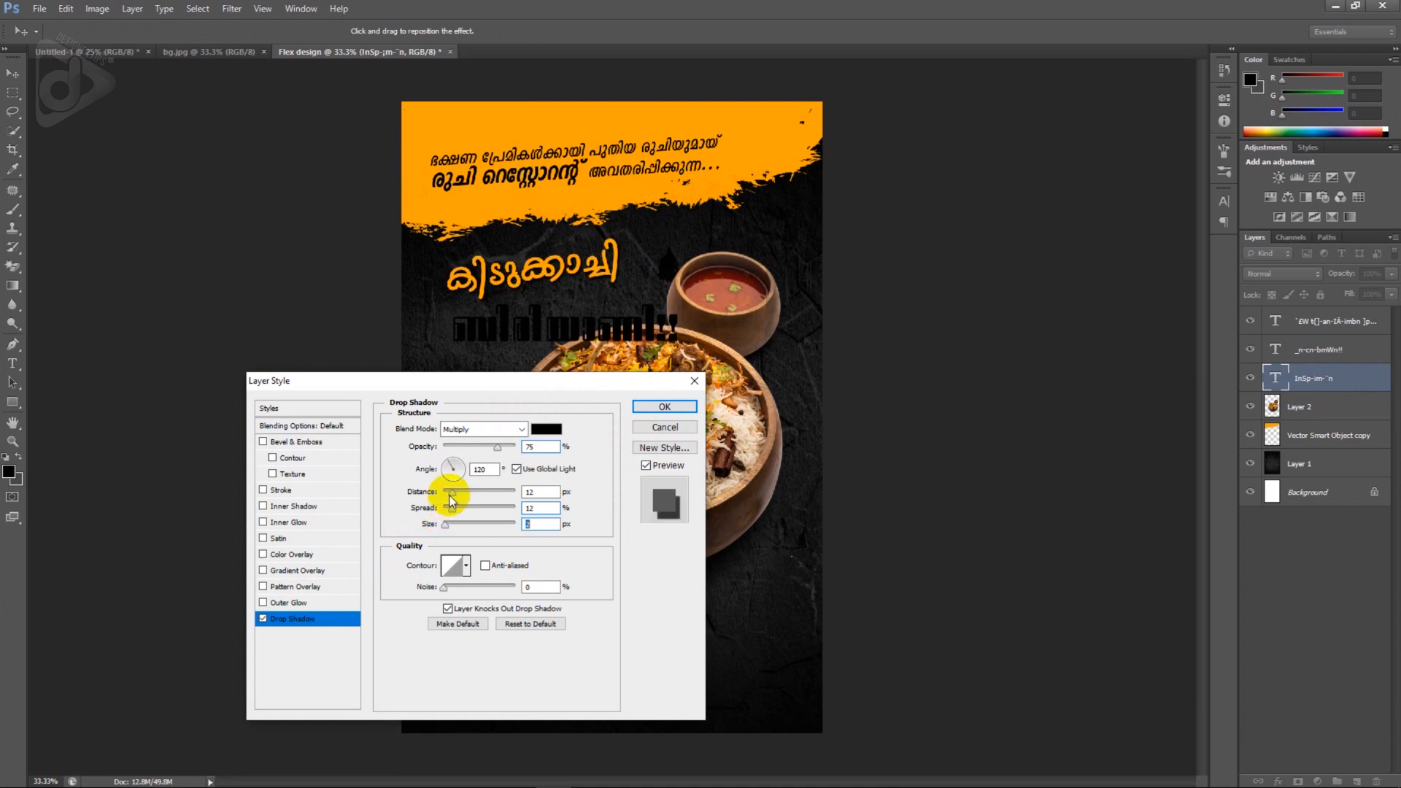
click(664, 406)
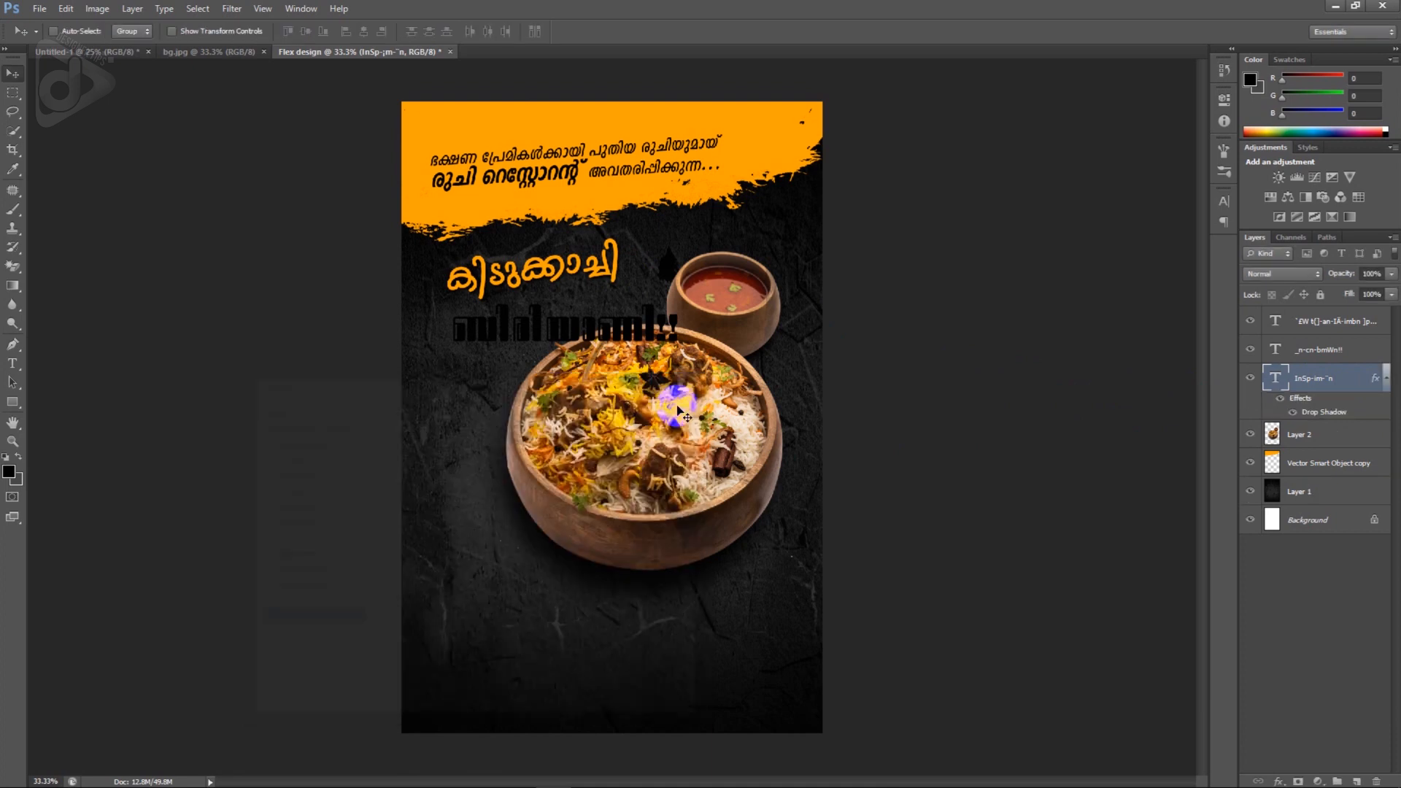
- Recolor the headline word ബിരിയാണി!! to white (ffffff)
key(t)
double_click(565, 334)
click(468, 32)
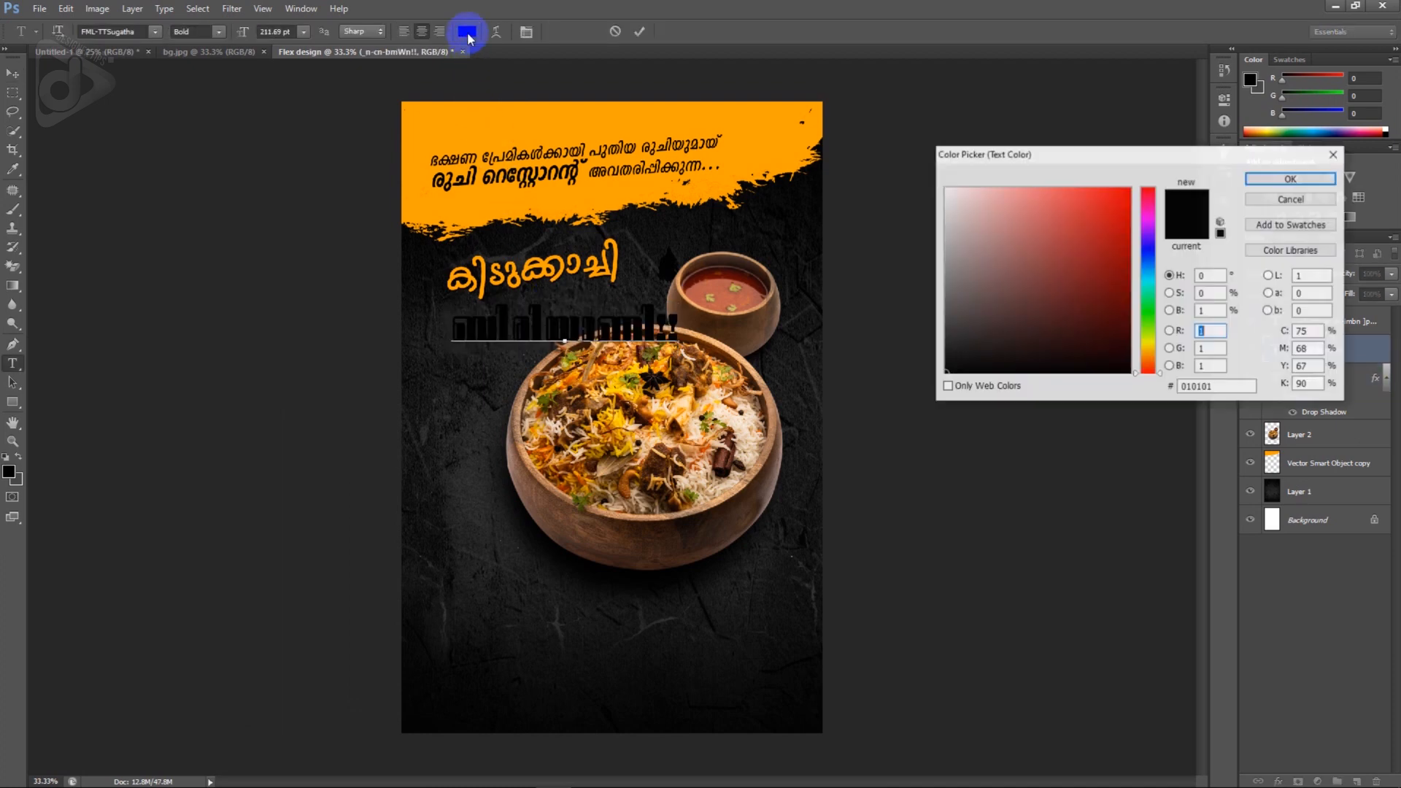
click(946, 189)
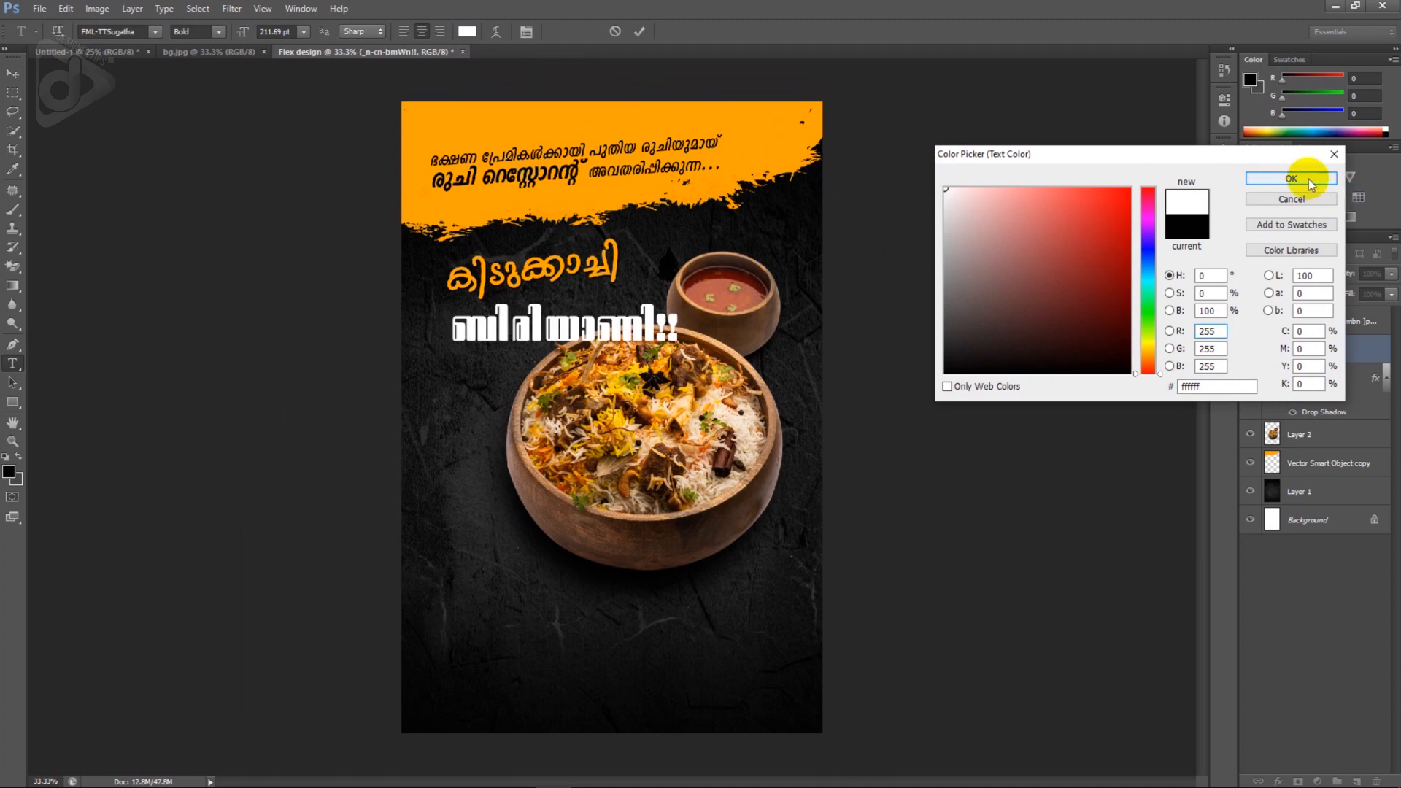
click(1308, 178)
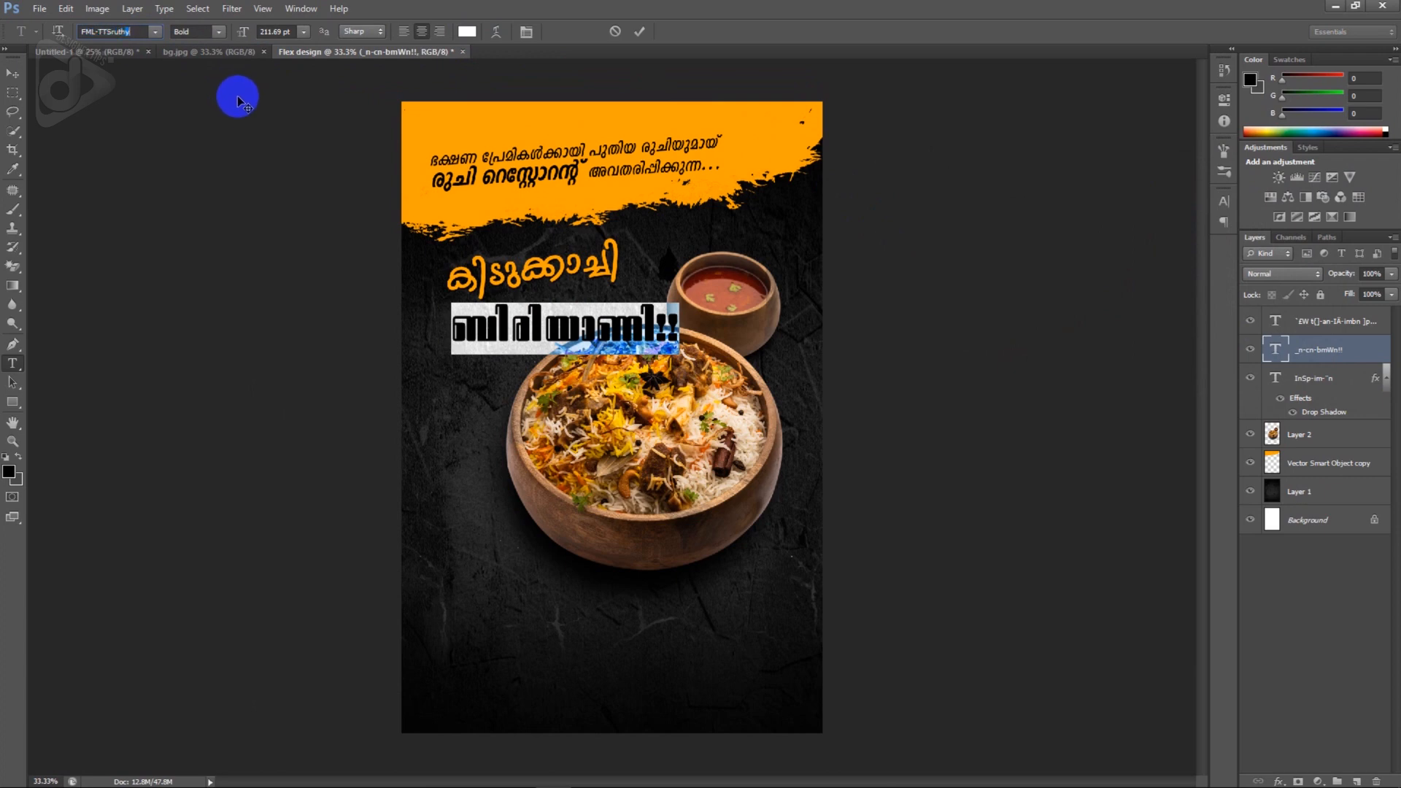
- Set the white headline word ബിരിയാണി!! to the FML-TTSruthy font at 236 pt and finish editing the text
key(Return)
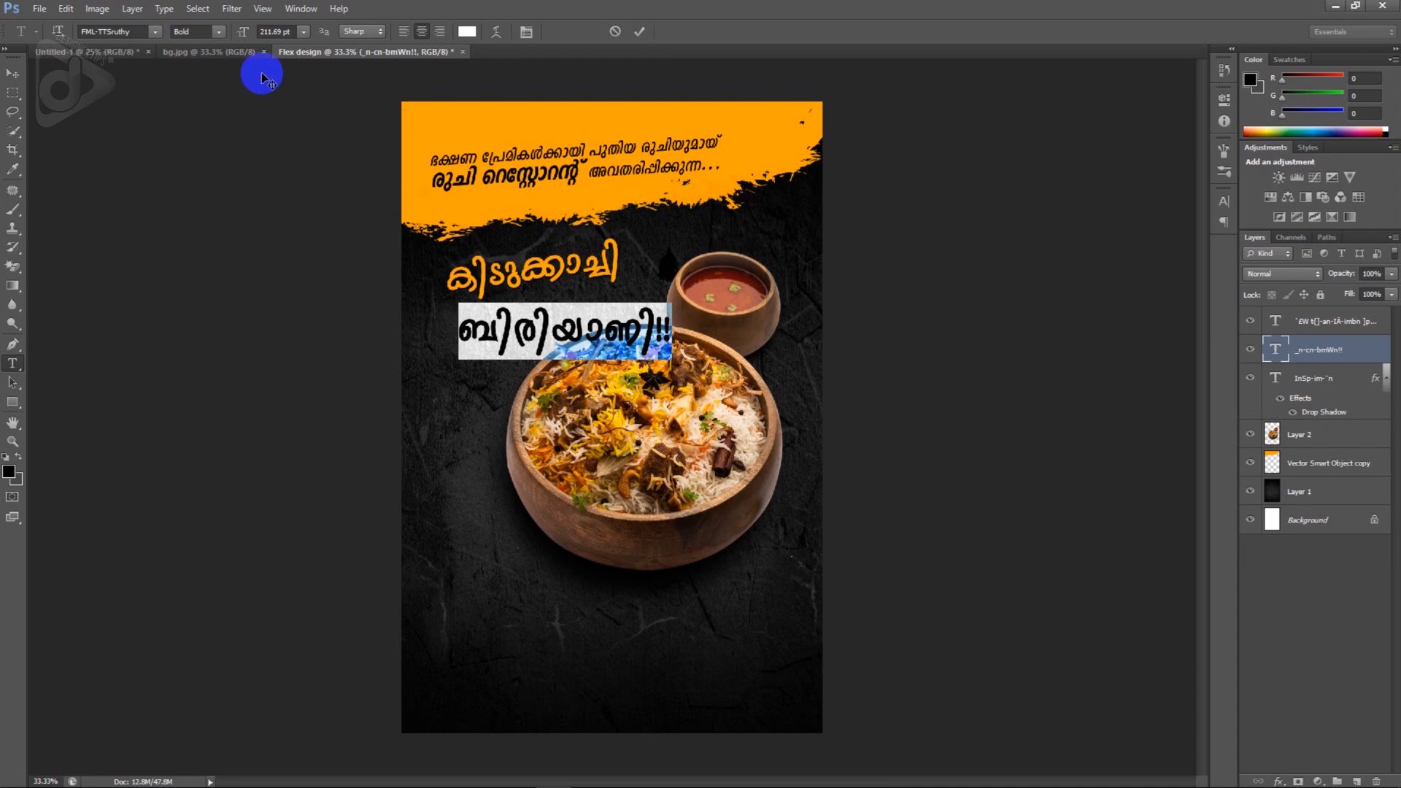
click(294, 32)
text(236)
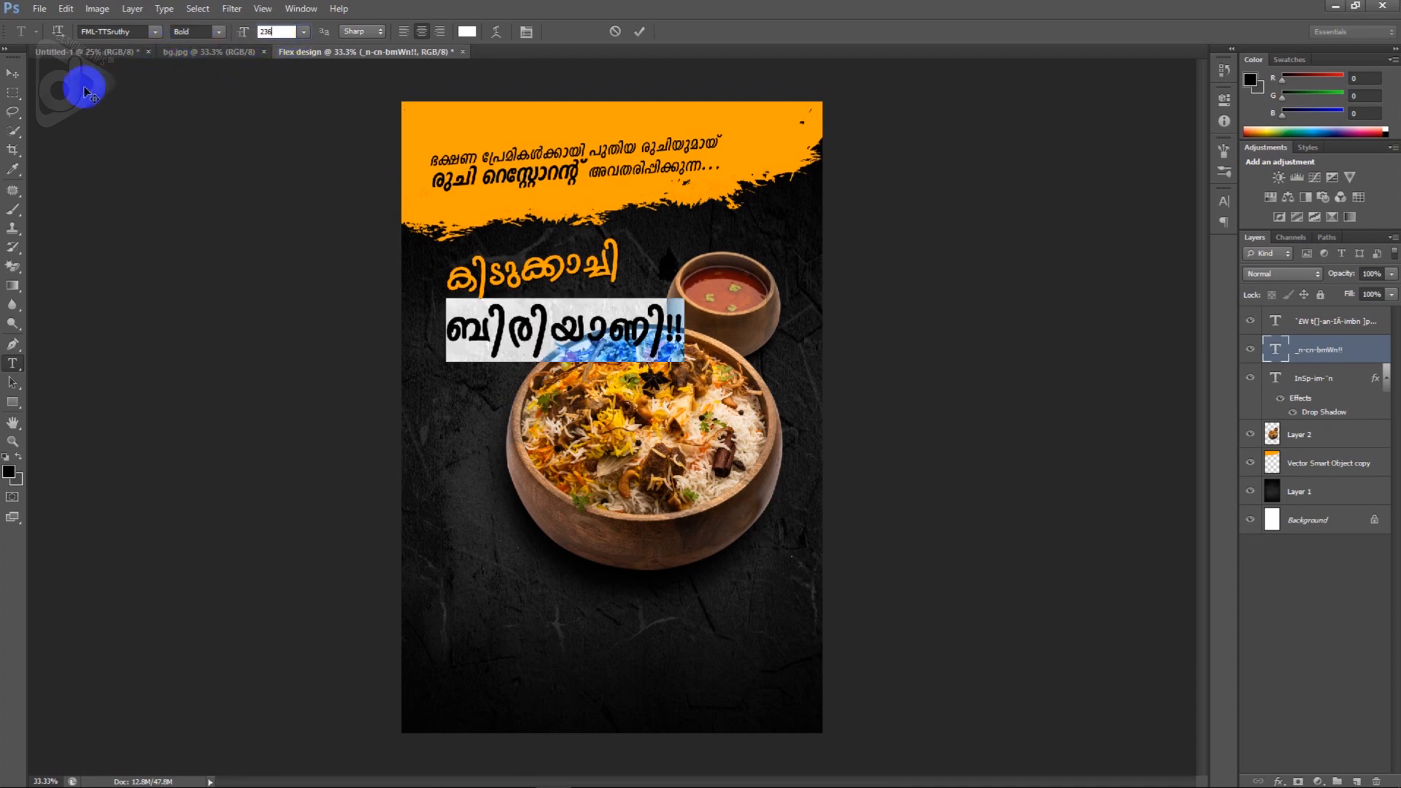
click(12, 75)
- Rotate the white headline word about 7.5° counterclockwise and place it close beneath the orange headline word
key(ctrl+t)
drag(756, 383, 763, 345)
drag(619, 319, 613, 309)
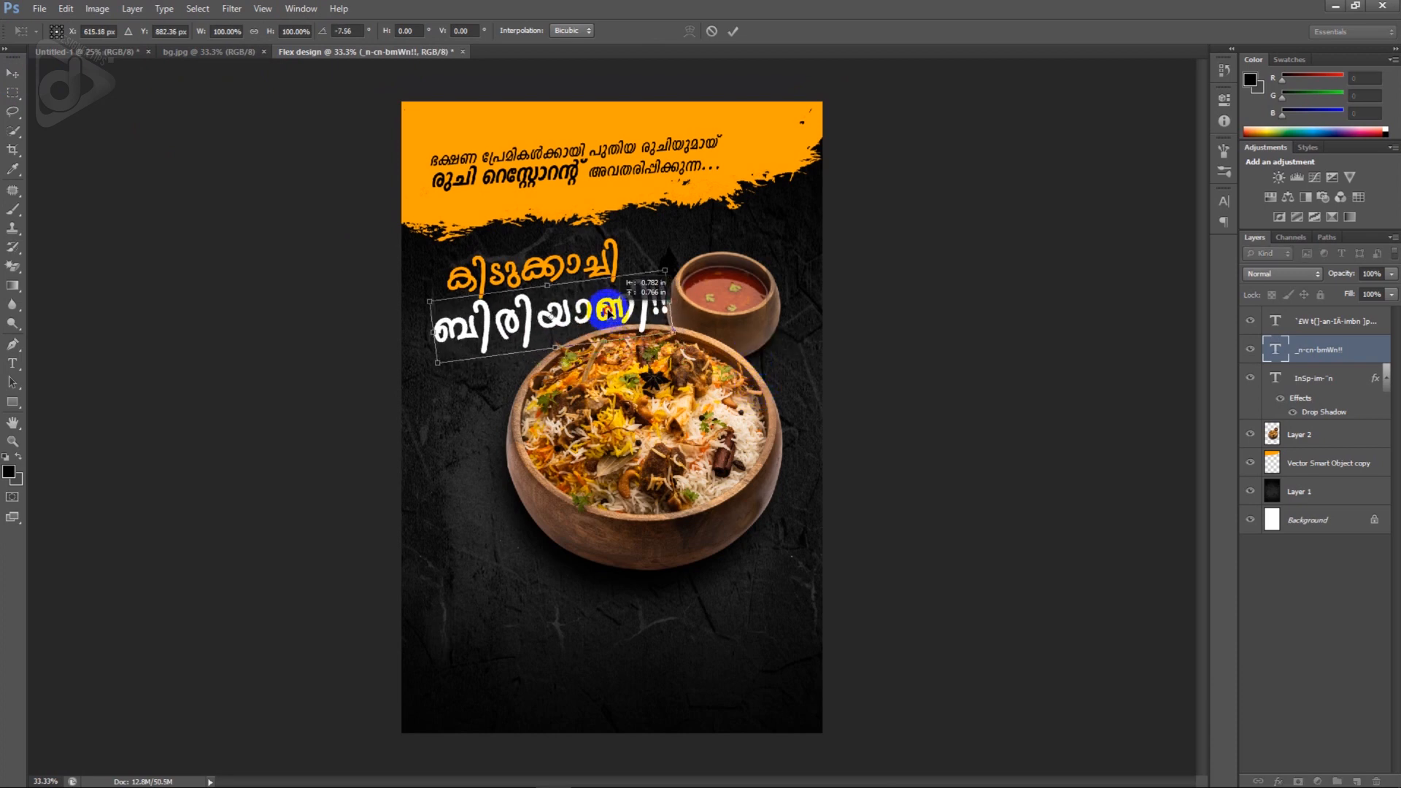
key(Return)
key(Up)
key(Up)
key(Up)
key(Up)
key(Up)
key(Up)
key(Up)
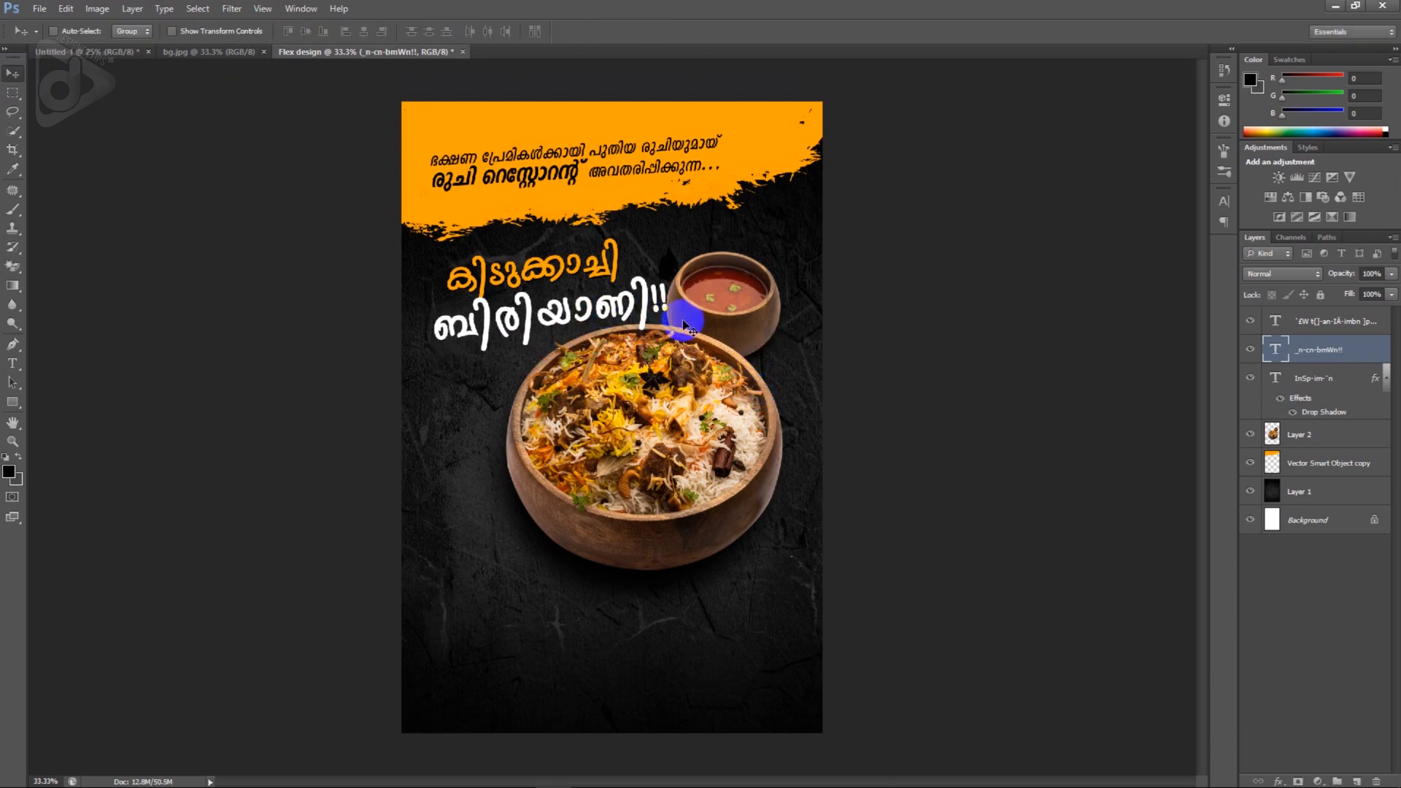
key(Right)
key(Right)
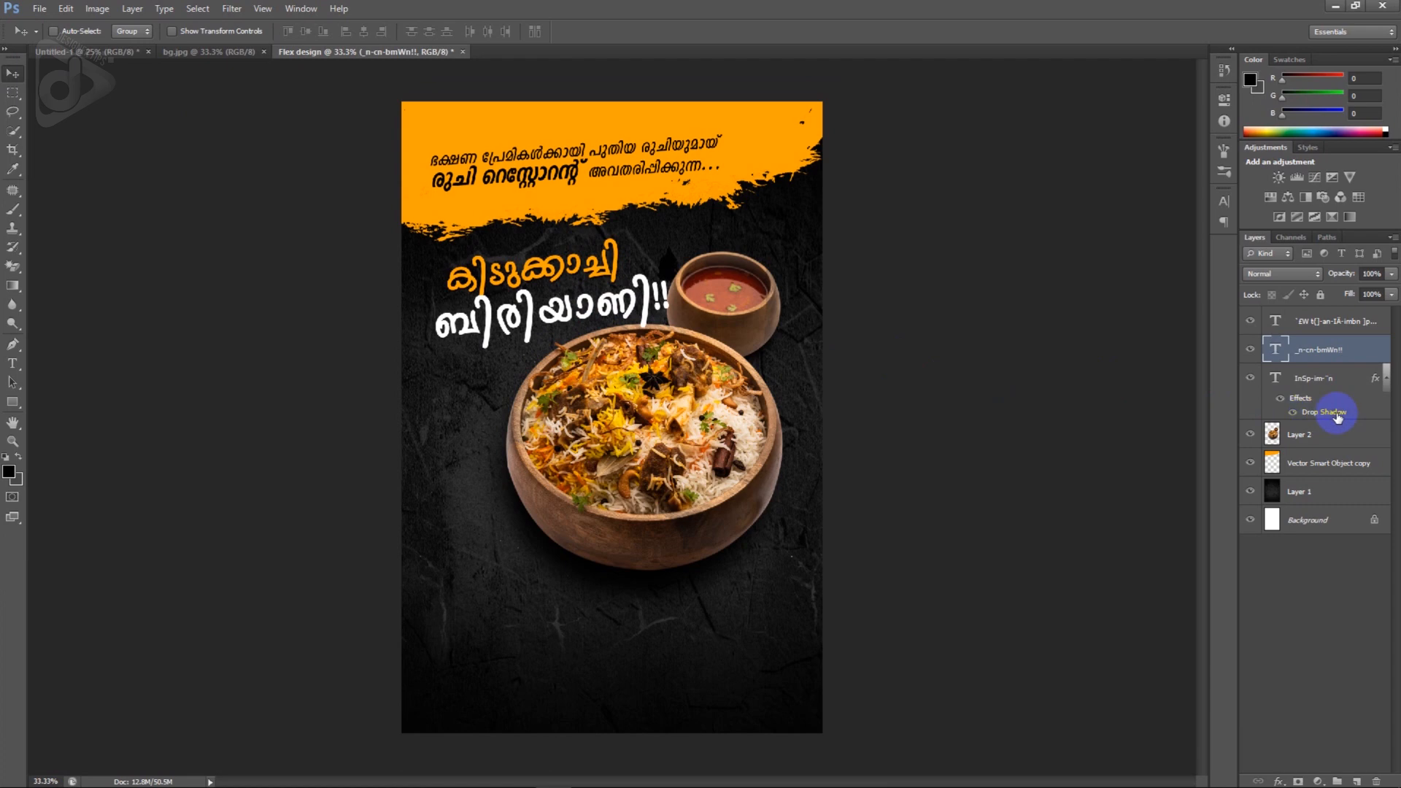
- Copy the orange headline word's layer style with its drop shadow and paste it onto the white headline word
click(1354, 381)
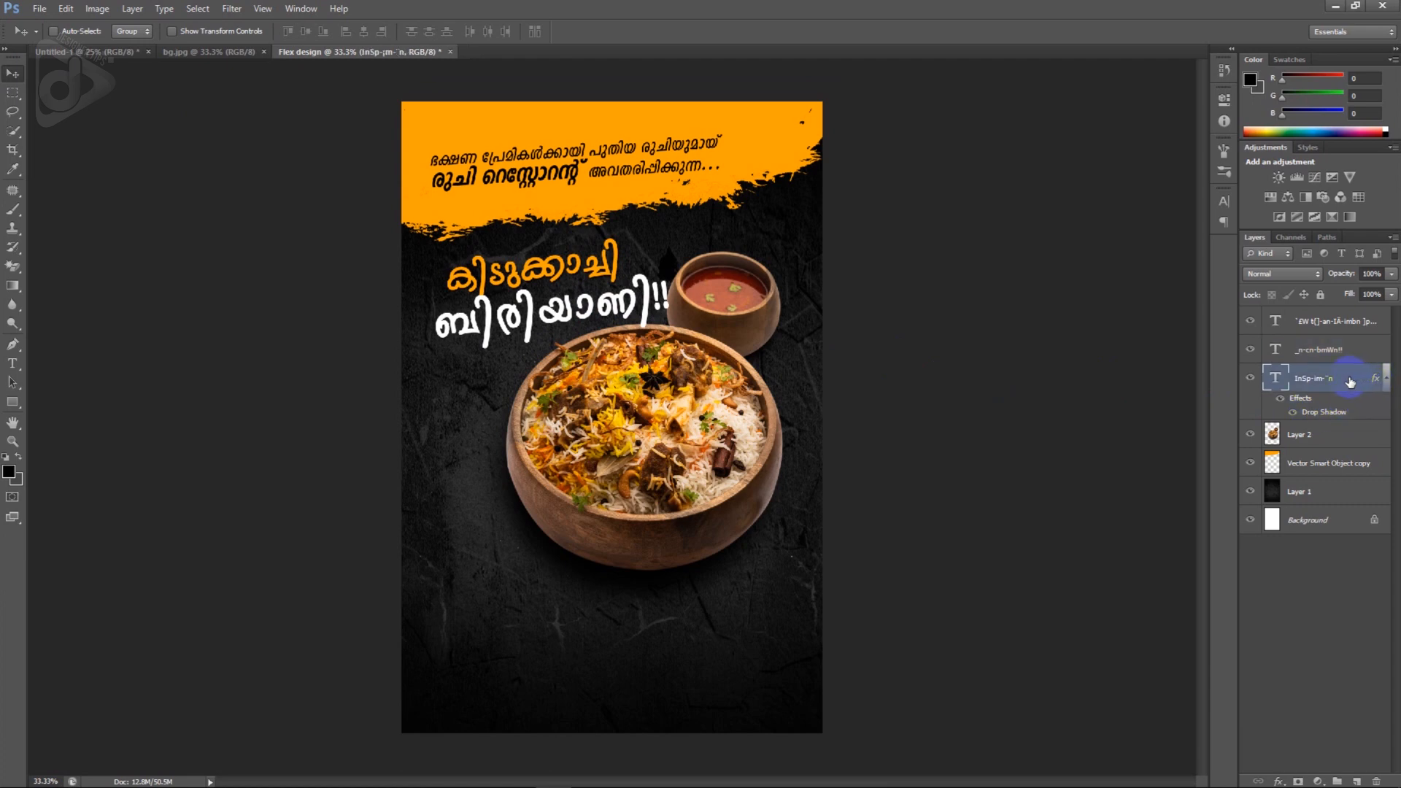
right_click(1351, 382)
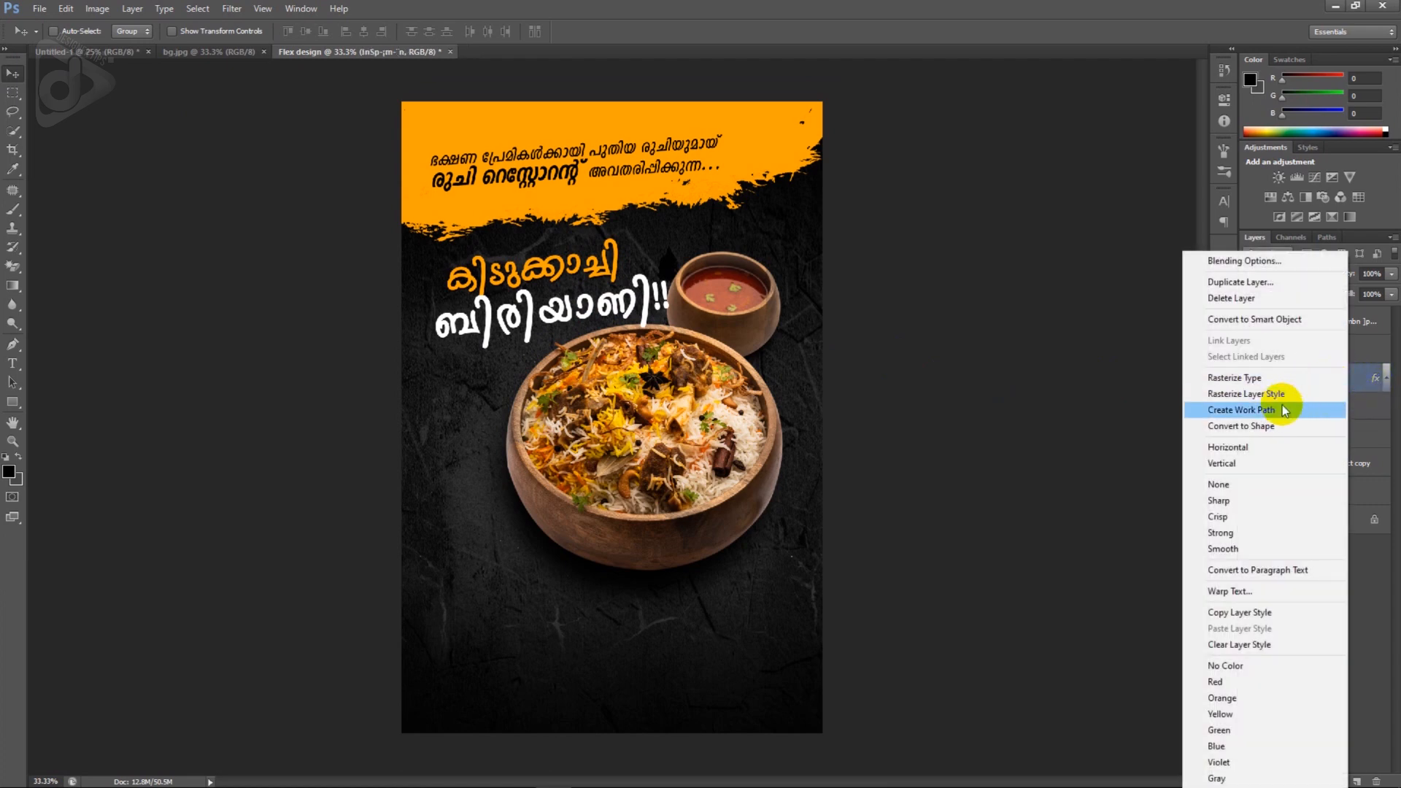
click(1240, 613)
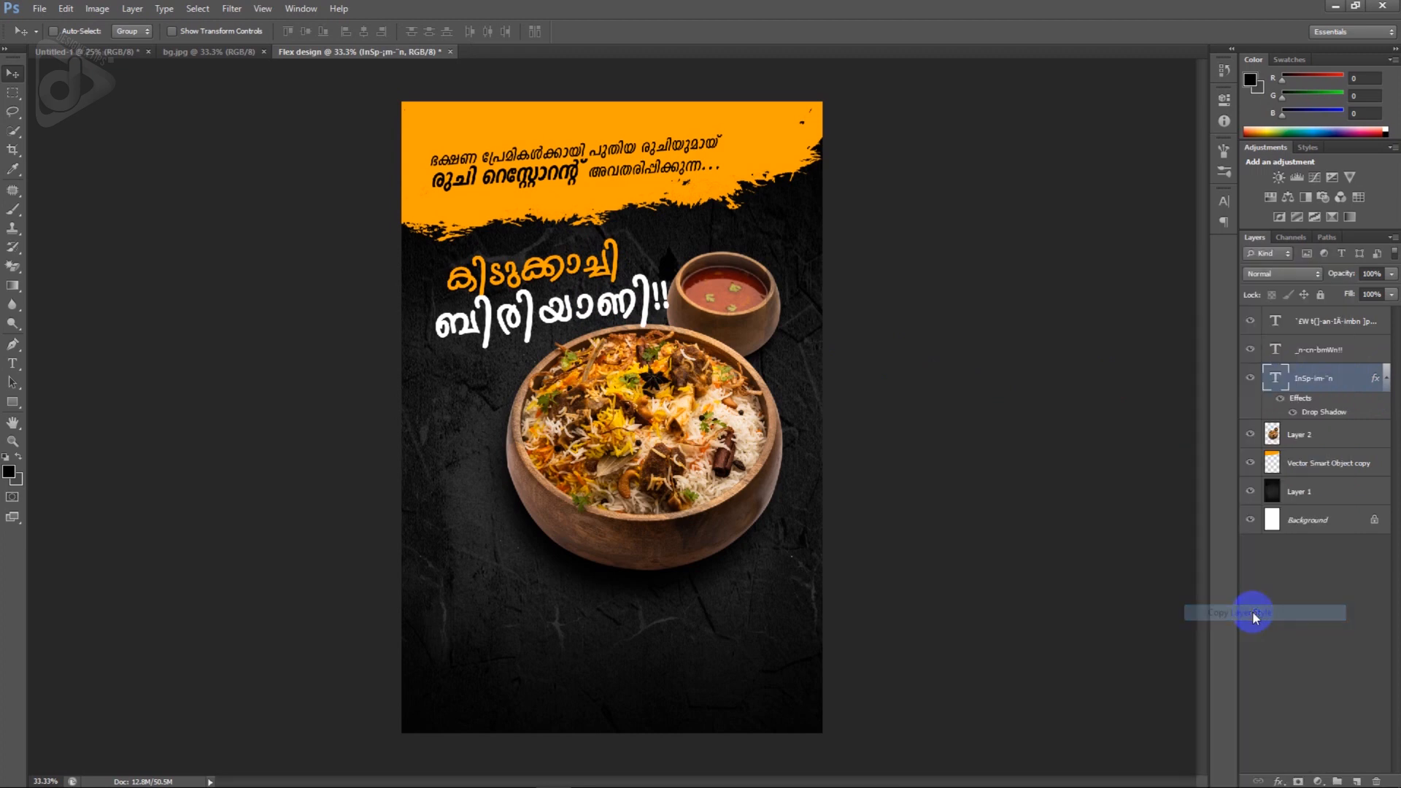
click(1362, 353)
right_click(1364, 356)
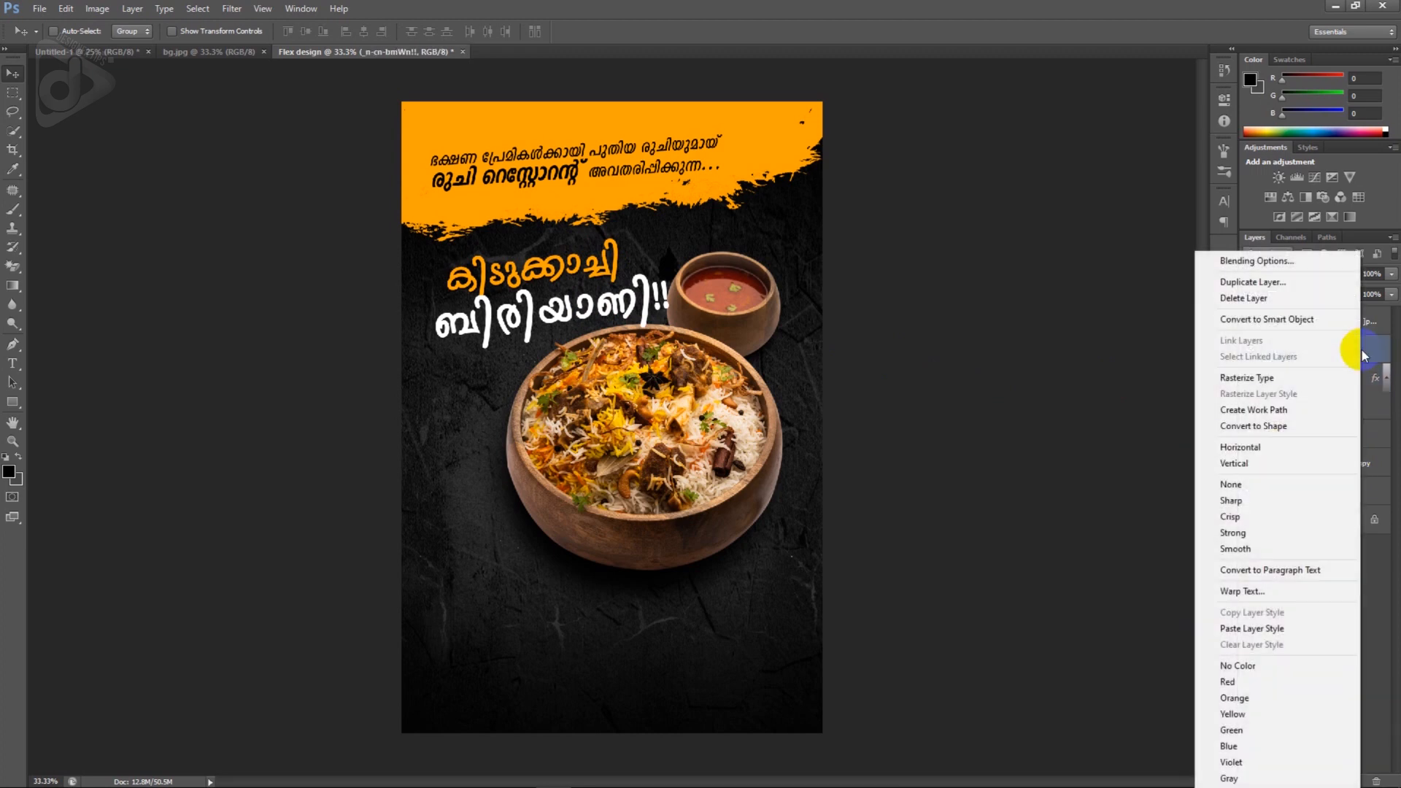
click(1247, 629)
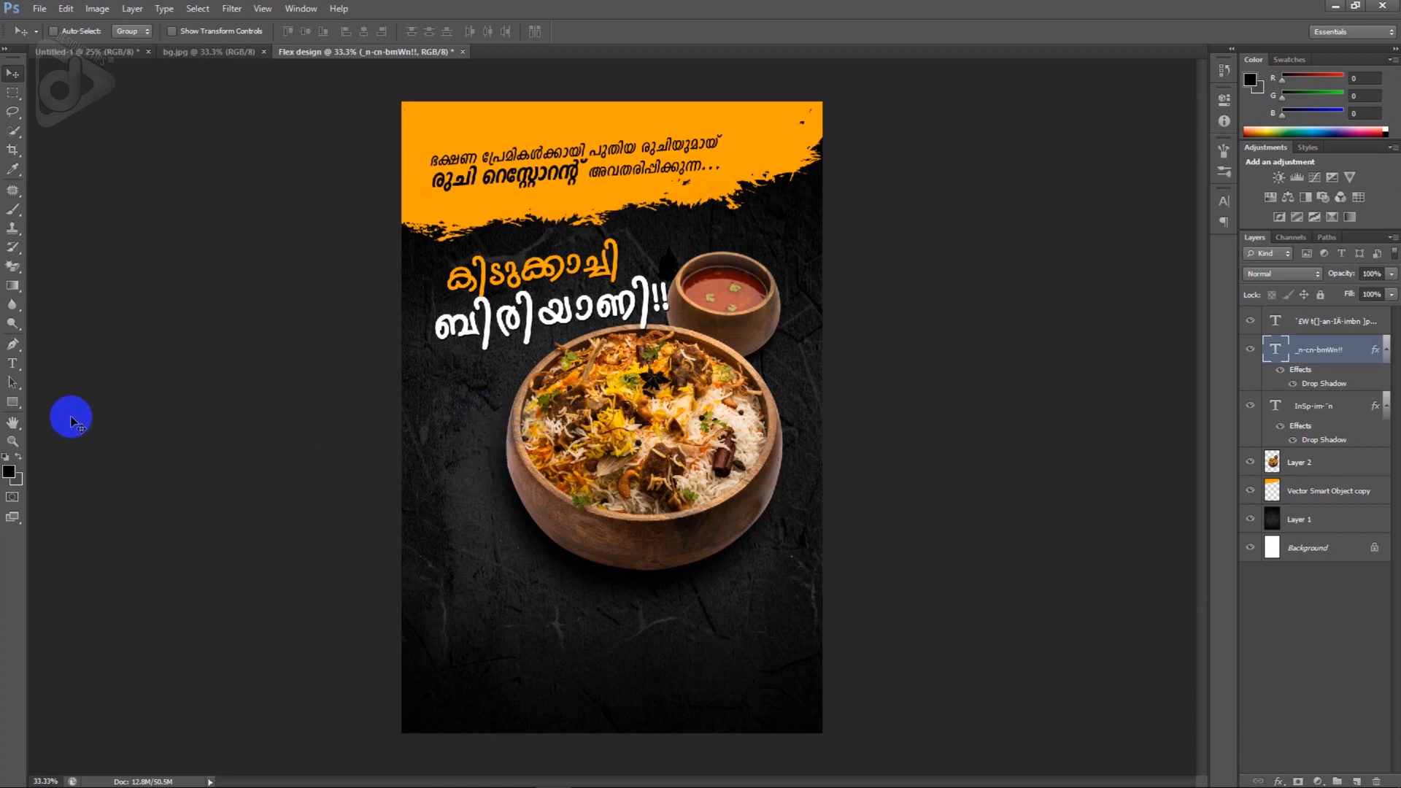
- Draw a circle about 426 px across overlapping the biryani bowl's left edge and nudge it slightly left and up
click(13, 407)
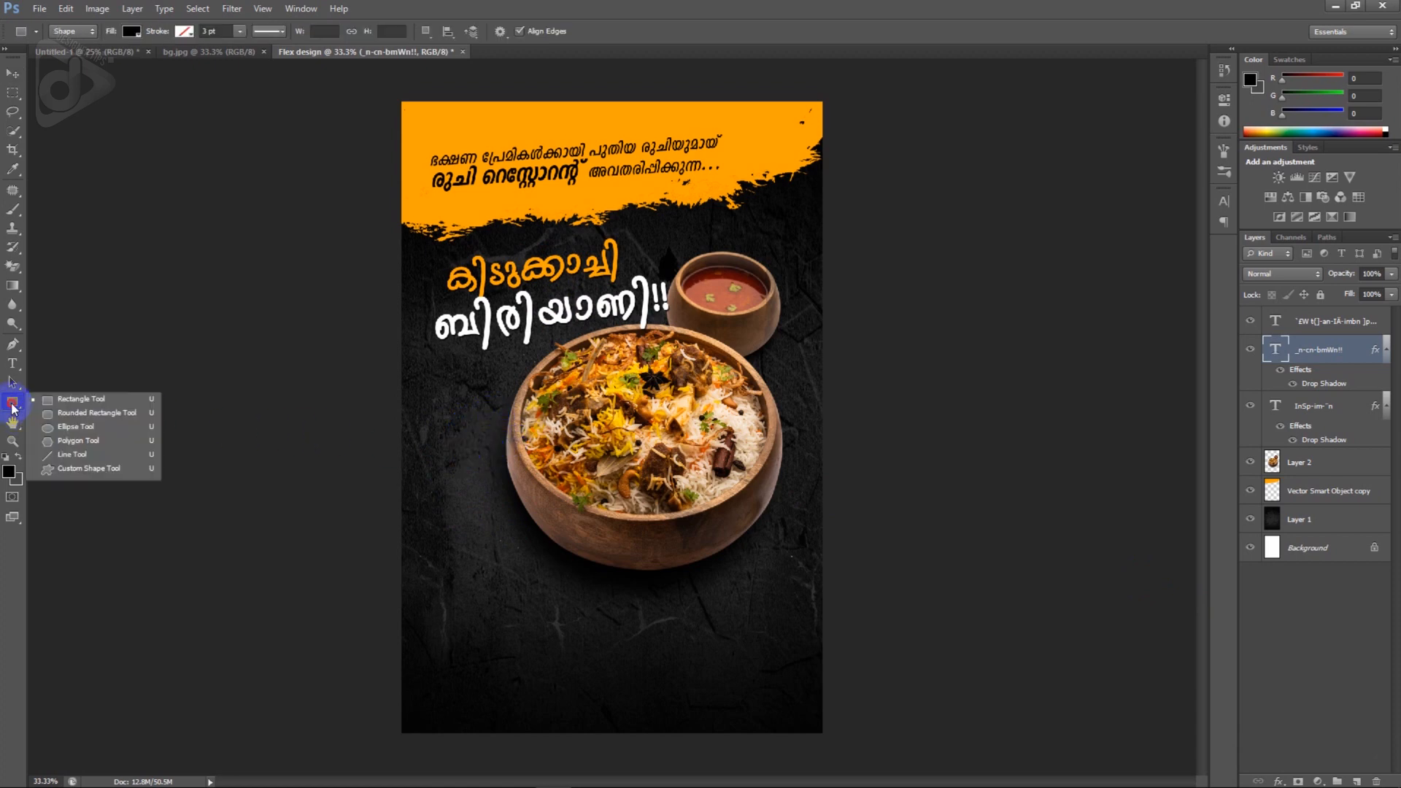
click(55, 429)
drag(441, 408, 551, 512)
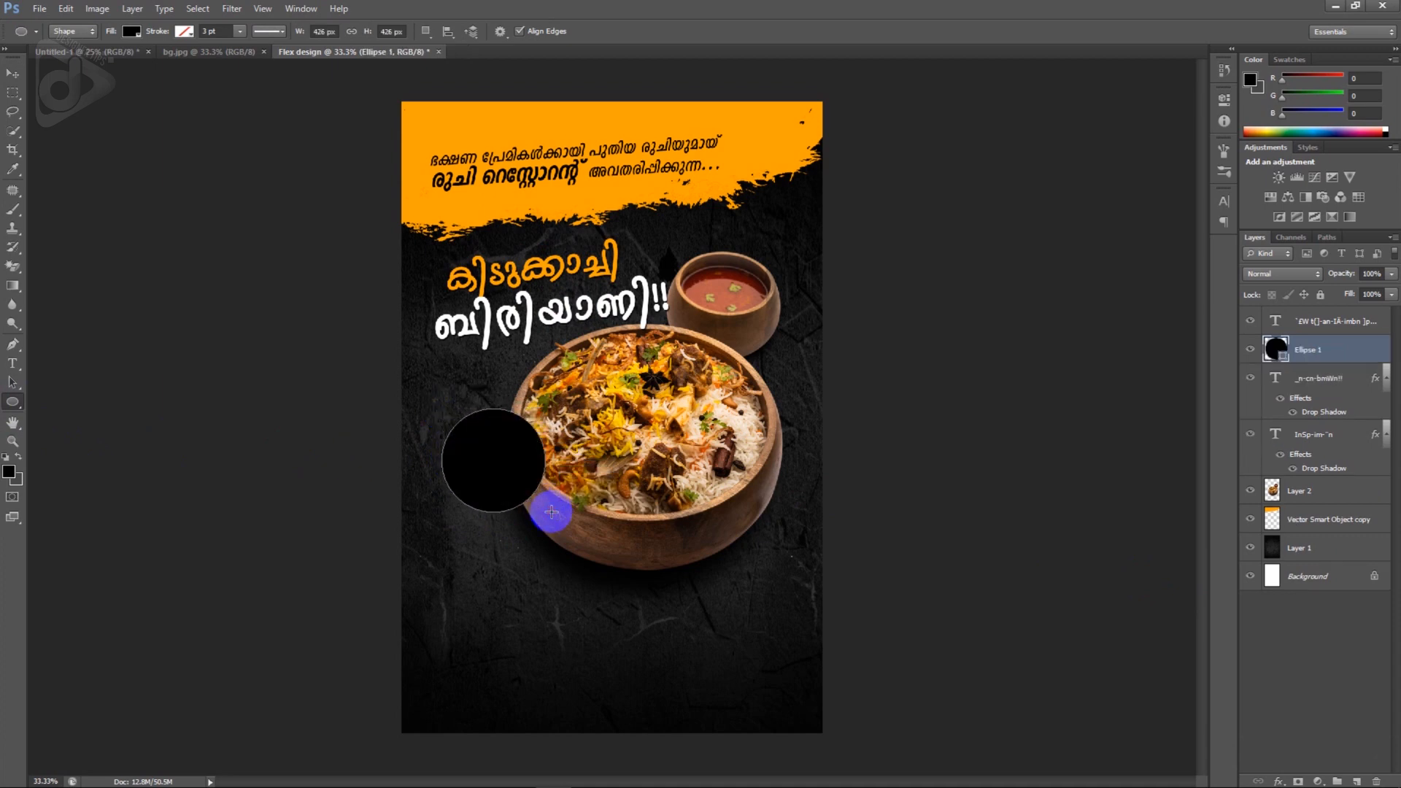
click(14, 72)
key(shift+Left)
key(shift+Left)
key(shift+Up)
key(shift+Up)
key(shift+Up)
key(shift+Up)
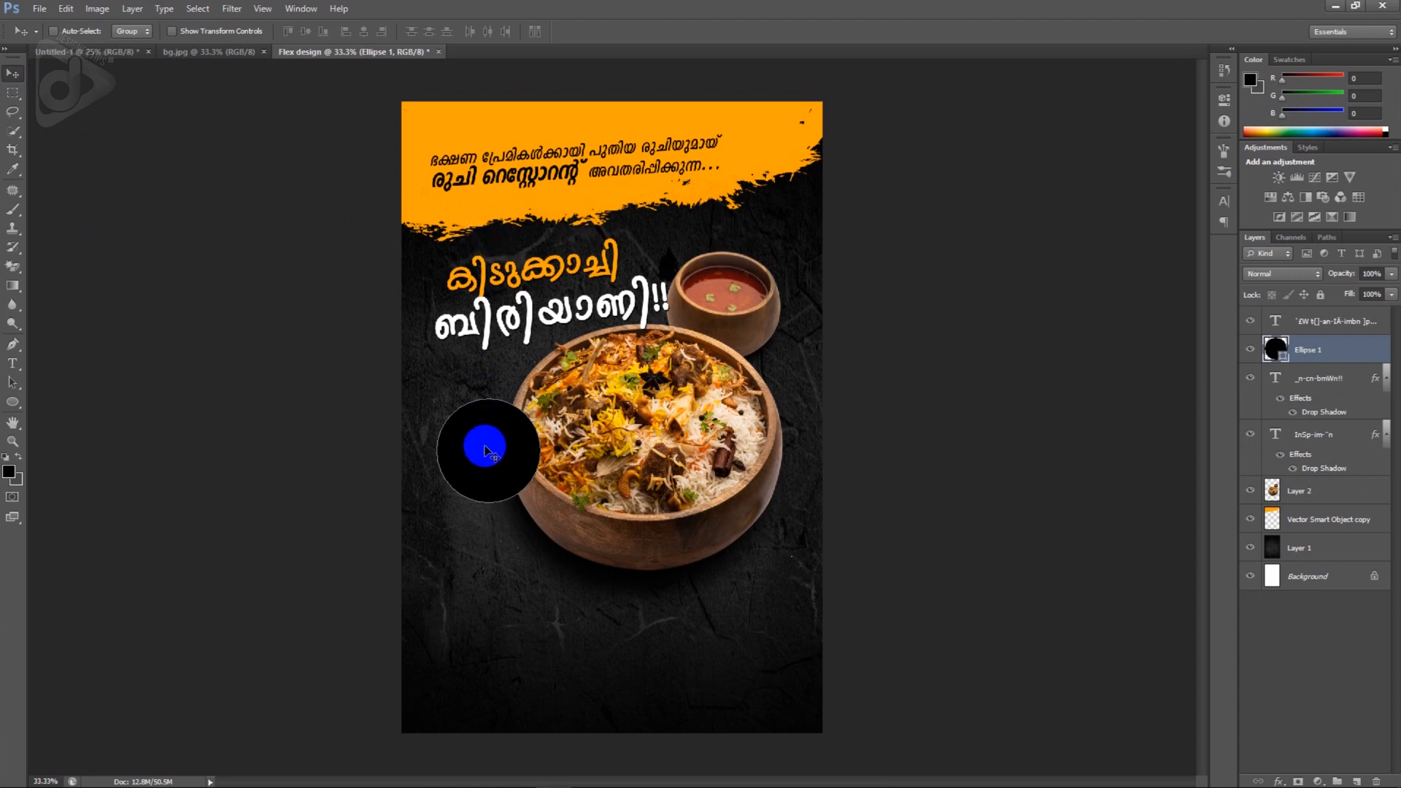
- Recolor the circle to orange ffa200, sampled from the poster's brush band
double_click(1278, 350)
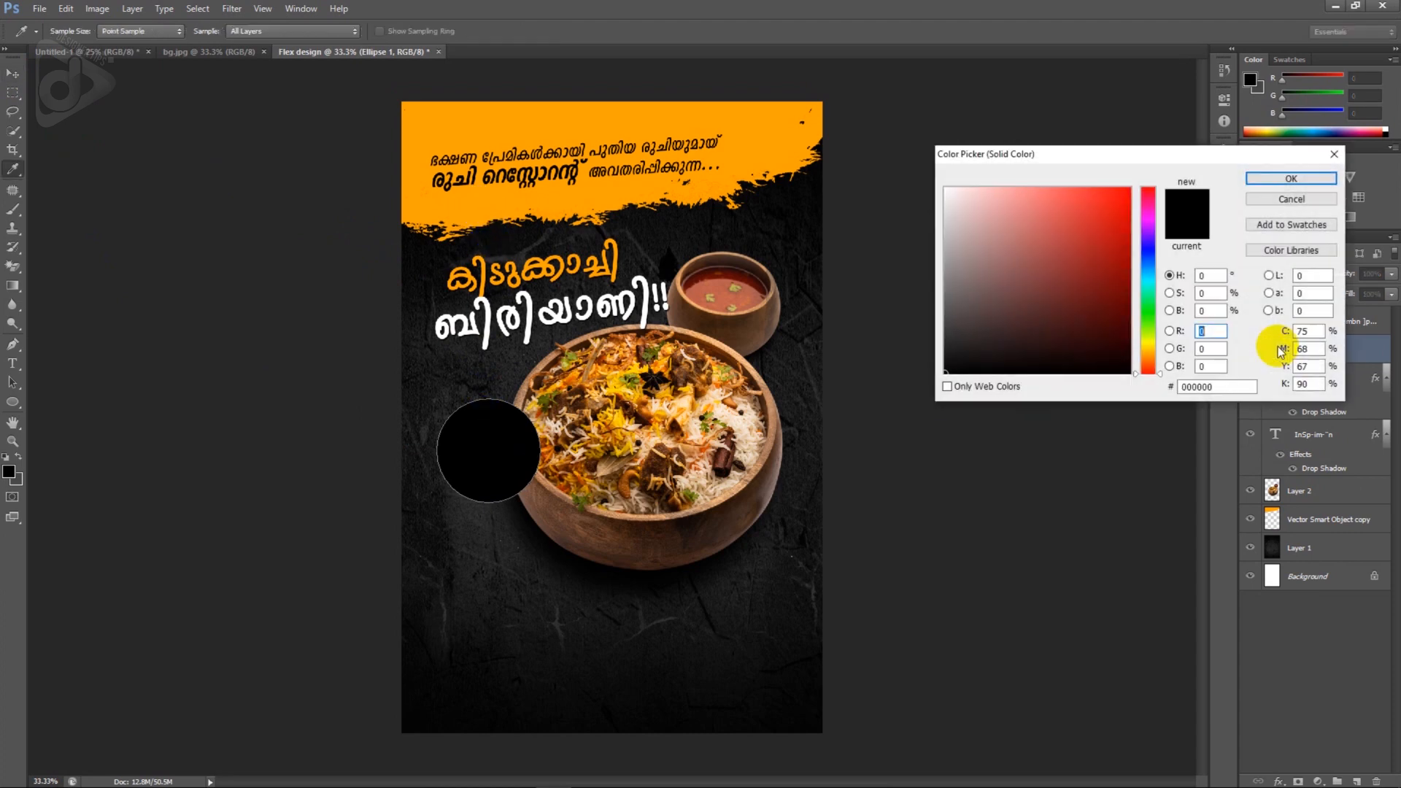
click(777, 135)
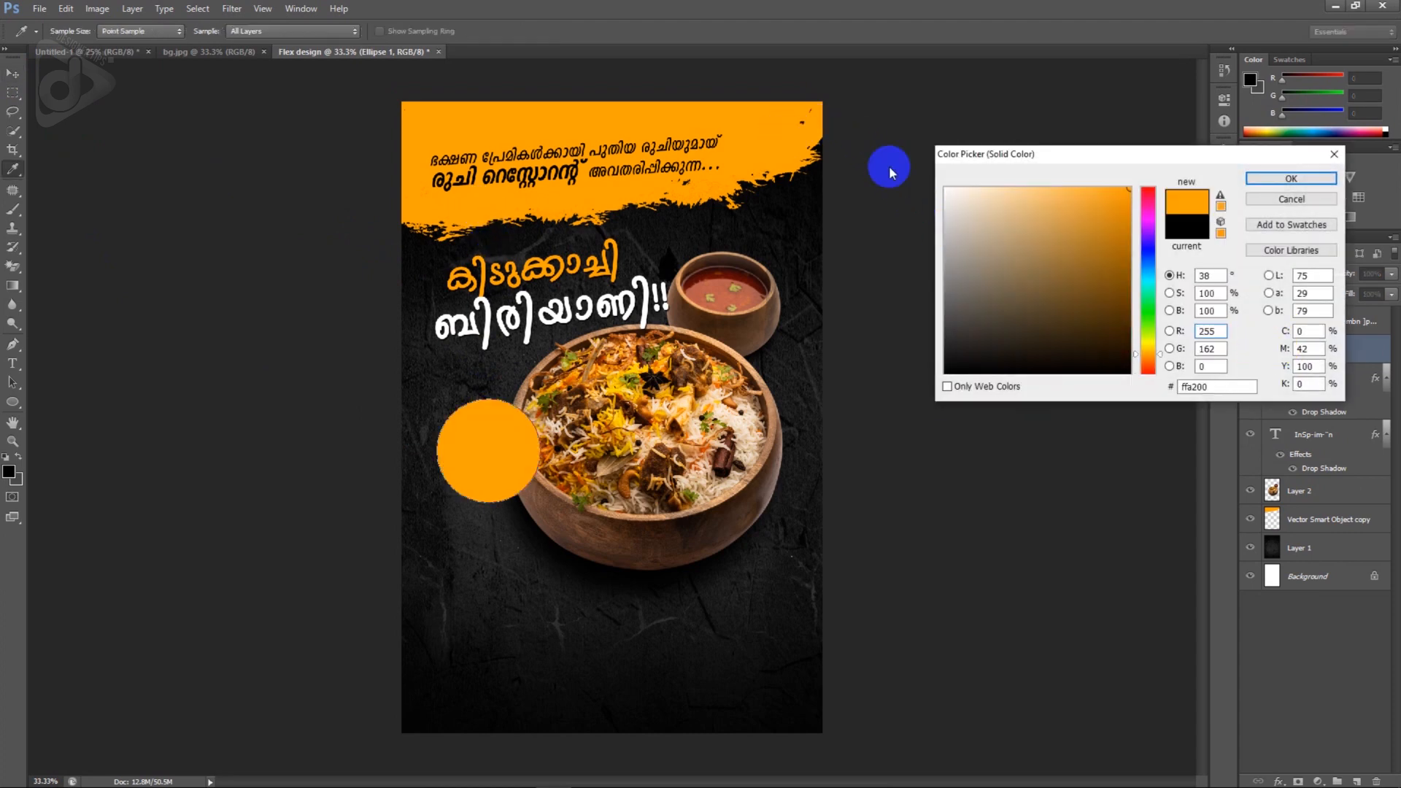
click(1290, 179)
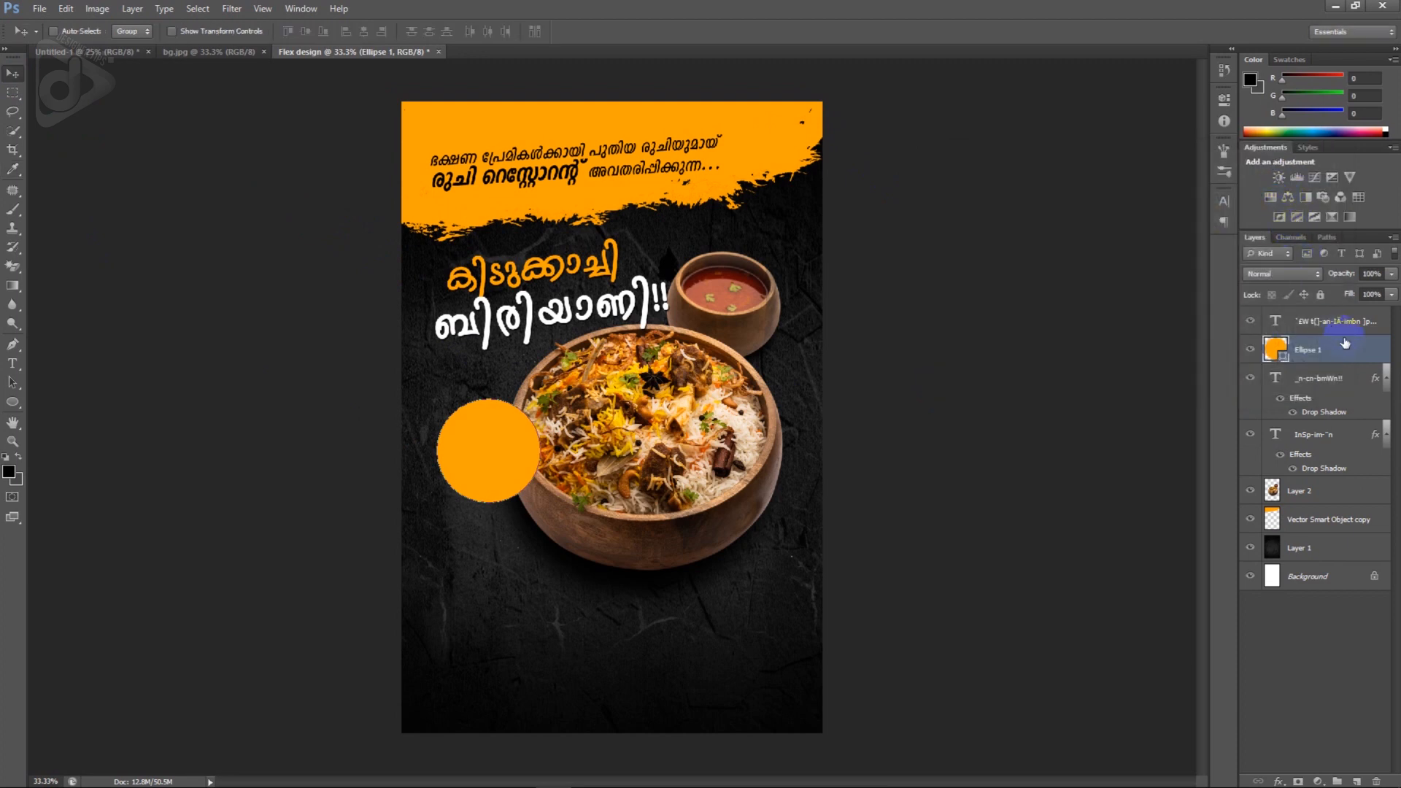
- Add a white (ffffff) outside stroke about 24 px wide to the orange circle
double_click(1363, 359)
drag(636, 381, 1166, 189)
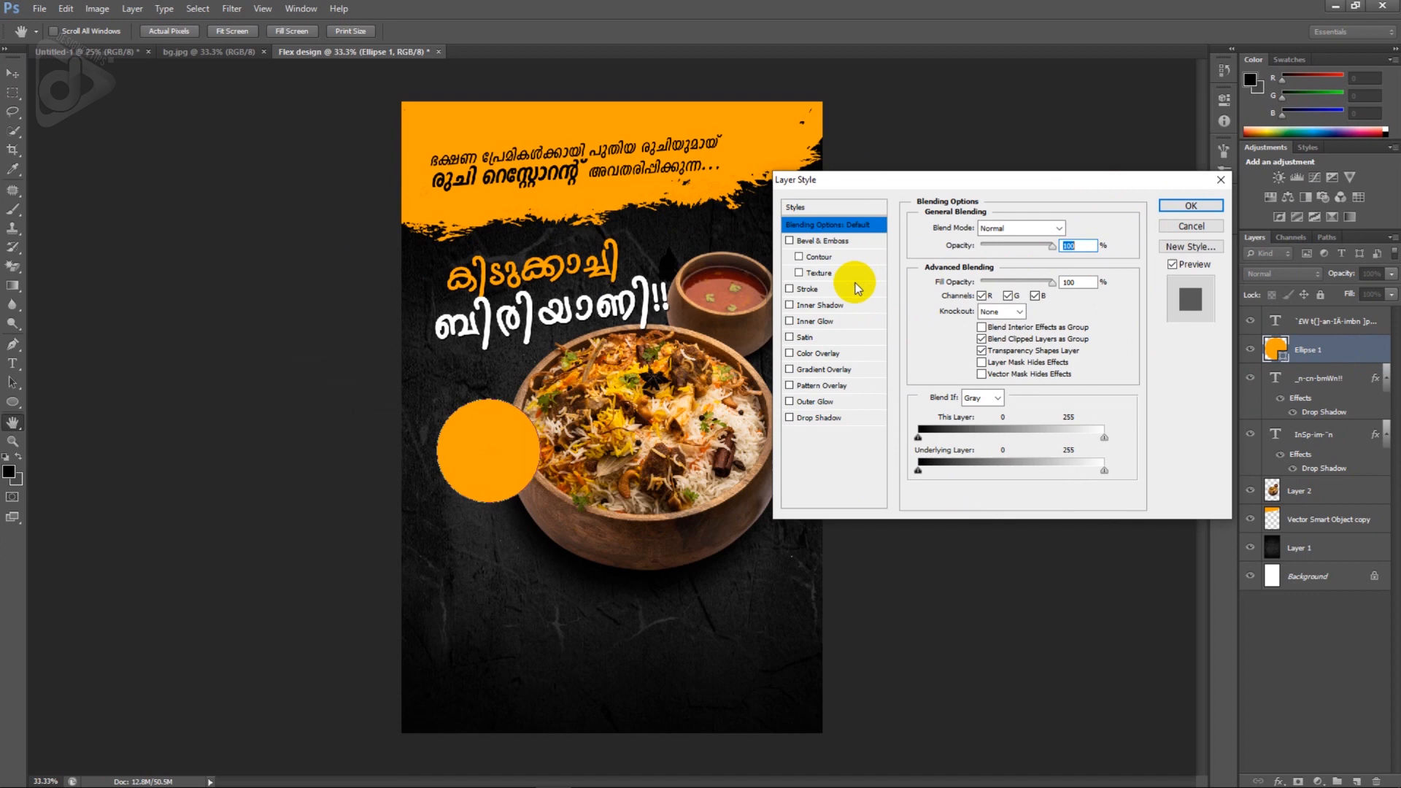
click(825, 290)
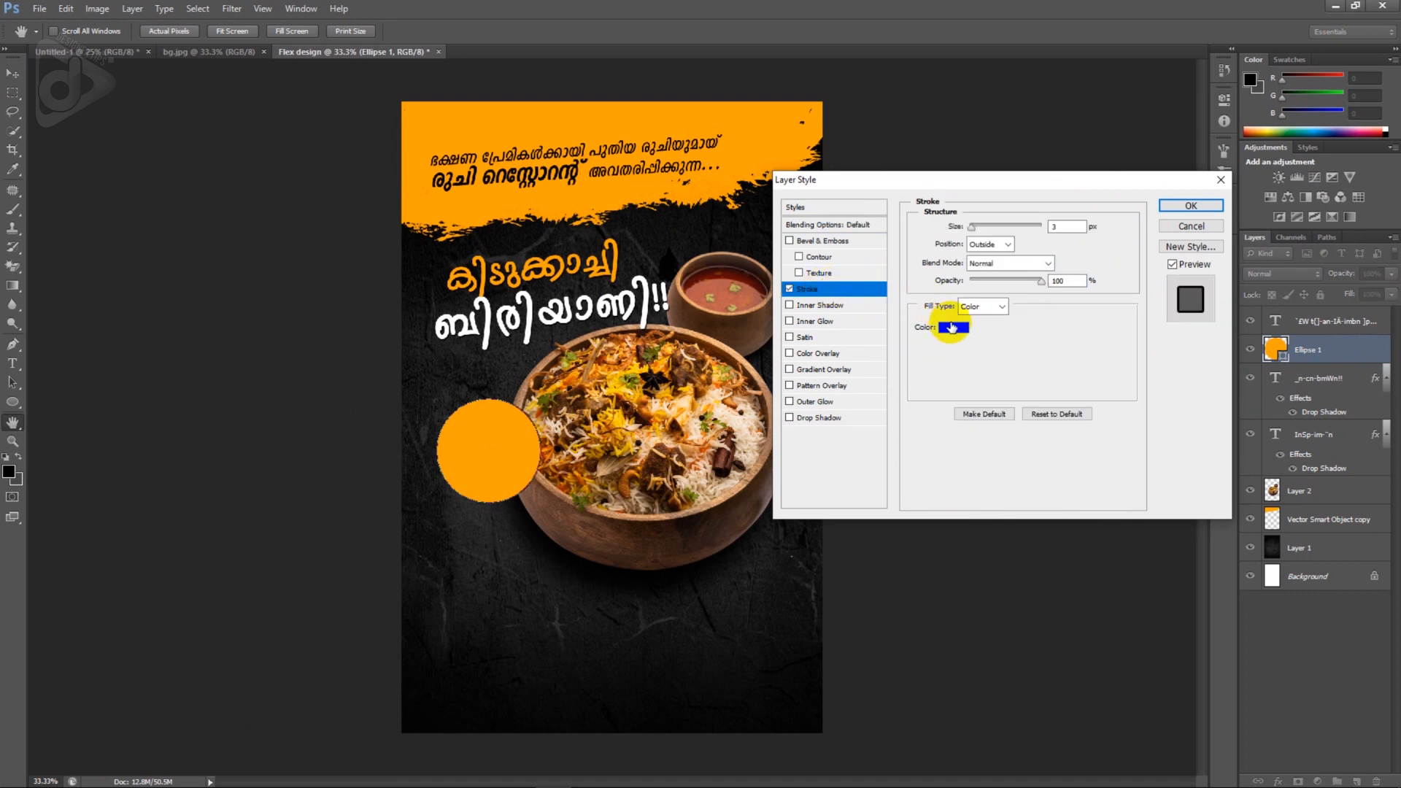
click(953, 327)
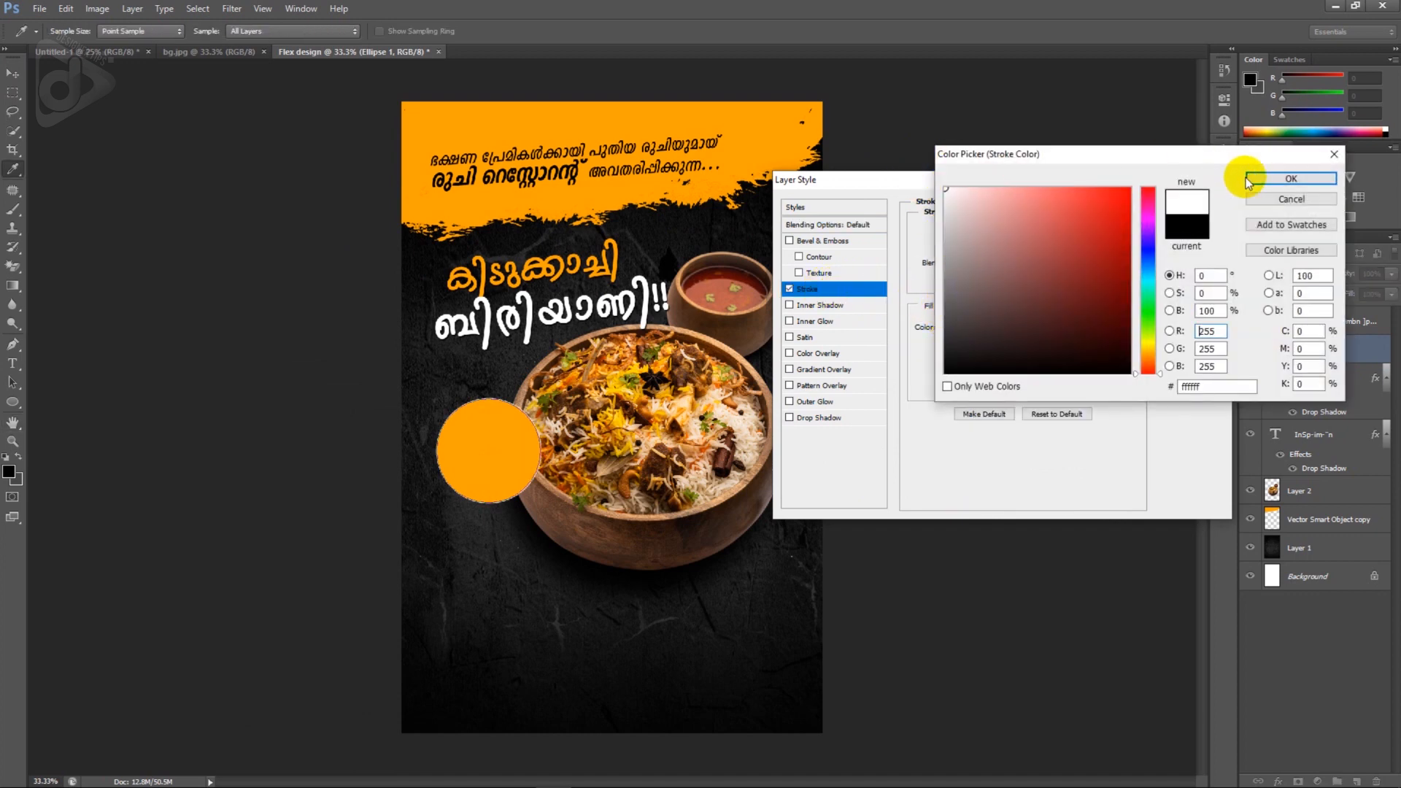
click(1291, 178)
drag(972, 227, 981, 235)
- Add a Multiply drop shadow to the circle with 84% opacity, about 15 px distance, 72% spread and 32 px size
click(856, 418)
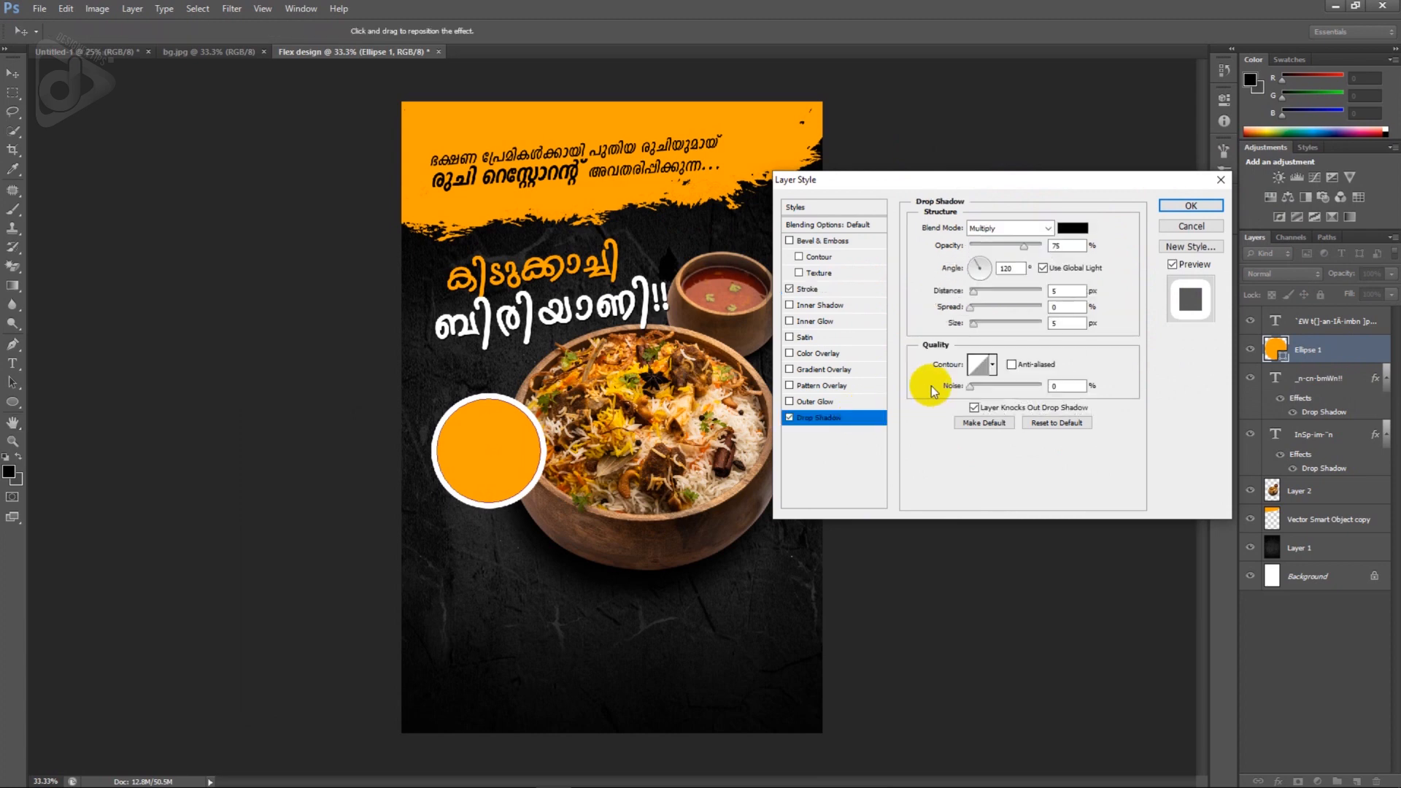
mouse_move(979, 326)
mouse_down()
mouse_move(973, 293)
mouse_move(1023, 307)
mouse_move(979, 328)
mouse_up()
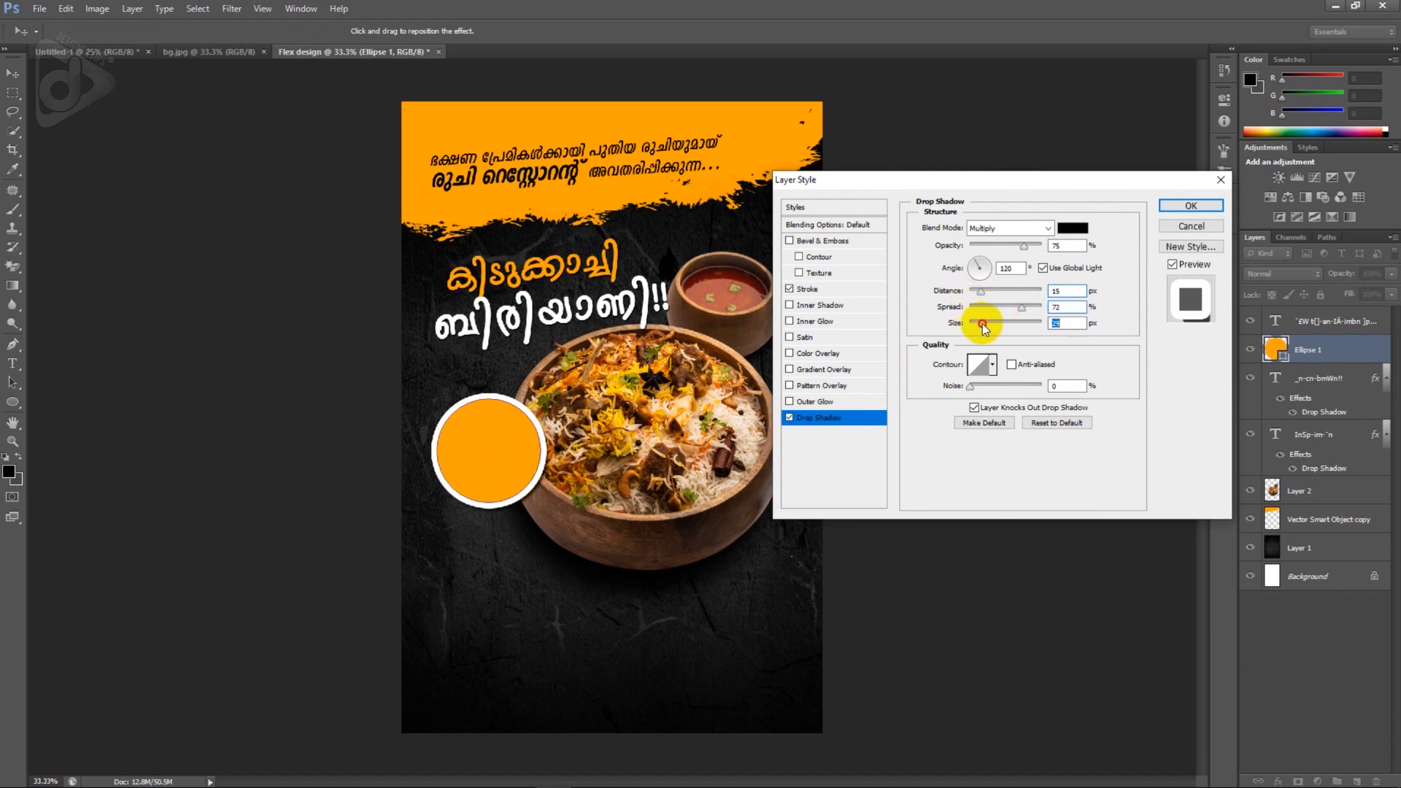
click(1031, 246)
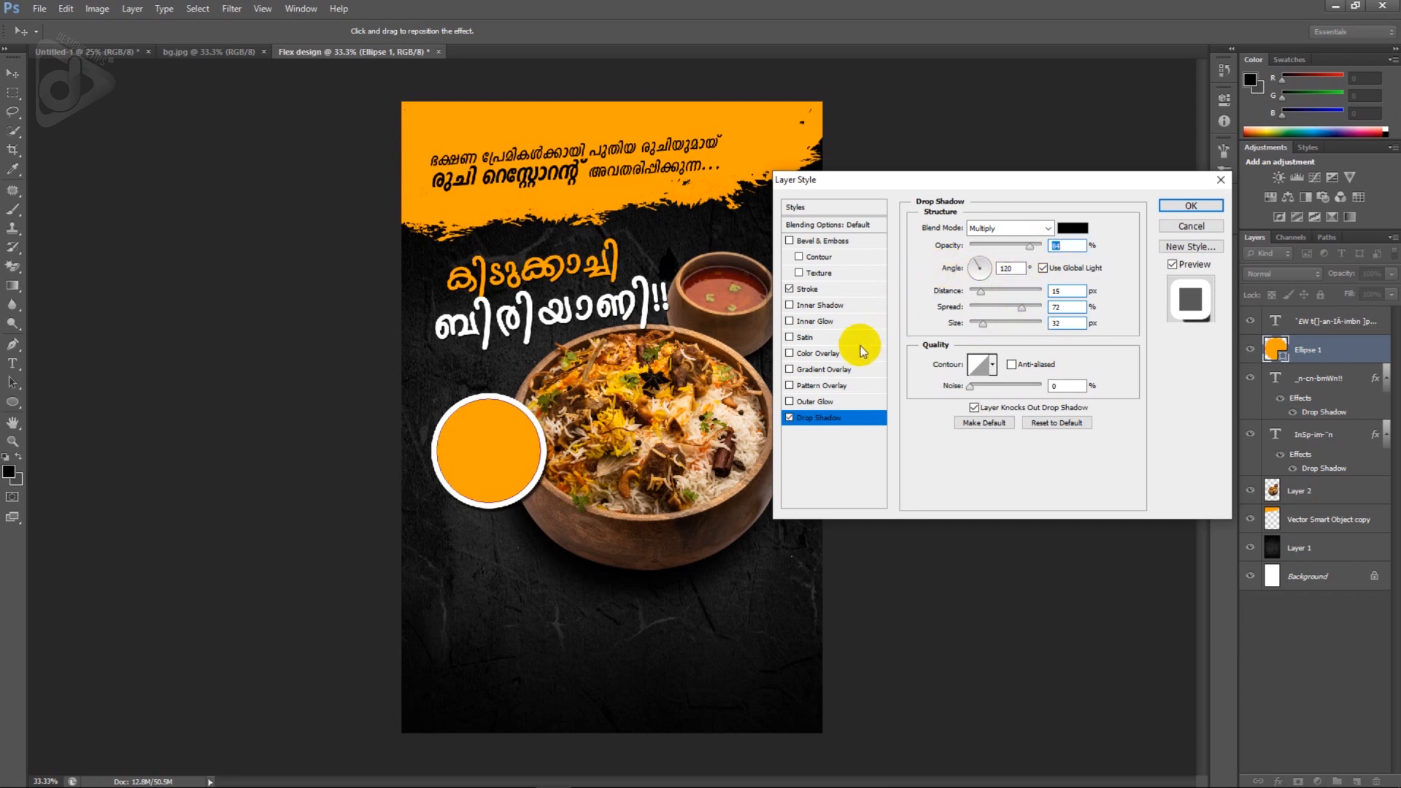
click(539, 432)
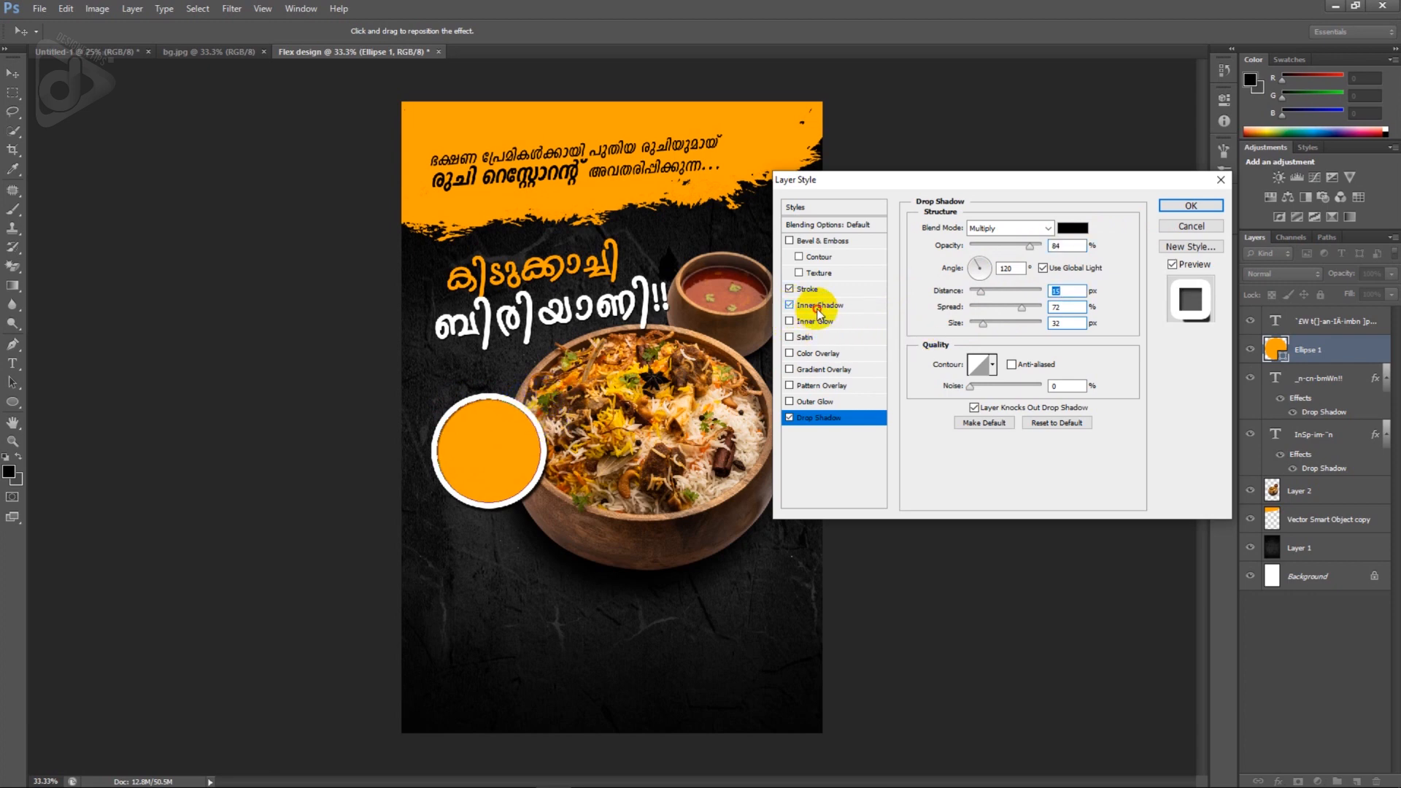
- Add a Multiply inner shadow to the circle with 90% opacity and a short distance
click(816, 306)
drag(977, 296, 989, 297)
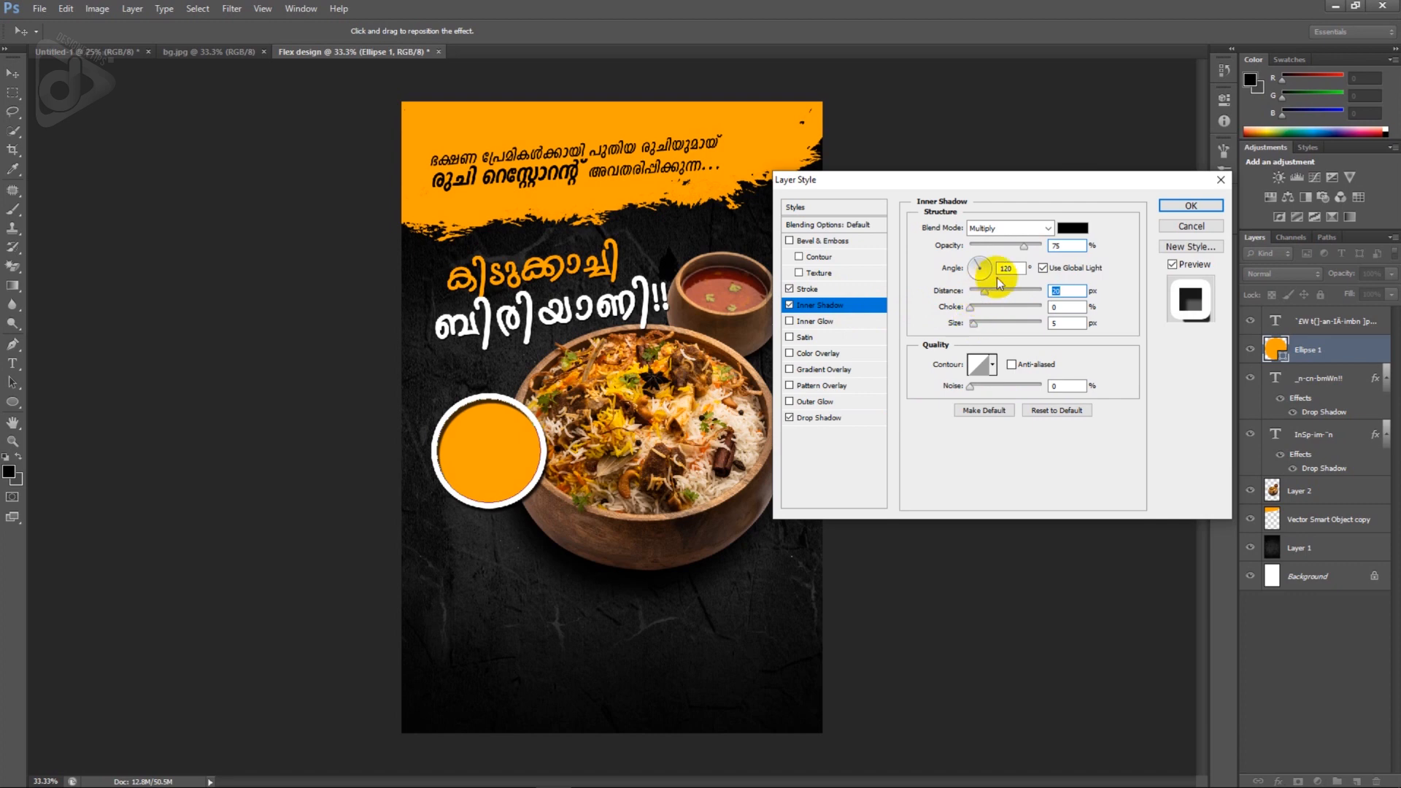
drag(1023, 246, 1036, 249)
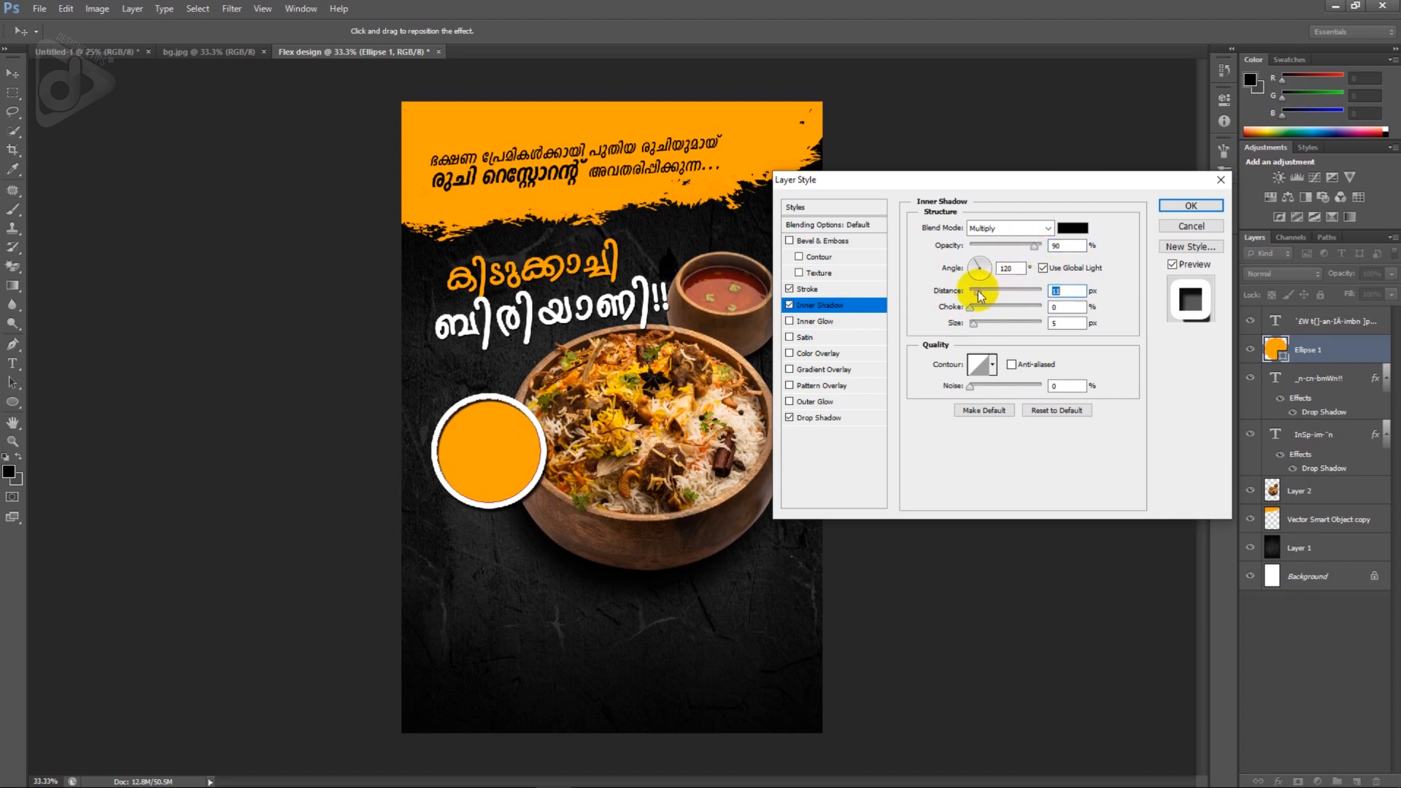
mouse_move(510, 427)
mouse_down()
mouse_move(500, 447)
mouse_move(485, 444)
mouse_move(528, 387)
mouse_move(543, 466)
mouse_move(548, 436)
mouse_up()
- Reduce the circle's stroke size to 18 px and apply the layer styles
click(830, 297)
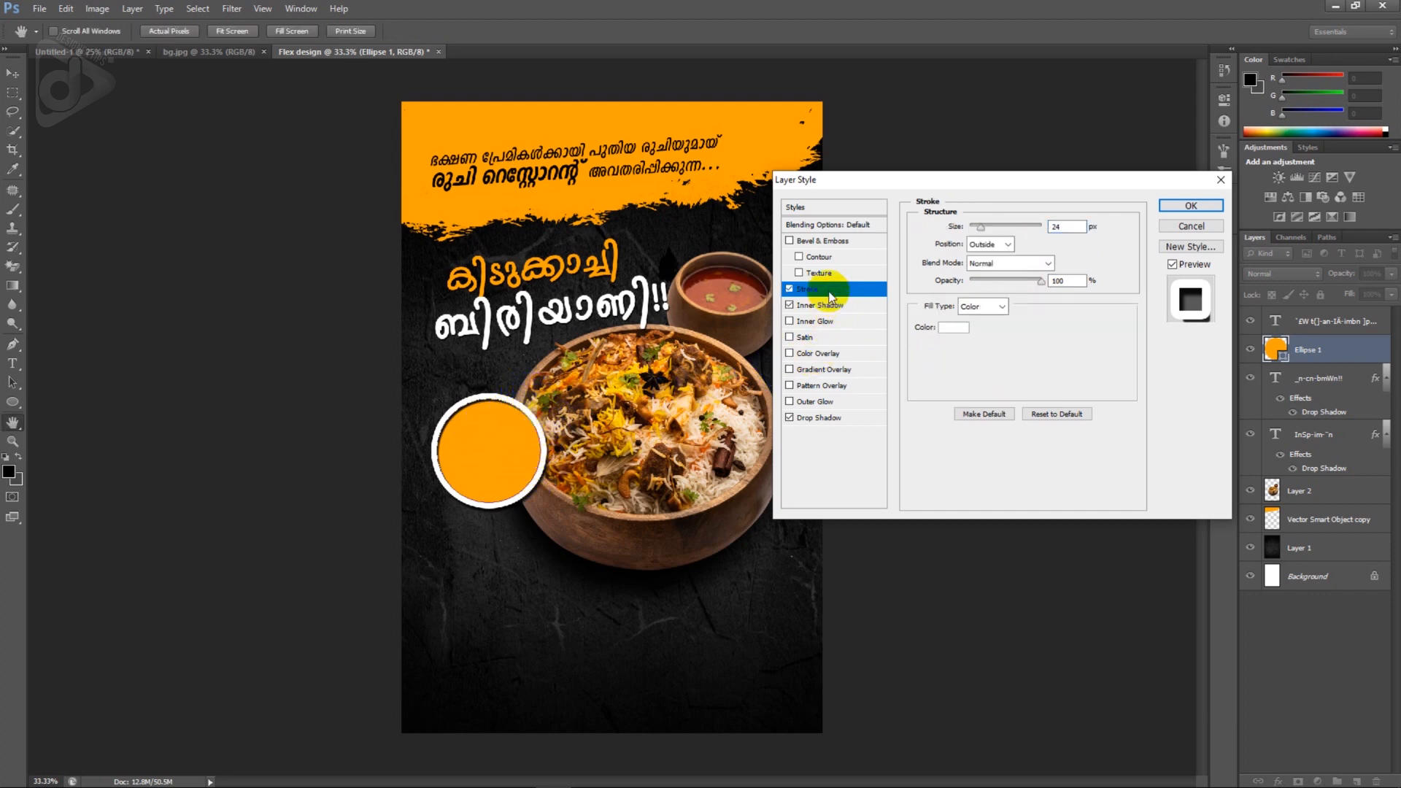
double_click(1060, 232)
text(18)
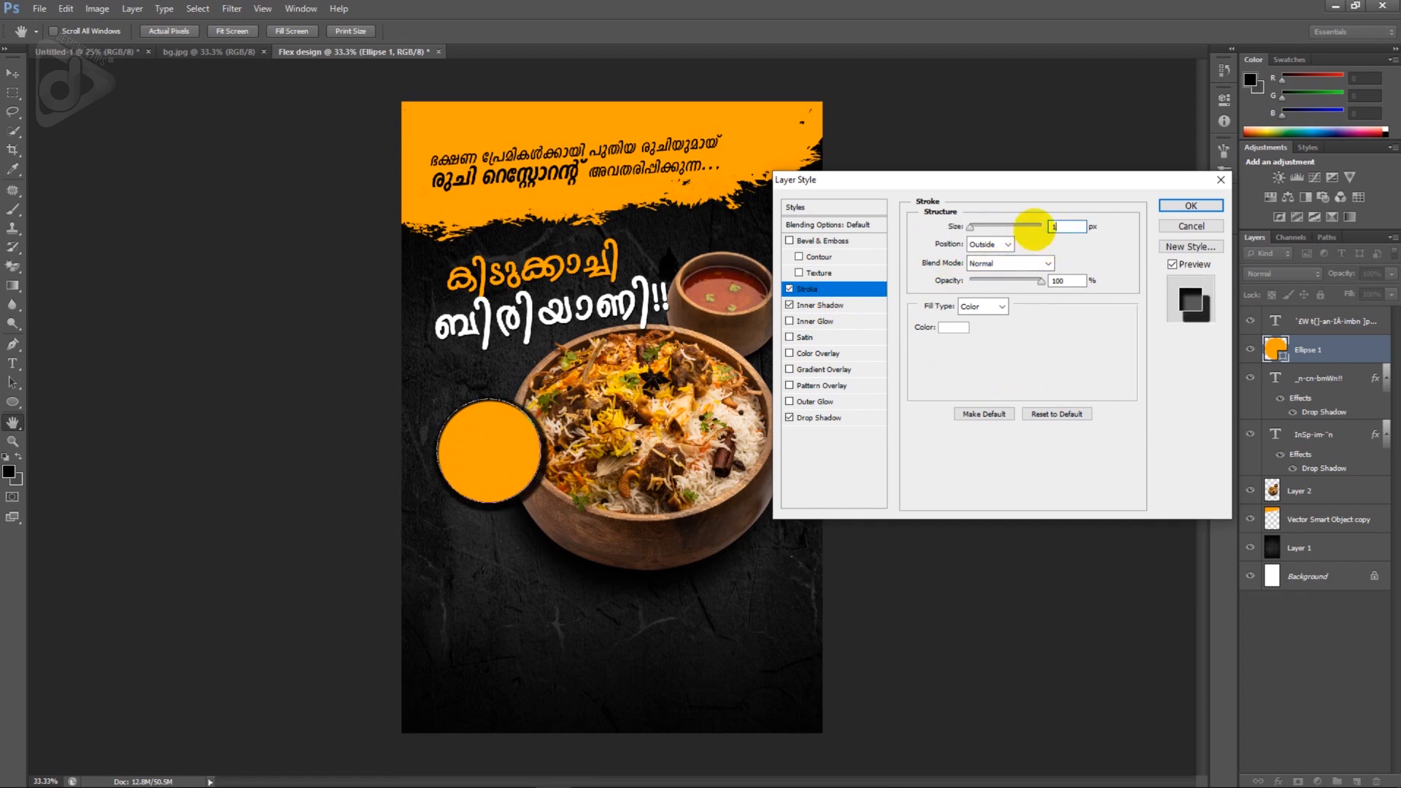
click(1189, 206)
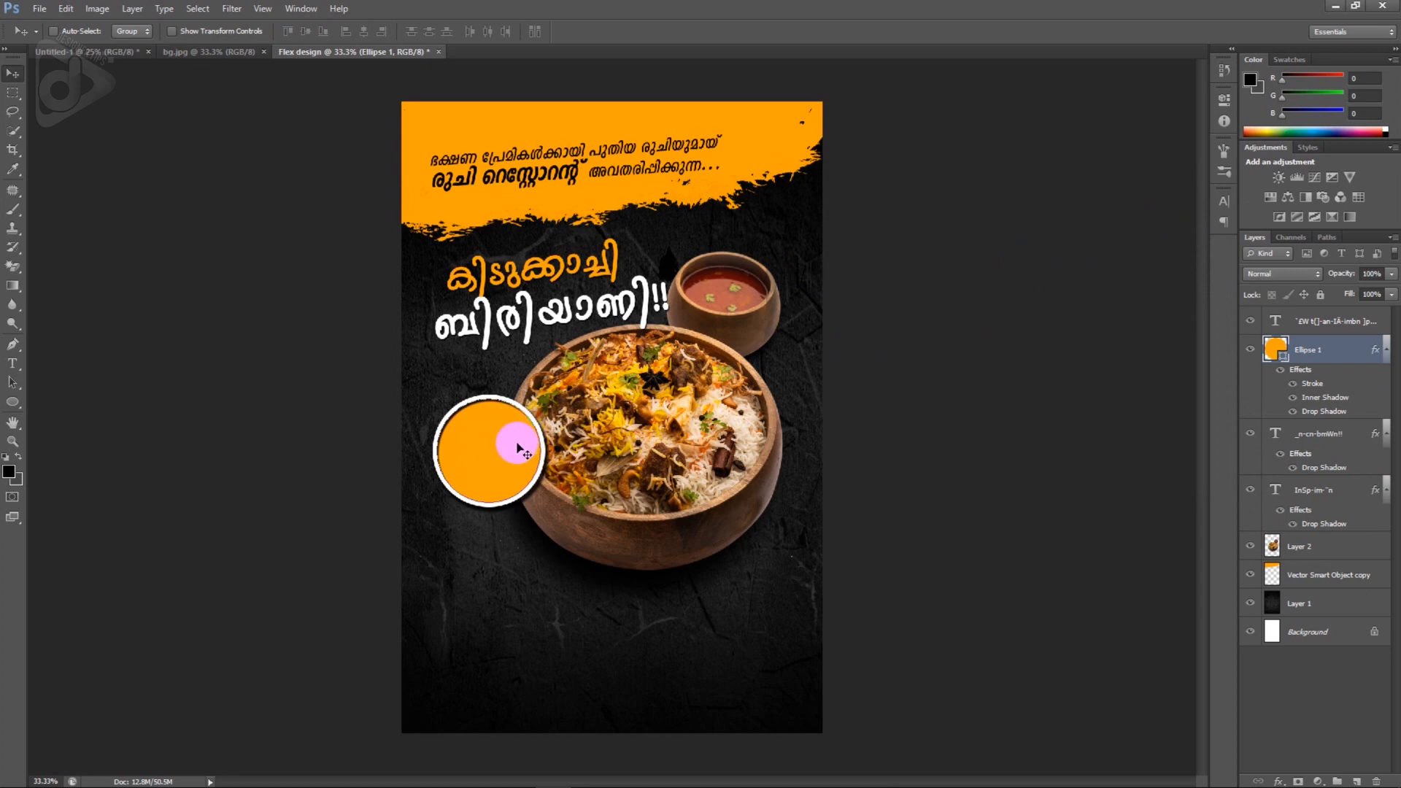
- Bring the COMBO ₹150/- text from the Untitled-1 document into the Flex design poster, over the orange circle
click(116, 51)
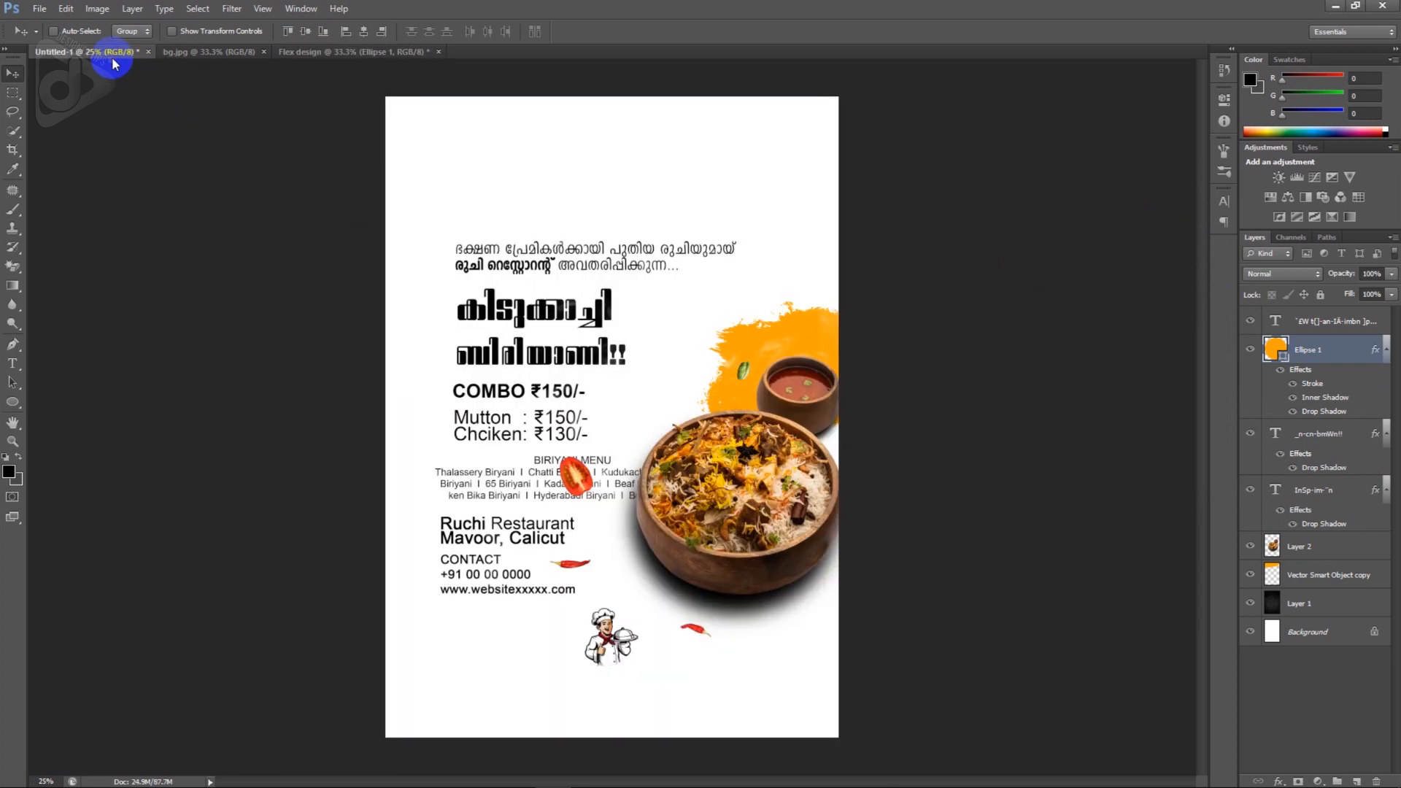
right_click(544, 399)
click(557, 402)
drag(566, 377, 613, 481)
scroll(533, 474, up, 1)
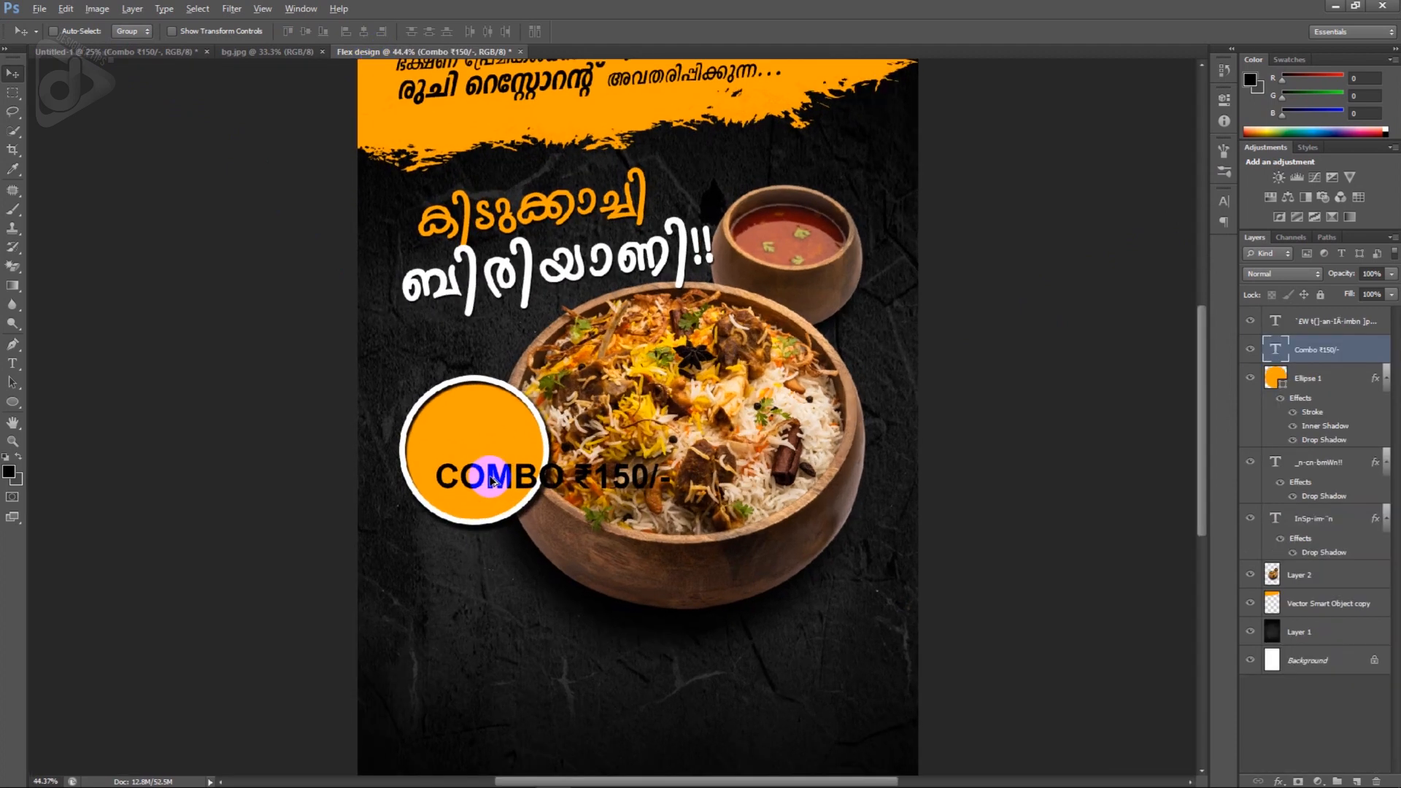
- Break the combo text into two lines, COMBO above ₹150/-, and set all of it in Roboto Bold
key(t)
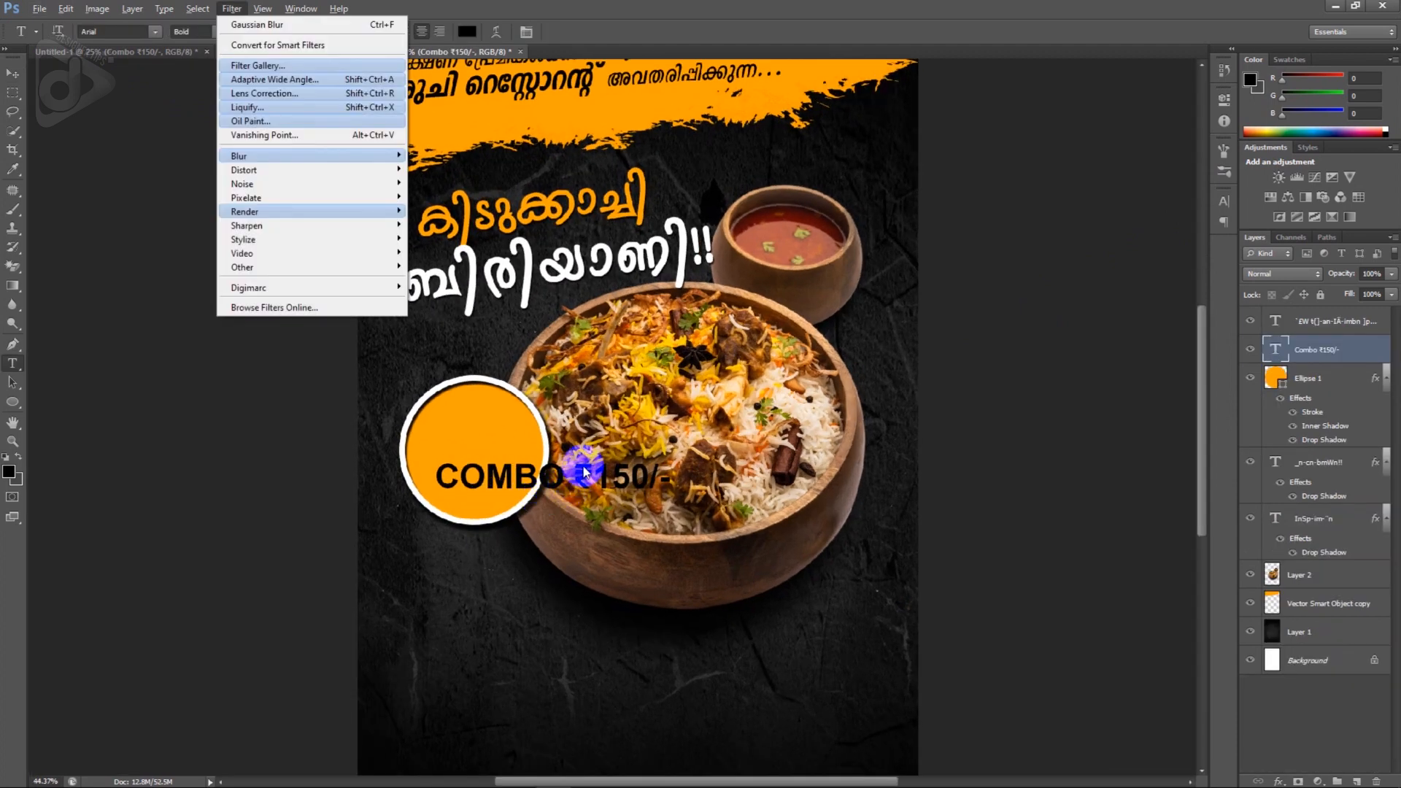
click(581, 473)
key(Return)
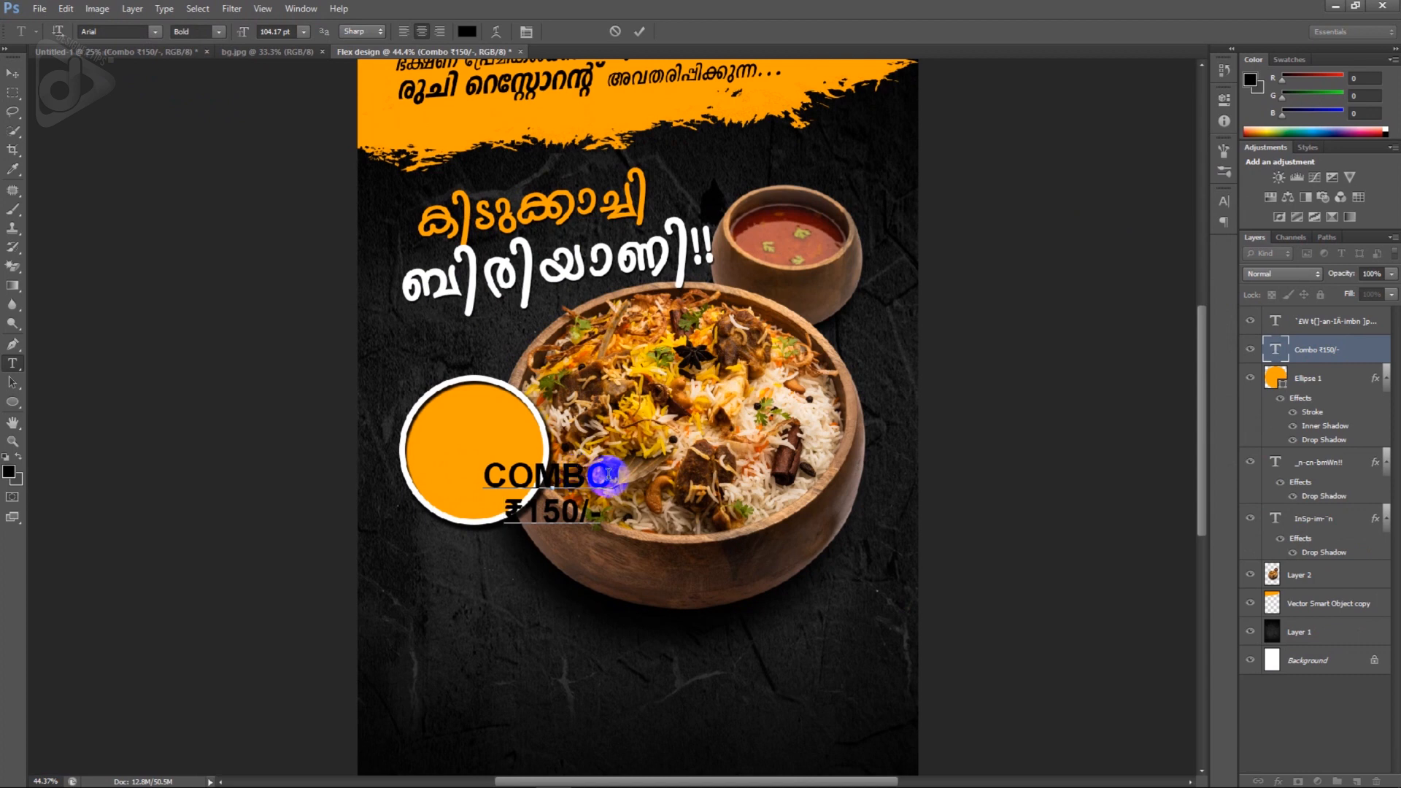
key(ctrl+a)
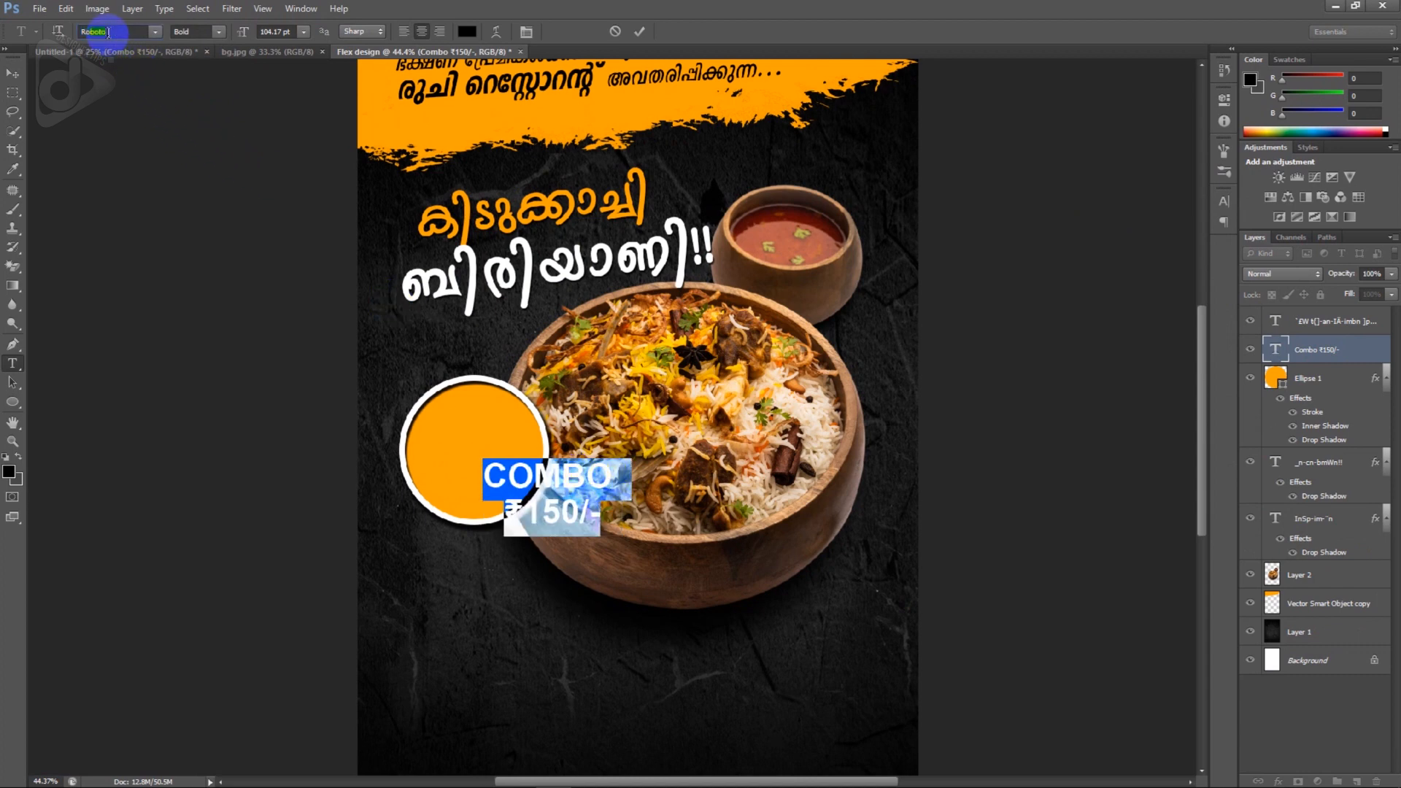
- Set the COMBO line of the badge text to Roboto Thin at 100 pt
click(564, 481)
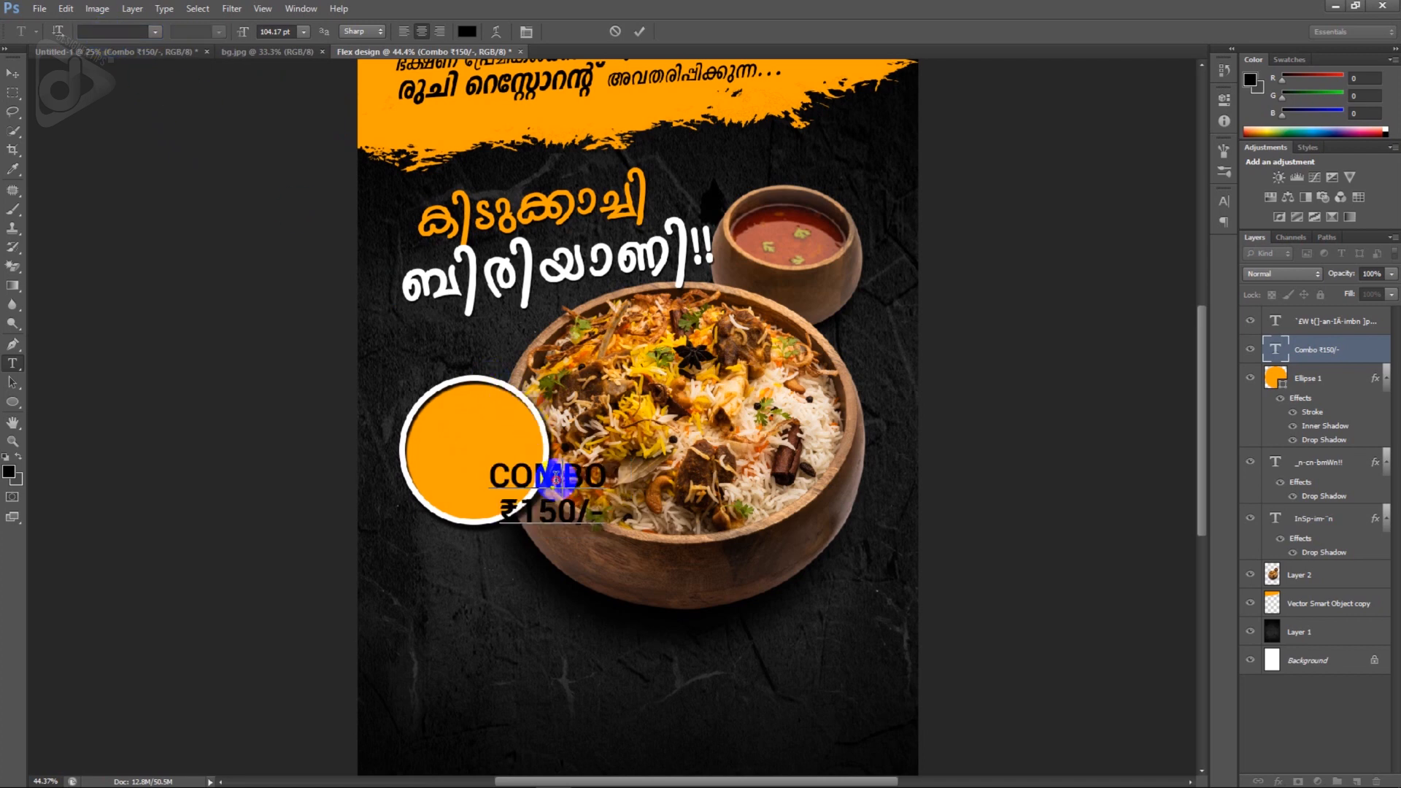
click(614, 480)
drag(614, 479, 489, 478)
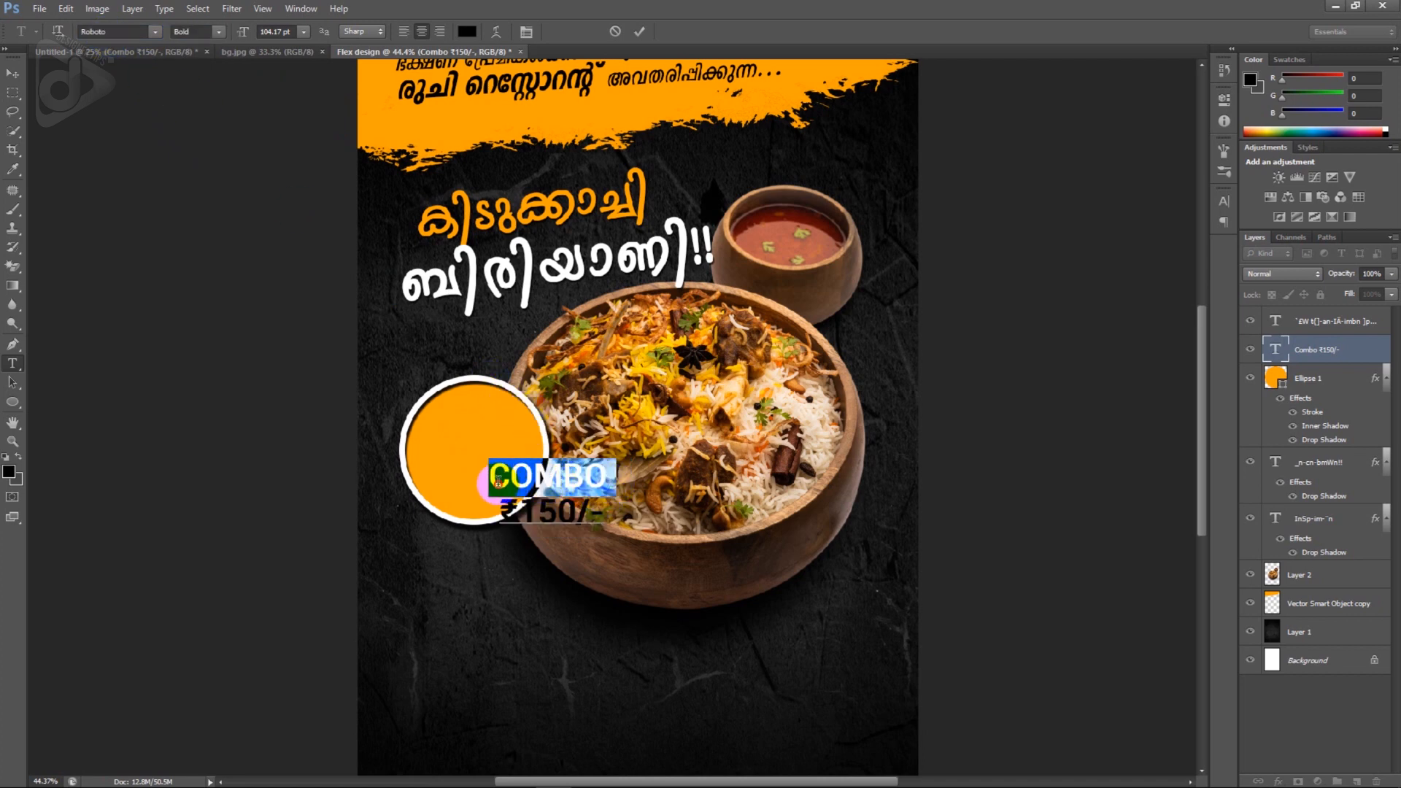
click(213, 33)
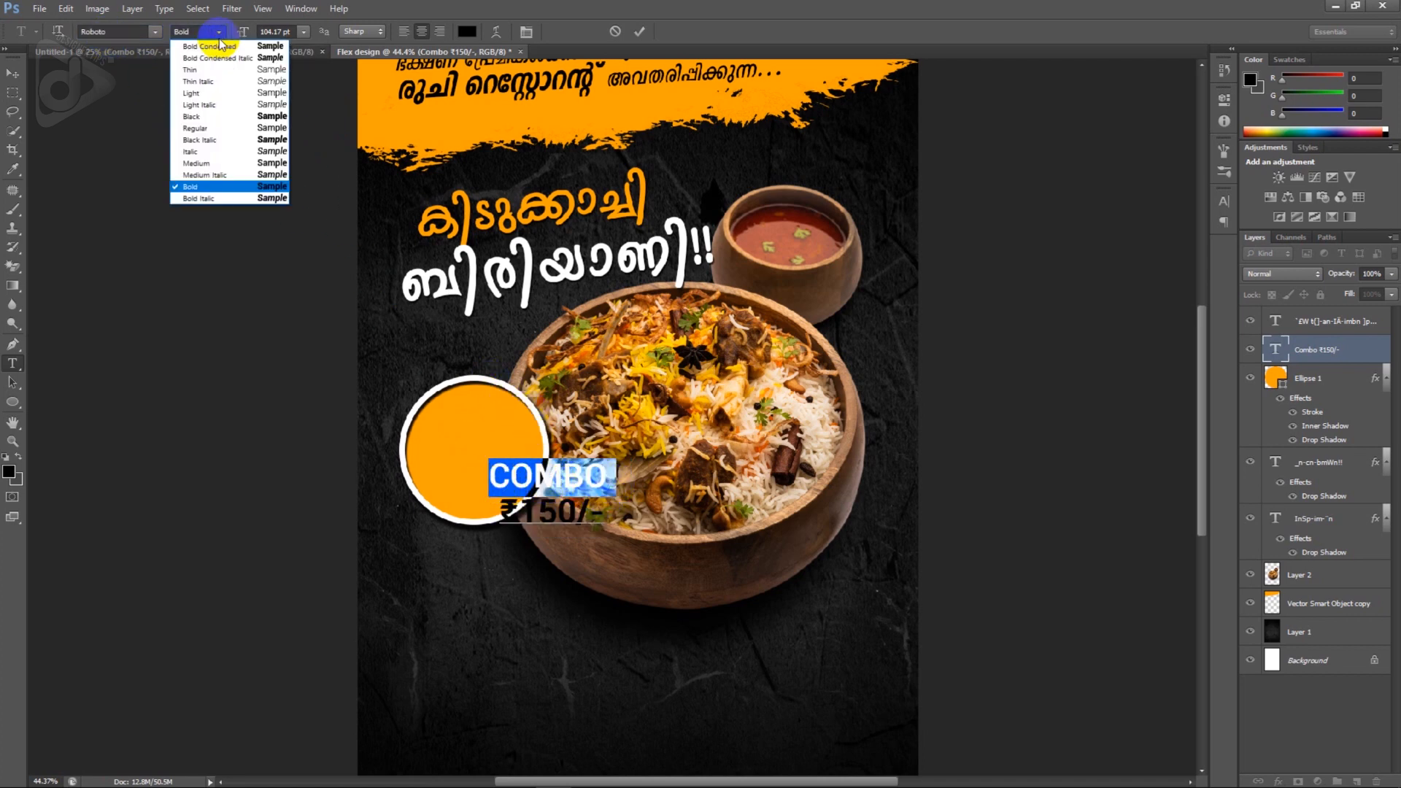
click(214, 69)
click(259, 34)
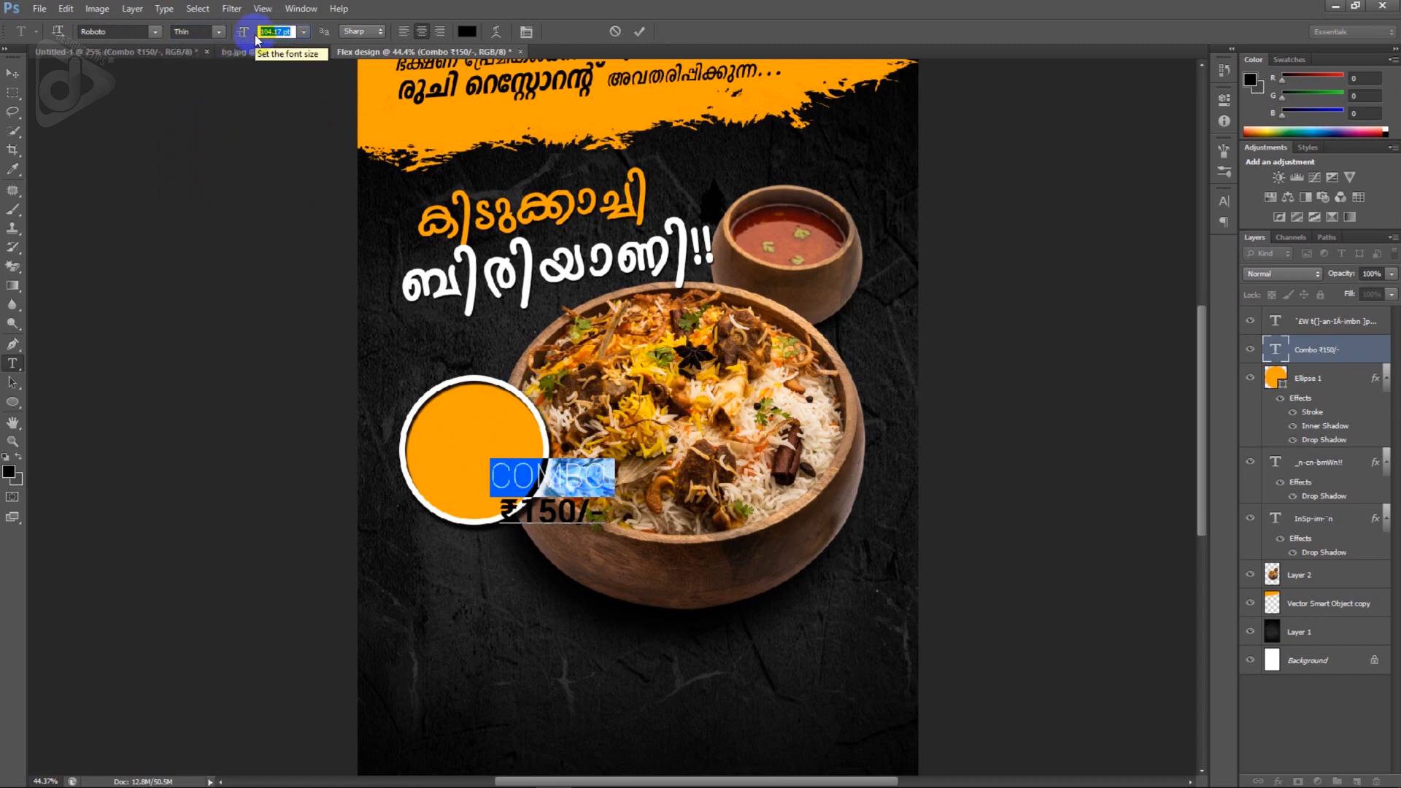
text(100)
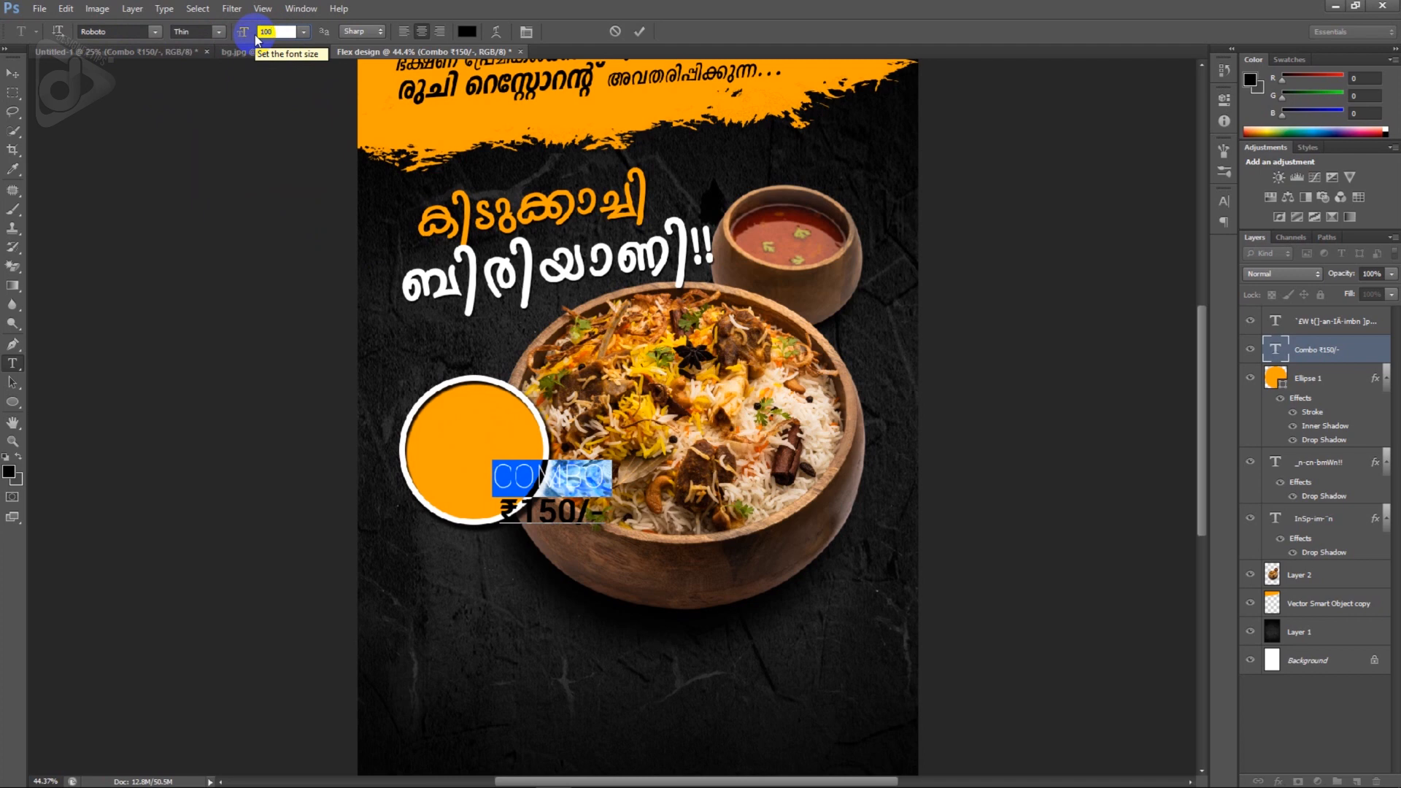
click(383, 280)
- Set the ₹150/- line of the badge text to 118 pt
click(601, 516)
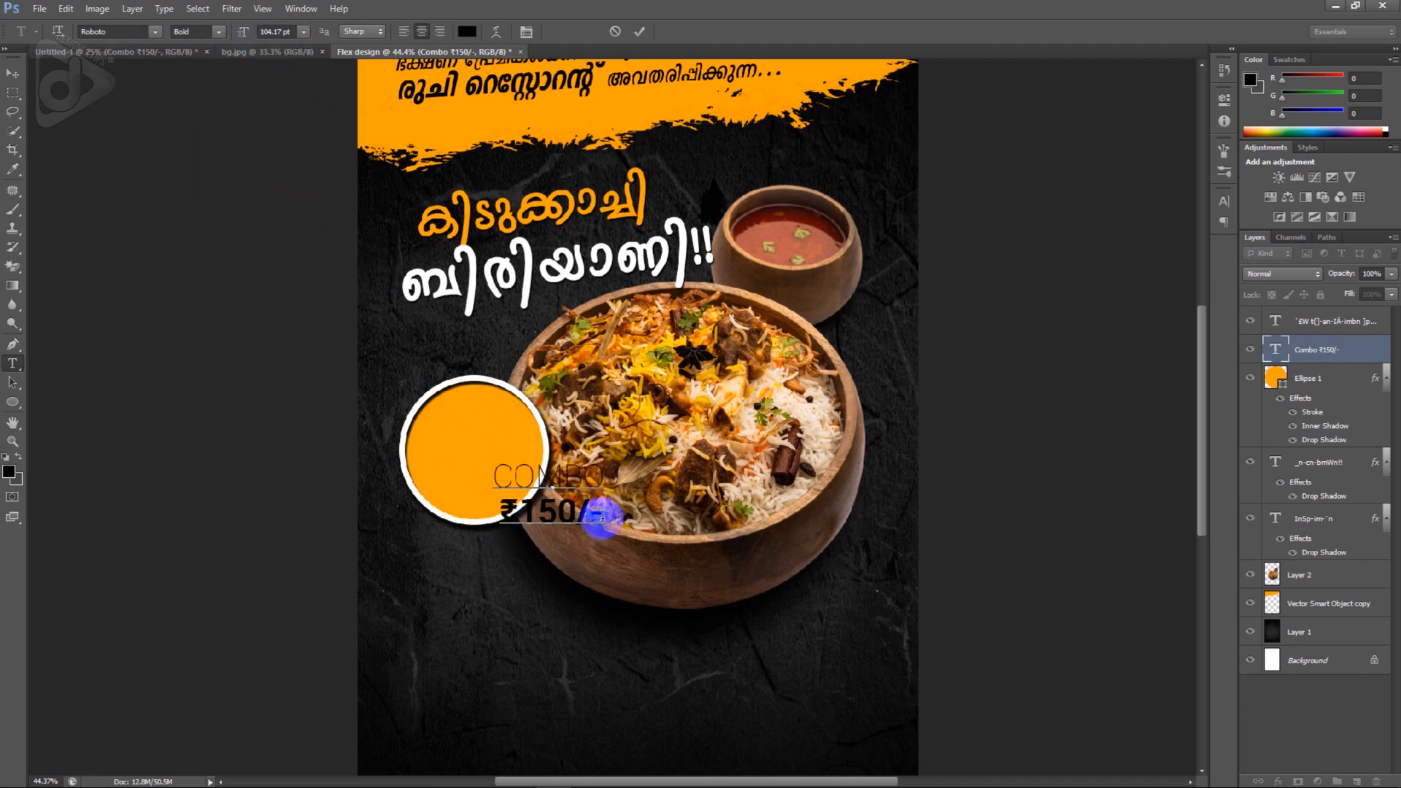
drag(598, 516, 502, 511)
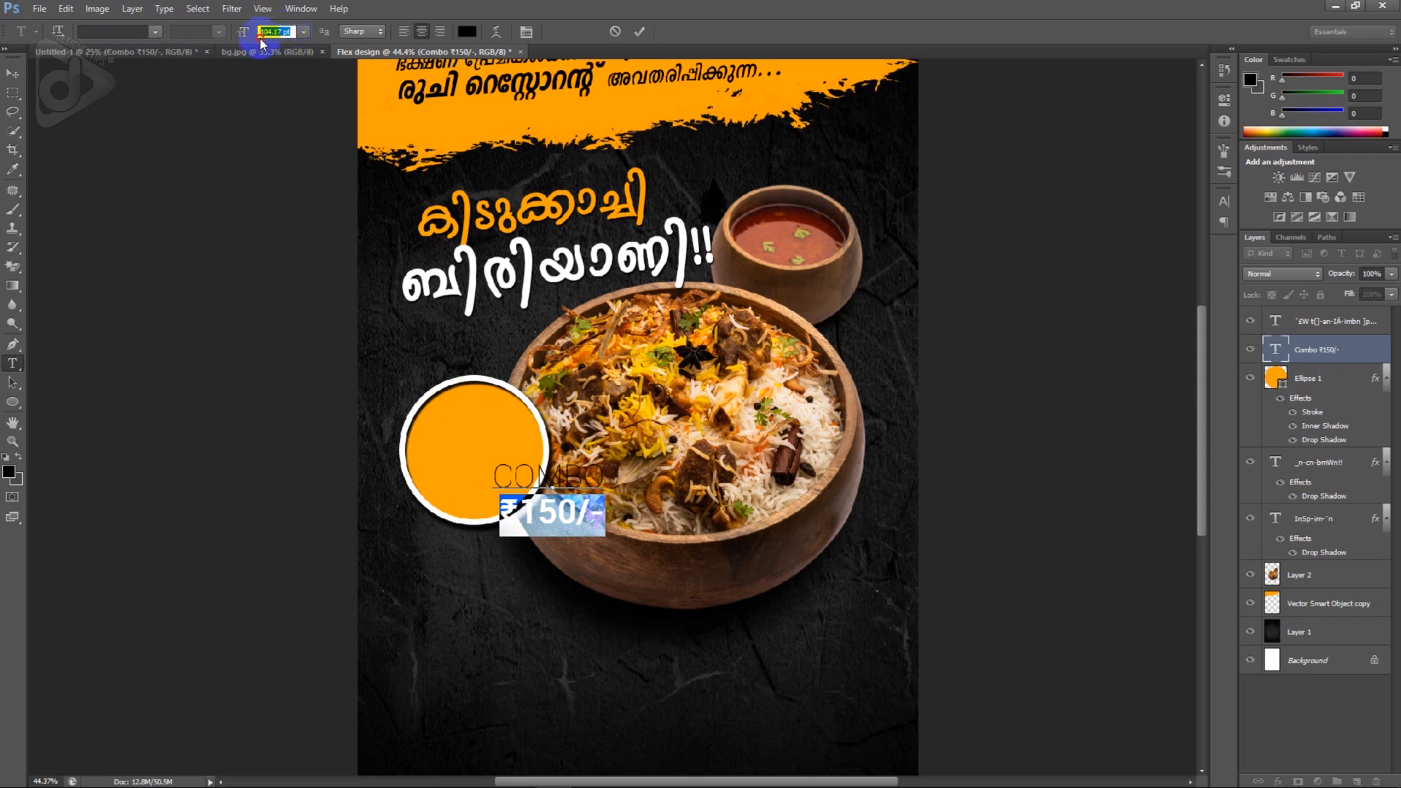
text(118)
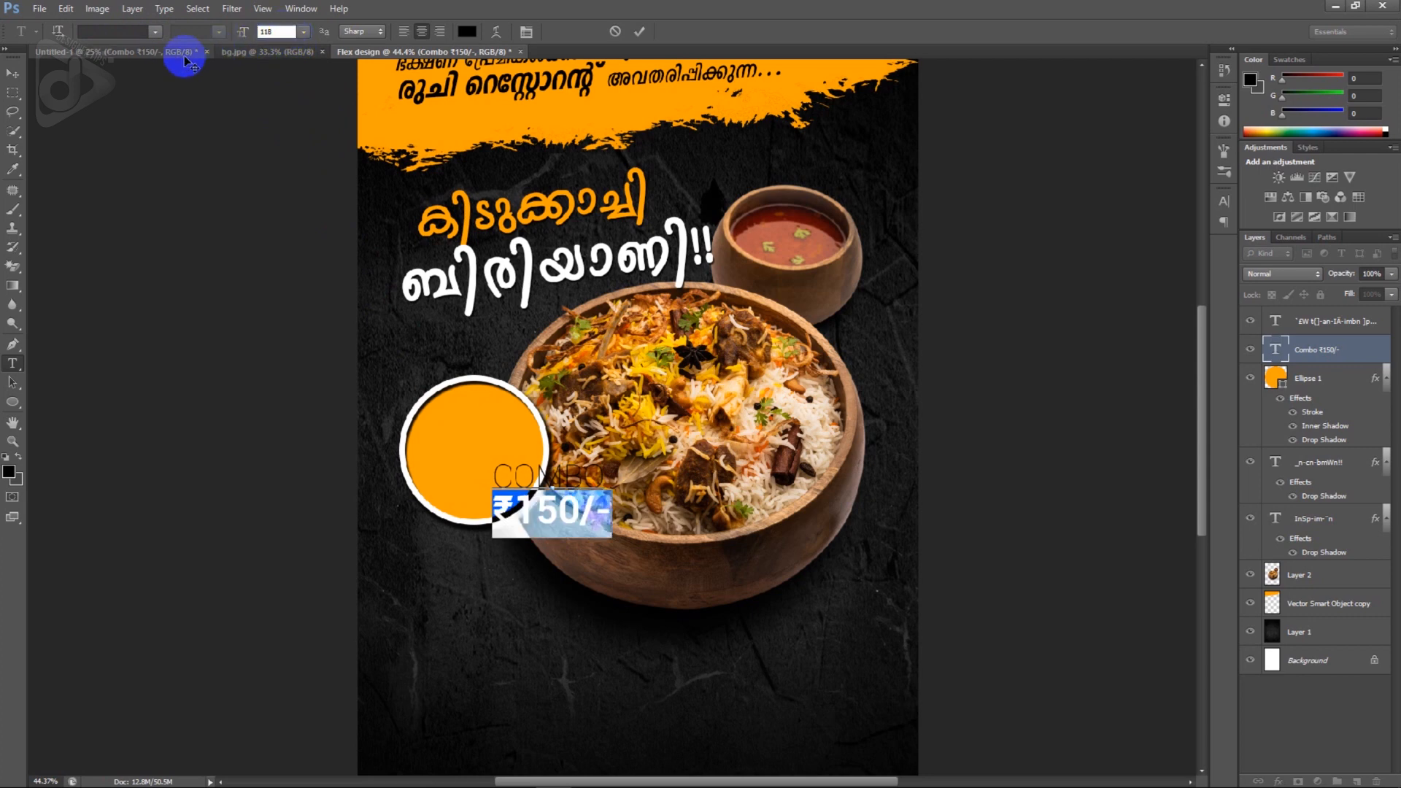
- Move the COMBO ₹150/- text into the orange circle and nudge it left to centre it
click(13, 73)
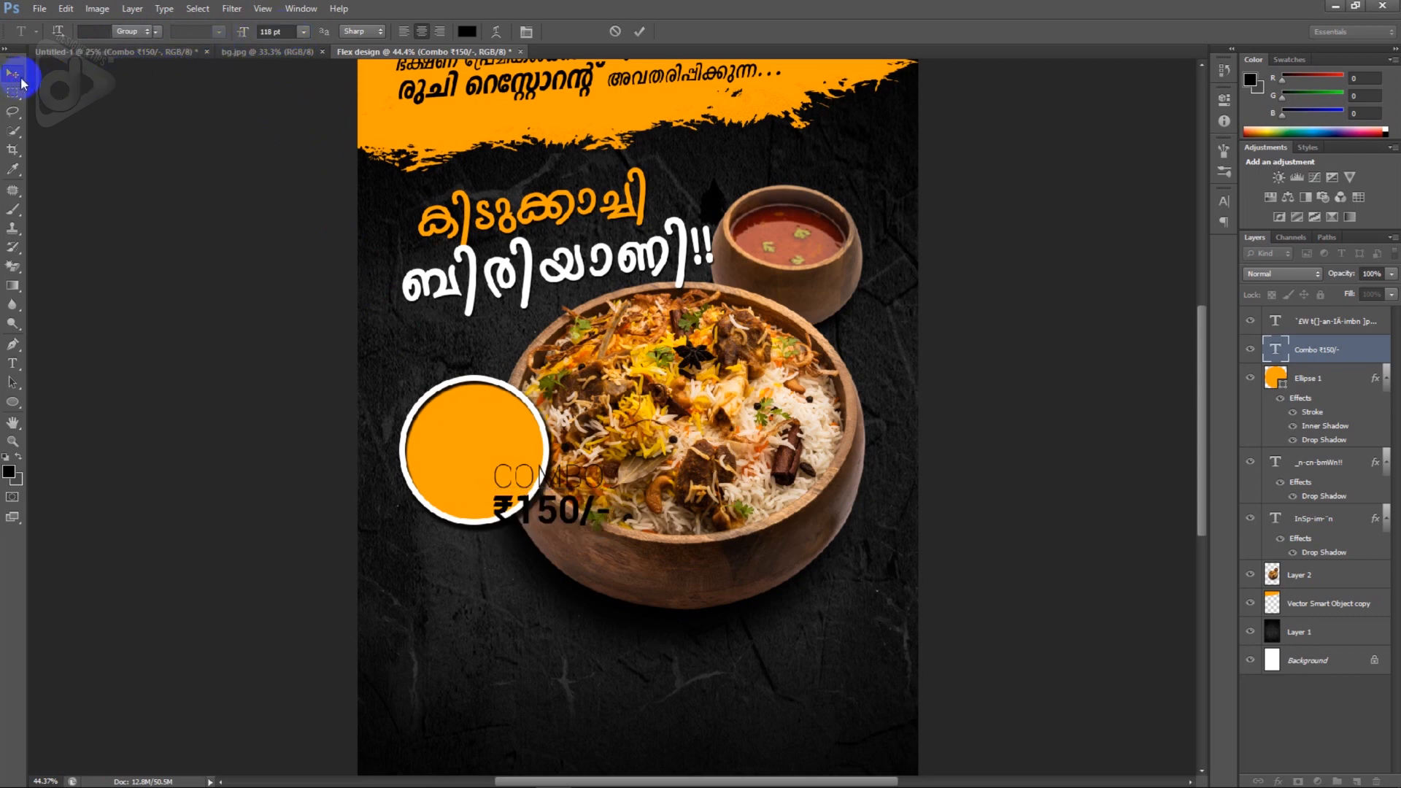
drag(556, 520, 493, 475)
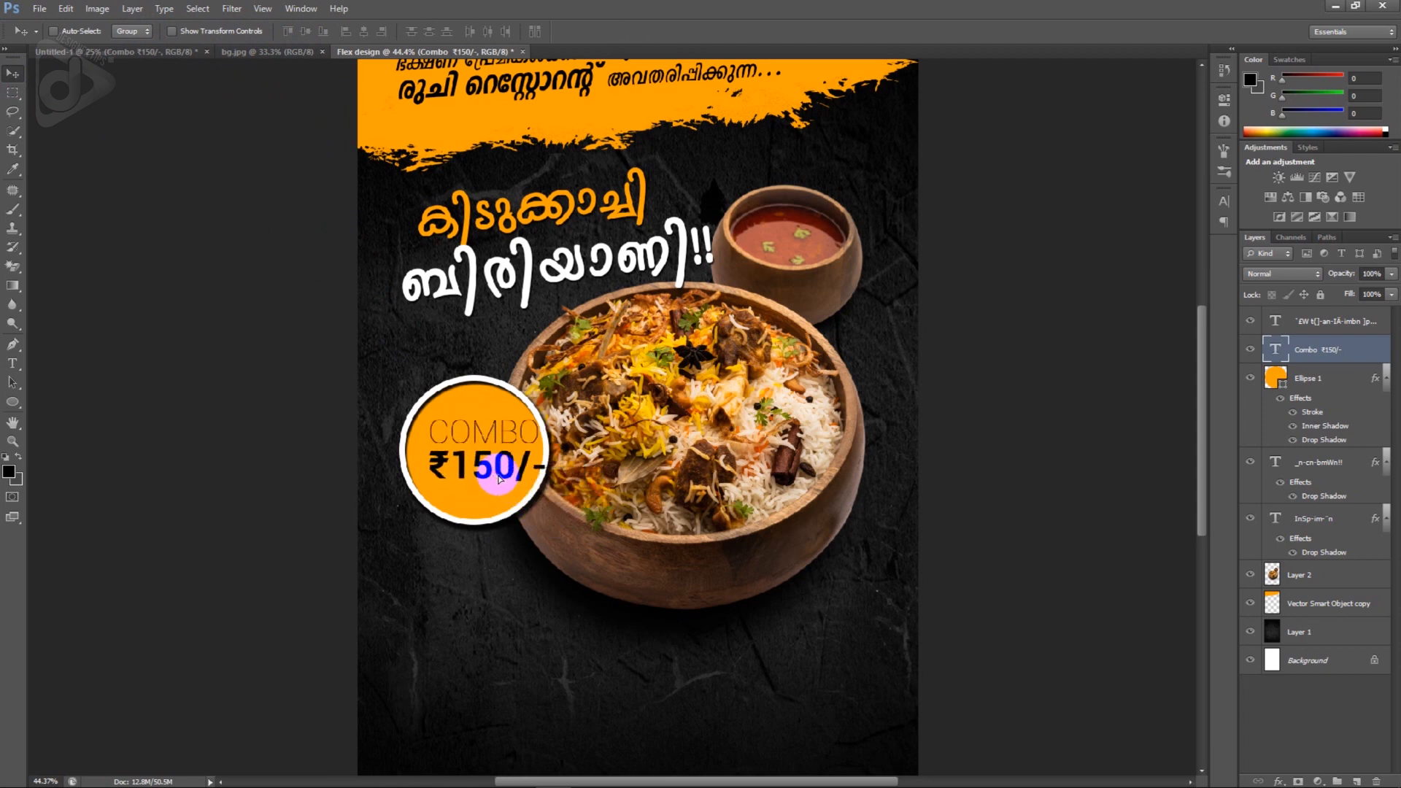
key(shift+Left)
key(shift+Left)
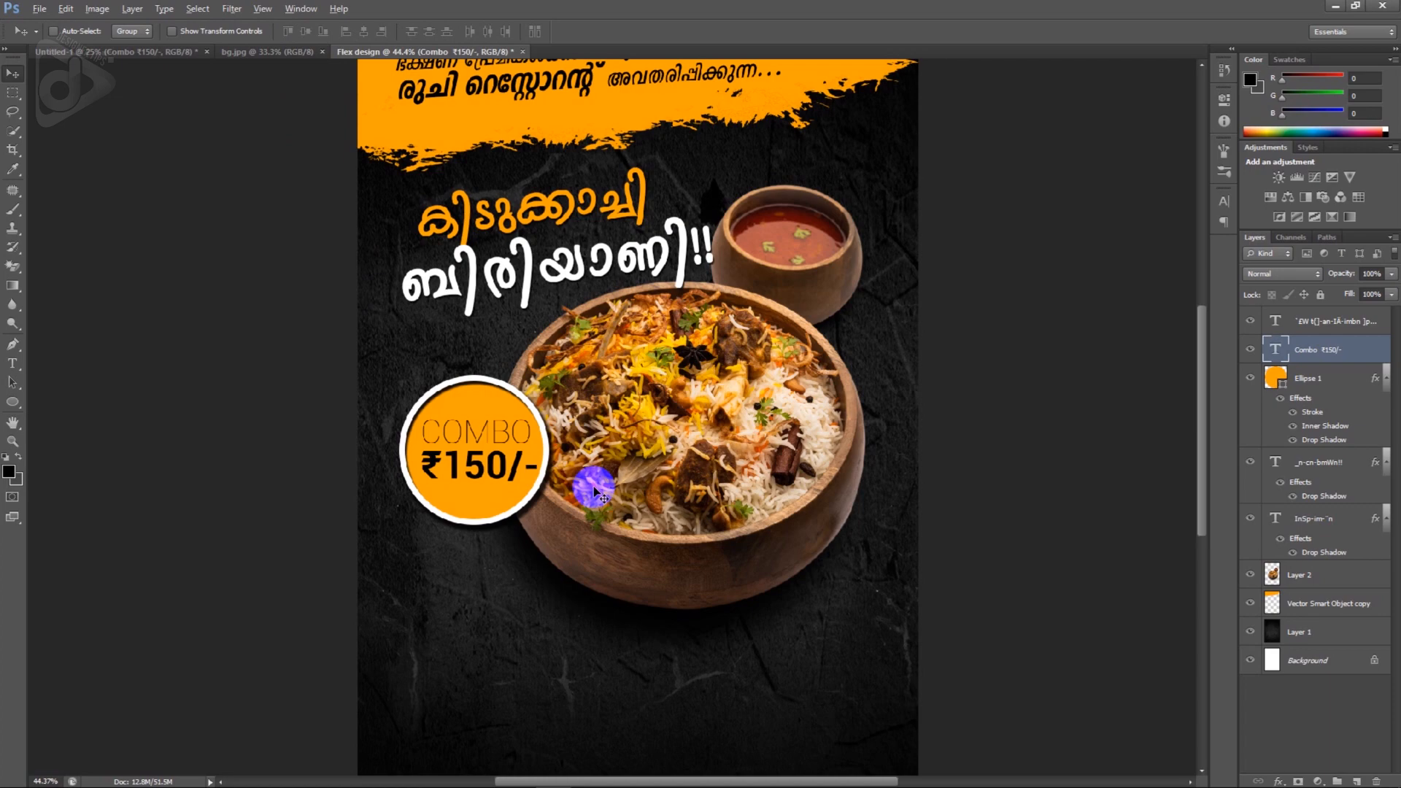
key(ctrl+minus)
scroll(509, 473, up, 1)
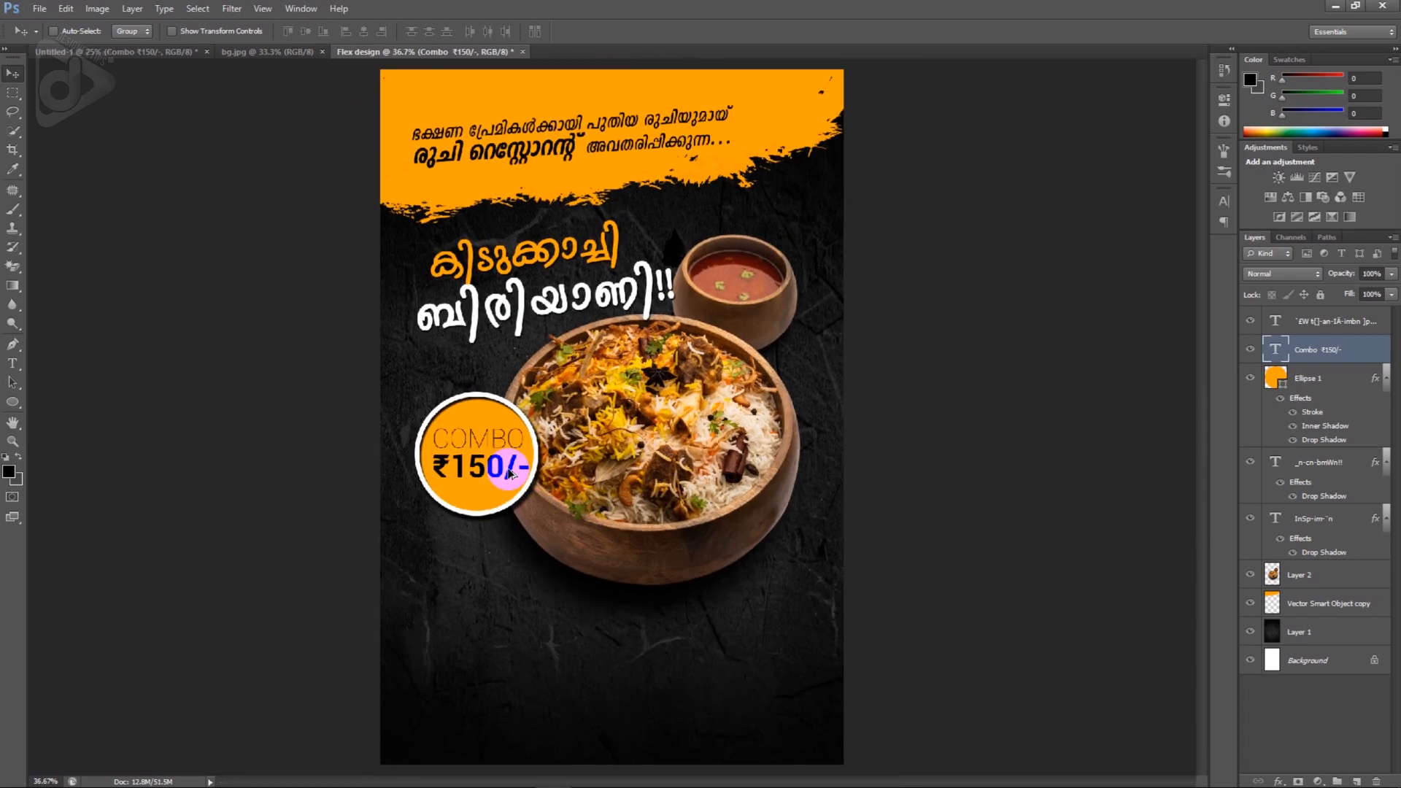
scroll(508, 498, up, 2)
scroll(507, 498, down, 2)
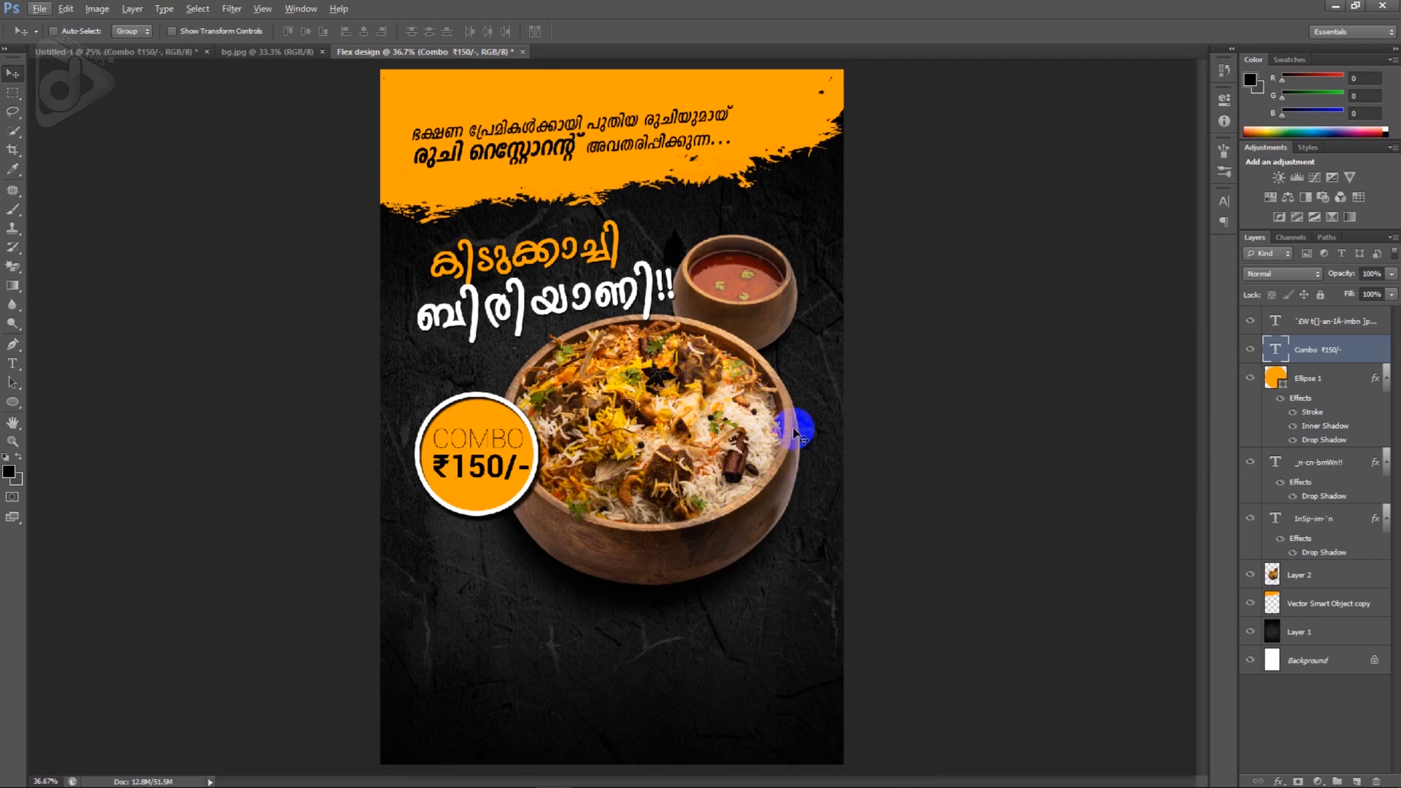
click(746, 422)
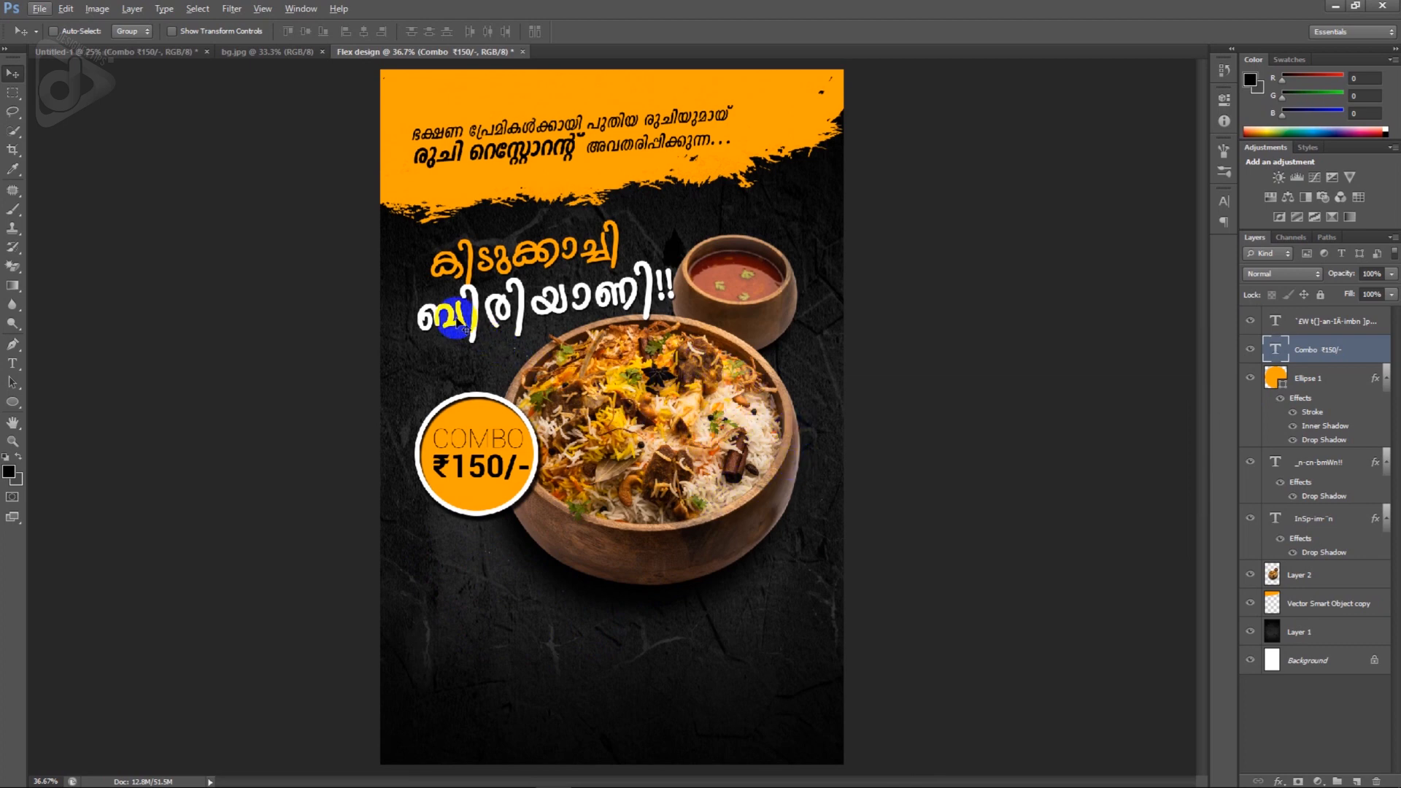
- Bring the Smoke layer from the Untitled-1 document into the Flex design poster and position it around the biryani bowl
click(172, 56)
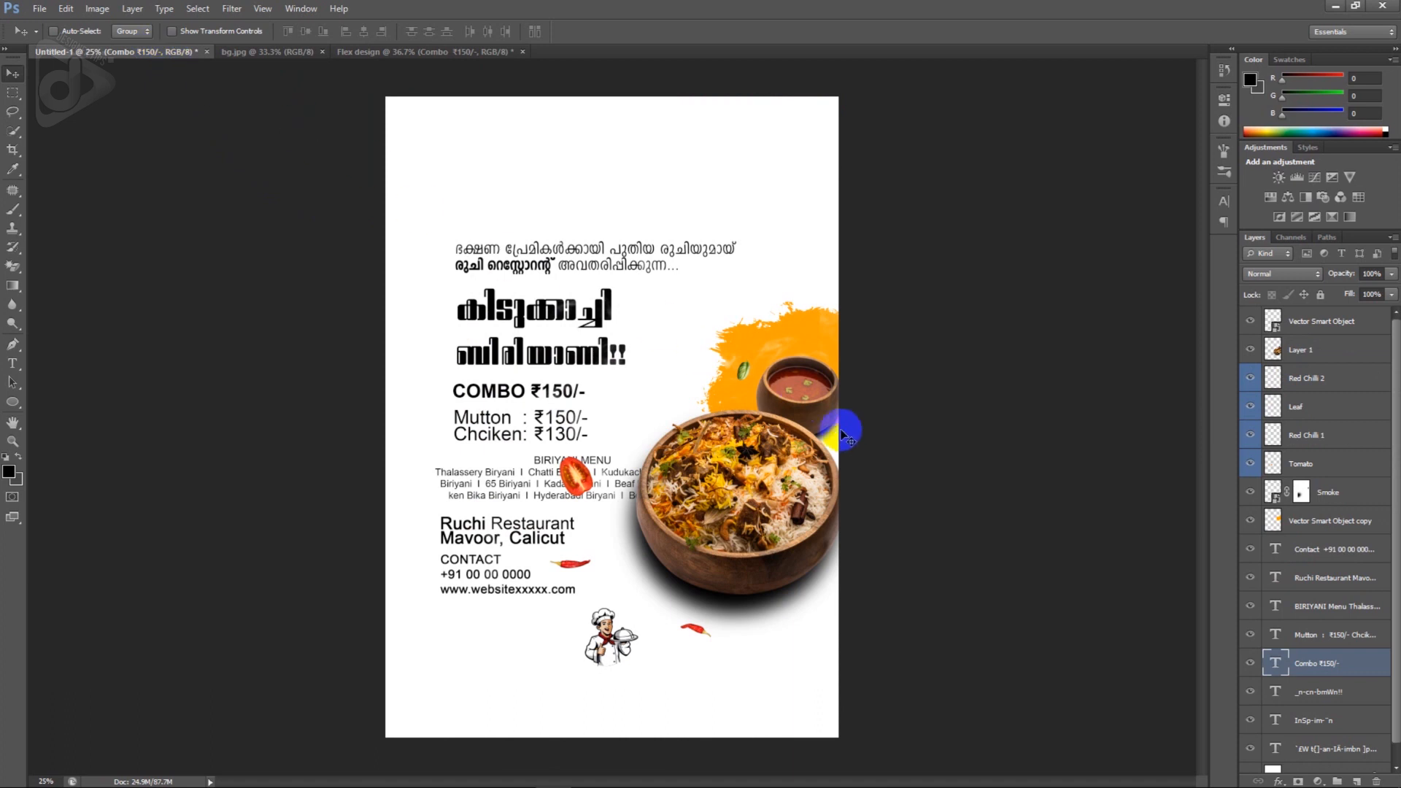
right_click(771, 346)
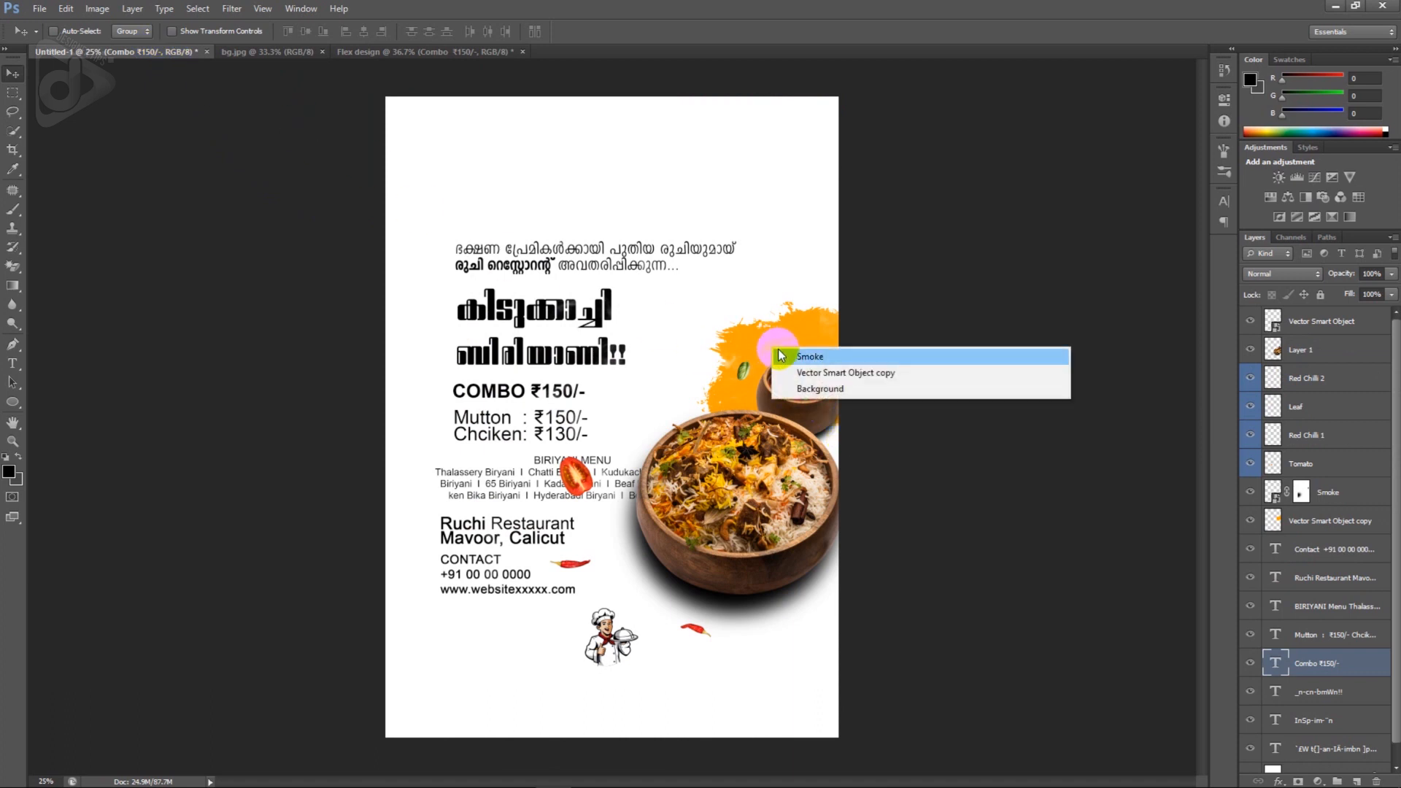
click(812, 357)
drag(803, 361, 732, 459)
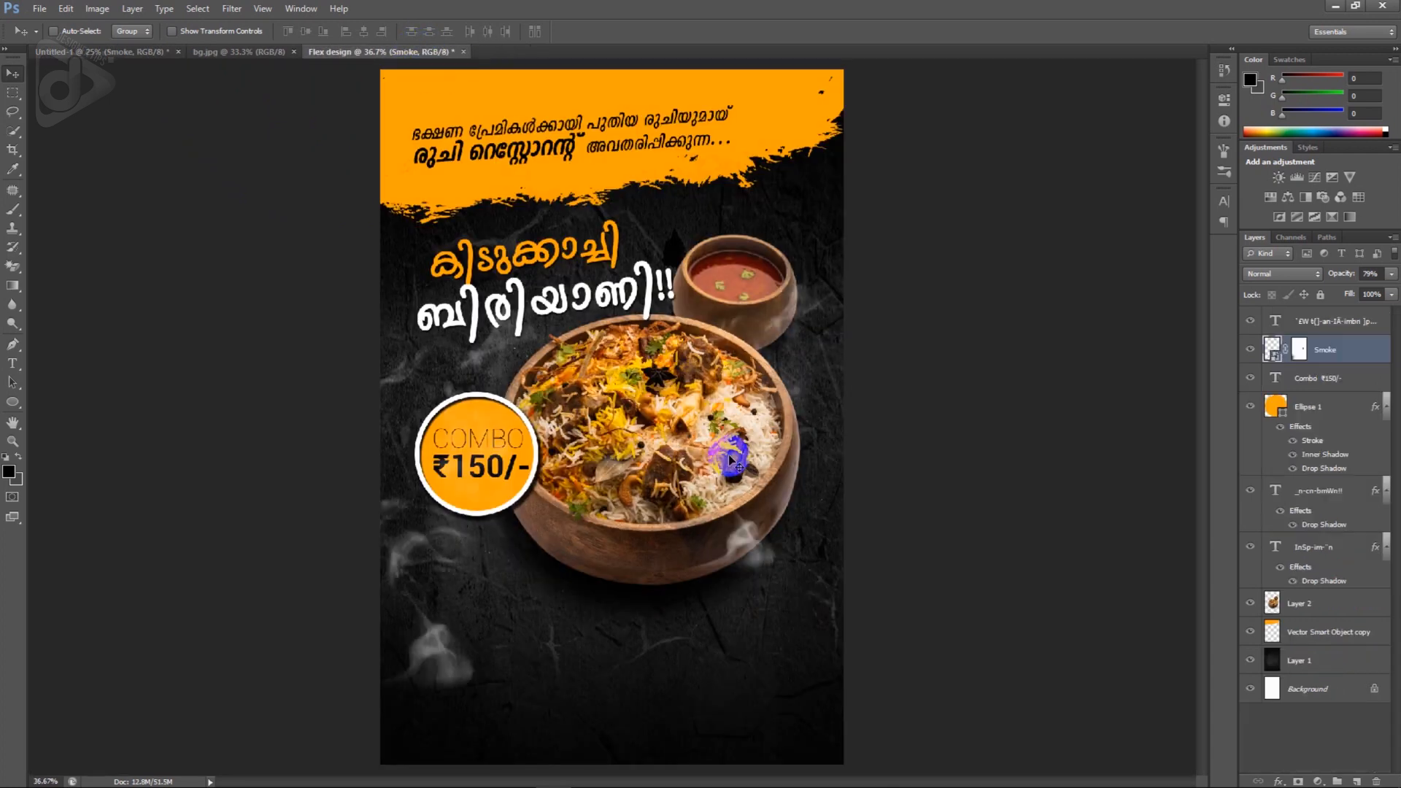
drag(726, 532, 805, 487)
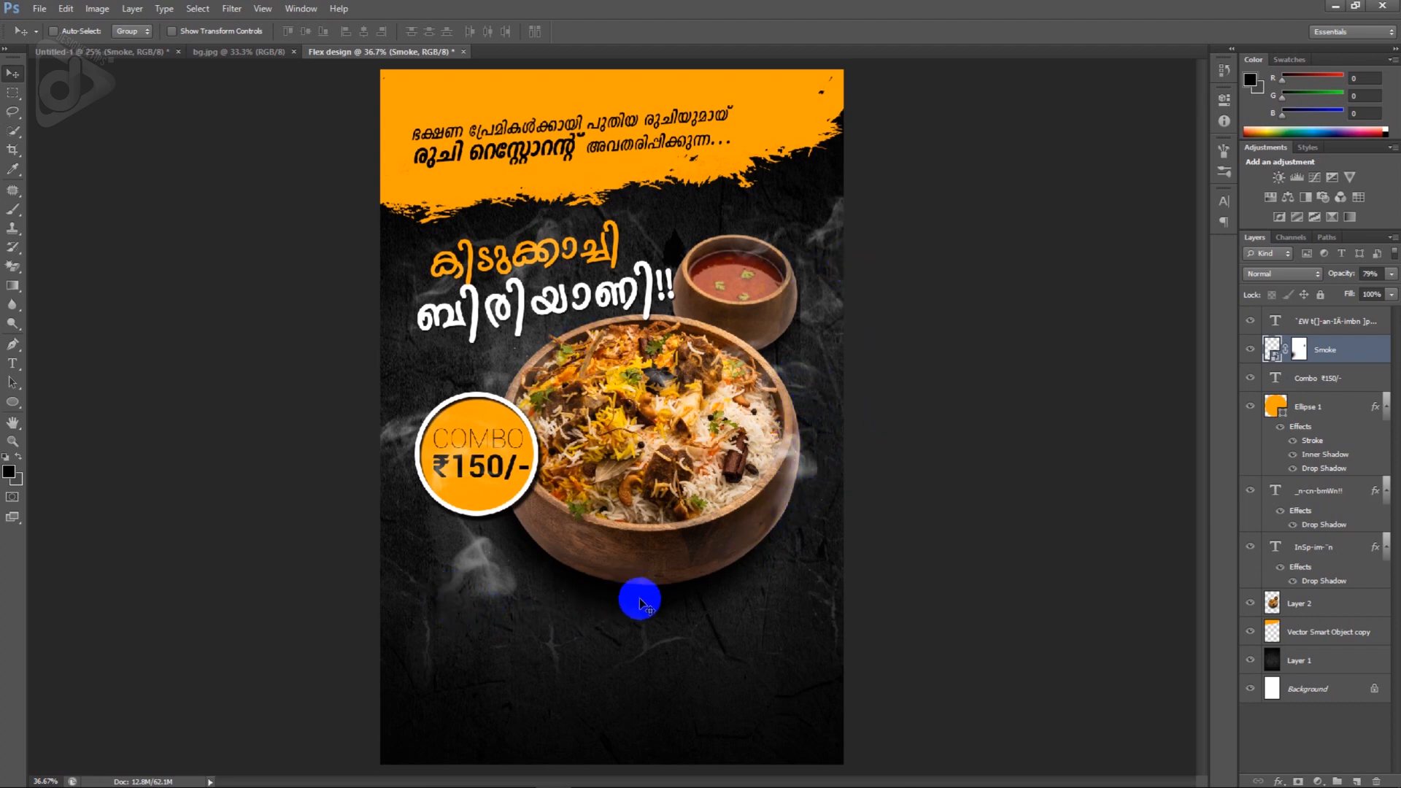
- Bring the Mutton and Chciken price text from Untitled-1 into the Flex design poster, placing it below the combo badge
click(111, 51)
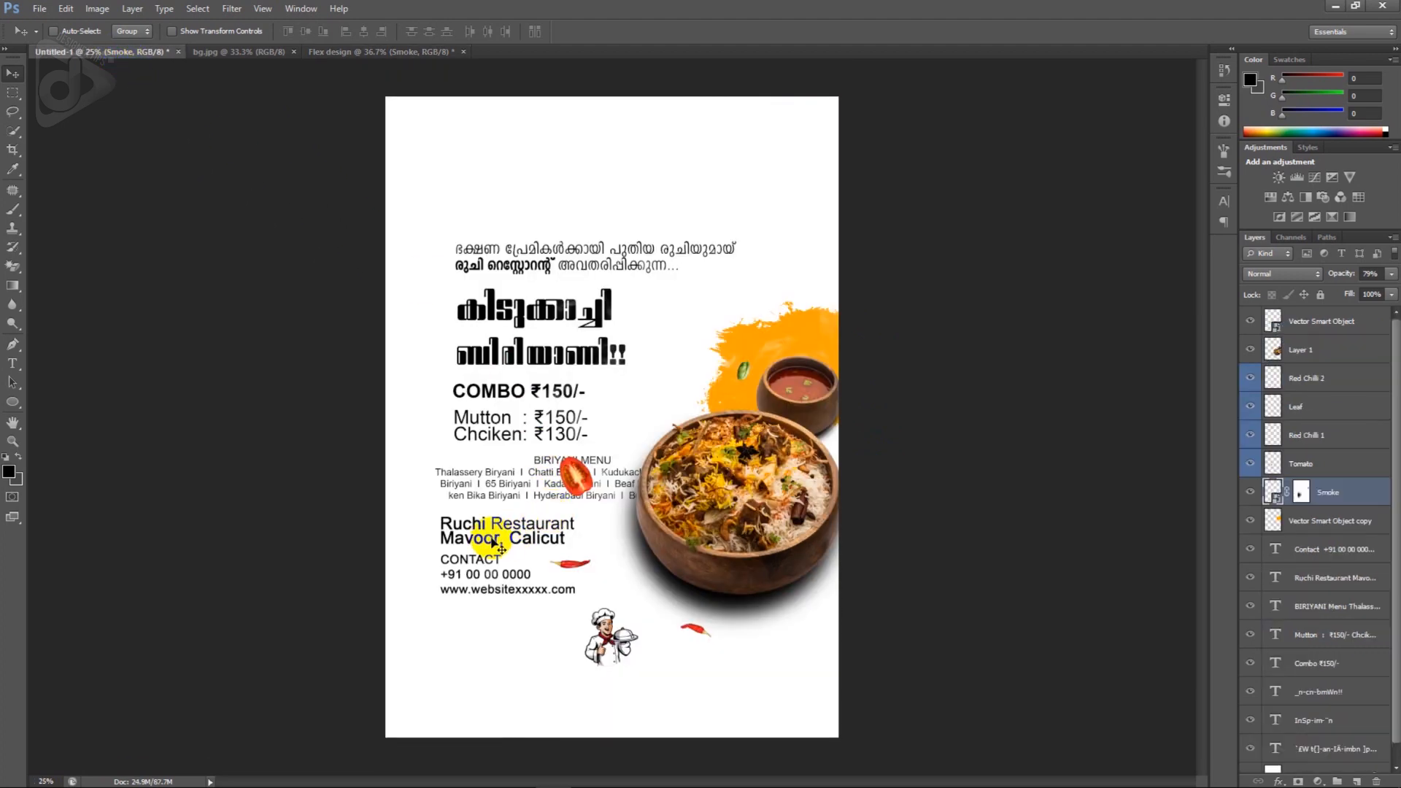
right_click(502, 435)
click(547, 442)
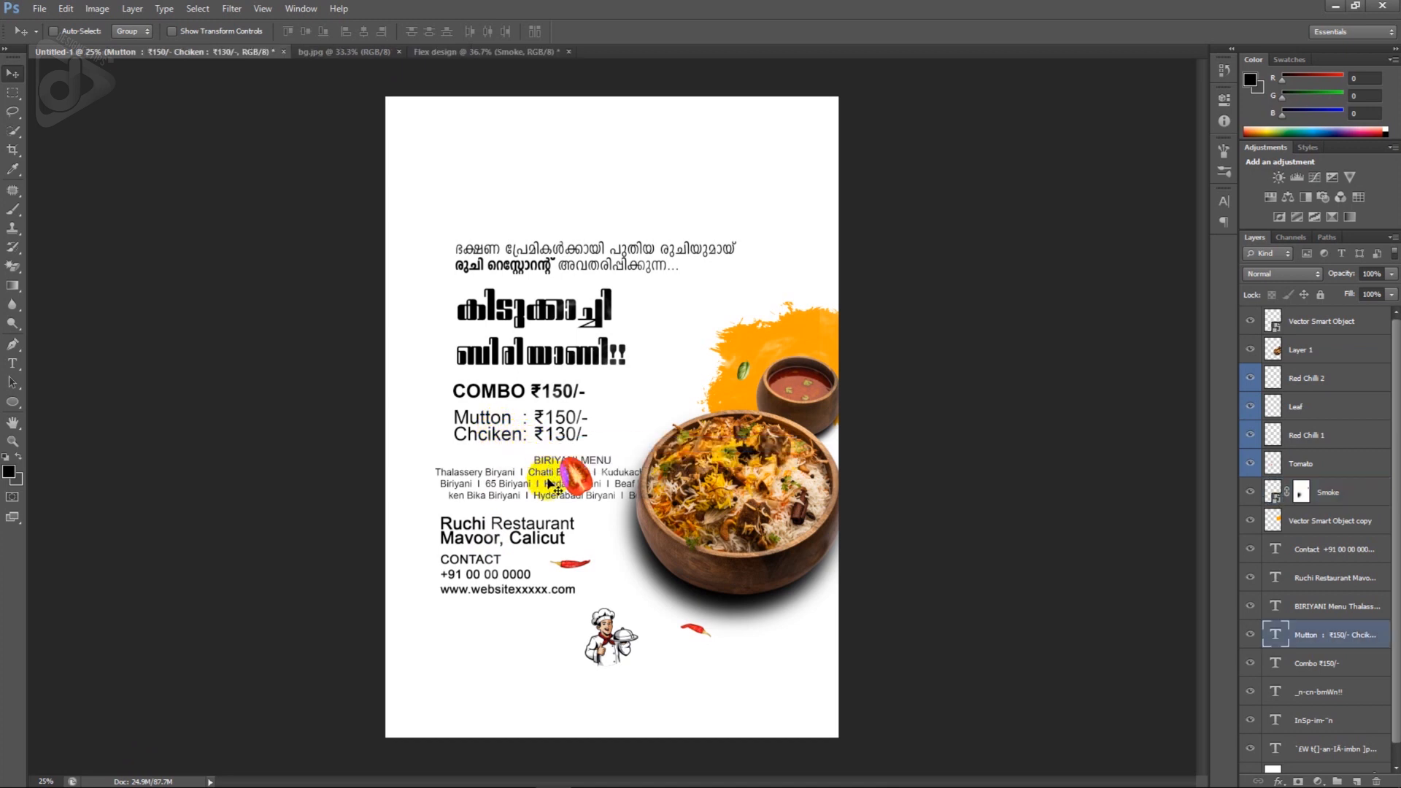
drag(546, 485, 512, 624)
scroll(509, 622, up, 2)
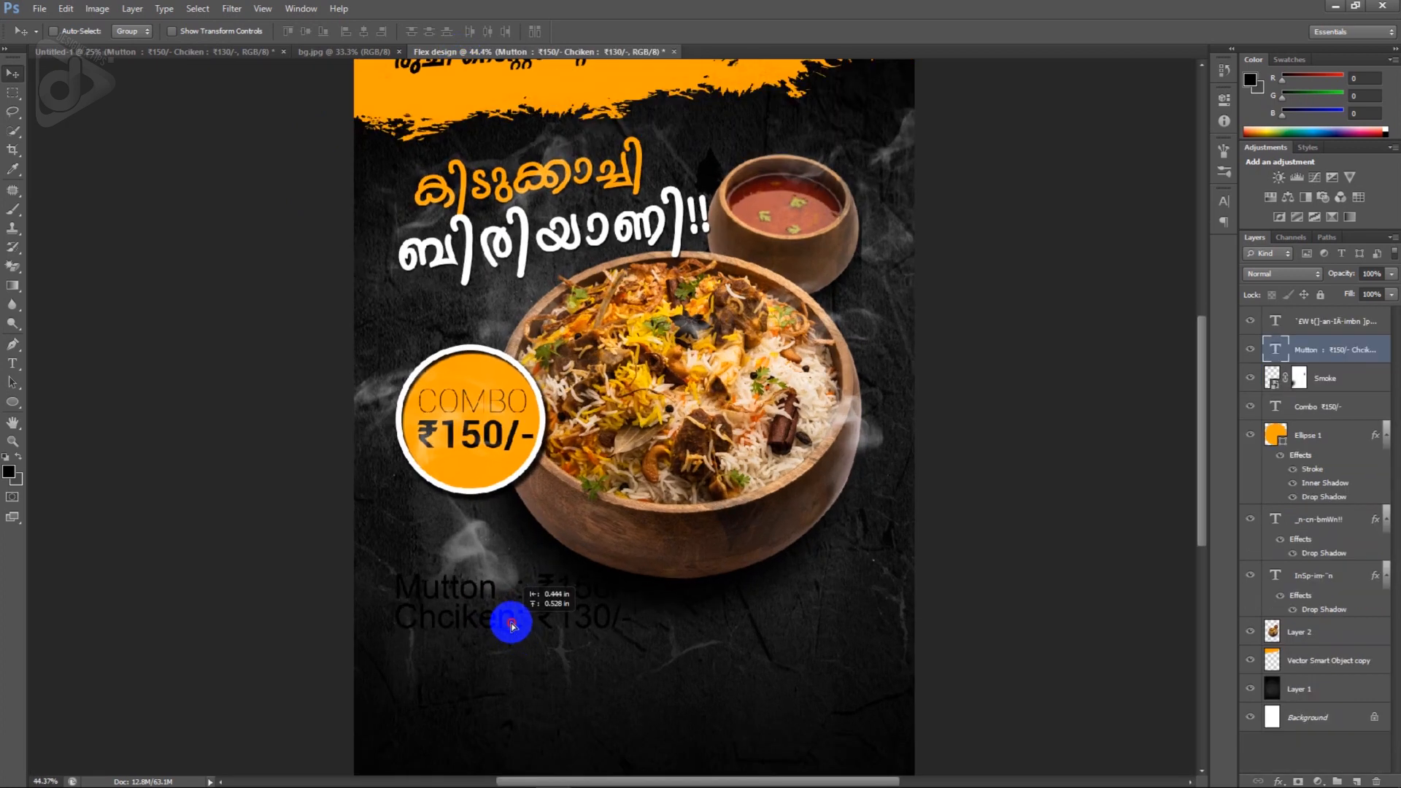
- Set all of the Mutton and Chciken price text in Roboto Regular and colour it white
key(t)
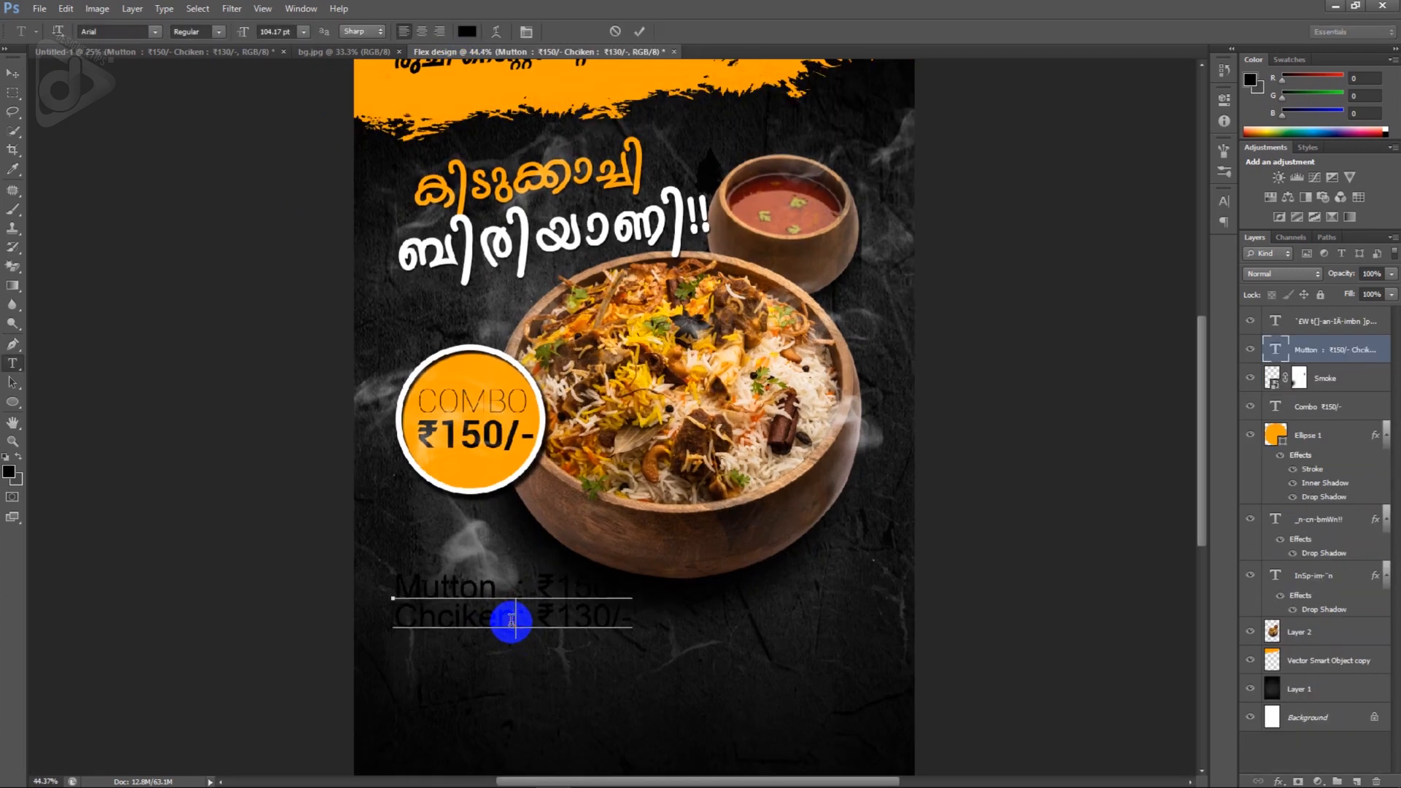
key(ctrl+a)
click(95, 32)
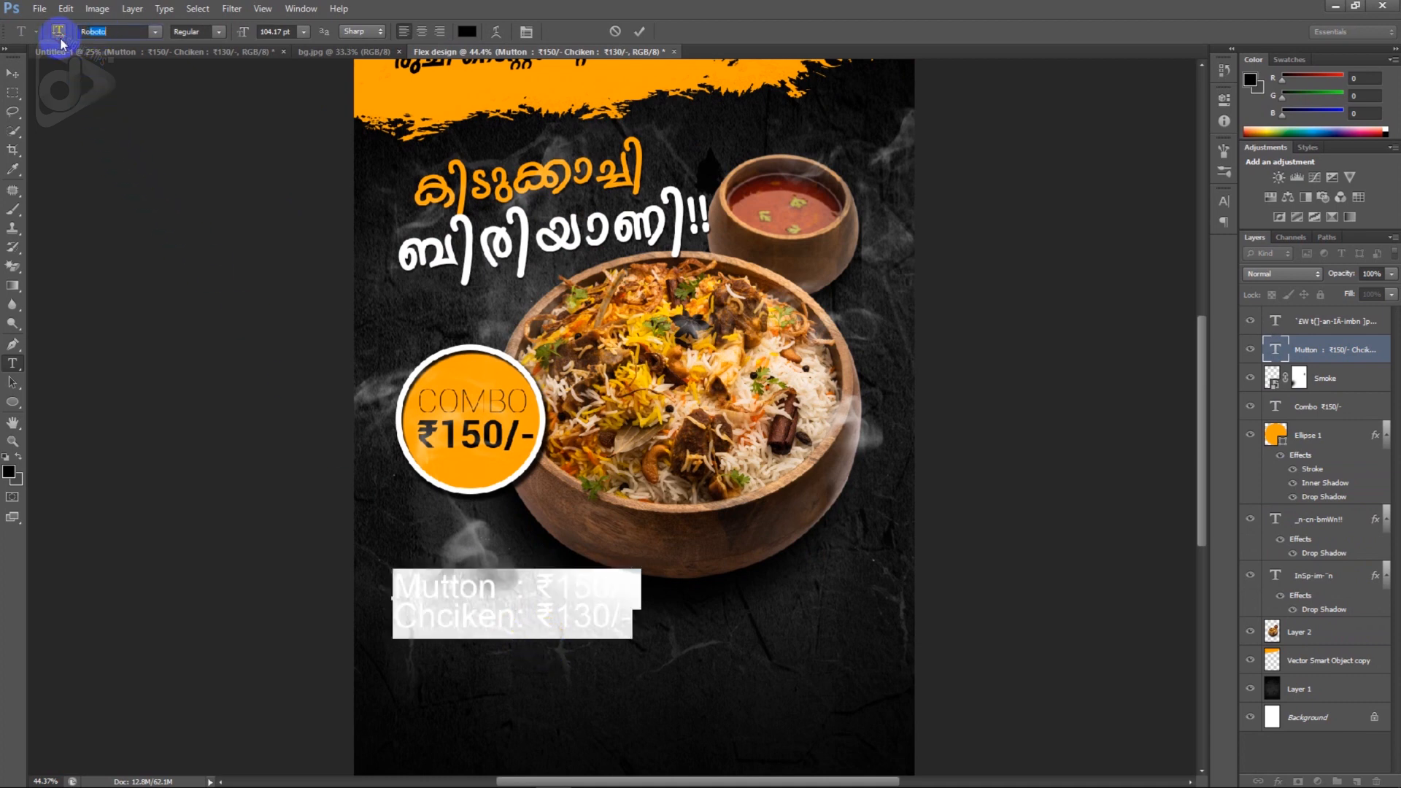
key(Return)
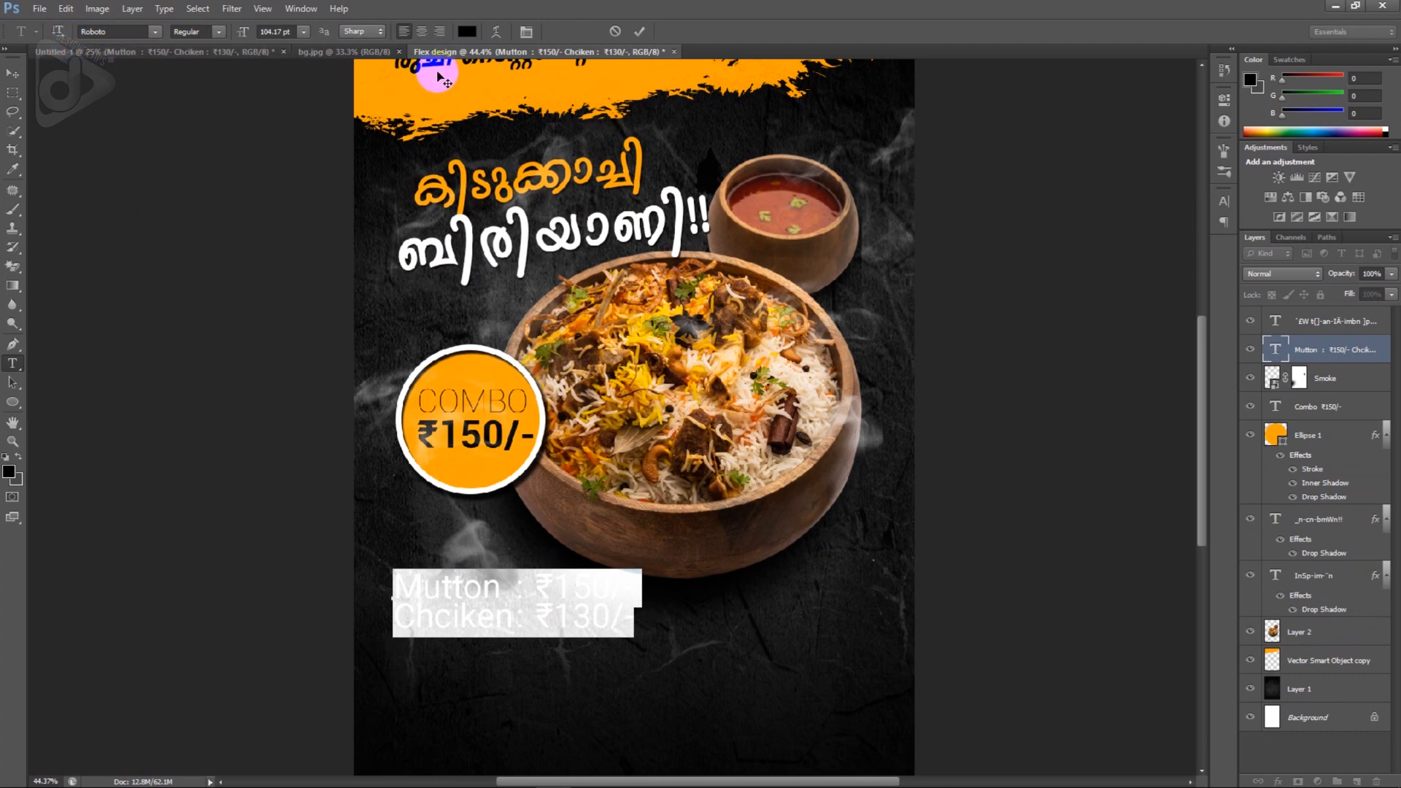
click(465, 32)
drag(961, 372, 932, 175)
click(1260, 182)
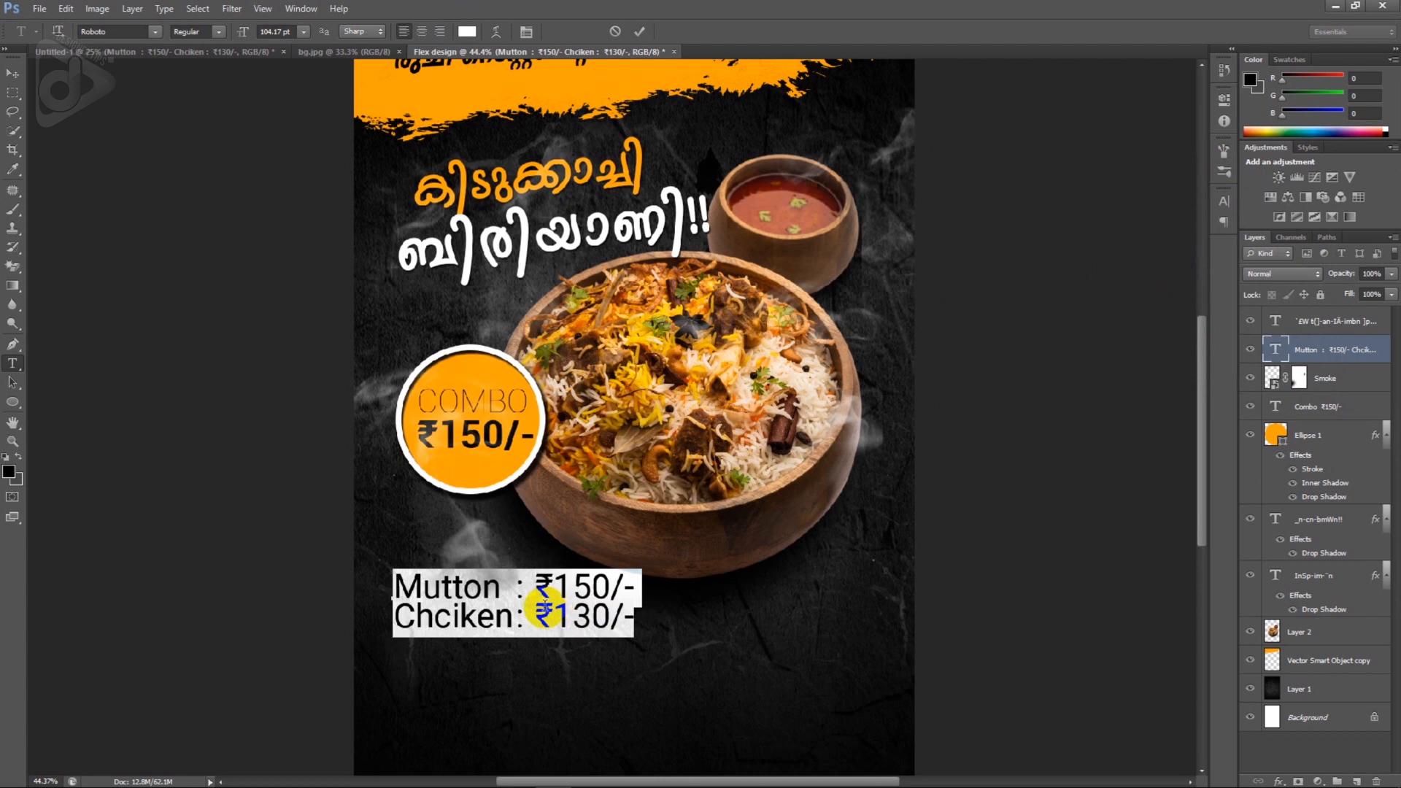
- Set the Mutton and Chciken price text to 66 pt and nudge it slightly left and up
click(290, 32)
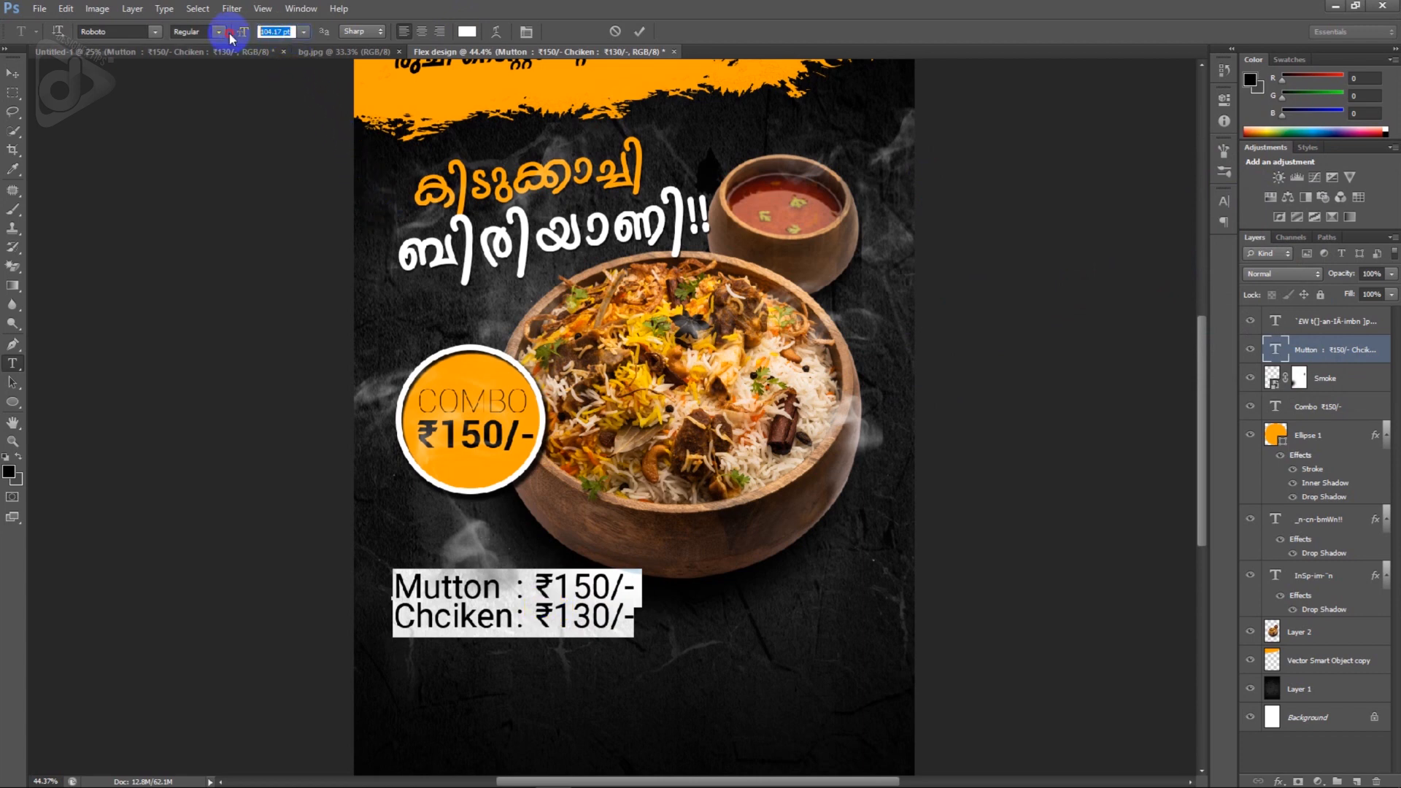
text(66)
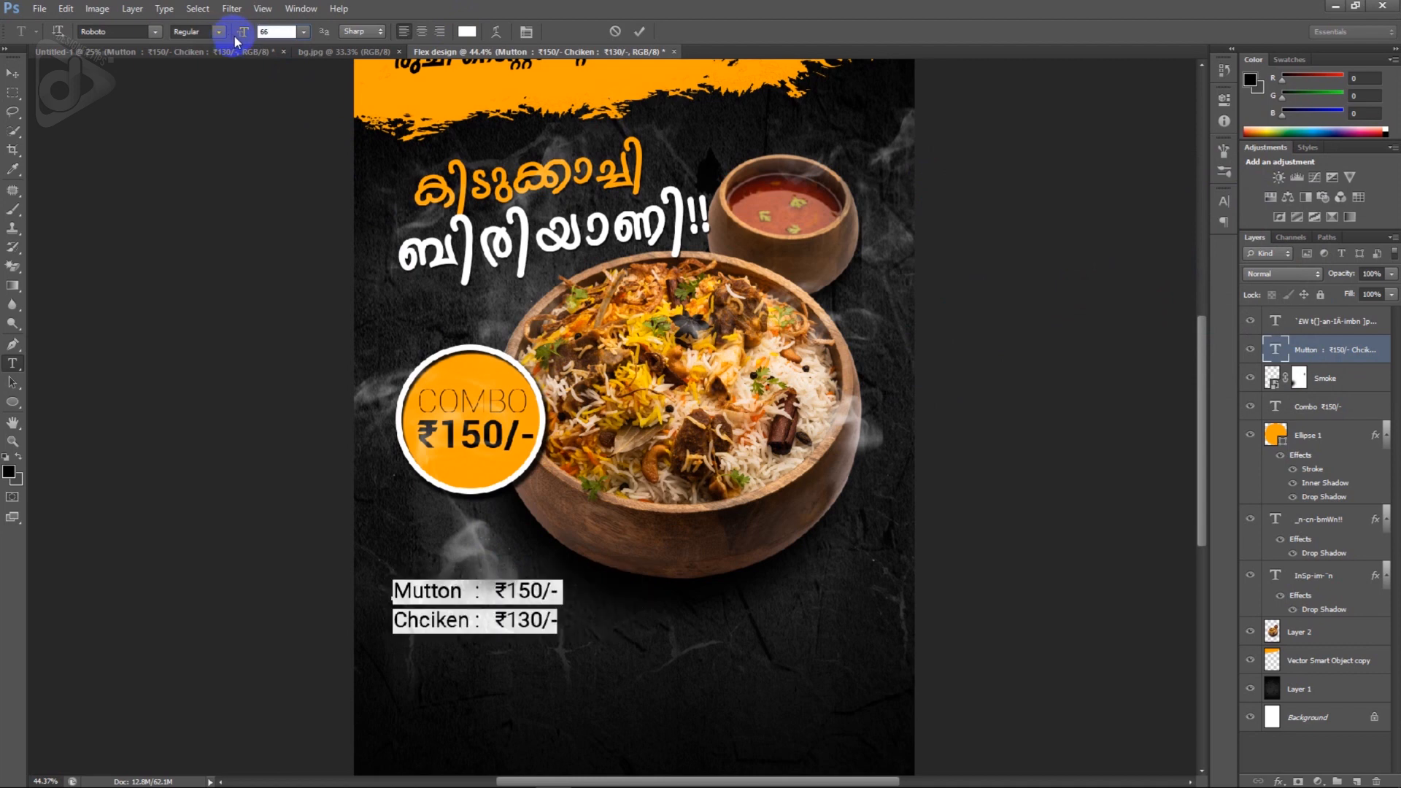
click(13, 73)
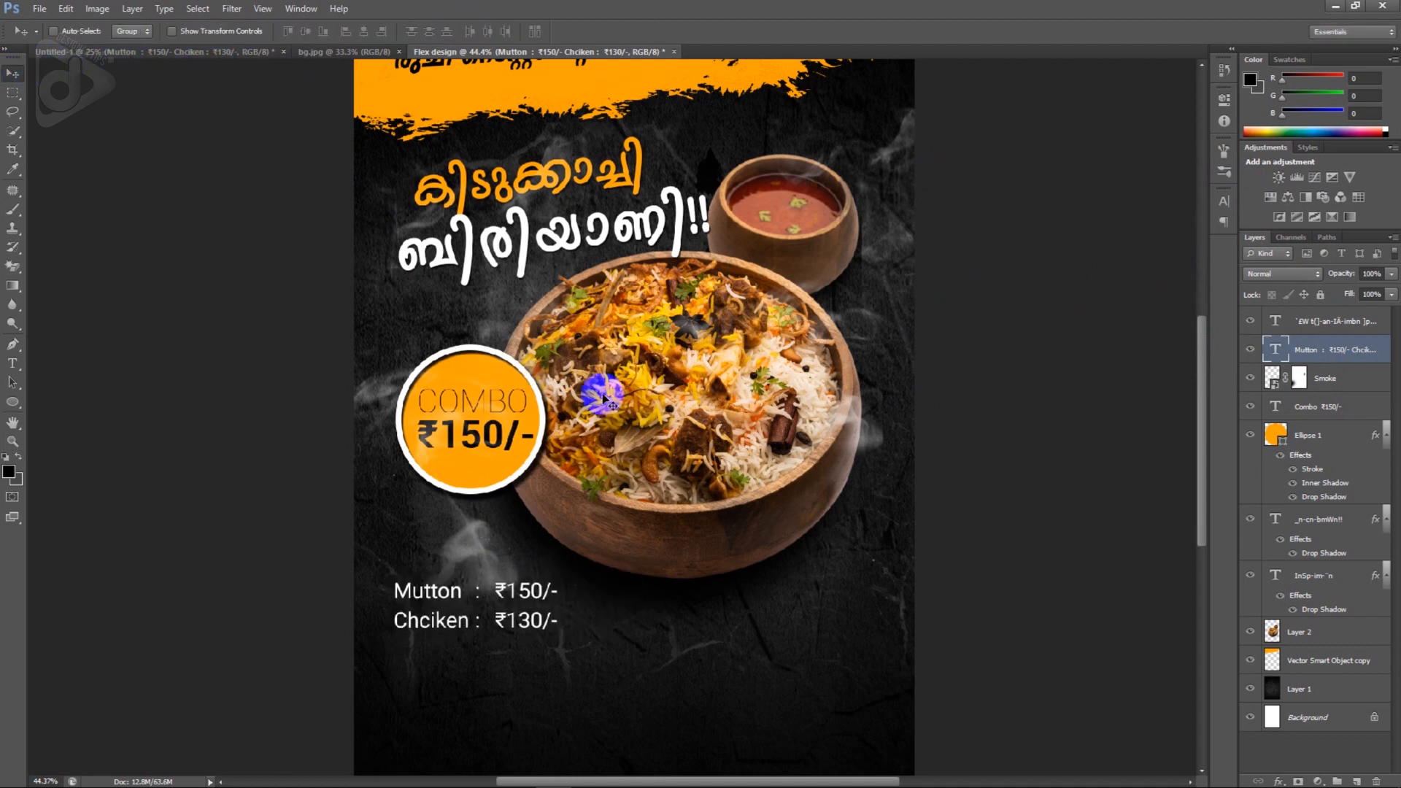
key(shift+Left)
key(shift+Left)
key(shift+Up)
key(shift+Up)
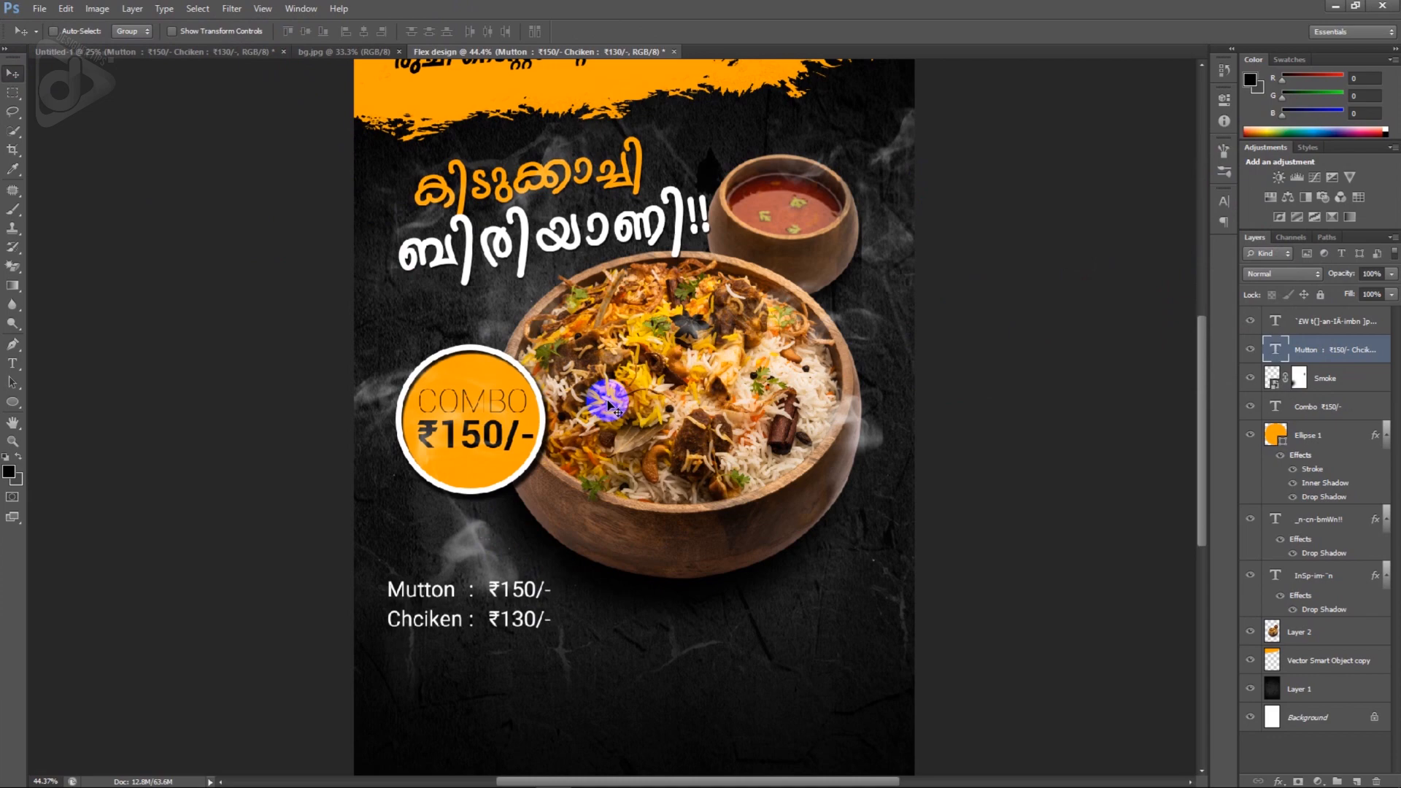
- Draw a black rectangle shape about 539 by 81 px over the Mutton price line
scroll(489, 704, up, 2)
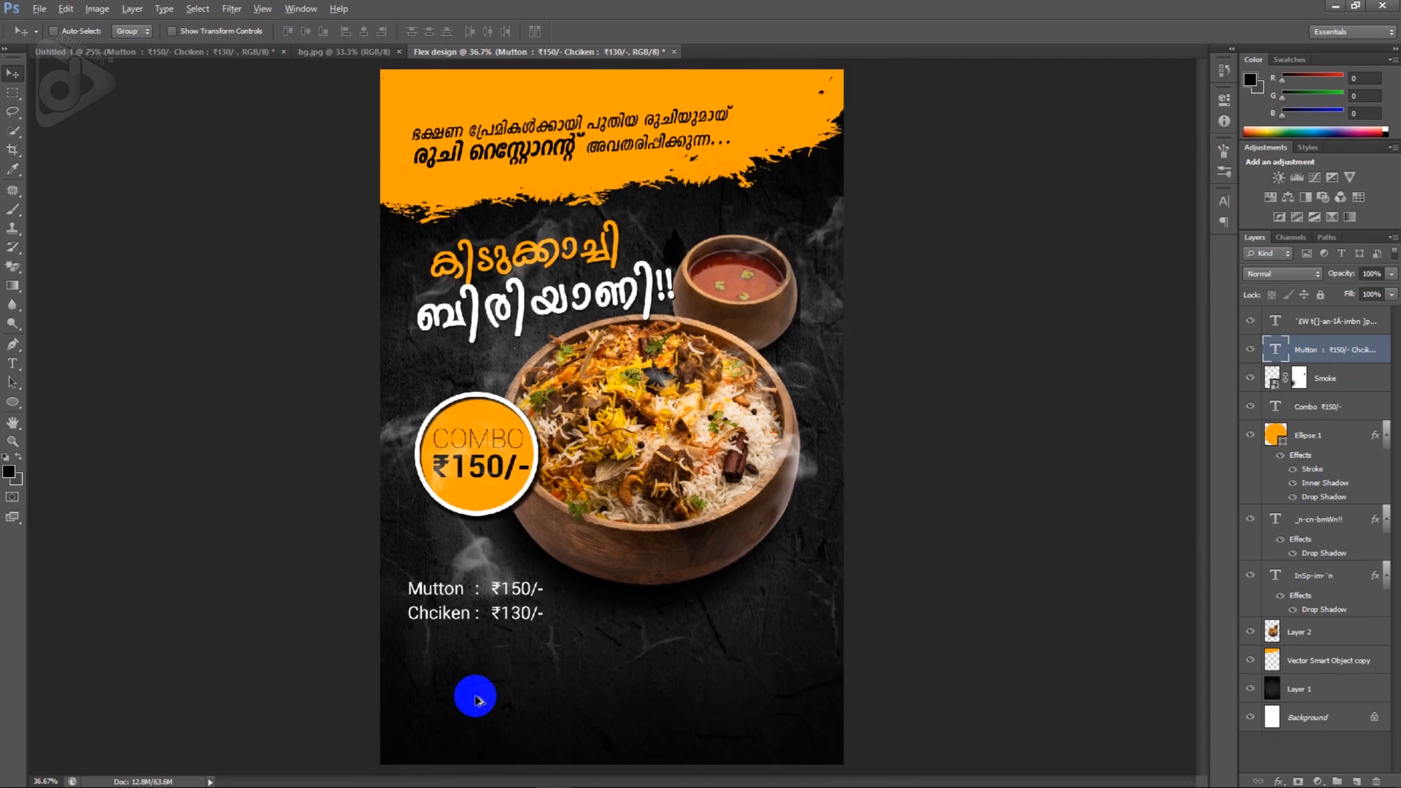
scroll(497, 708, down, 2)
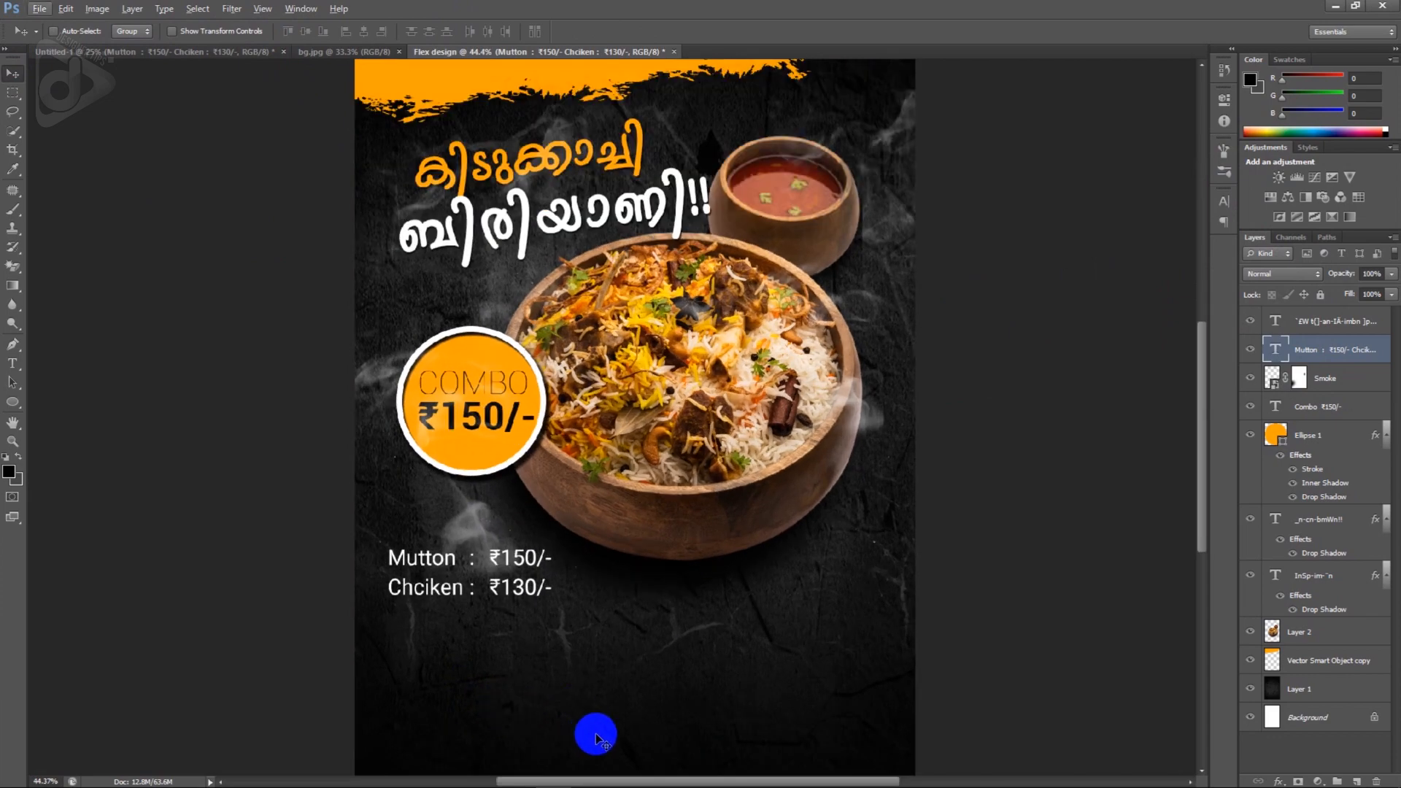
scroll(525, 700, up, 3)
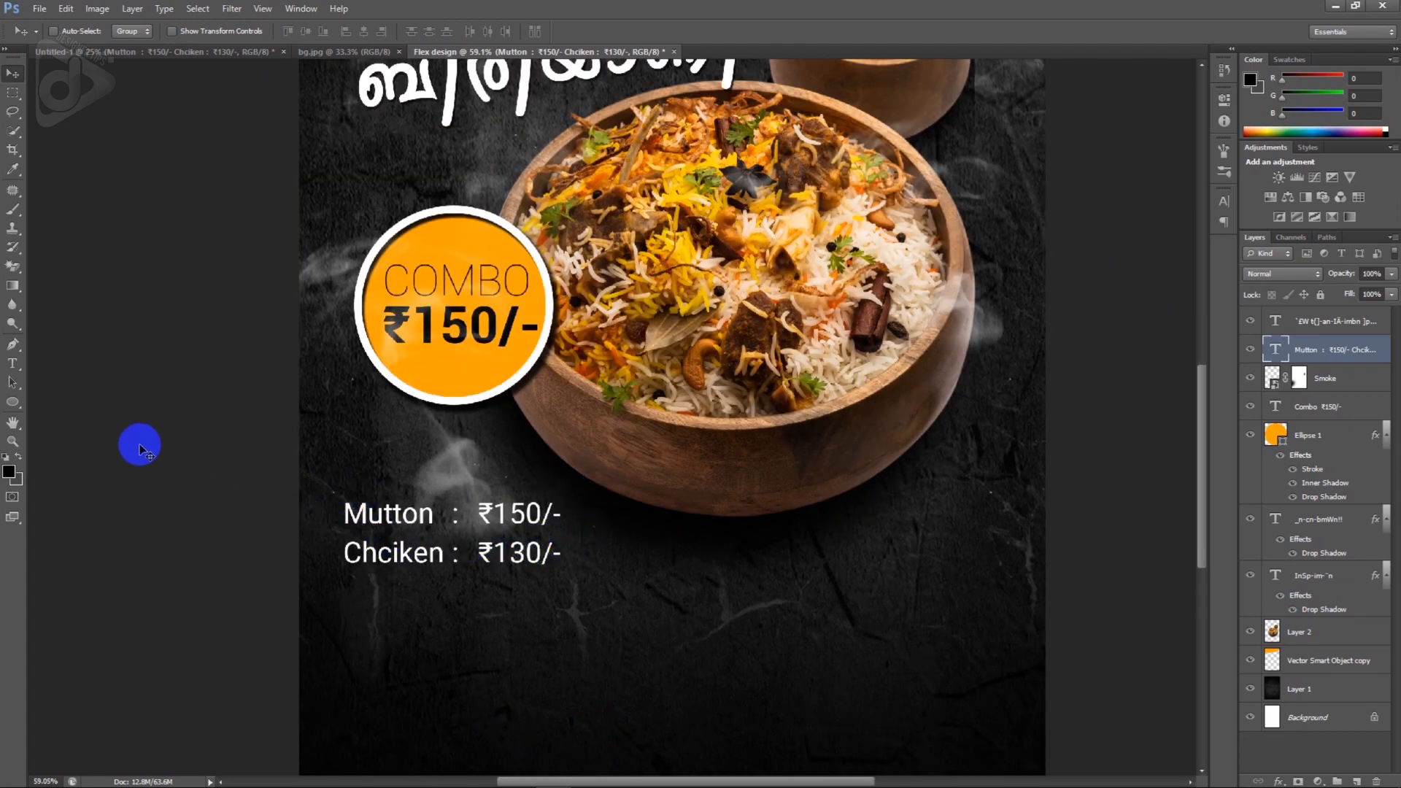
click(13, 402)
drag(13, 402, 29, 404)
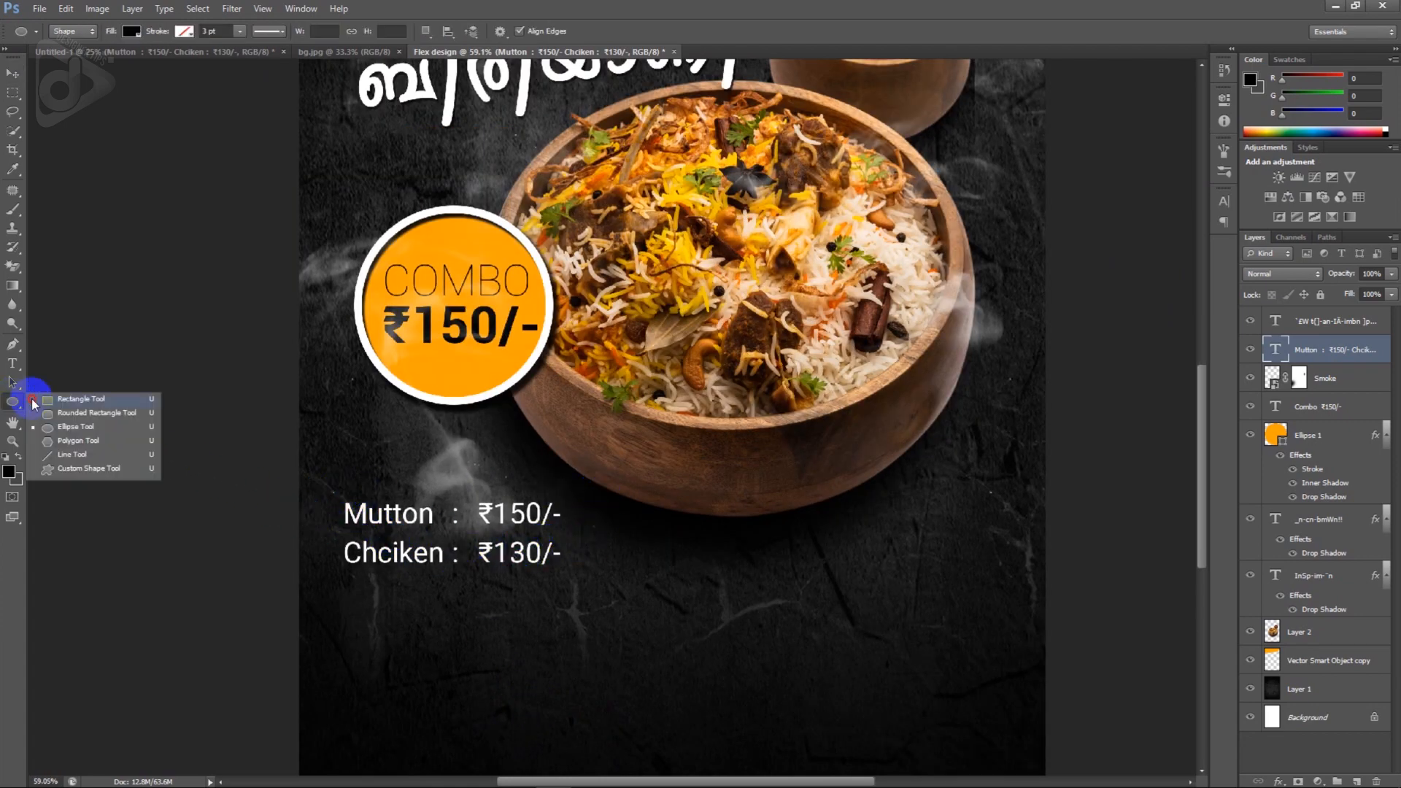
click(52, 399)
scroll(260, 513, up, 2)
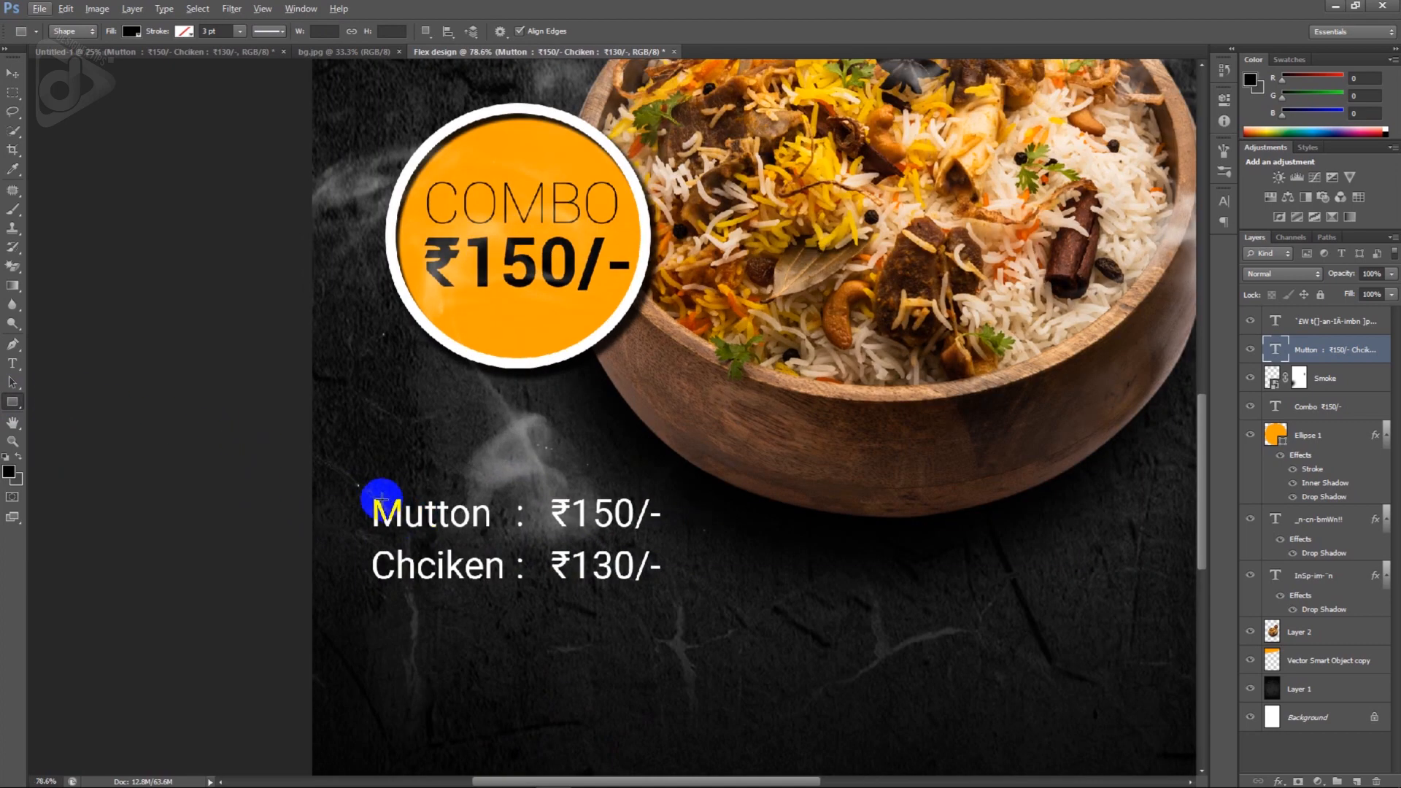
drag(360, 489, 669, 537)
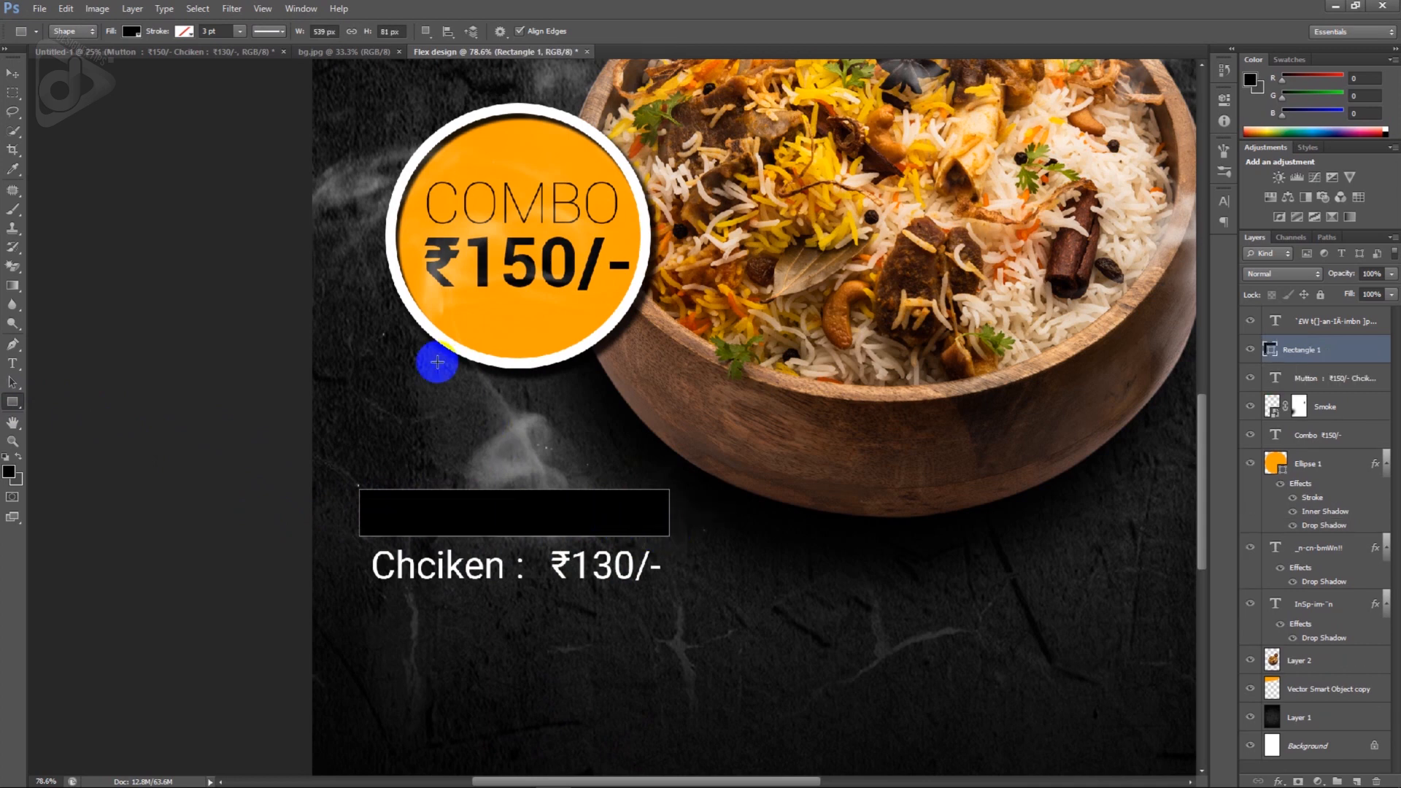
- Remove the fill from the rectangle around the Mutton price line and give it a white 2 pt stroke
click(132, 31)
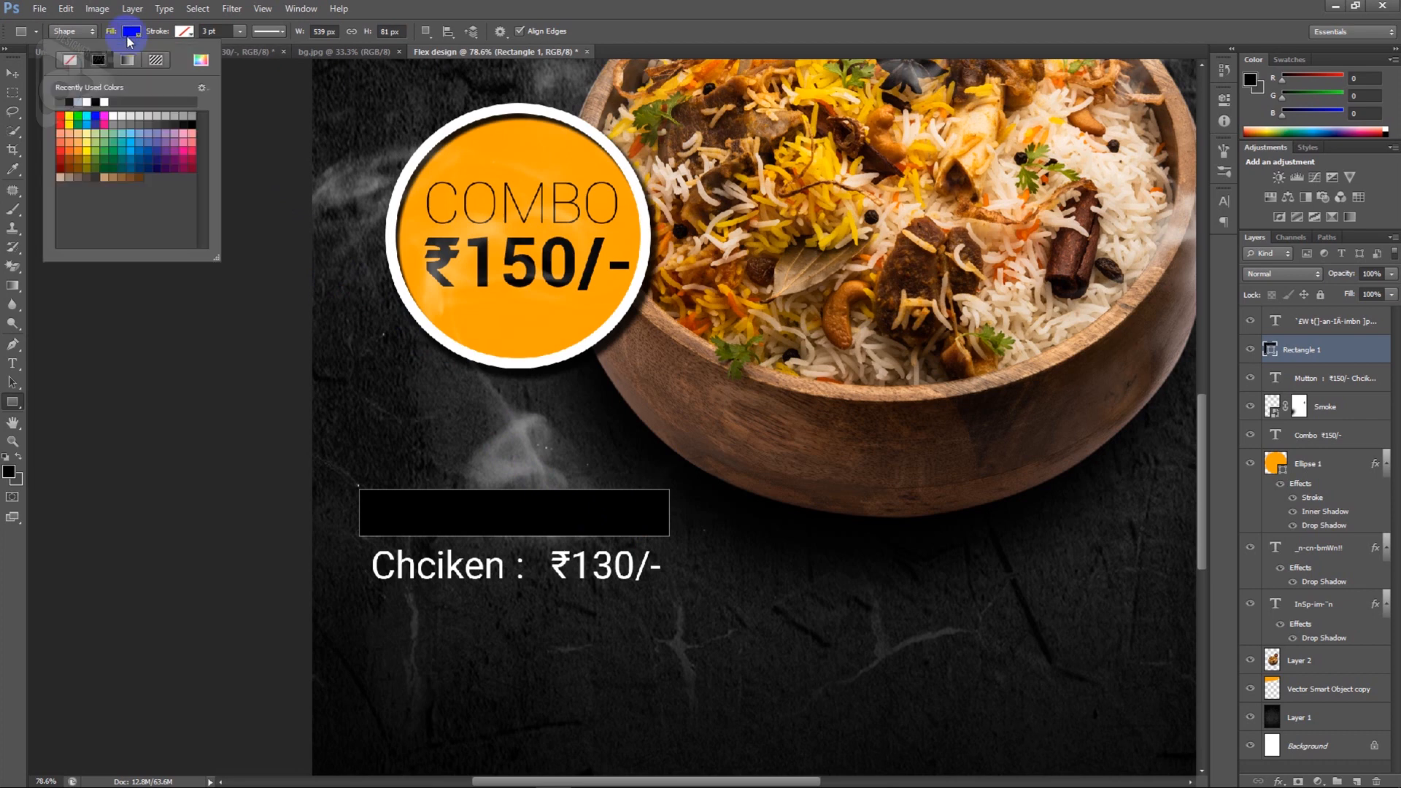
click(71, 61)
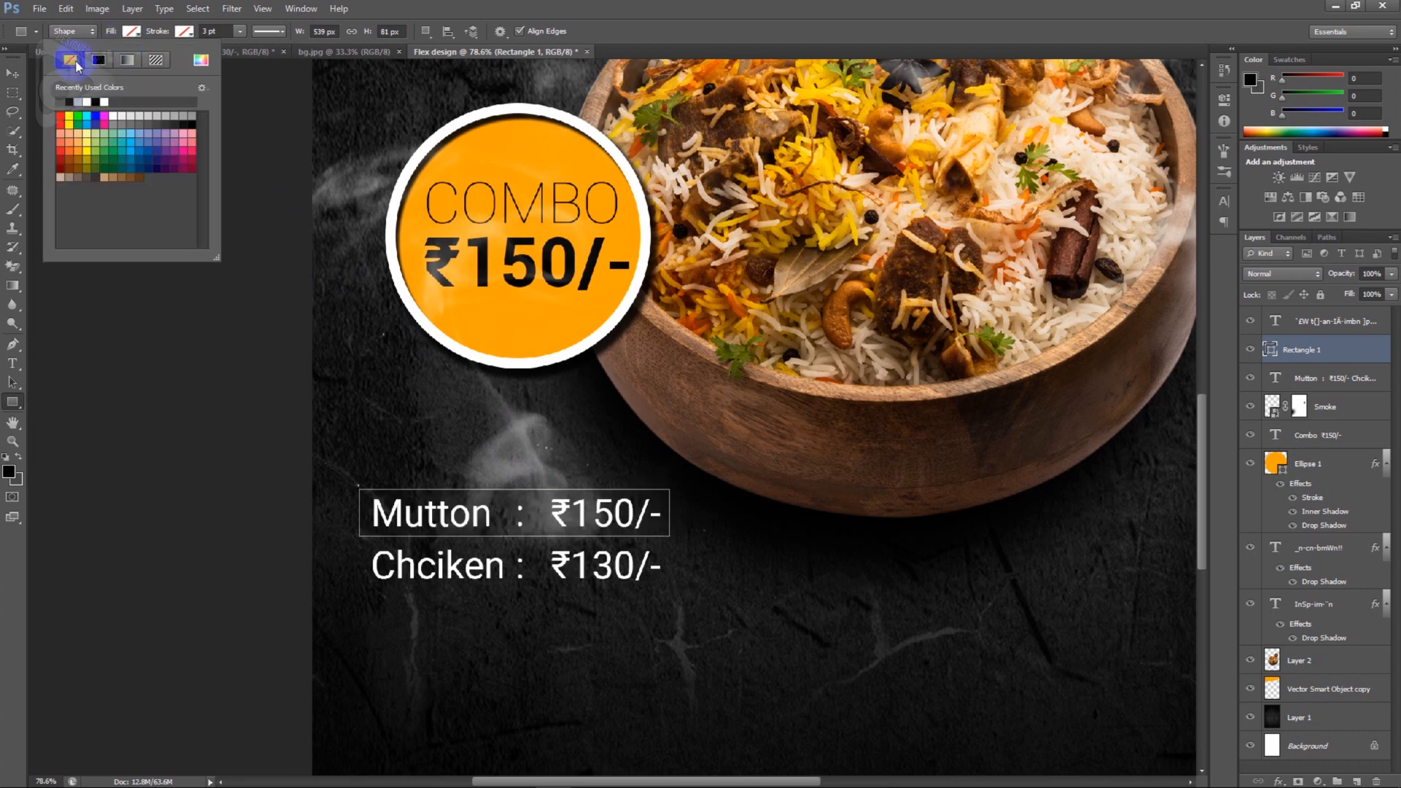
click(186, 33)
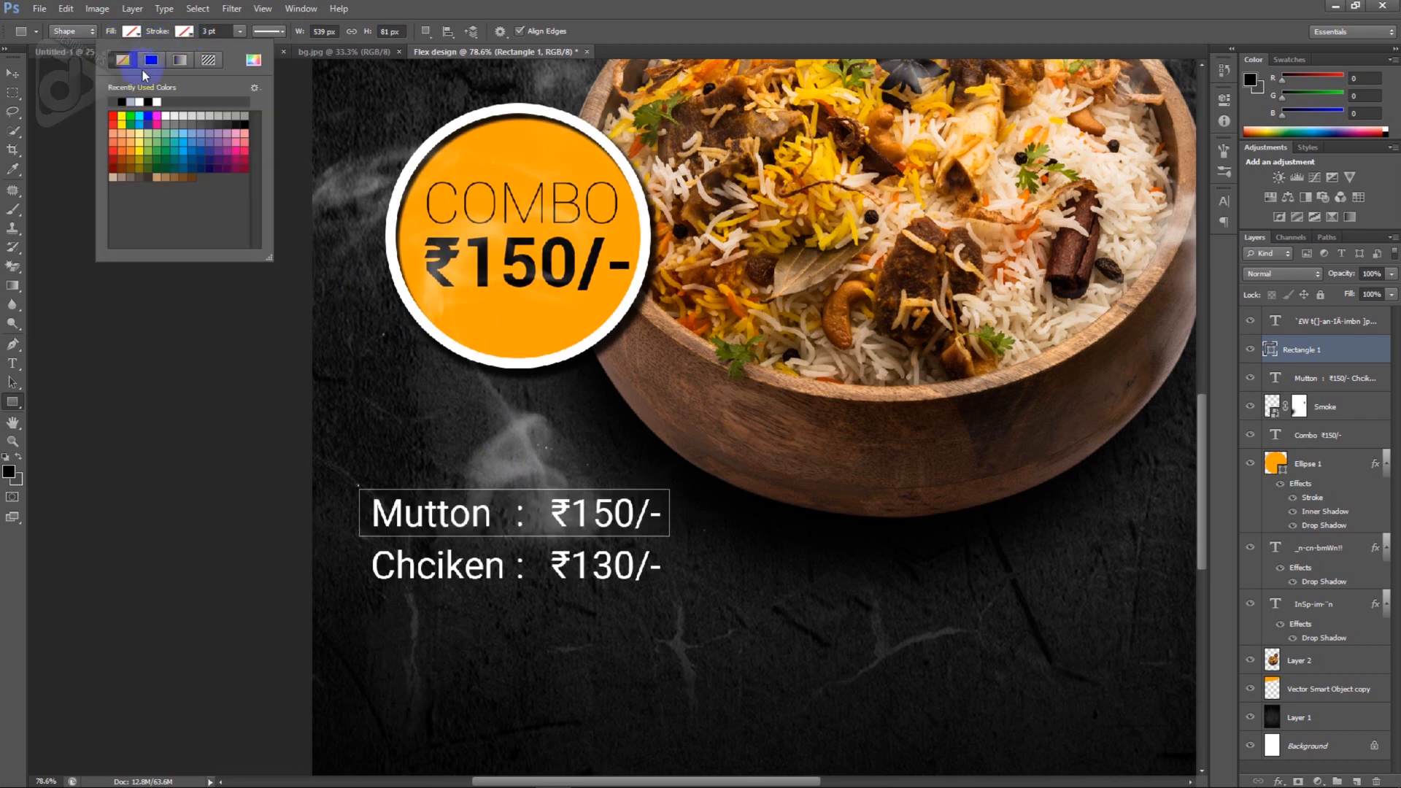
click(145, 102)
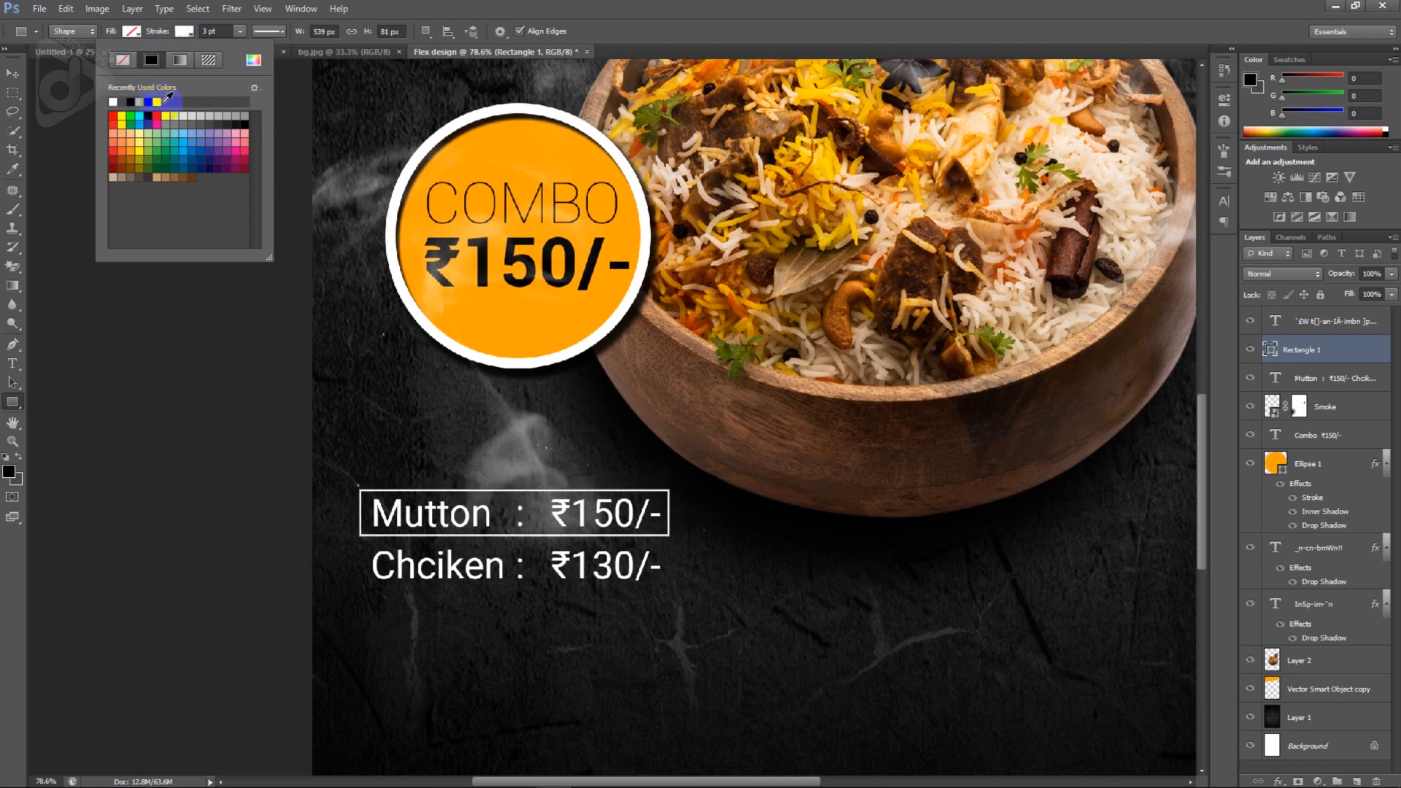
click(217, 31)
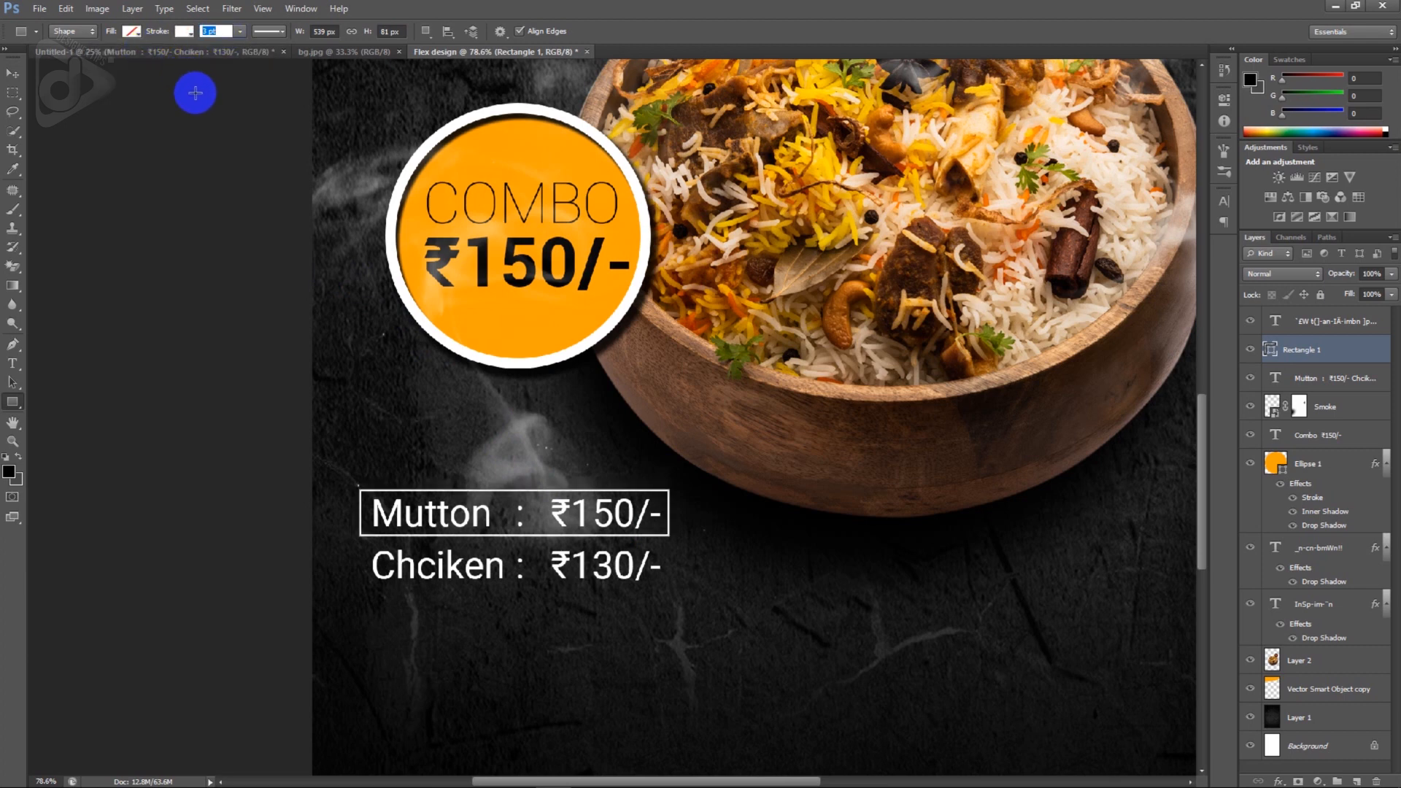
key(Return)
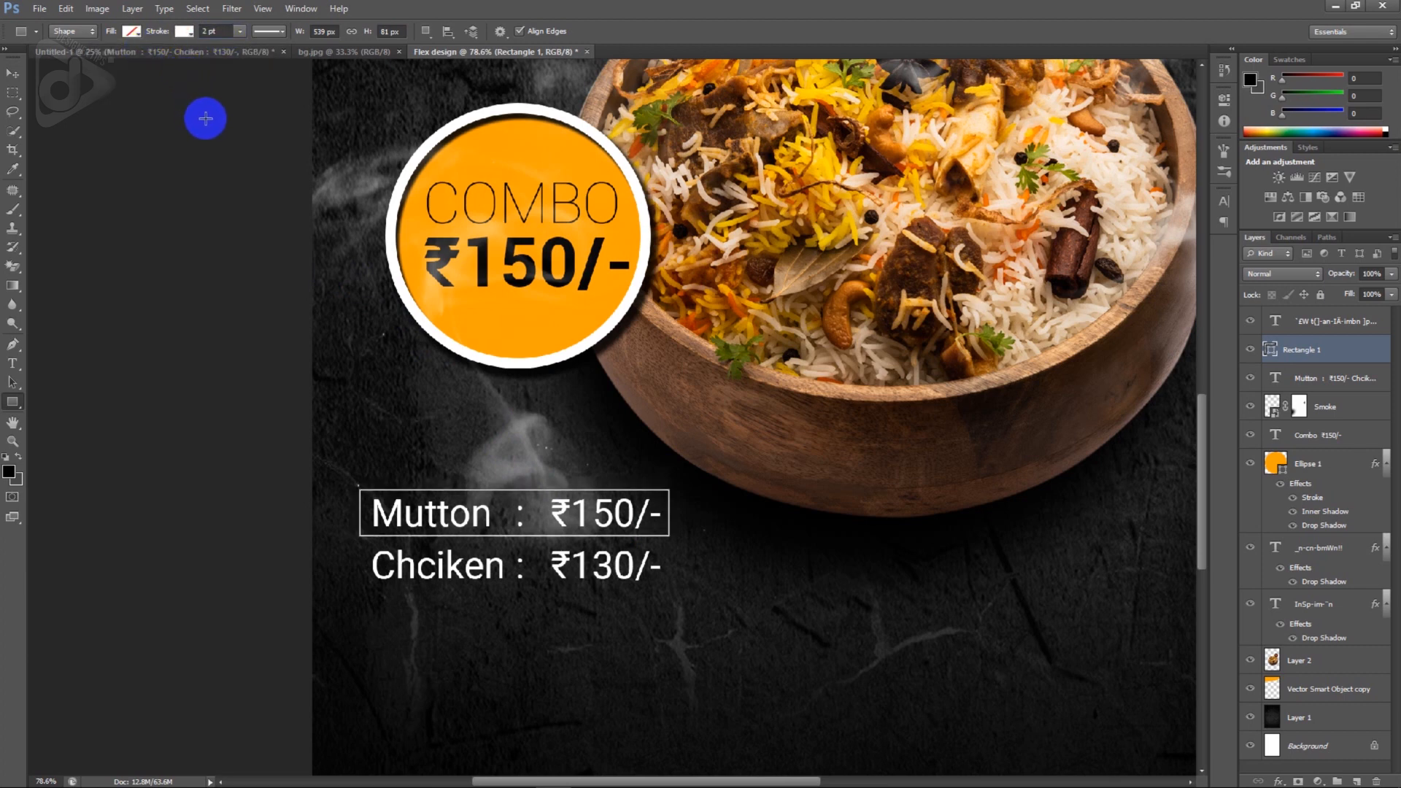
- Duplicate the white outline rectangle straight down so the copy frames the Chciken price line
click(12, 75)
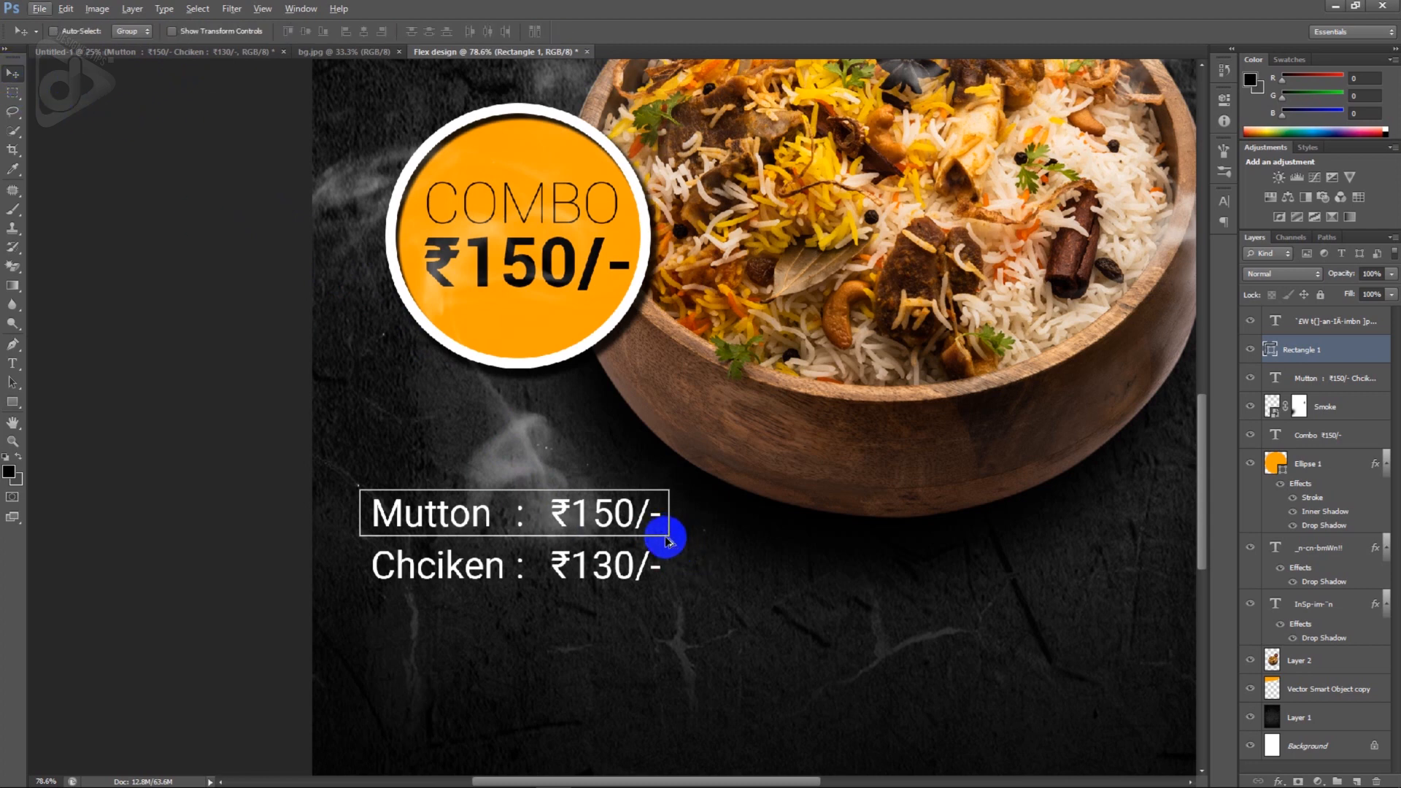
drag(666, 541, 674, 592)
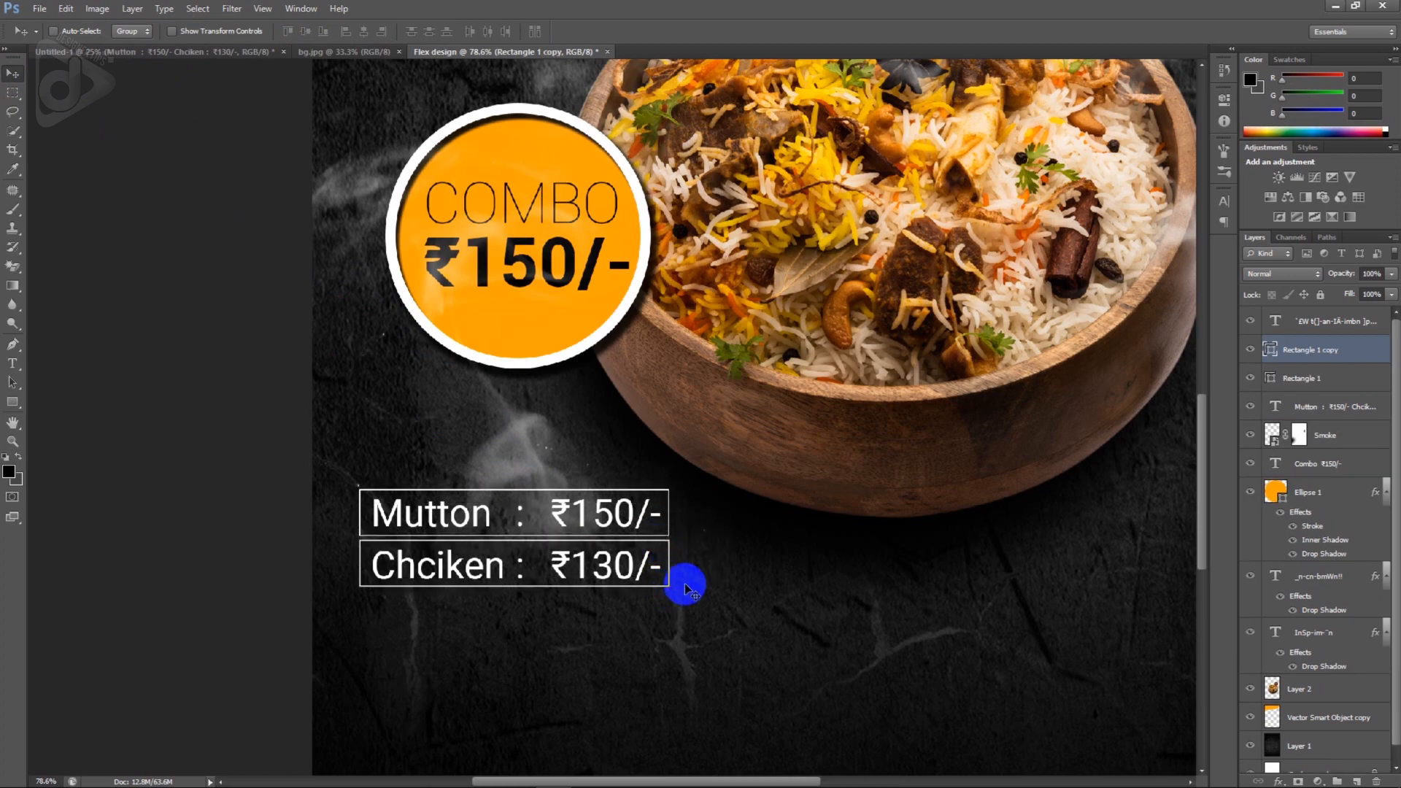
scroll(684, 586, down, 3)
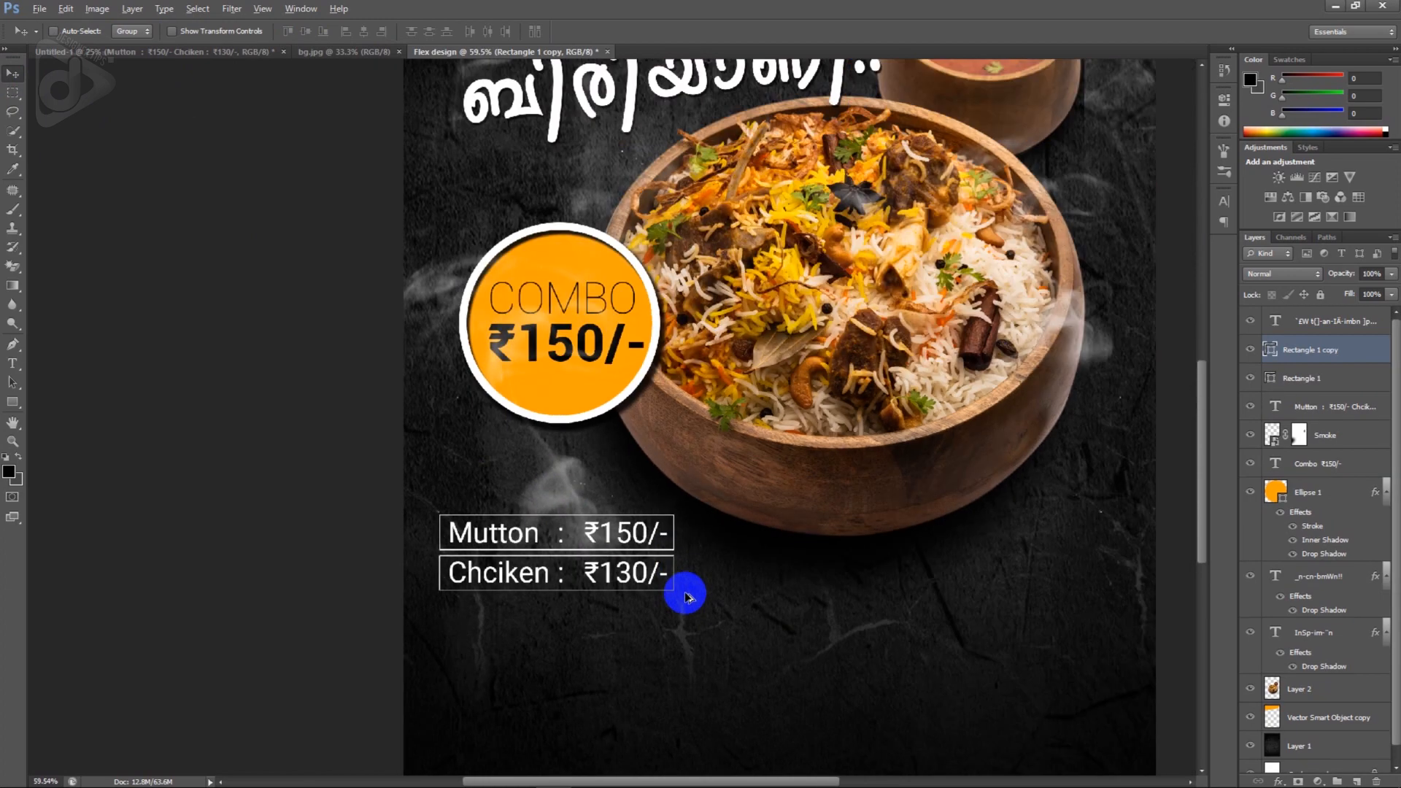
scroll(566, 591, down, 1)
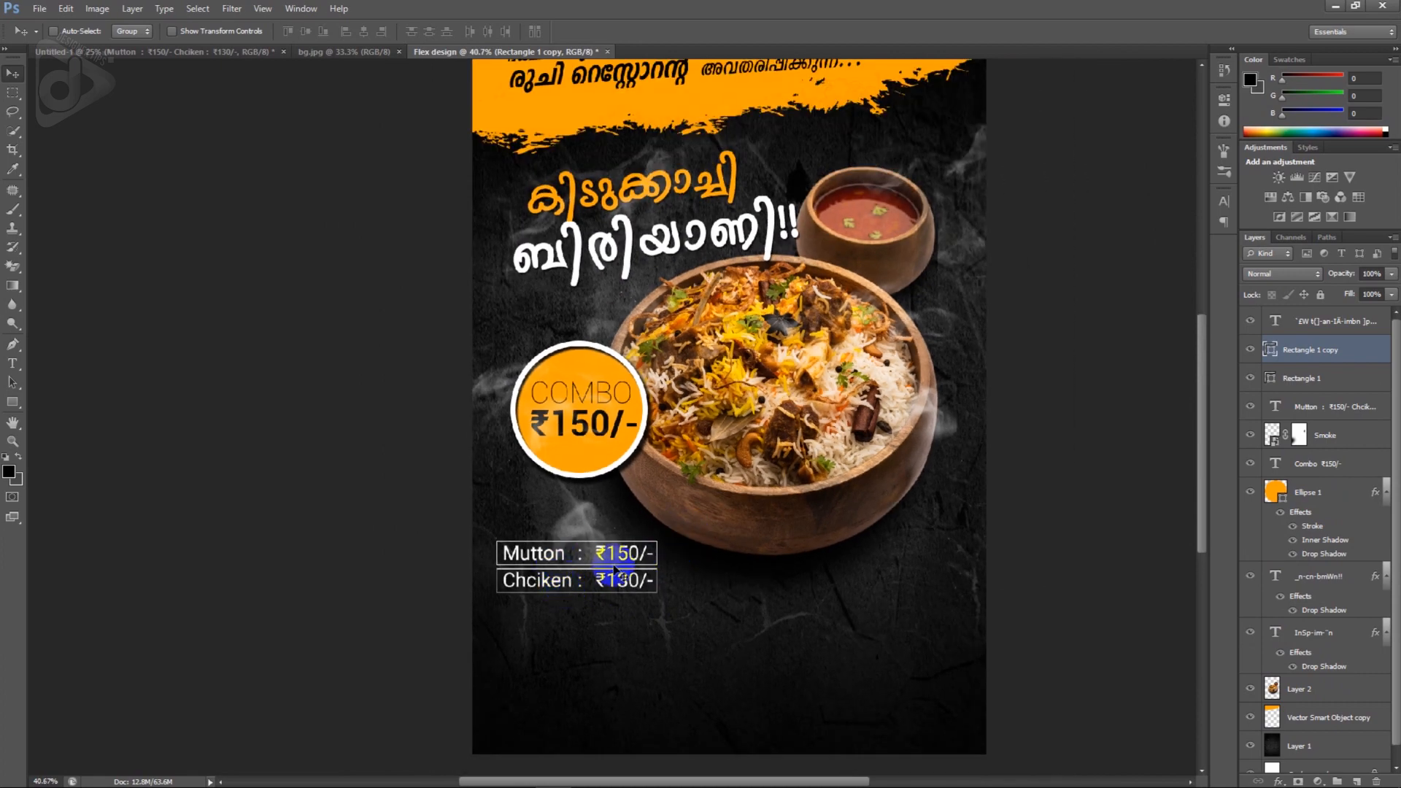
- Bring the BIRIYANI MENU text block from Untitled-1 into the Flex design poster, placing it below the price list
scroll(625, 591, up, 1)
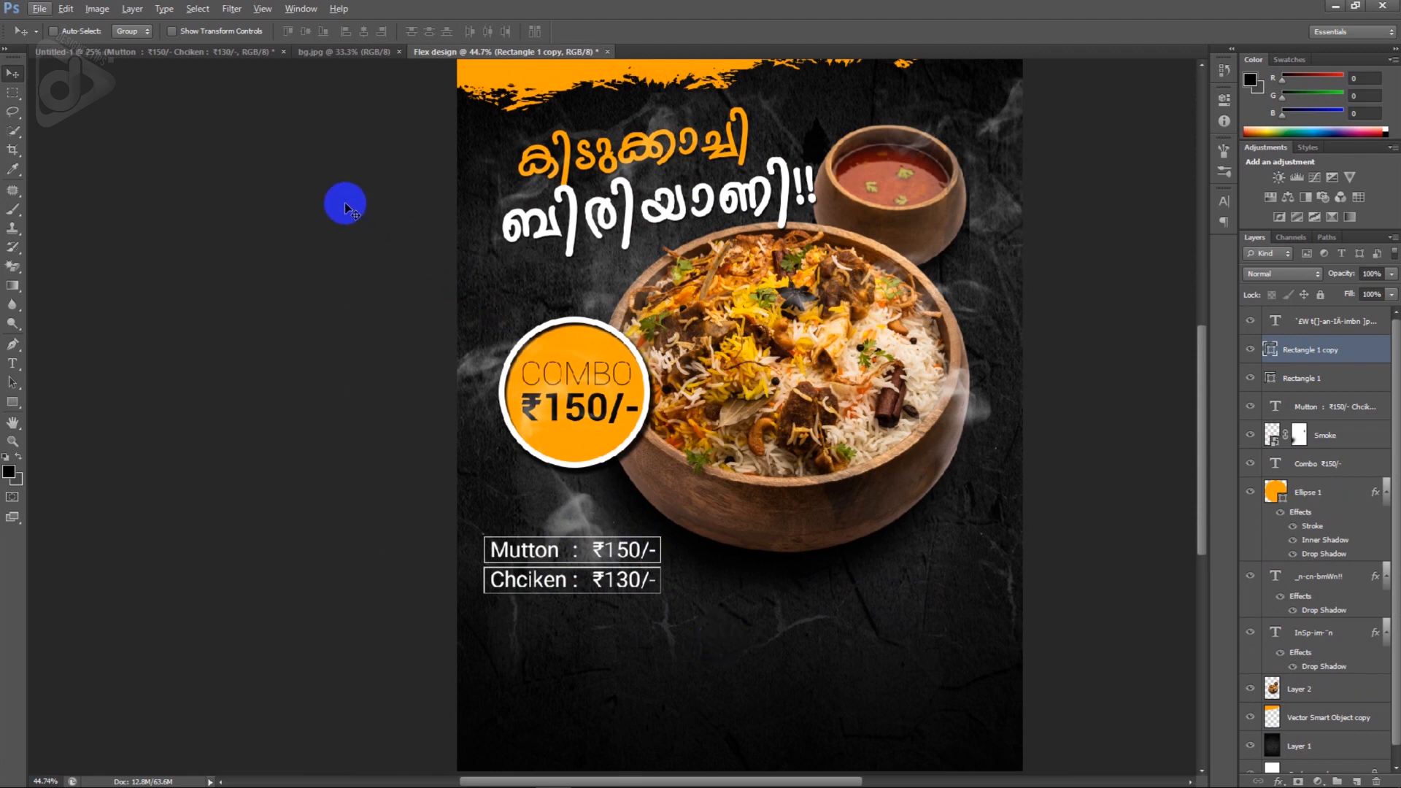
click(201, 53)
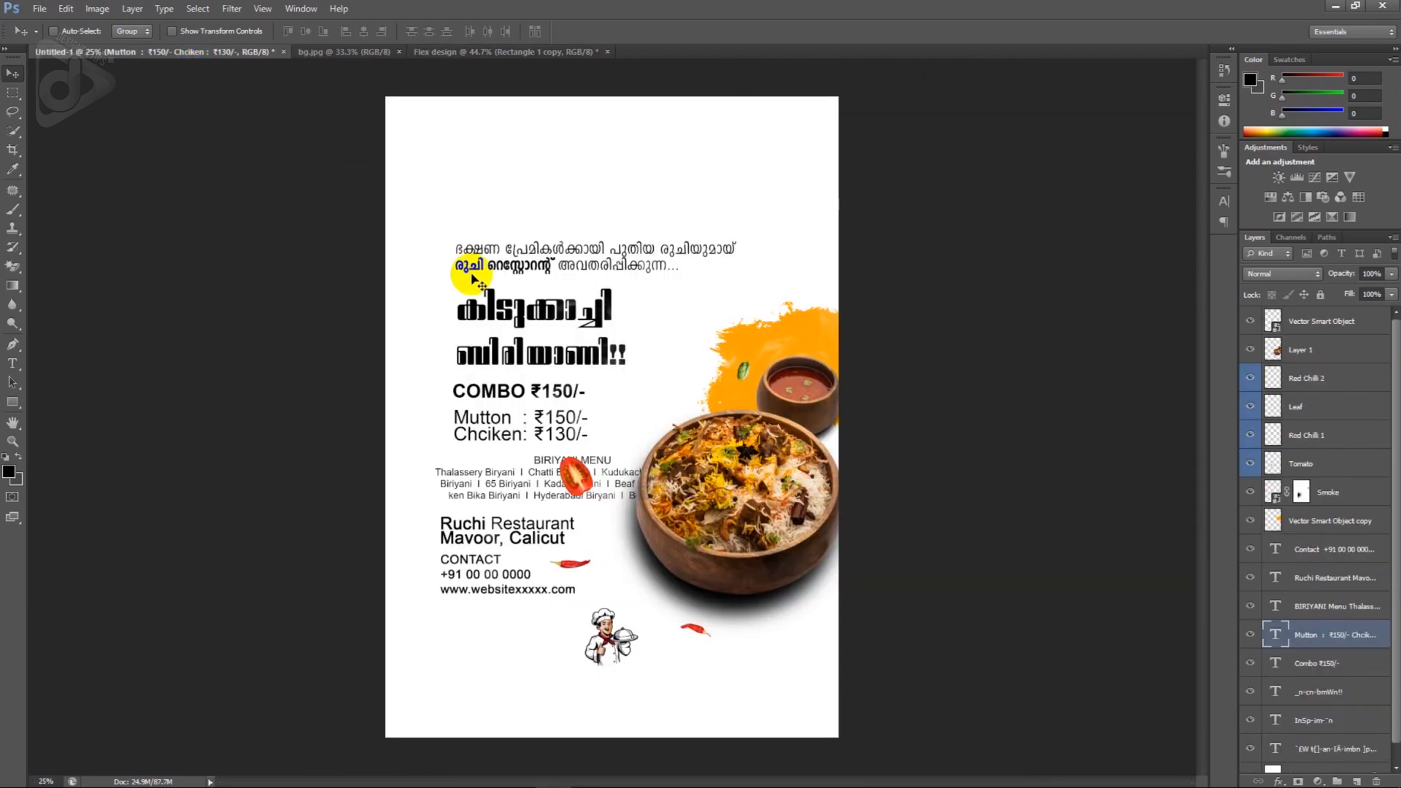
drag(606, 476, 823, 648)
- Colour all of the BIRIYANI MENU text block white (ffffff) and set its font to Roboto
click(823, 643)
key(ctrl+a)
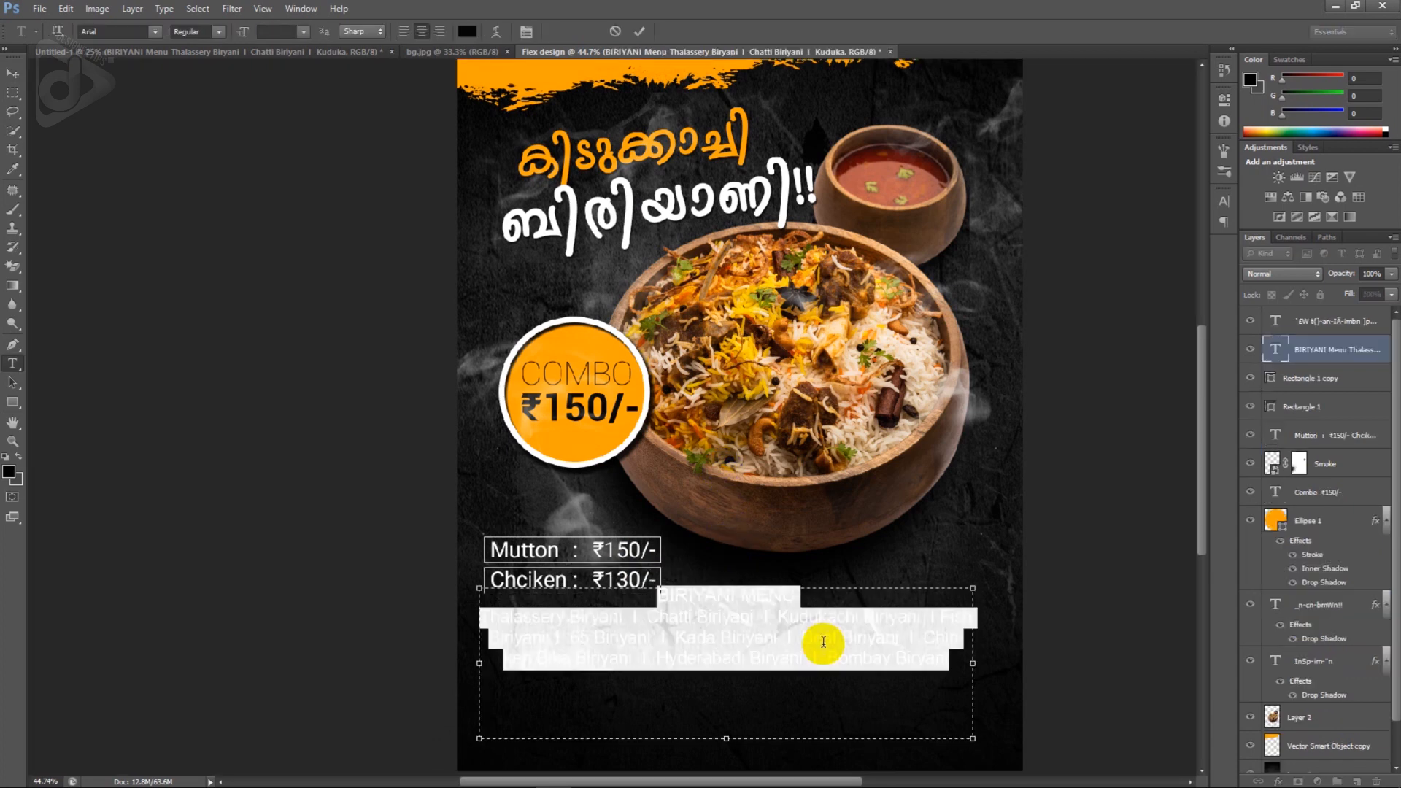
click(468, 33)
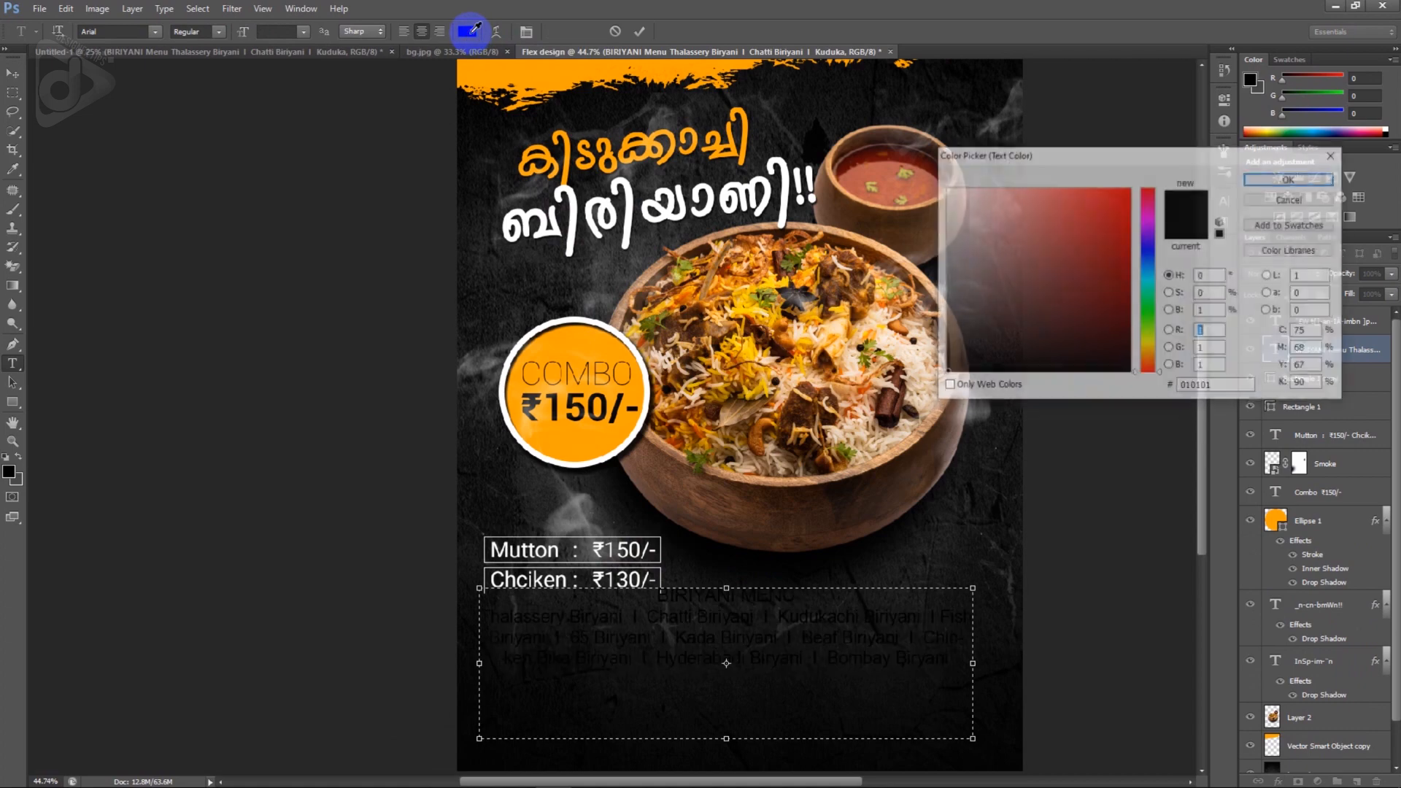
click(913, 166)
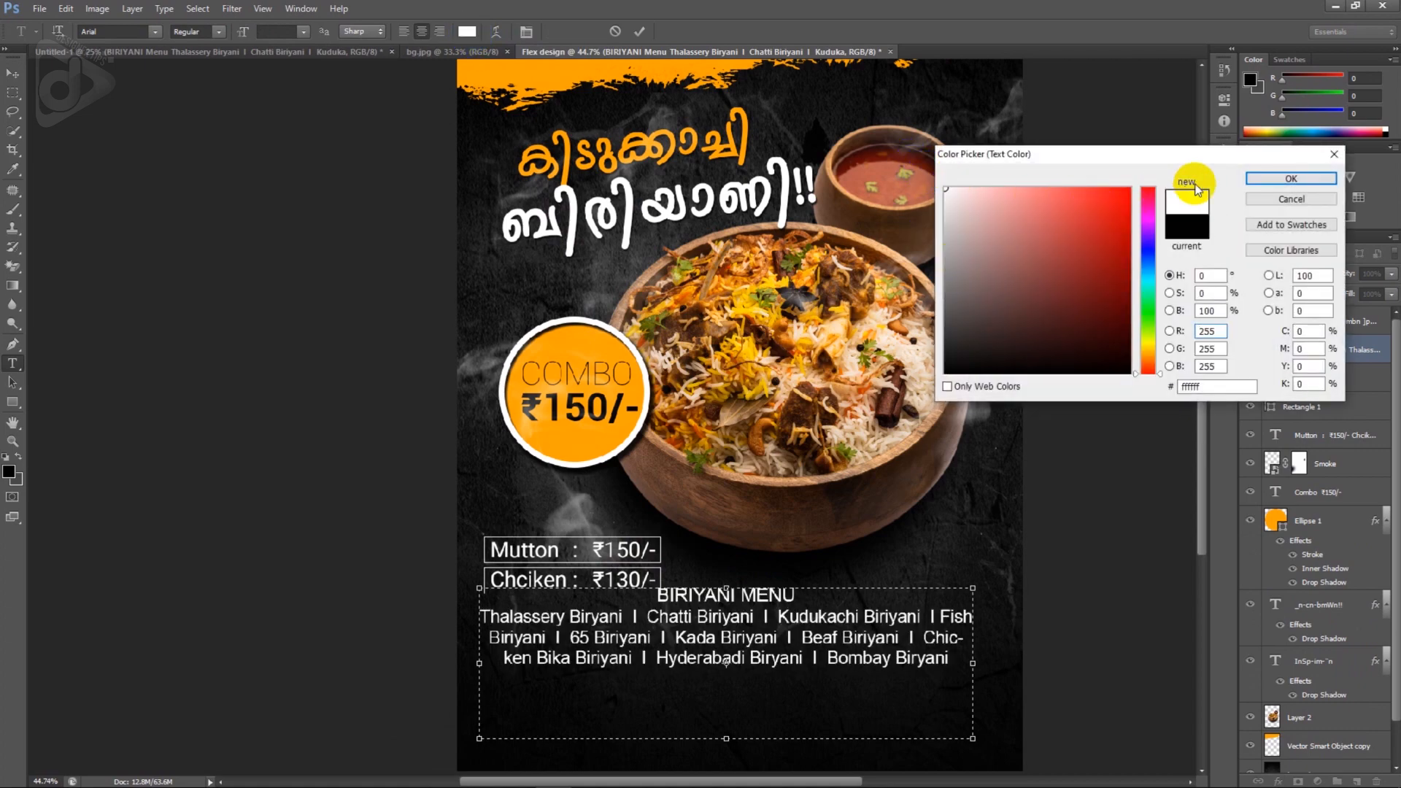
click(1257, 182)
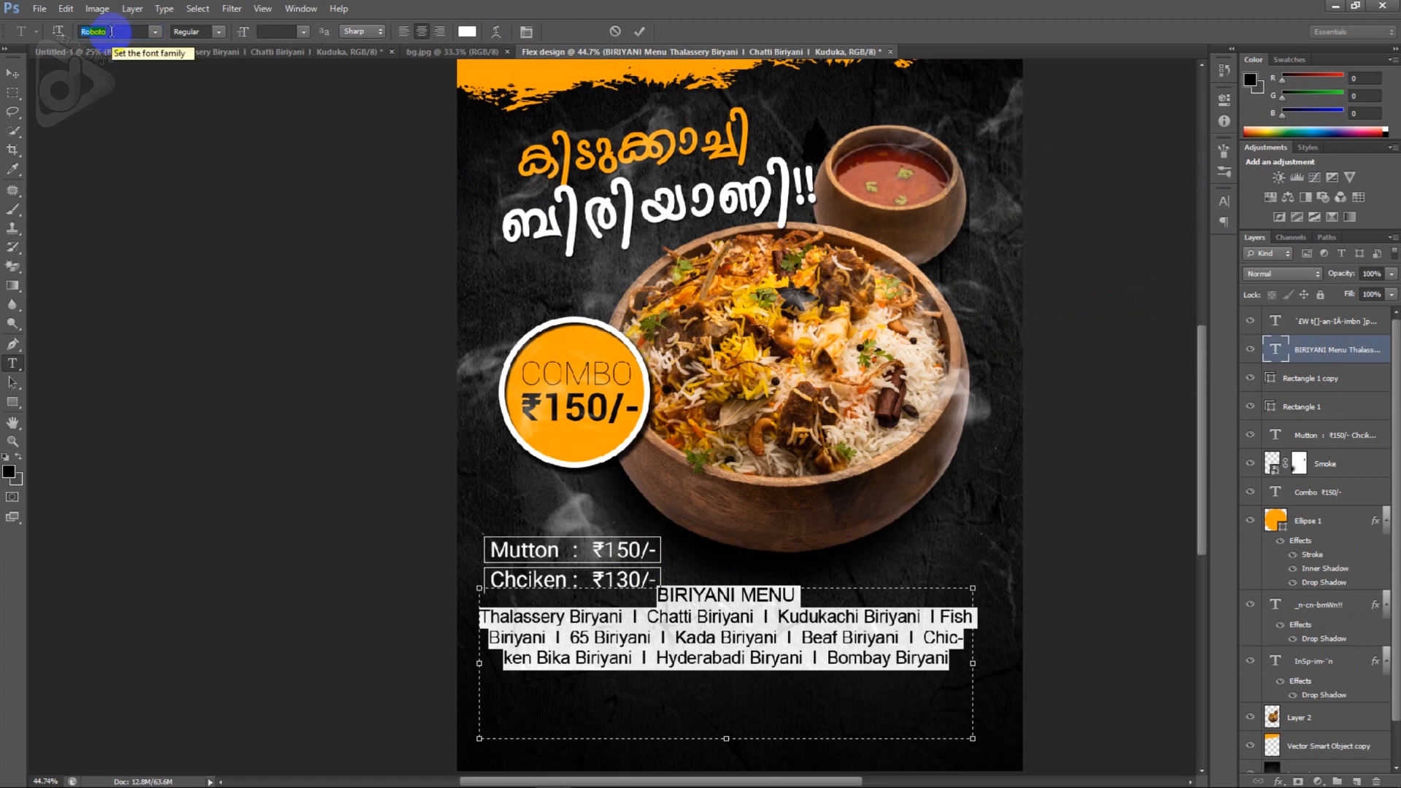
key(Return)
click(722, 661)
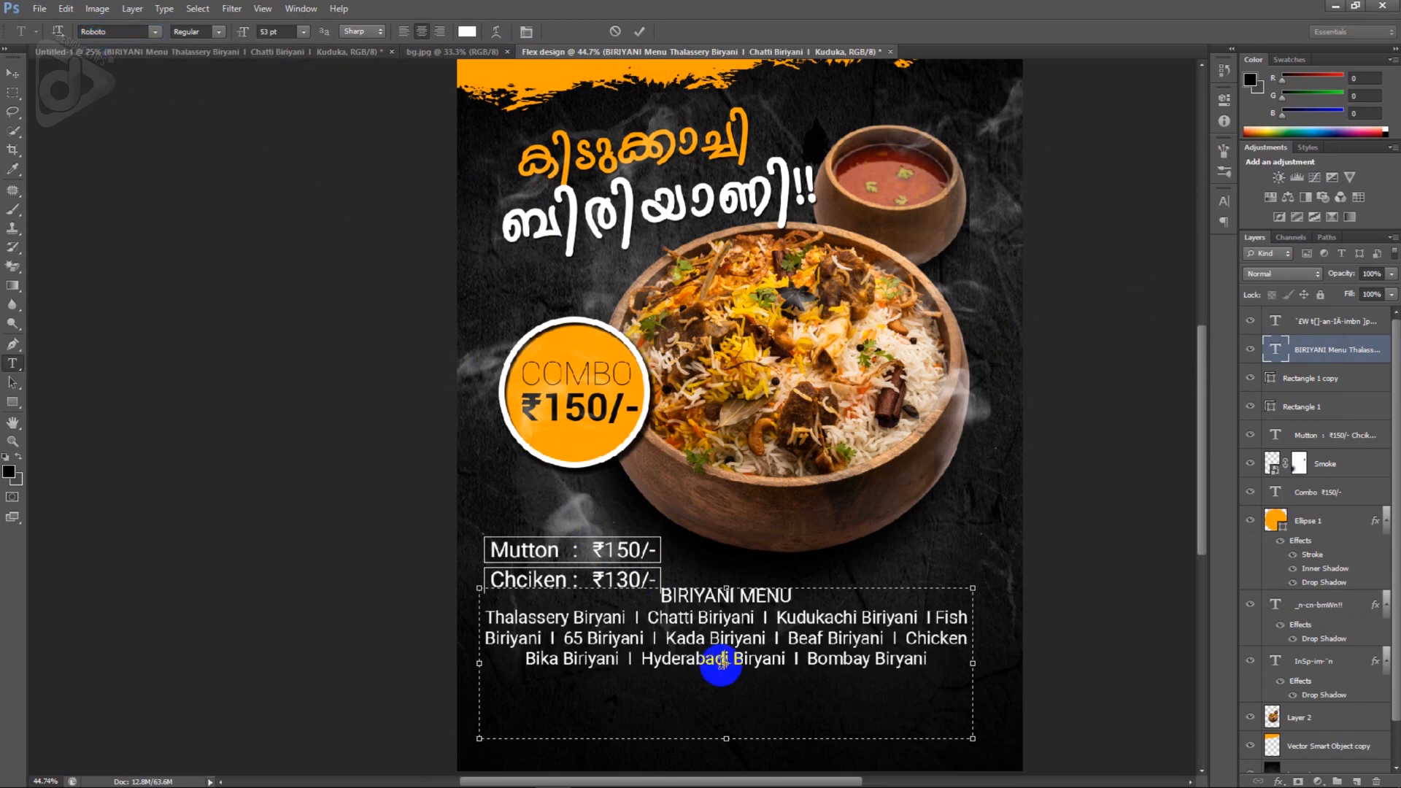
- Make the BIRIYANI MENU heading line Roboto Bold at 32 pt
drag(818, 596, 662, 596)
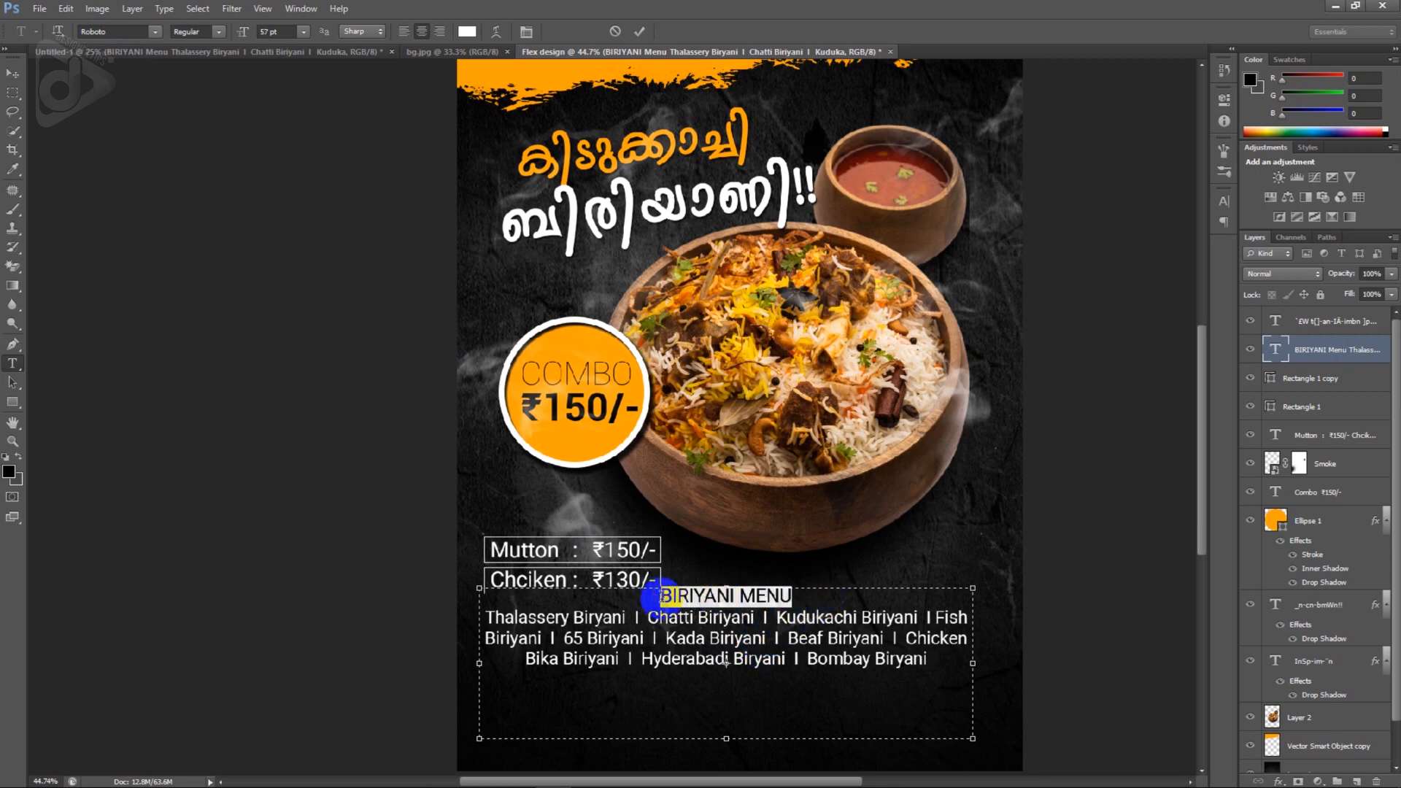
click(218, 31)
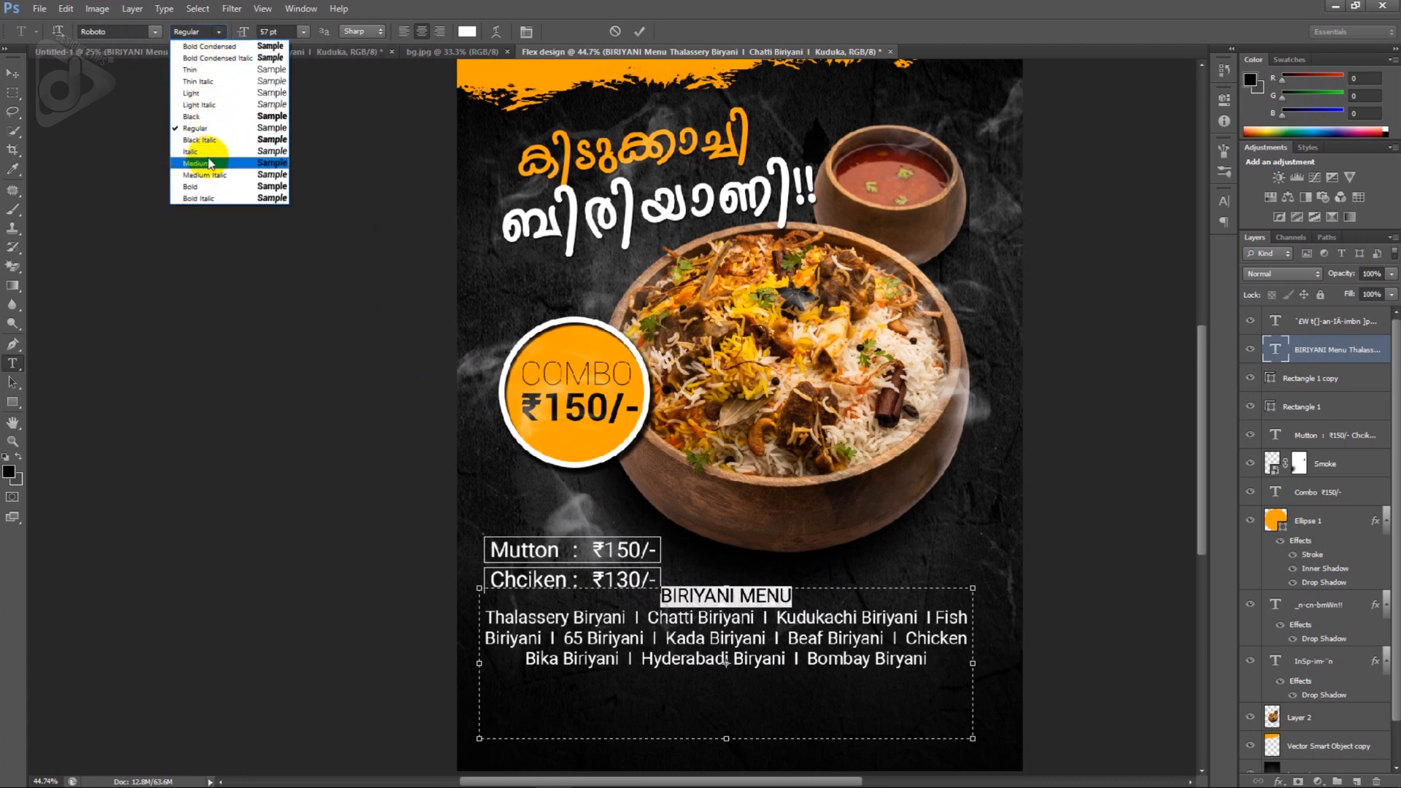
click(211, 186)
click(279, 32)
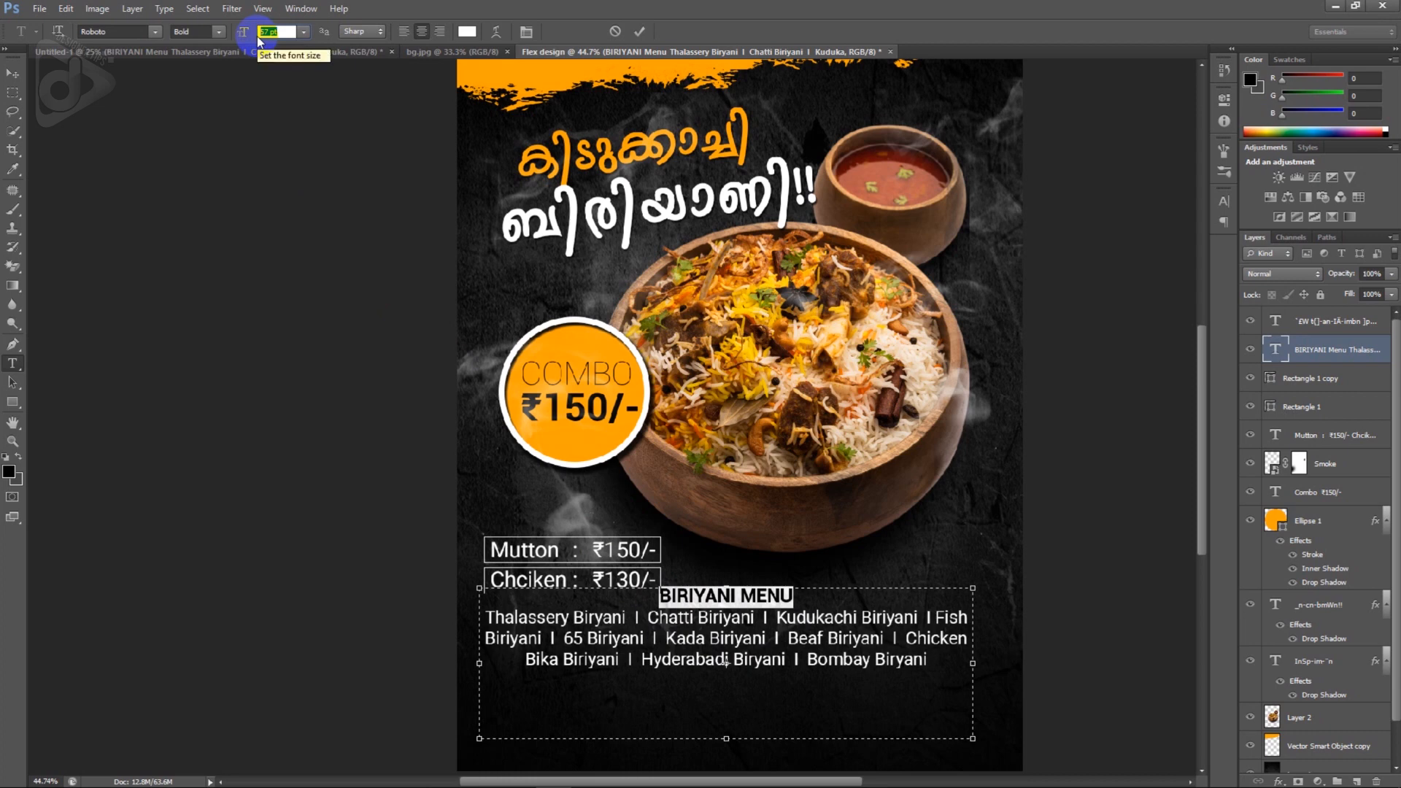
text(30)
key(Return)
- Set the list of biryani varieties under the BIRIYANI MENU heading to 28 pt
click(806, 639)
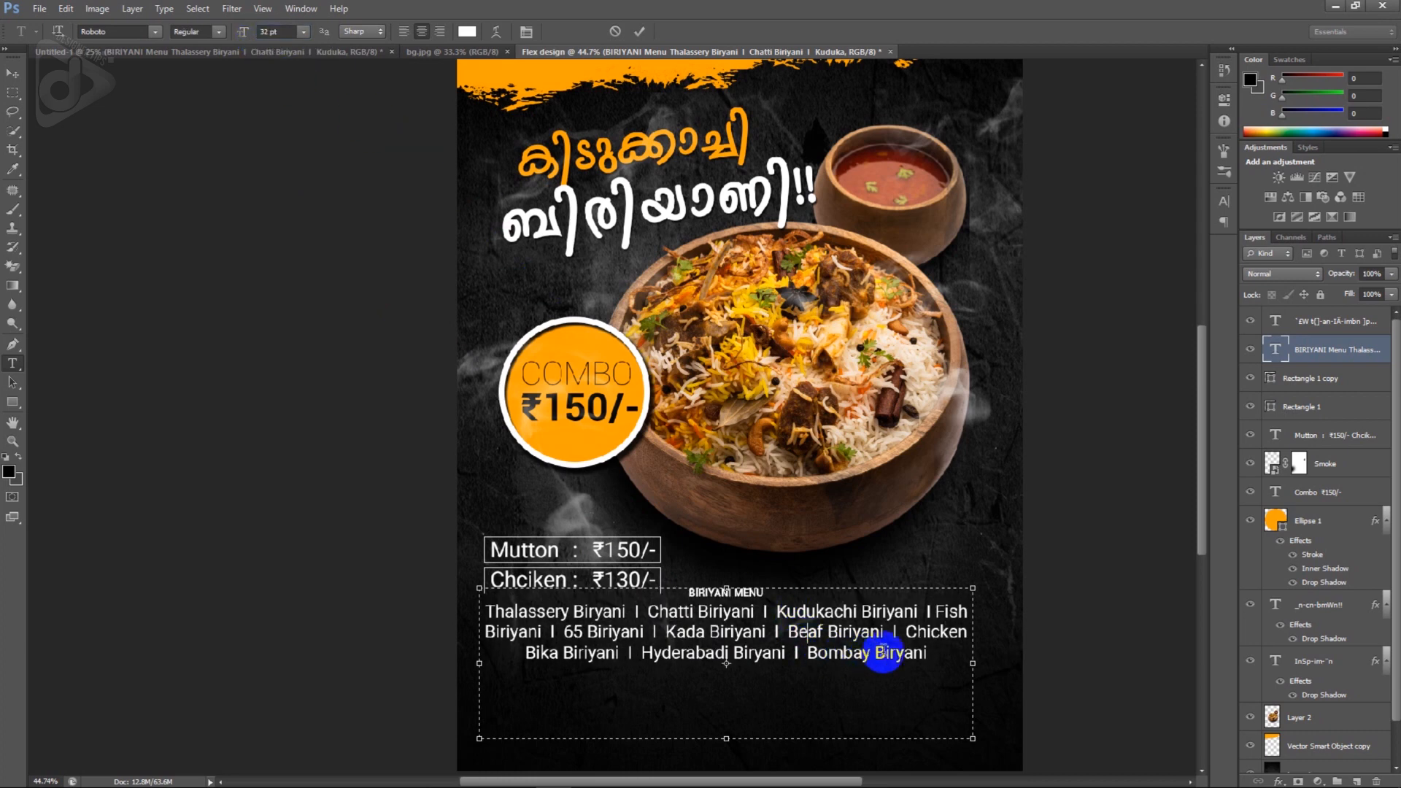
drag(938, 655, 480, 619)
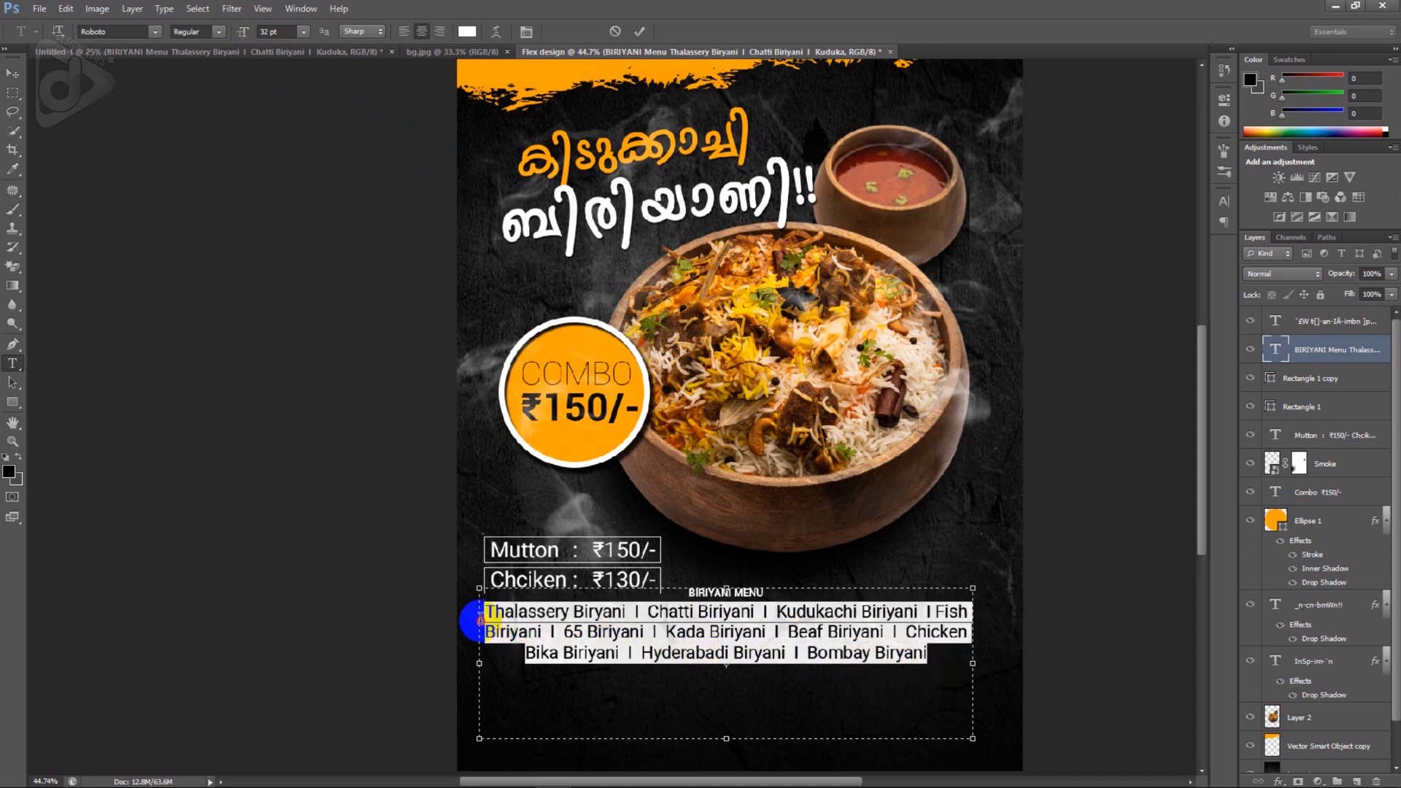
click(274, 32)
text(28)
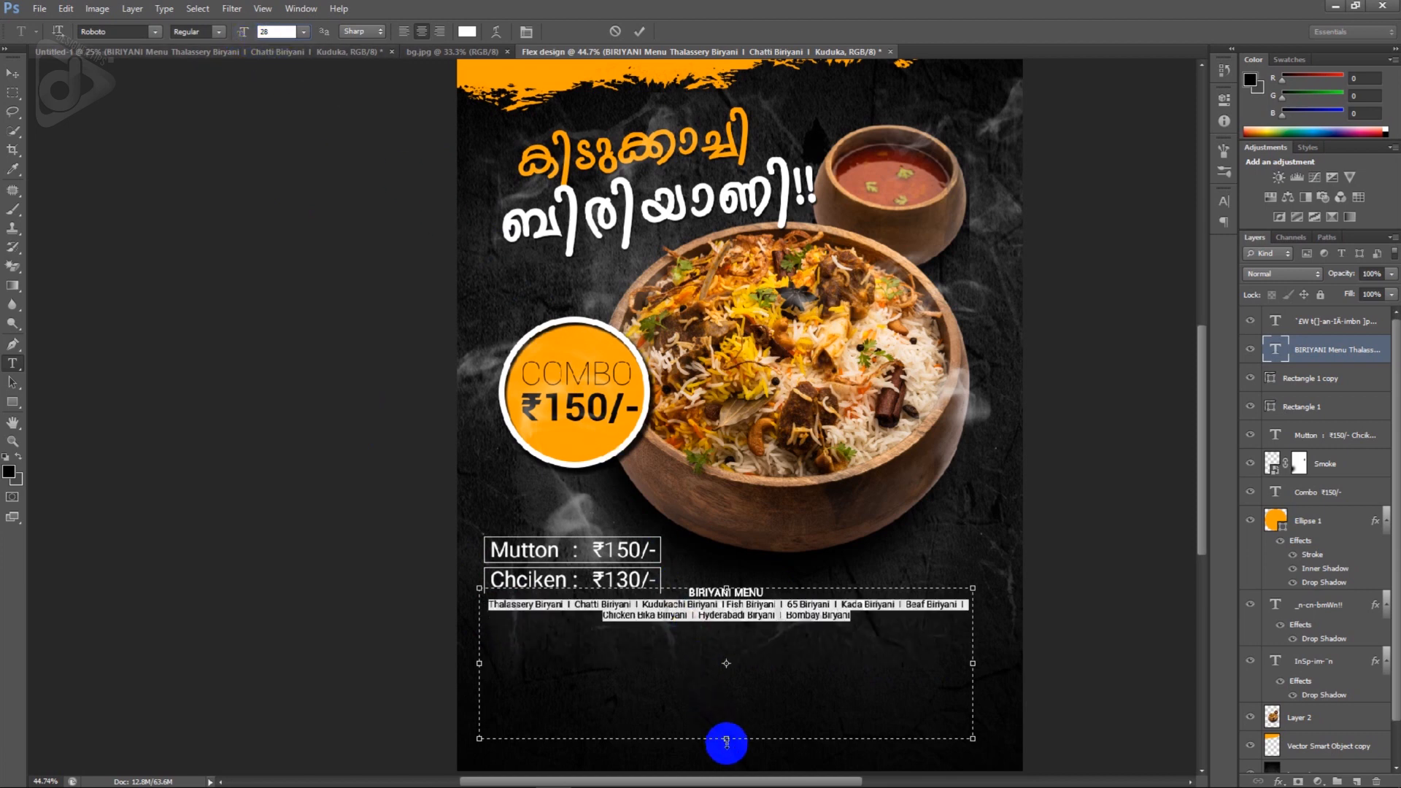
- Shorten and narrow the menu text frame to fit its three lines, and move it down and right, clear of the price boxes
drag(726, 739, 703, 629)
key(ctrl+a)
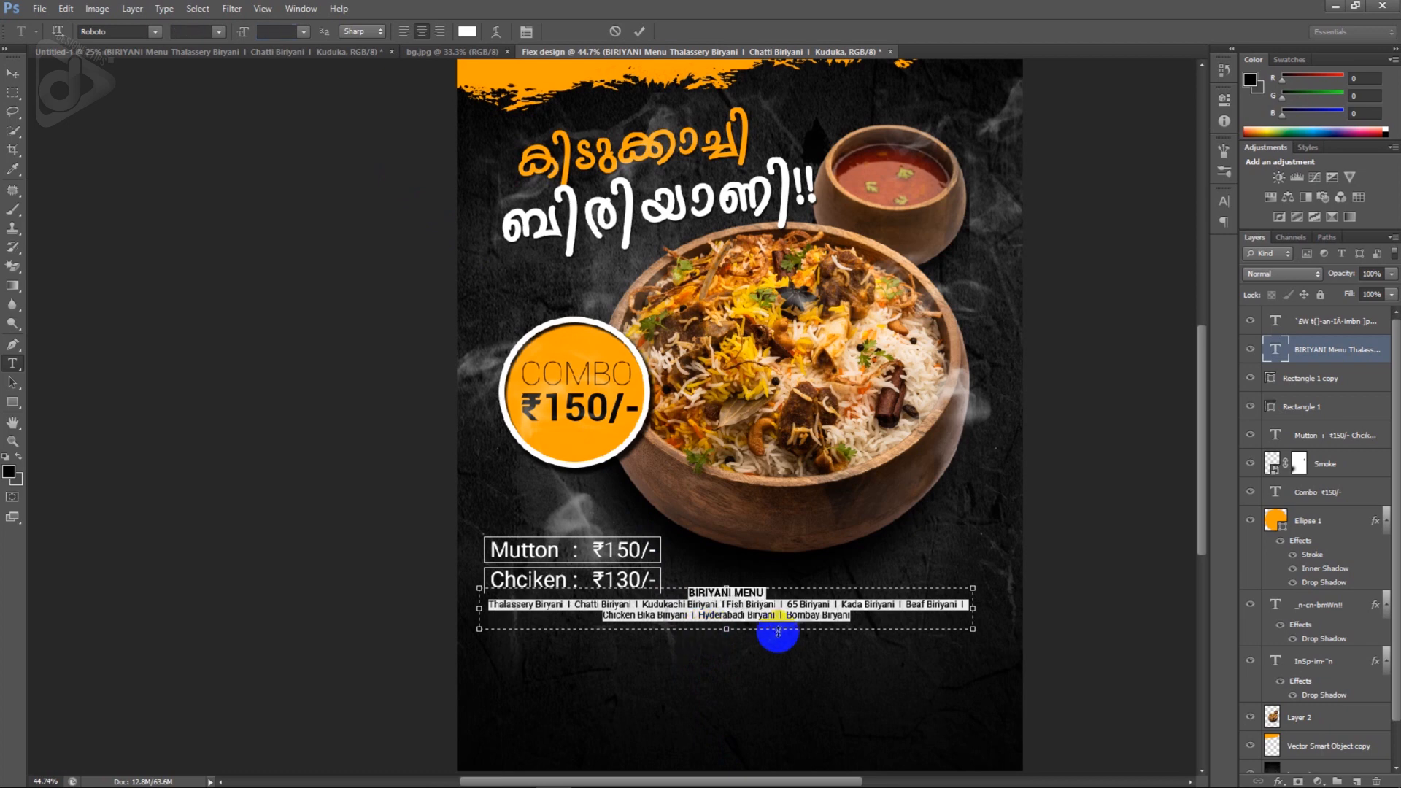
drag(969, 630, 935, 632)
drag(935, 632, 909, 631)
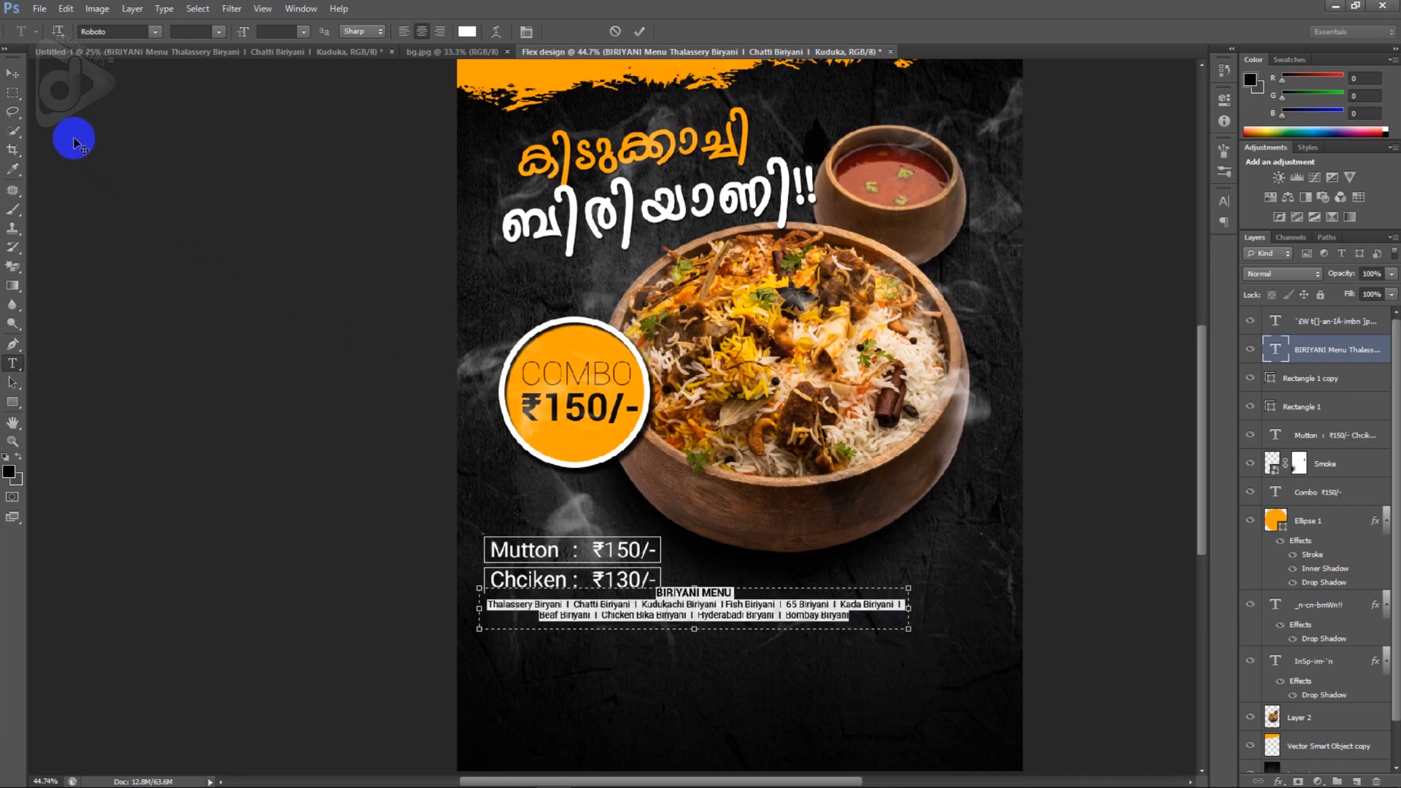
click(13, 73)
mouse_move(777, 606)
mouse_down()
mouse_move(819, 641)
mouse_move(839, 634)
mouse_up()
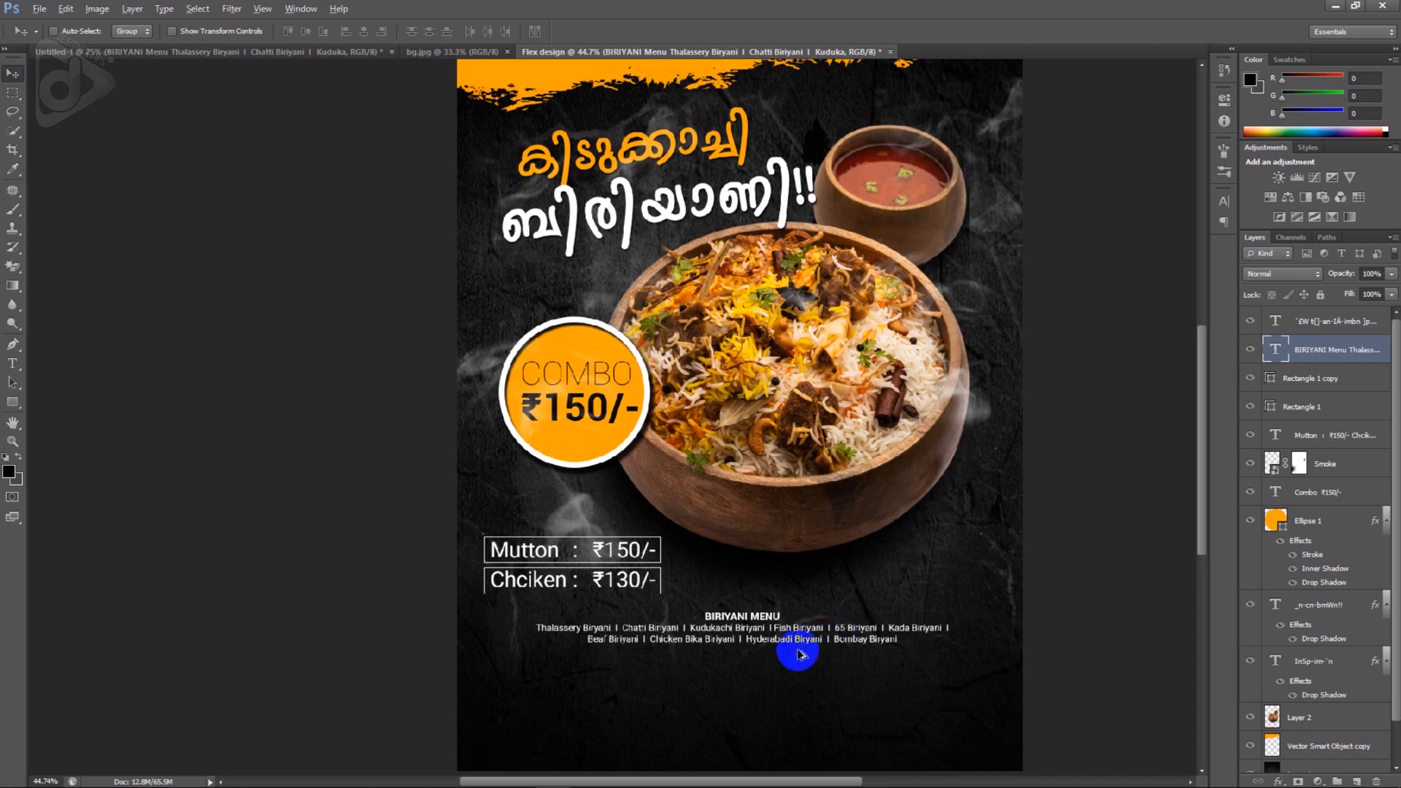
- Duplicate the outline rectangle around the Chciken price and place the copy over the left part of the BIRIYANI MENU text
scroll(803, 650, up, 4)
scroll(804, 664, down, 2)
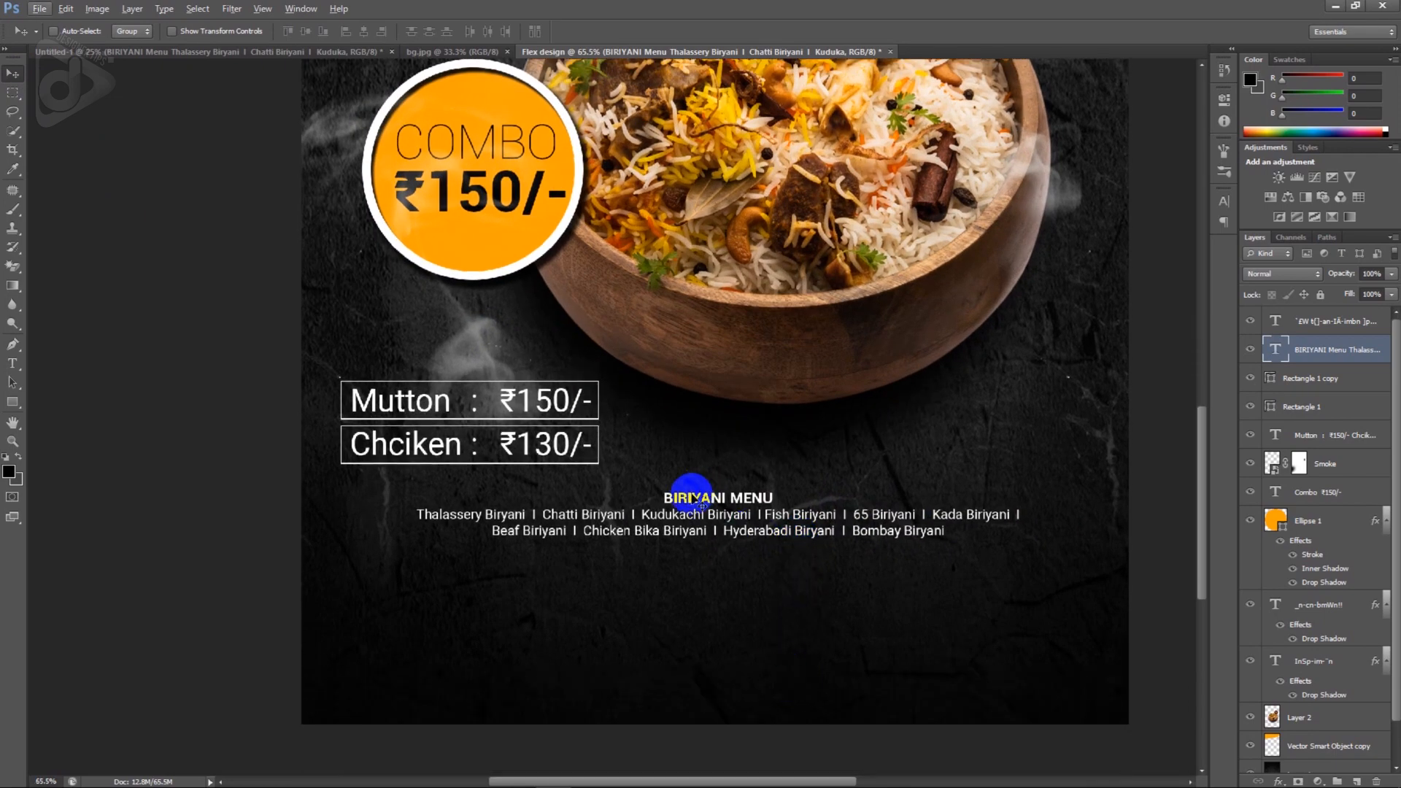
right_click(600, 434)
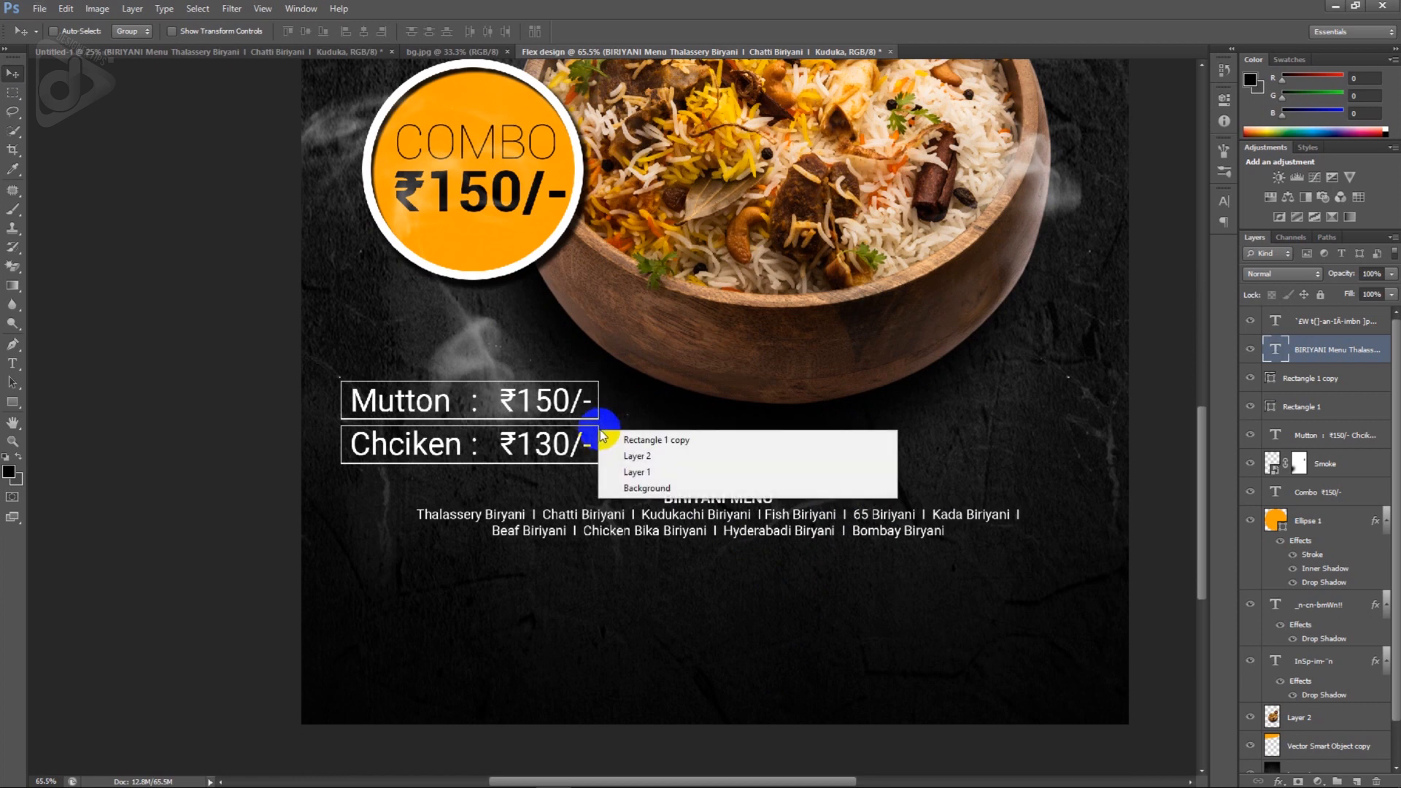
click(626, 442)
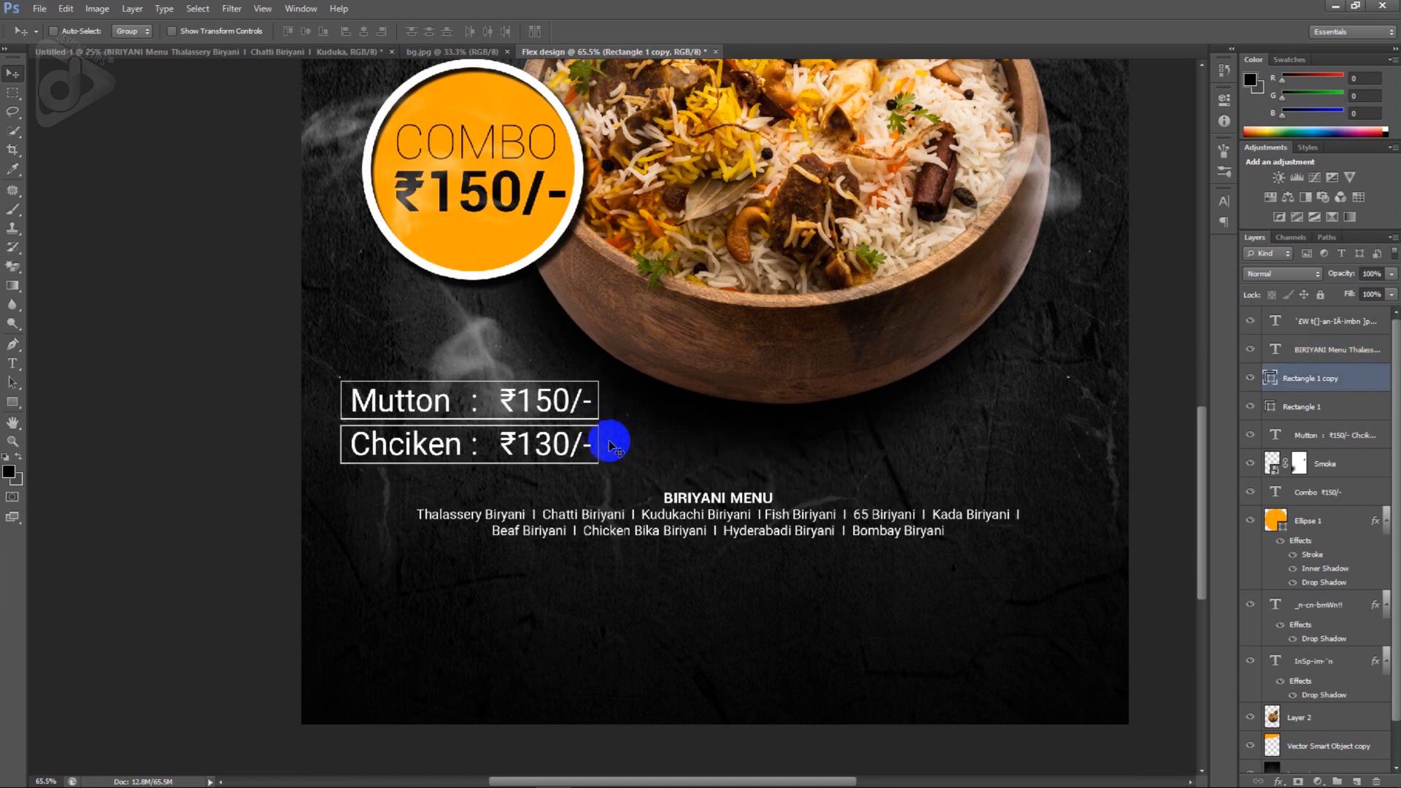
drag(604, 446, 630, 514)
- Stretch the copied rectangle around the whole menu text, left-aligned with the price boxes, to about 289% width and 183% height
key(ctrl+t)
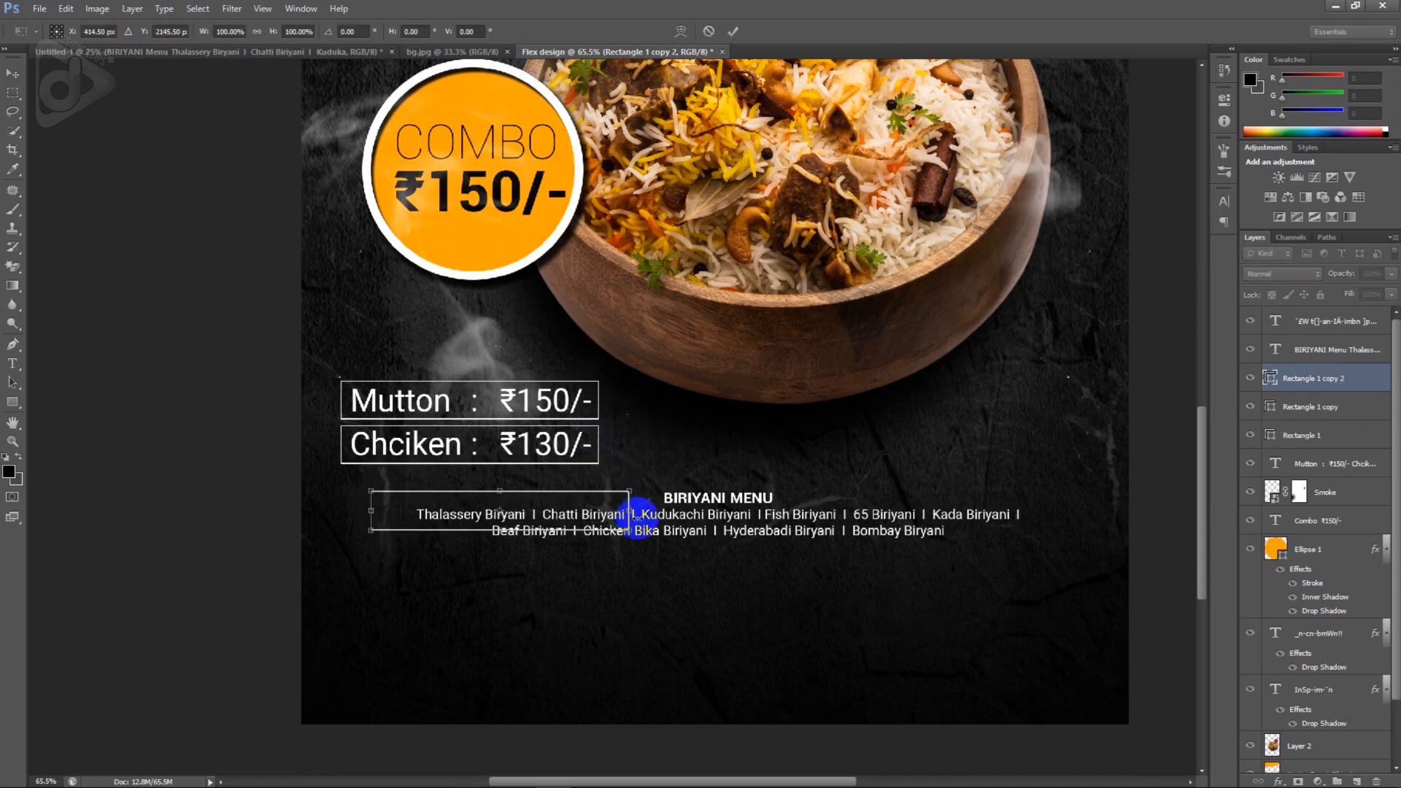
drag(632, 532, 1080, 581)
drag(1027, 493, 997, 491)
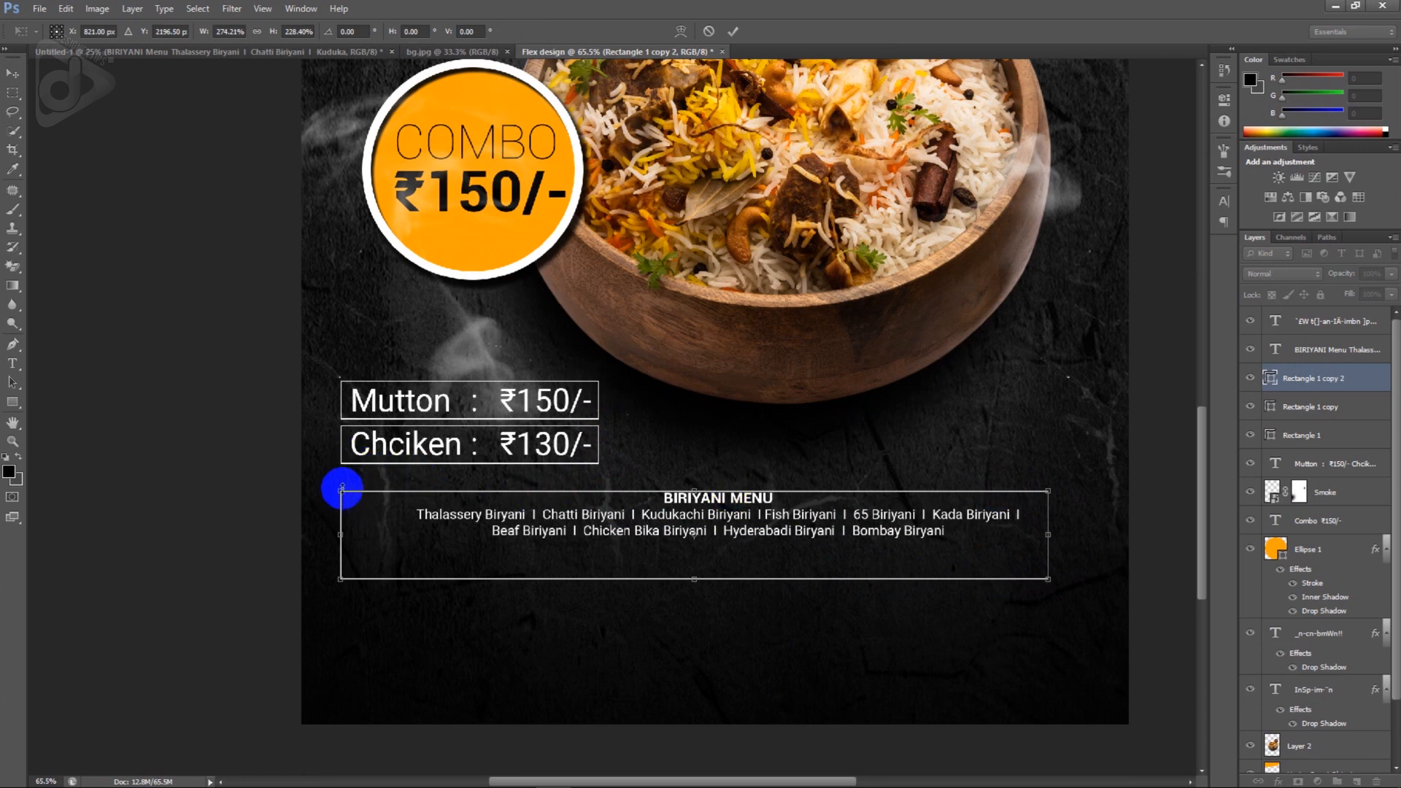
drag(1050, 533, 1118, 533)
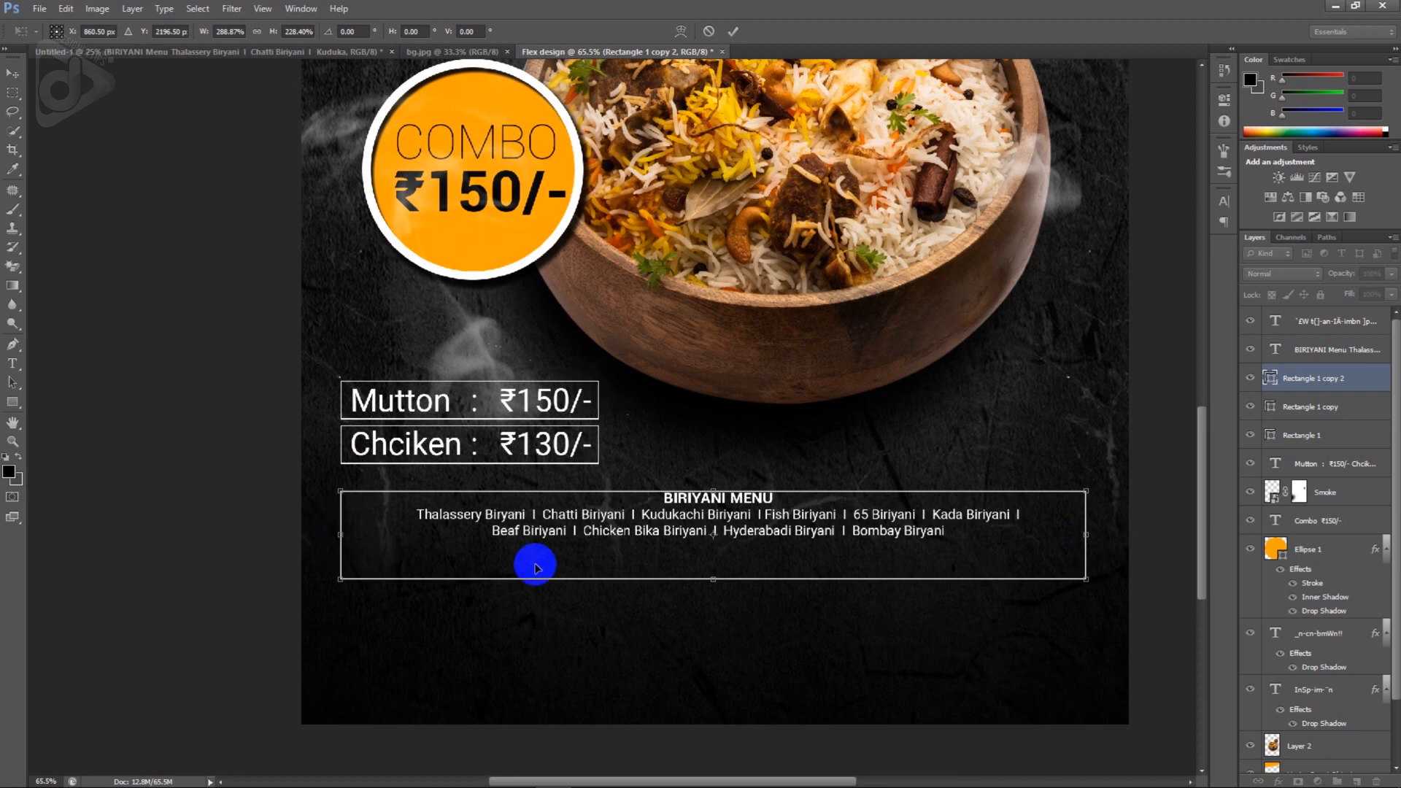
drag(714, 580, 716, 562)
- Nudge the stretched rectangle up until it frames the BIRIYANI MENU text evenly, and apply the transformation
key(Up)
key(Up)
key(Up)
key(Up)
key(Up)
key(Up)
key(Up)
key(Up)
key(Up)
key(Up)
key(Up)
key(Up)
key(Up)
key(Up)
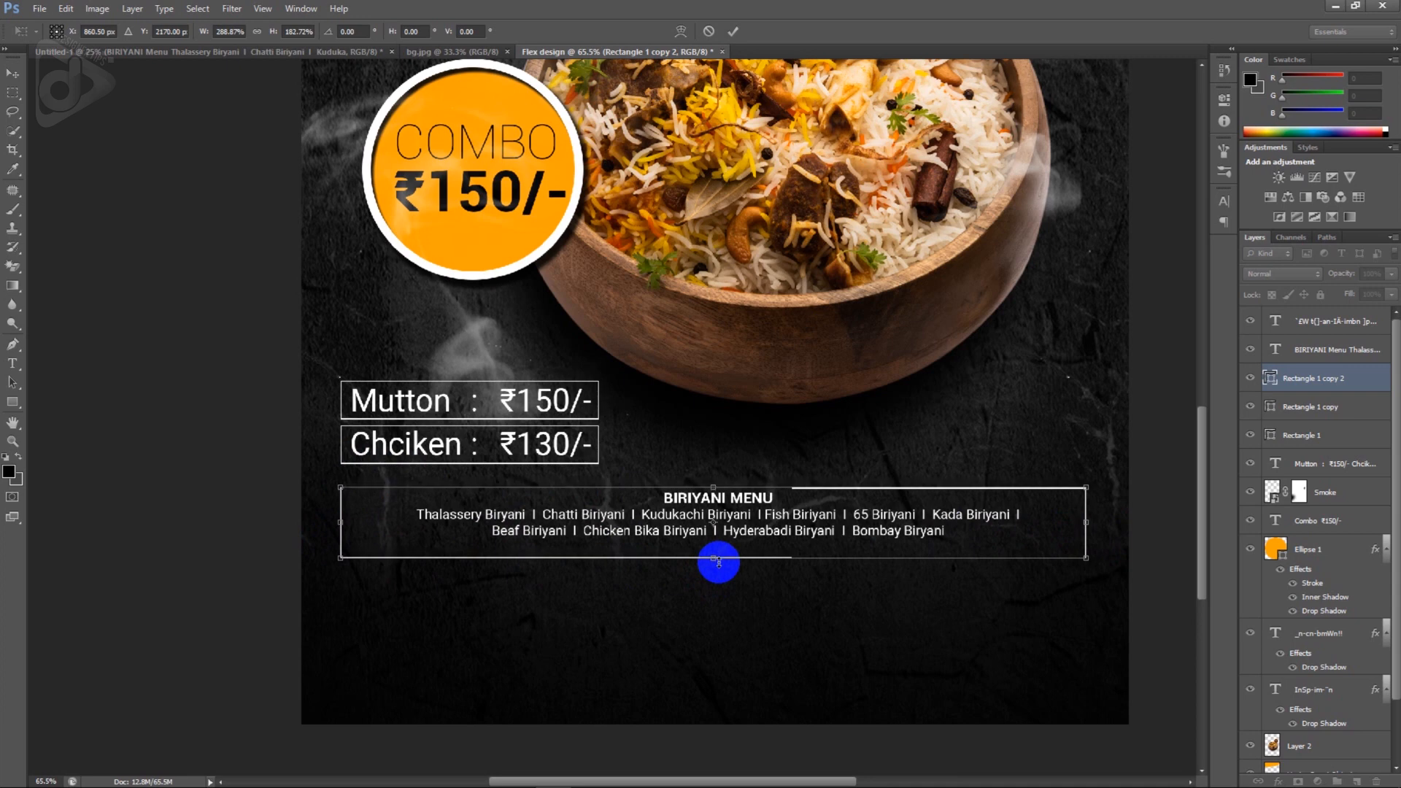
key(Up)
key(Up)
key(Up)
key(Up)
key(Up)
key(Up)
key(Up)
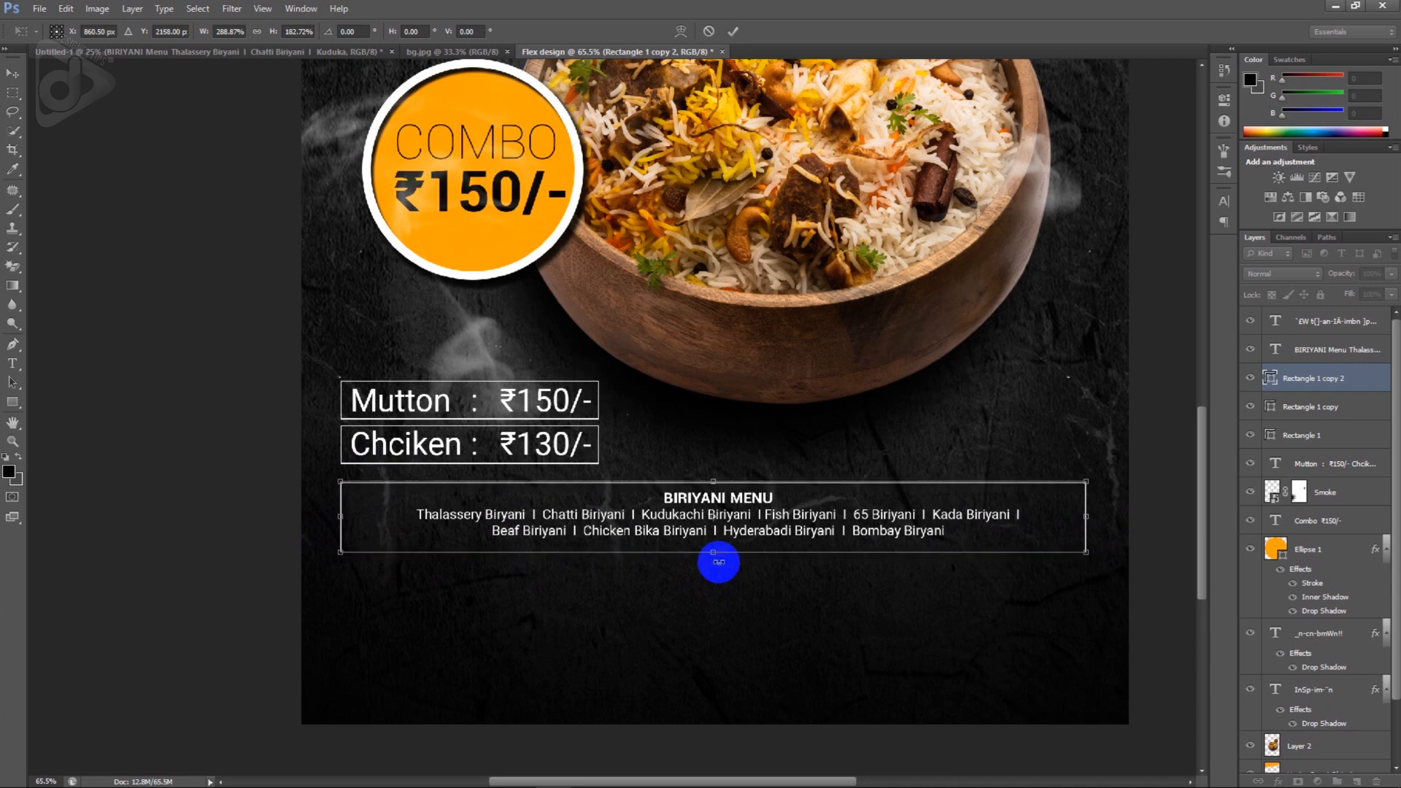
key(Up)
key(Up)
key(Return)
scroll(719, 565, down, 3)
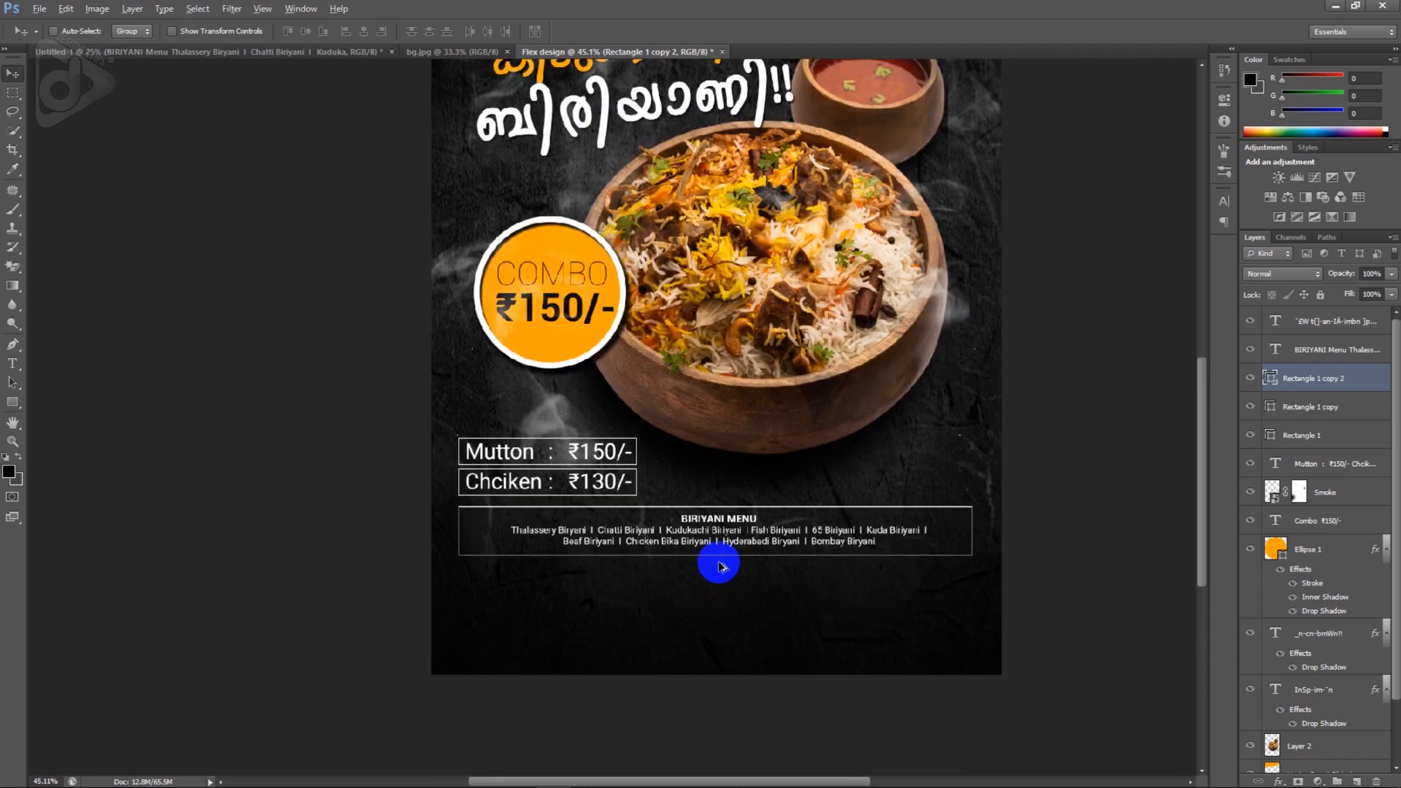
- Draw a rectangle about 1787 by 269 px across the poster's full width along its bottom edge
scroll(593, 642, down, 1)
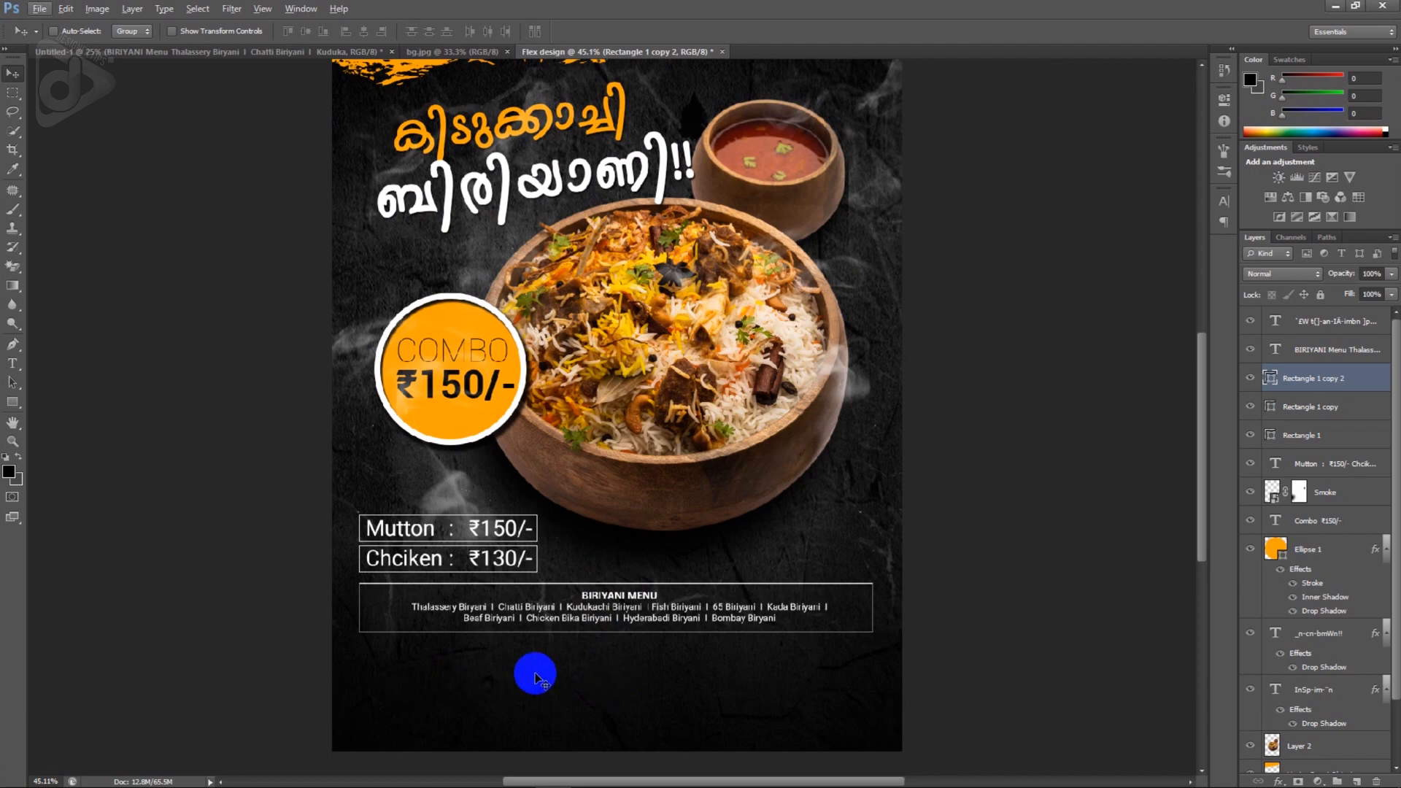
scroll(662, 500, down, 2)
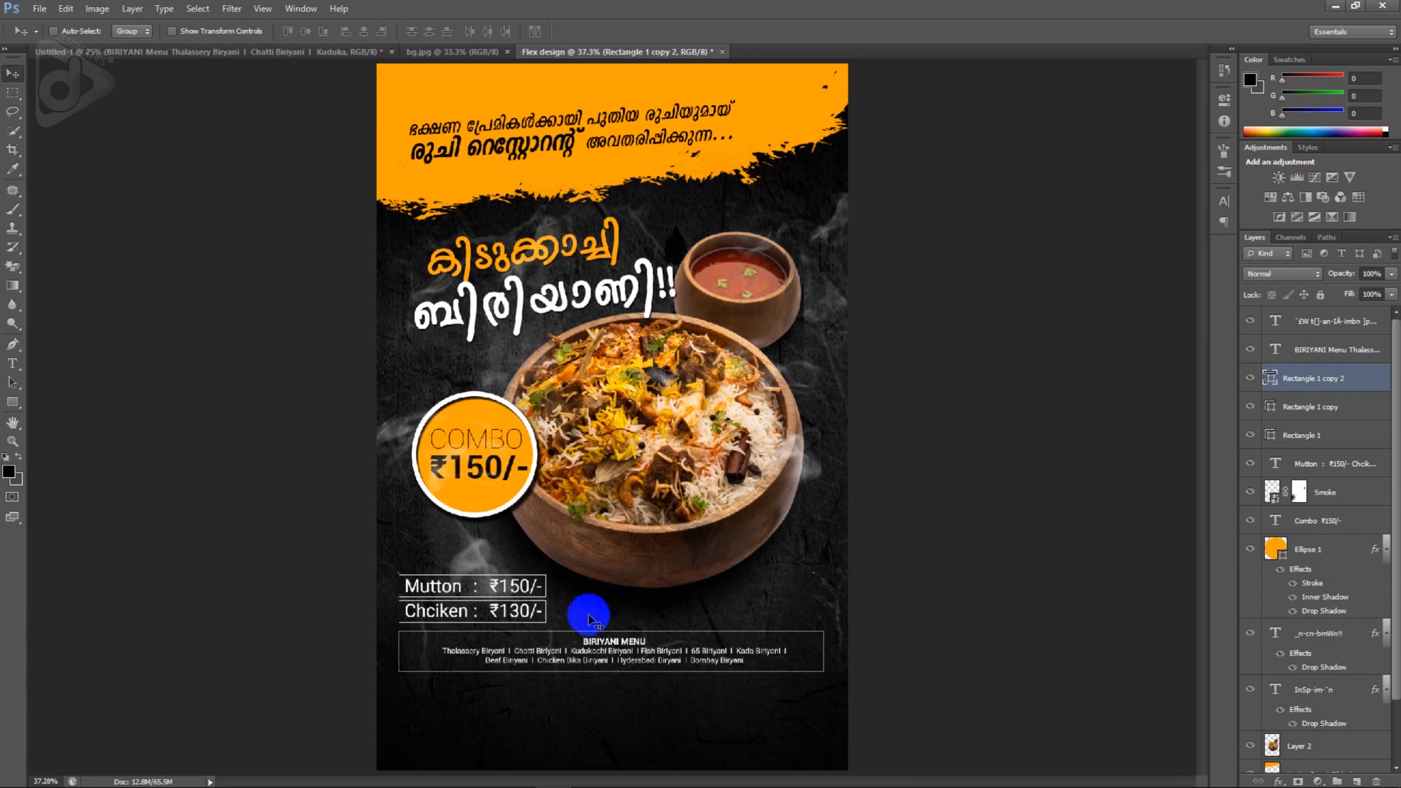
scroll(561, 652, up, 1)
scroll(562, 653, down, 1)
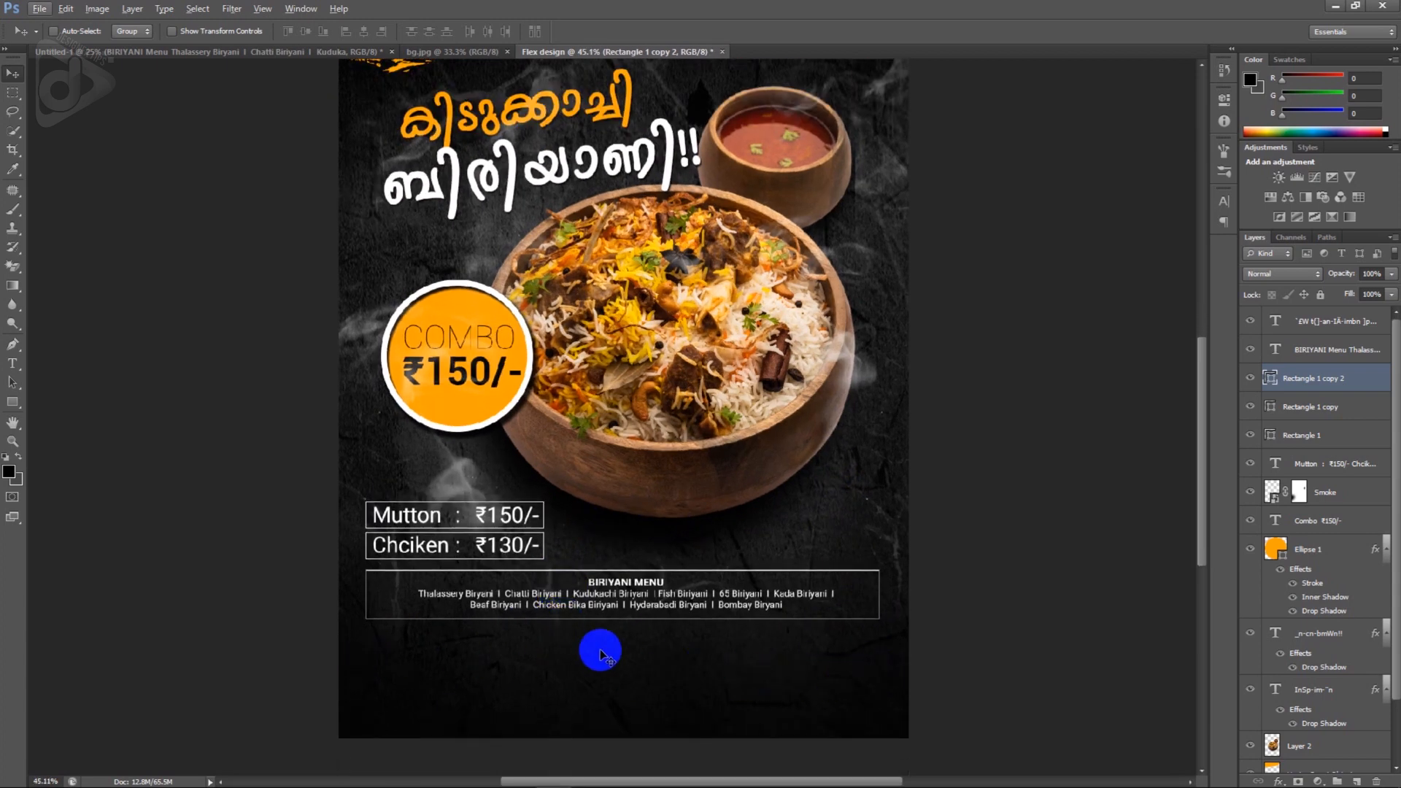
click(24, 406)
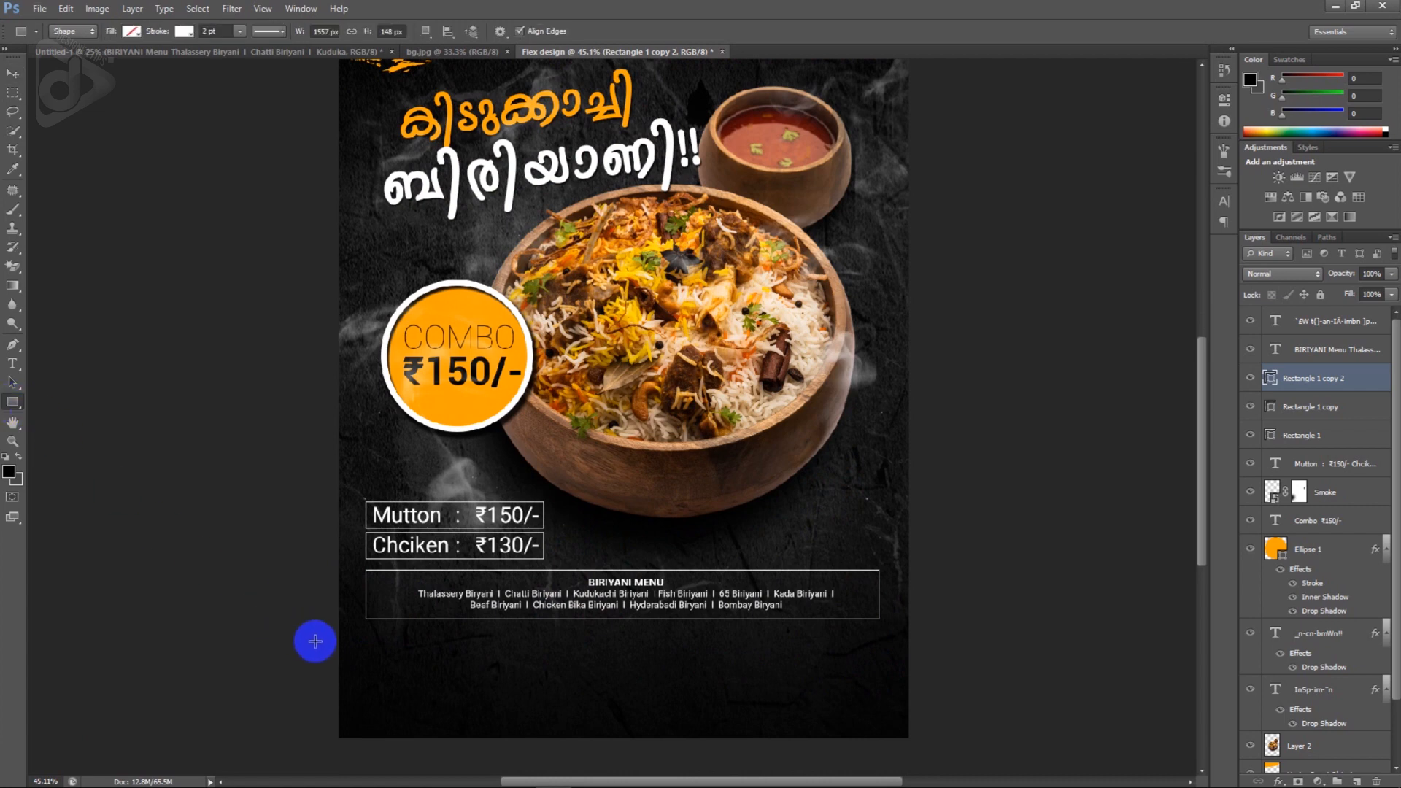
mouse_move(337, 651)
mouse_down()
mouse_move(476, 694)
mouse_move(835, 716)
mouse_move(926, 740)
mouse_up()
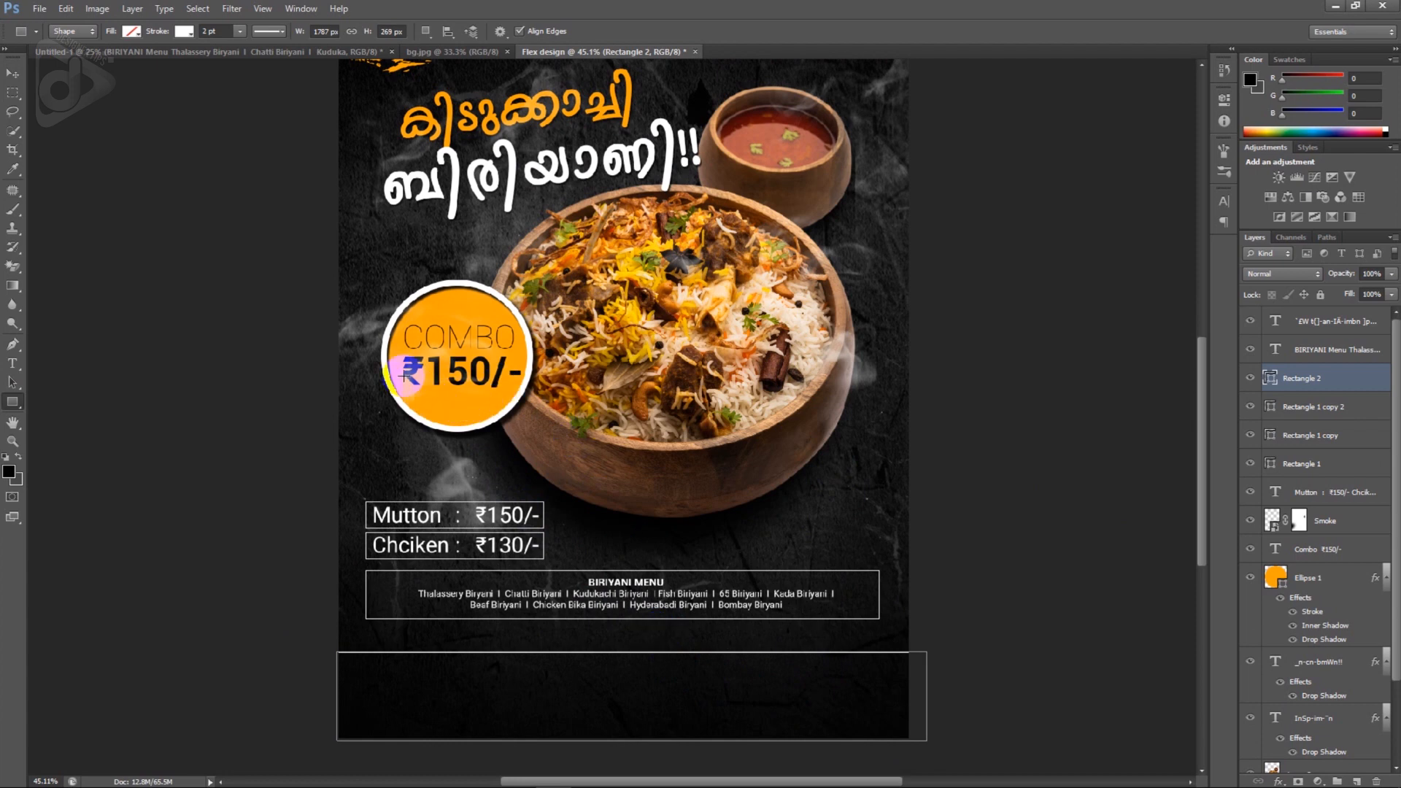
- Fill the bottom rectangle with the COMBO badge's orange (ffa201) and remove its stroke
click(130, 34)
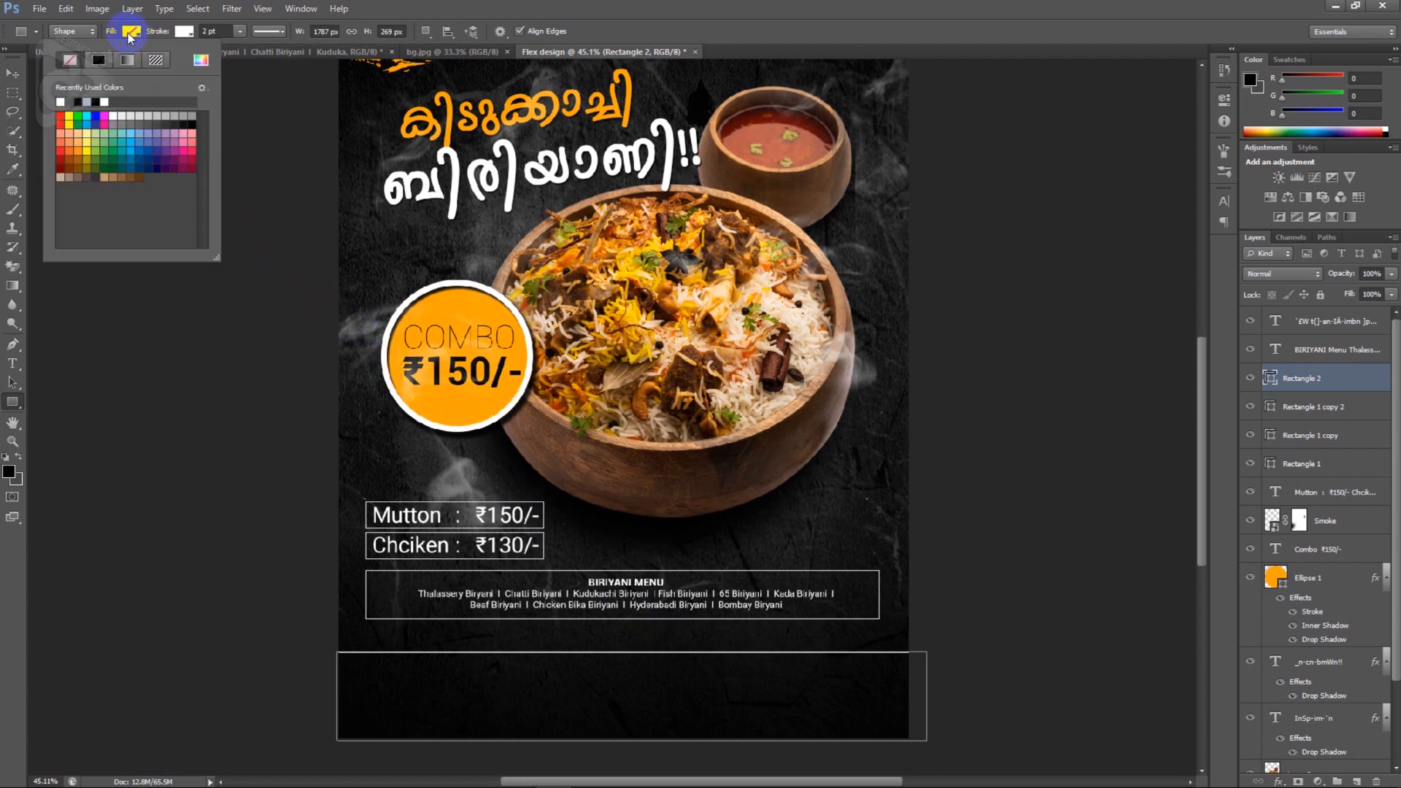
click(199, 61)
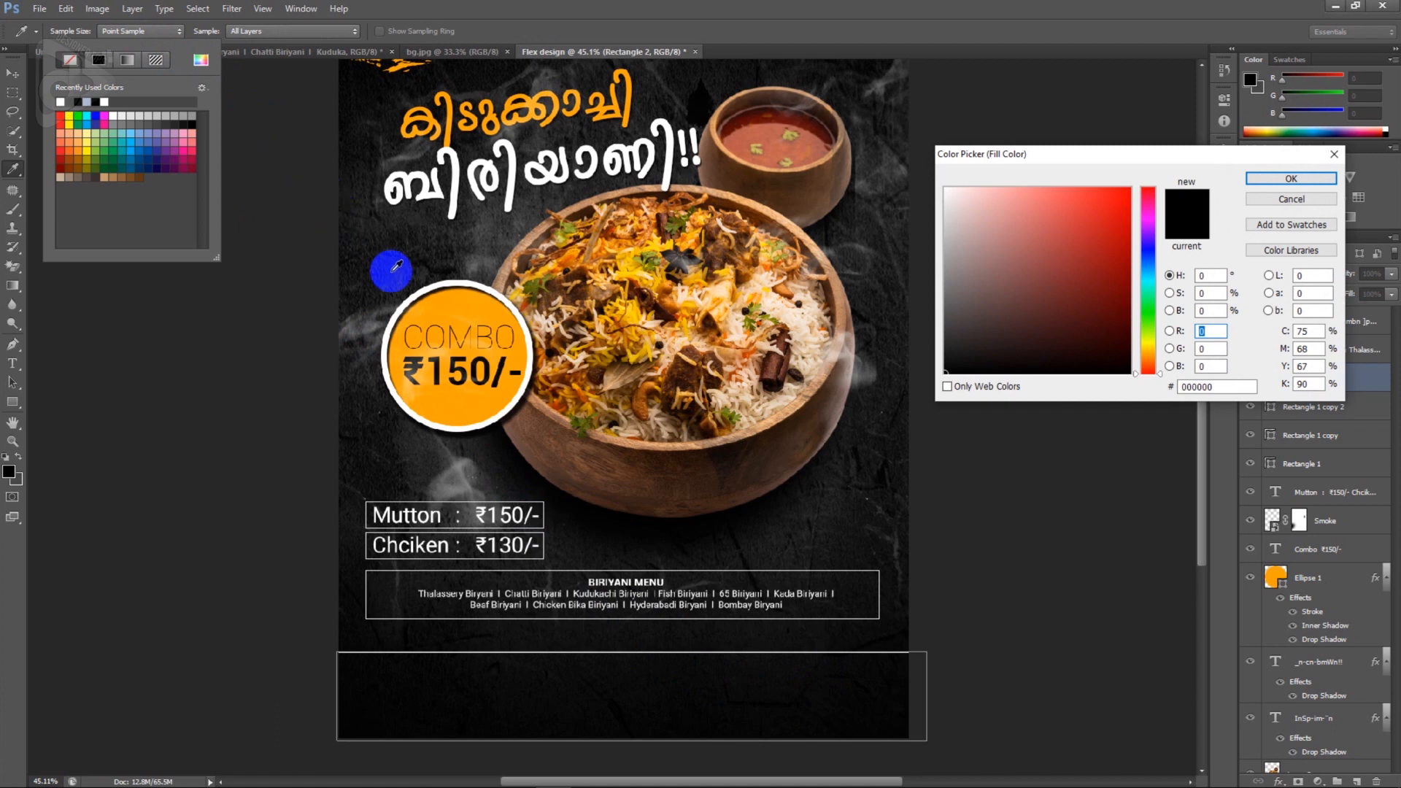
click(454, 295)
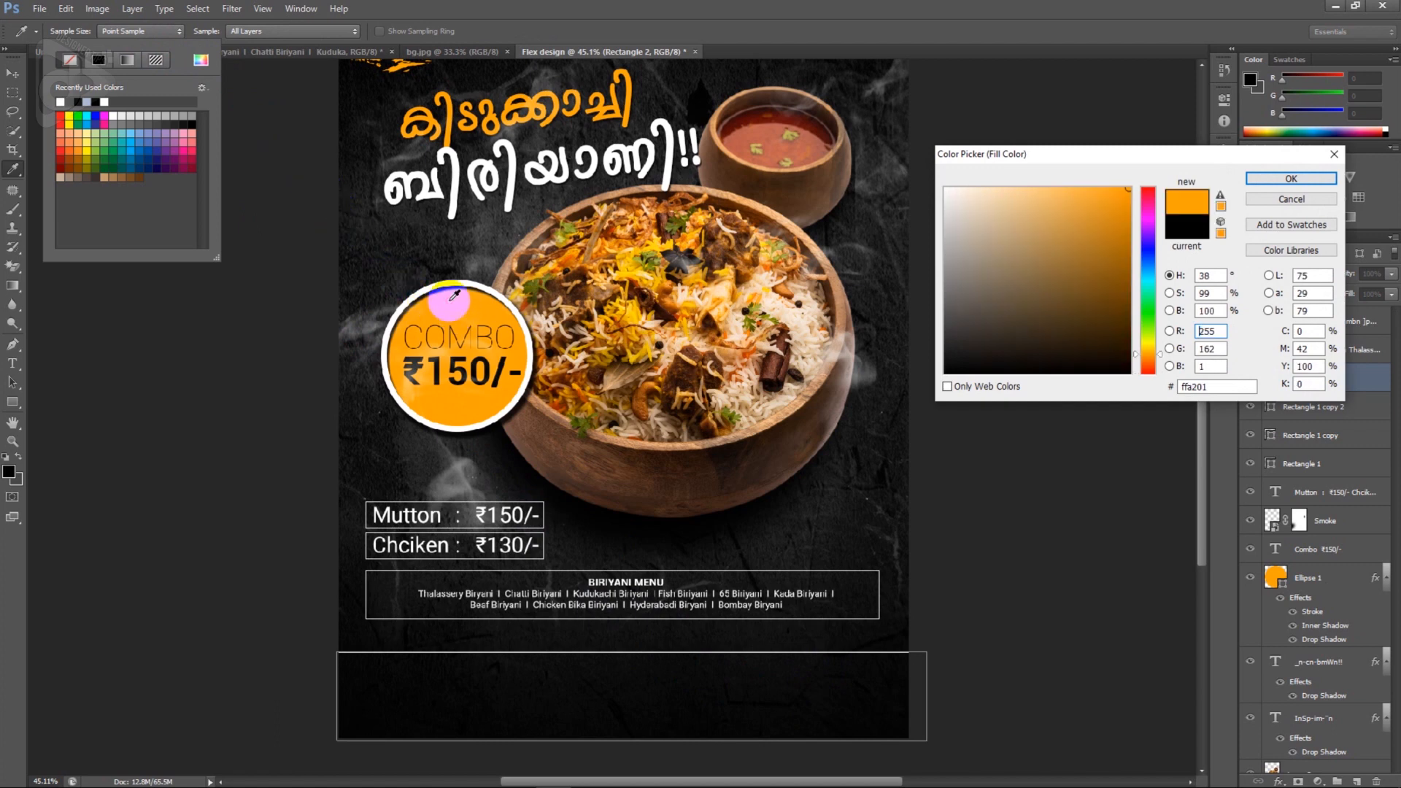
click(1258, 184)
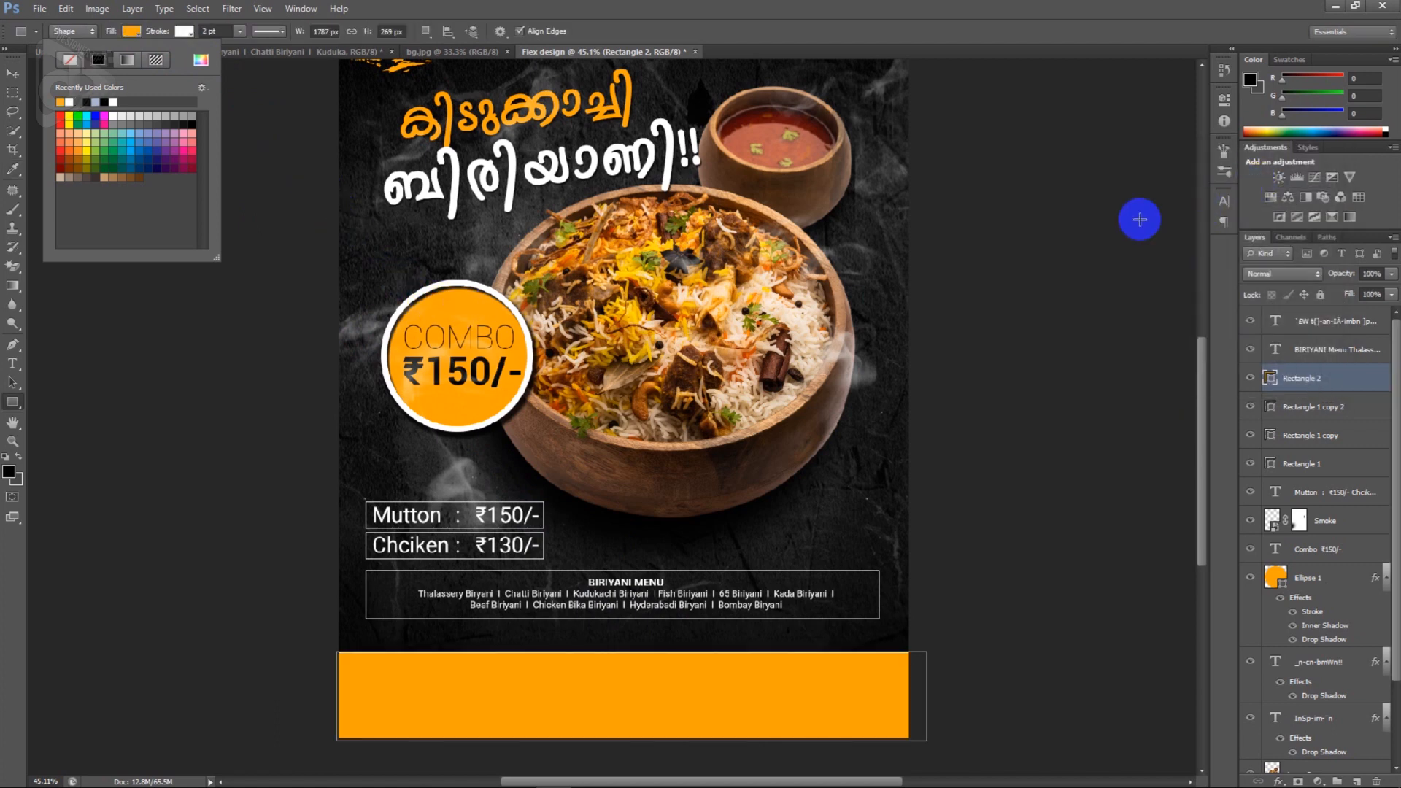
click(183, 32)
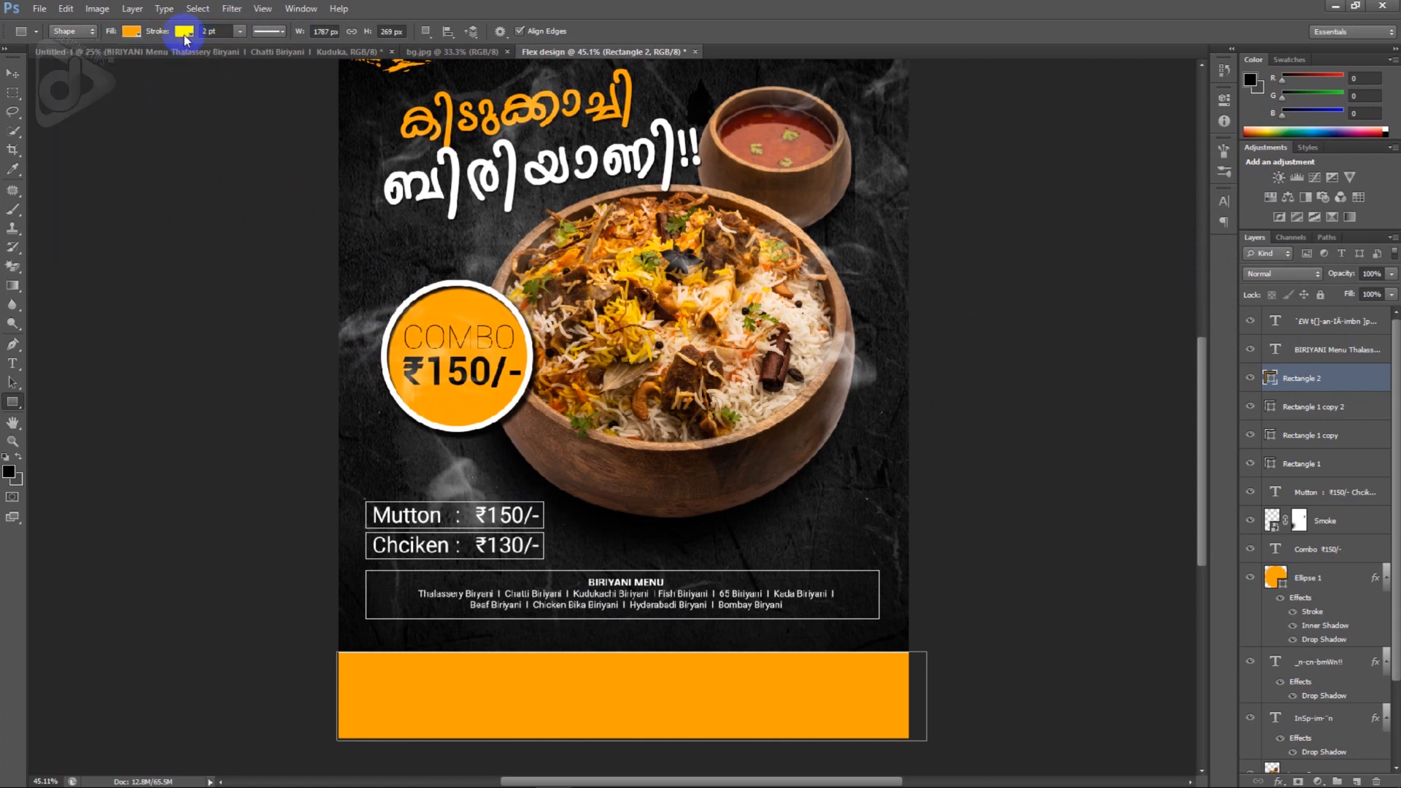
click(119, 63)
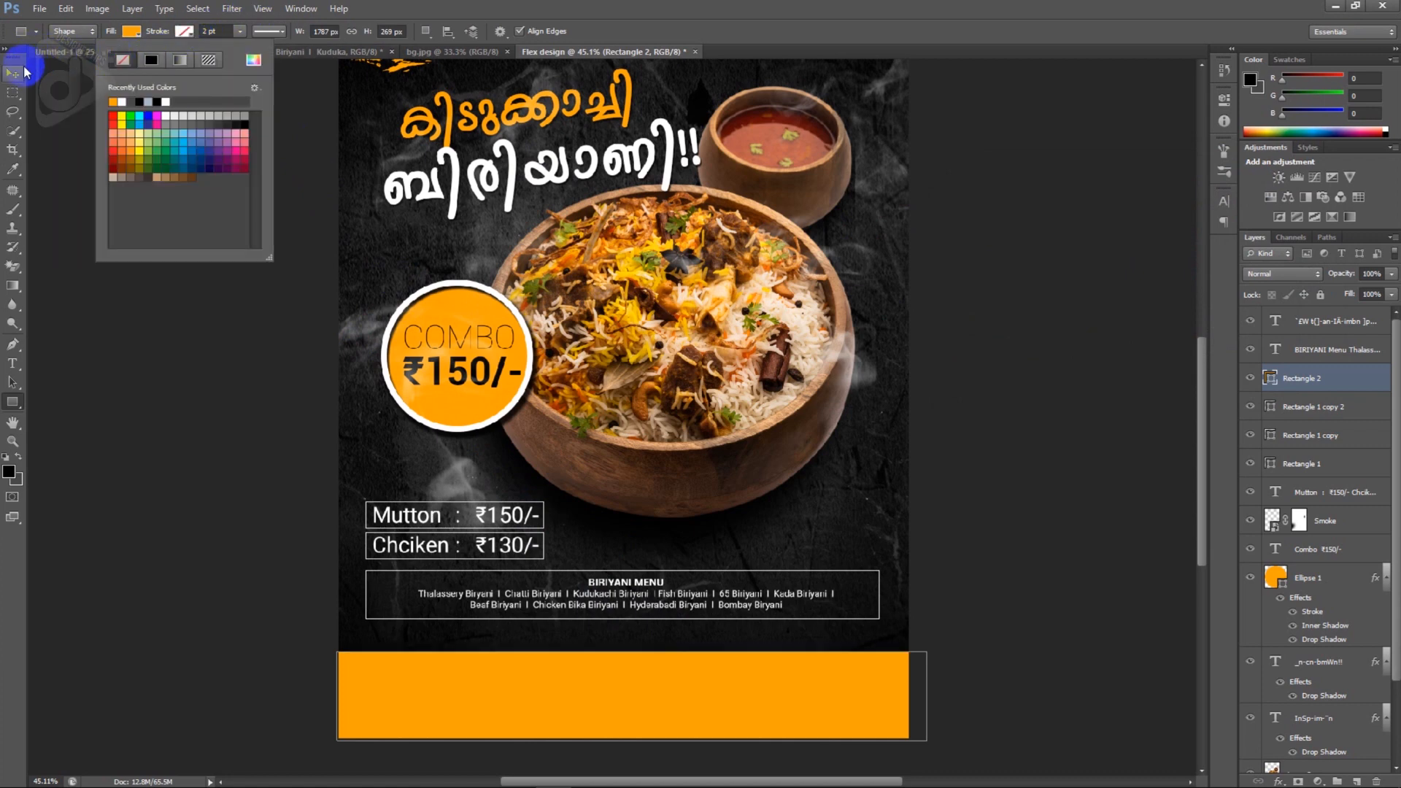
click(13, 73)
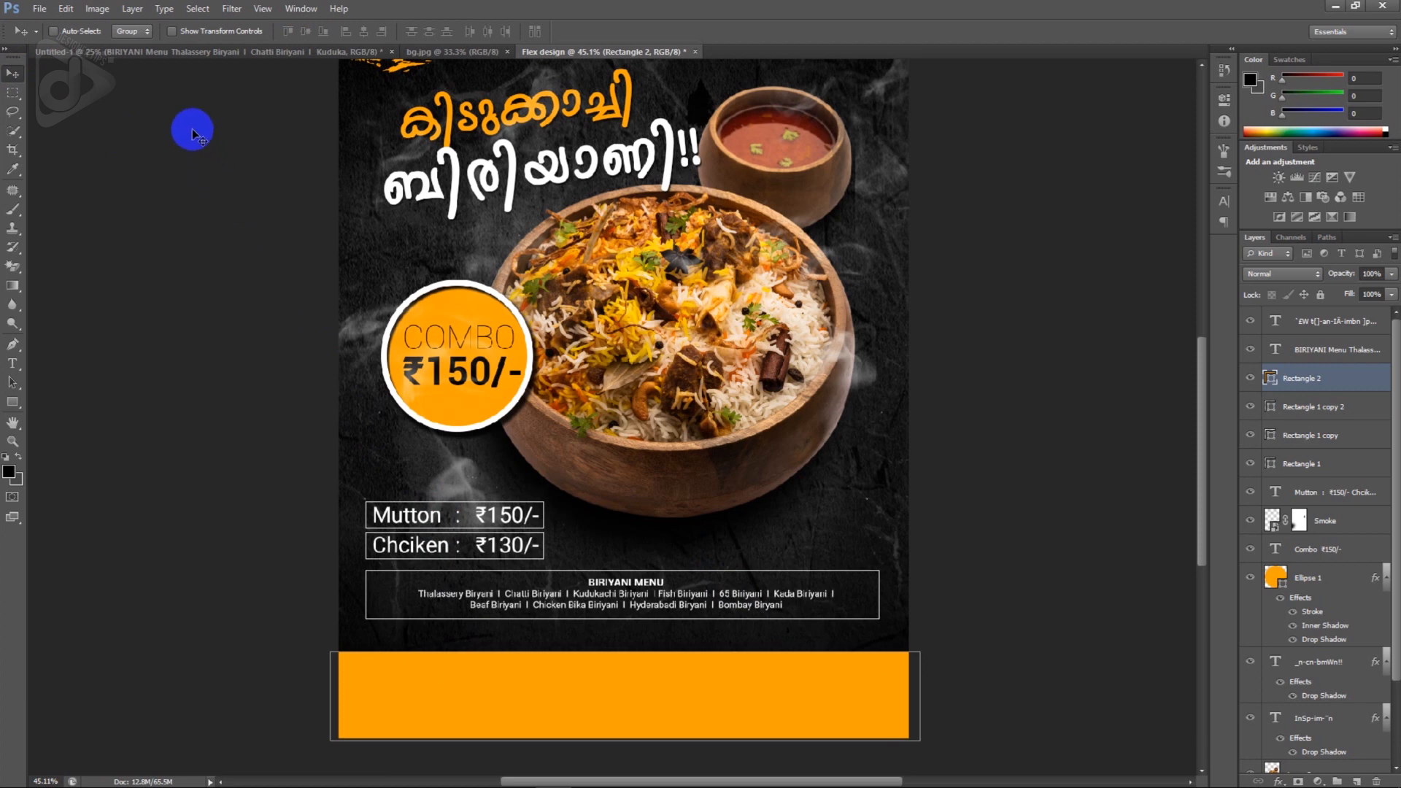
- Copy the chef illustration from the Untitled-1 document onto the orange band's left end and nudge the band slightly down
click(162, 55)
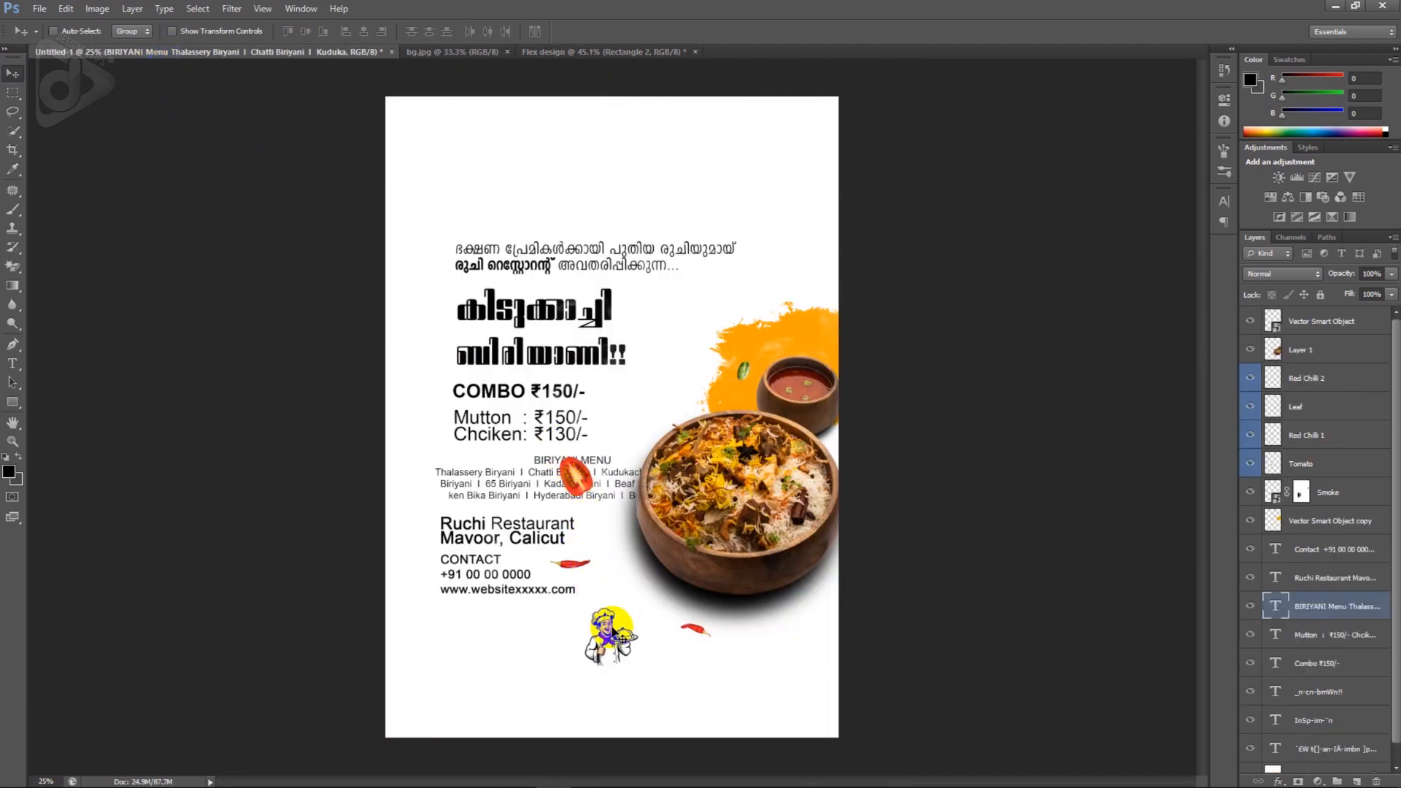
right_click(614, 640)
click(641, 646)
drag(621, 646, 522, 701)
right_click(573, 700)
click(610, 703)
key(shift+Down)
key(shift+Down)
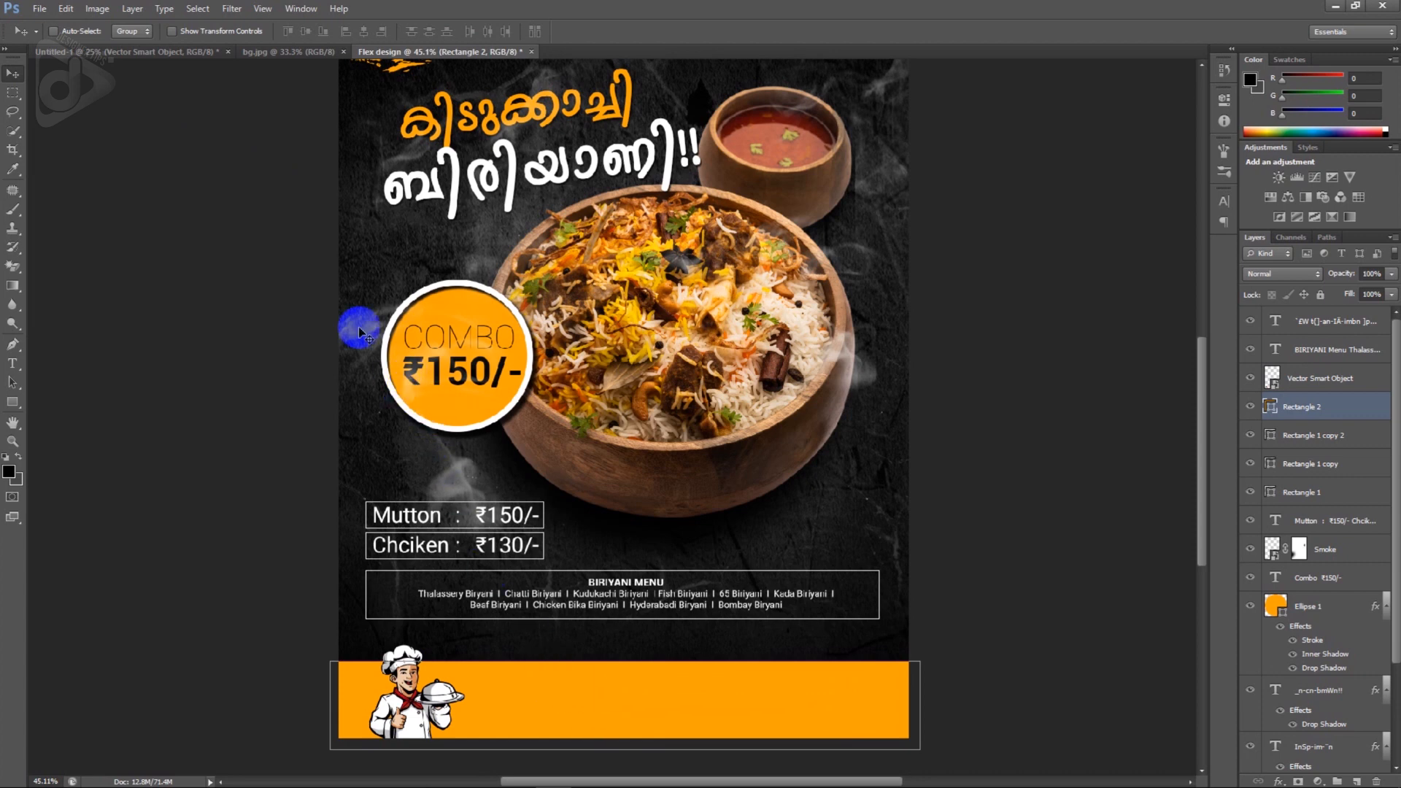
- Copy the Ruchi Restaurant address text from Untitled-1 onto the orange band, scale it to about 75%, and place it beside the chef
click(186, 52)
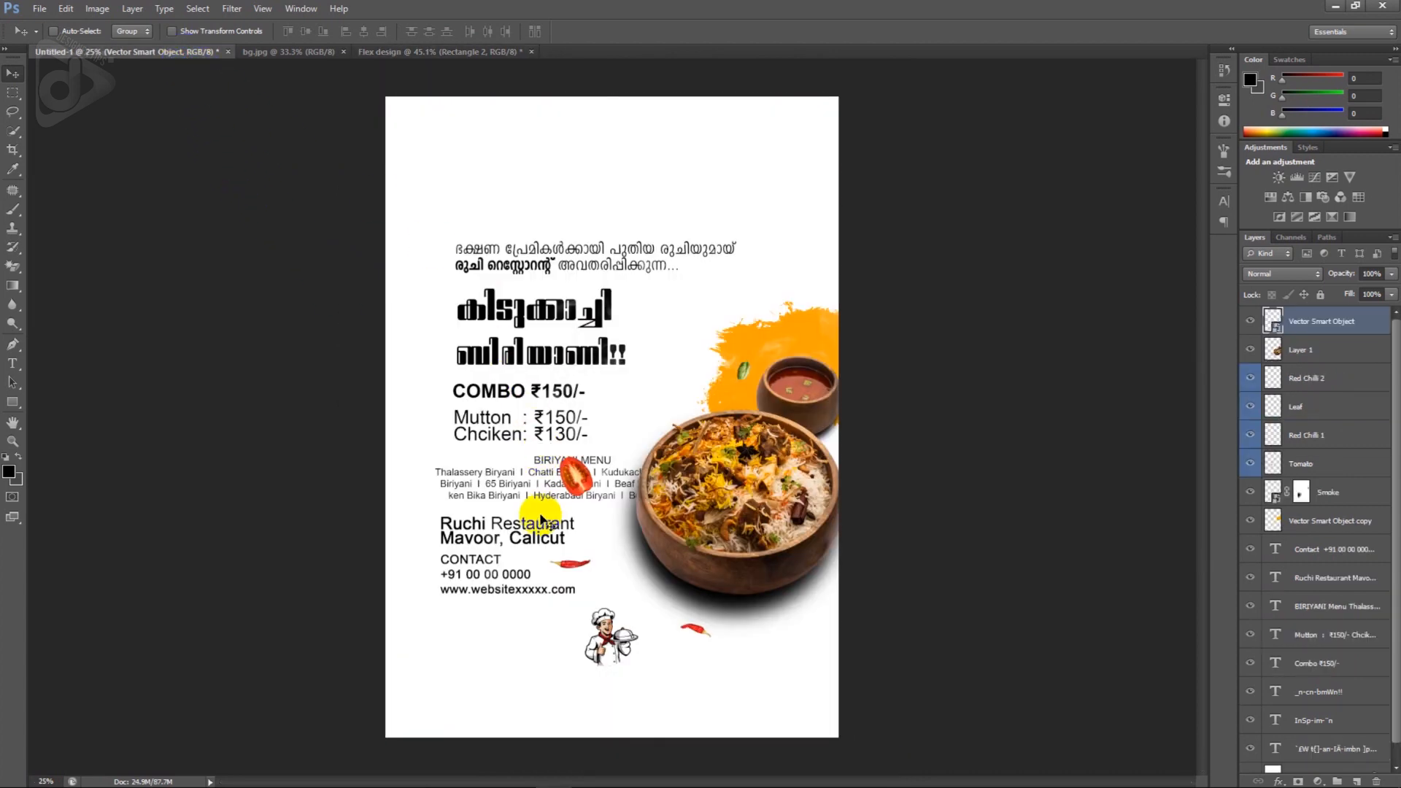
right_click(575, 534)
click(595, 553)
drag(588, 551, 622, 699)
scroll(544, 684, up, 2)
key(ctrl+t)
drag(678, 642, 632, 711)
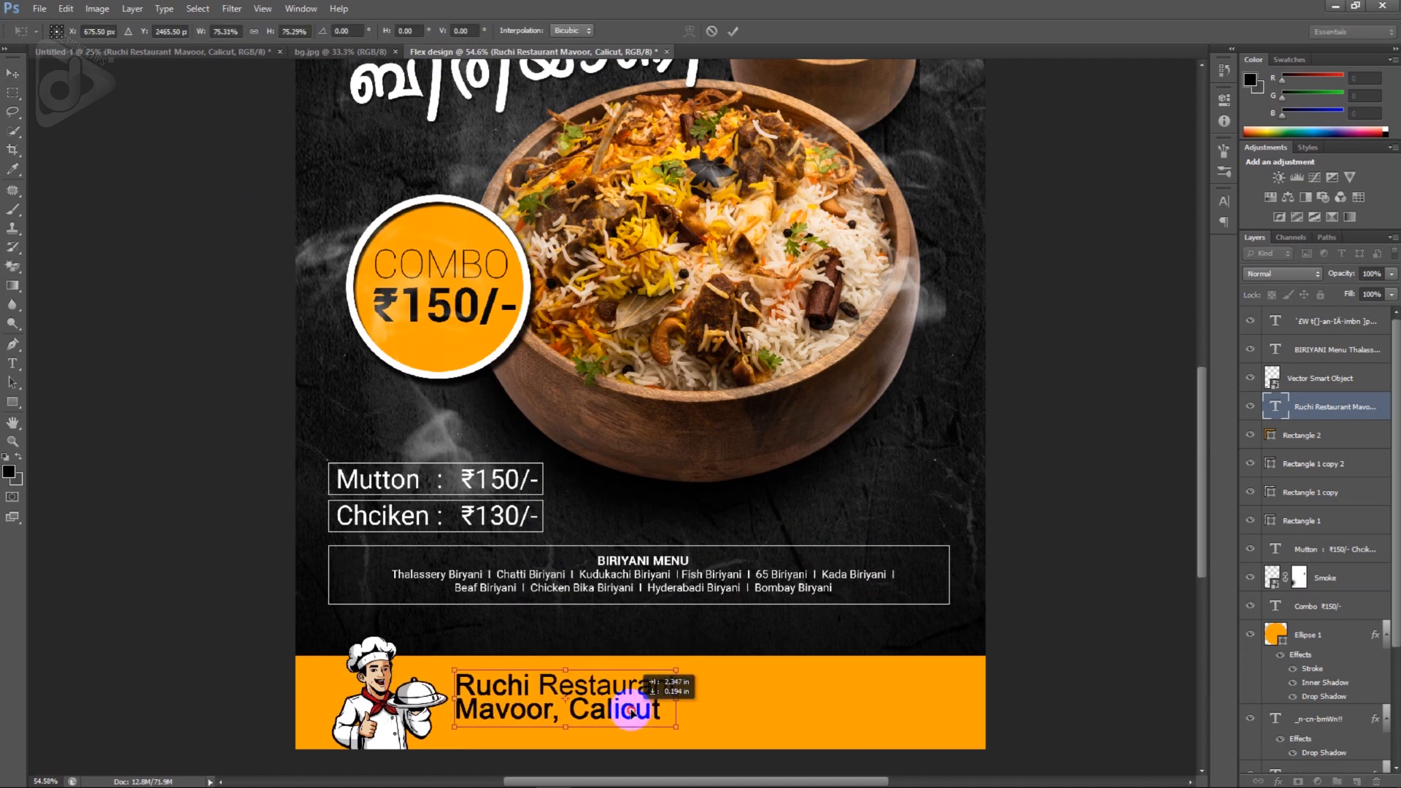
key(Return)
- Set the Ruchi Restaurant line in the Fair Prosper font at 77 pt
key(t)
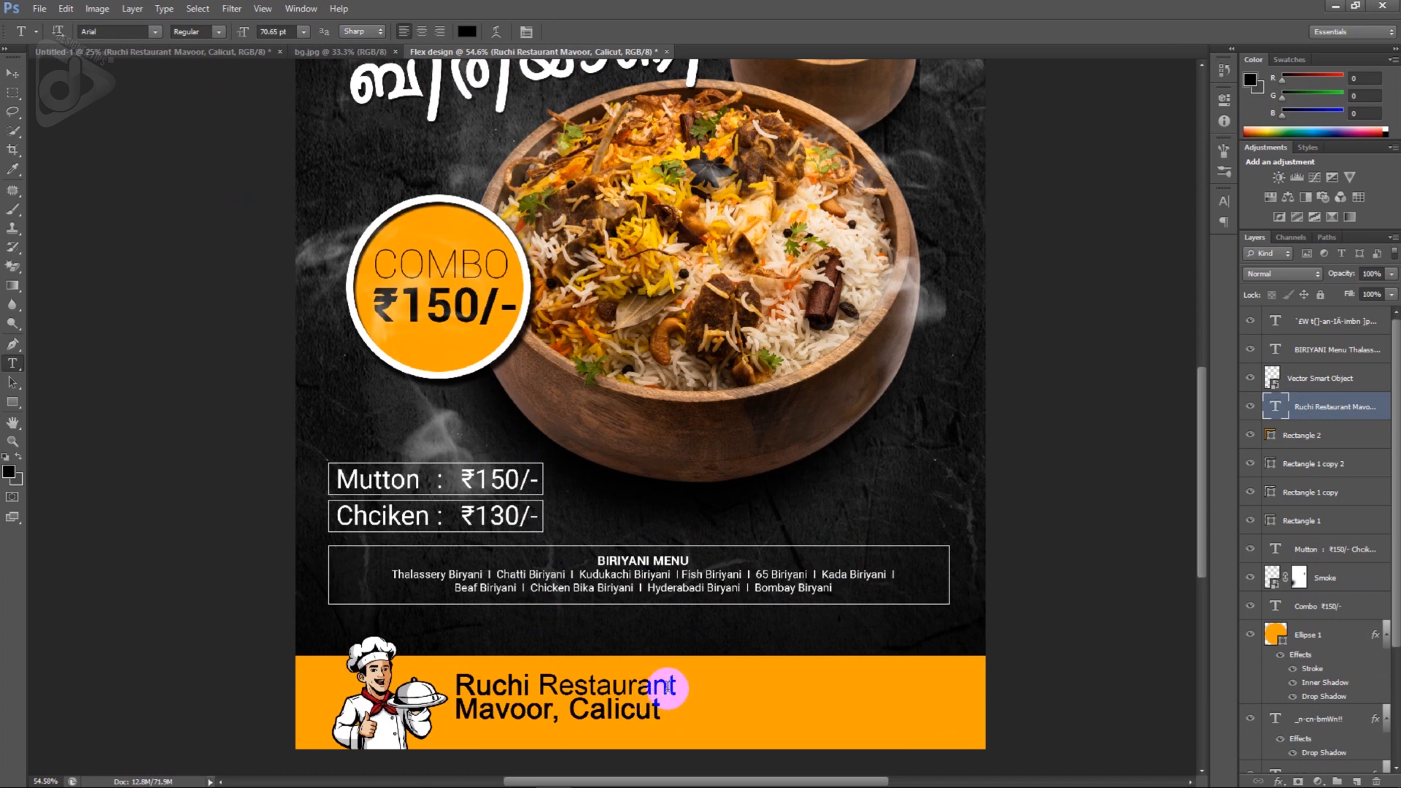
drag(674, 683, 429, 684)
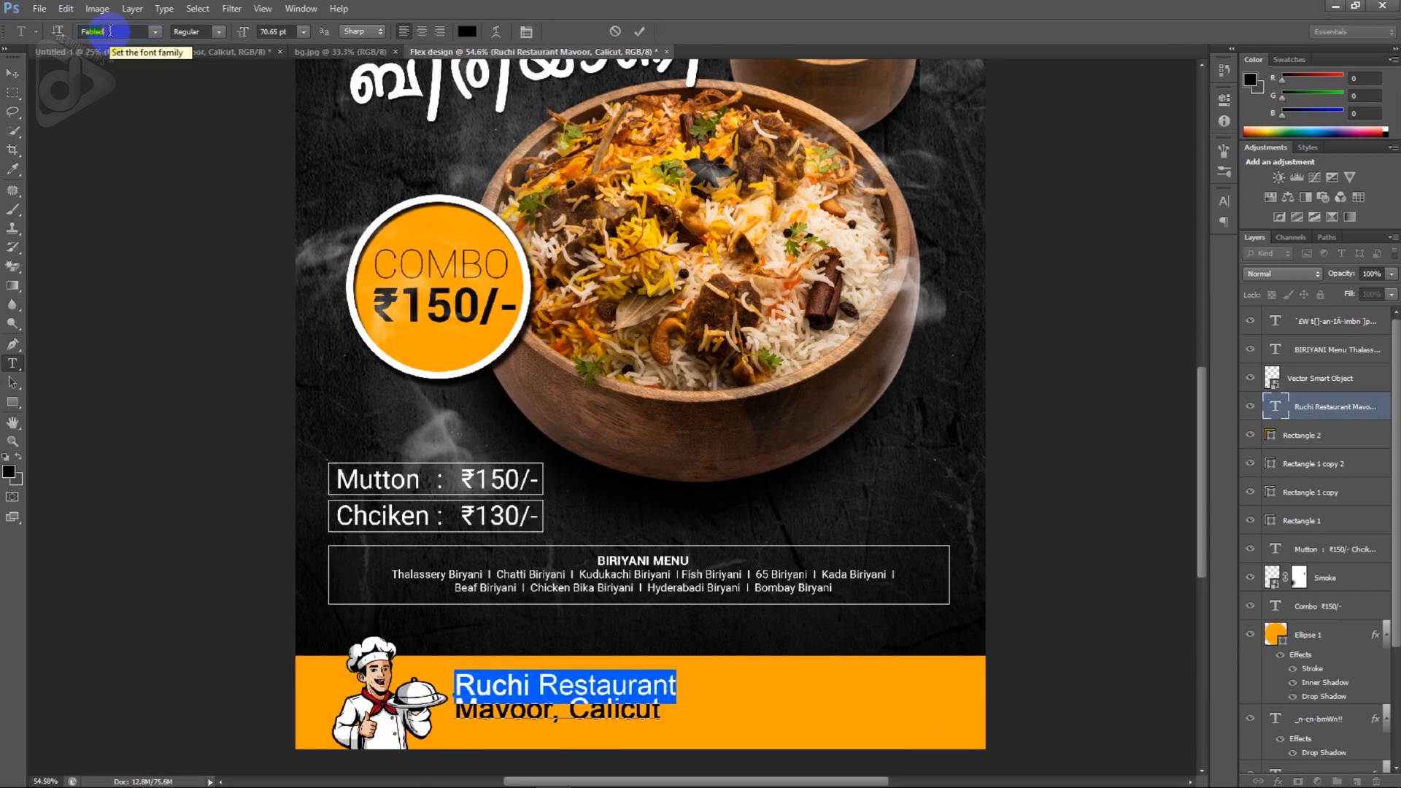
key(Return)
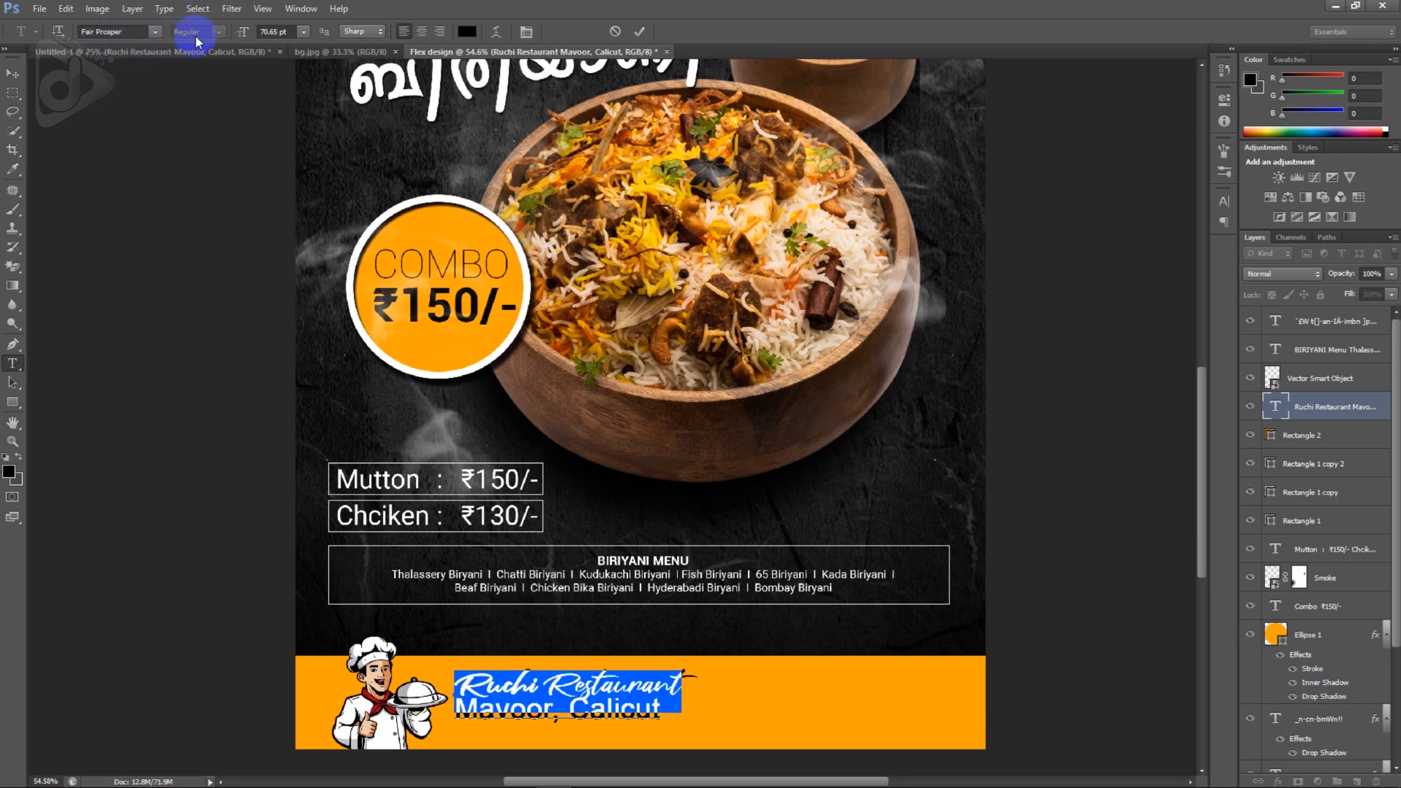
click(287, 31)
text(71)
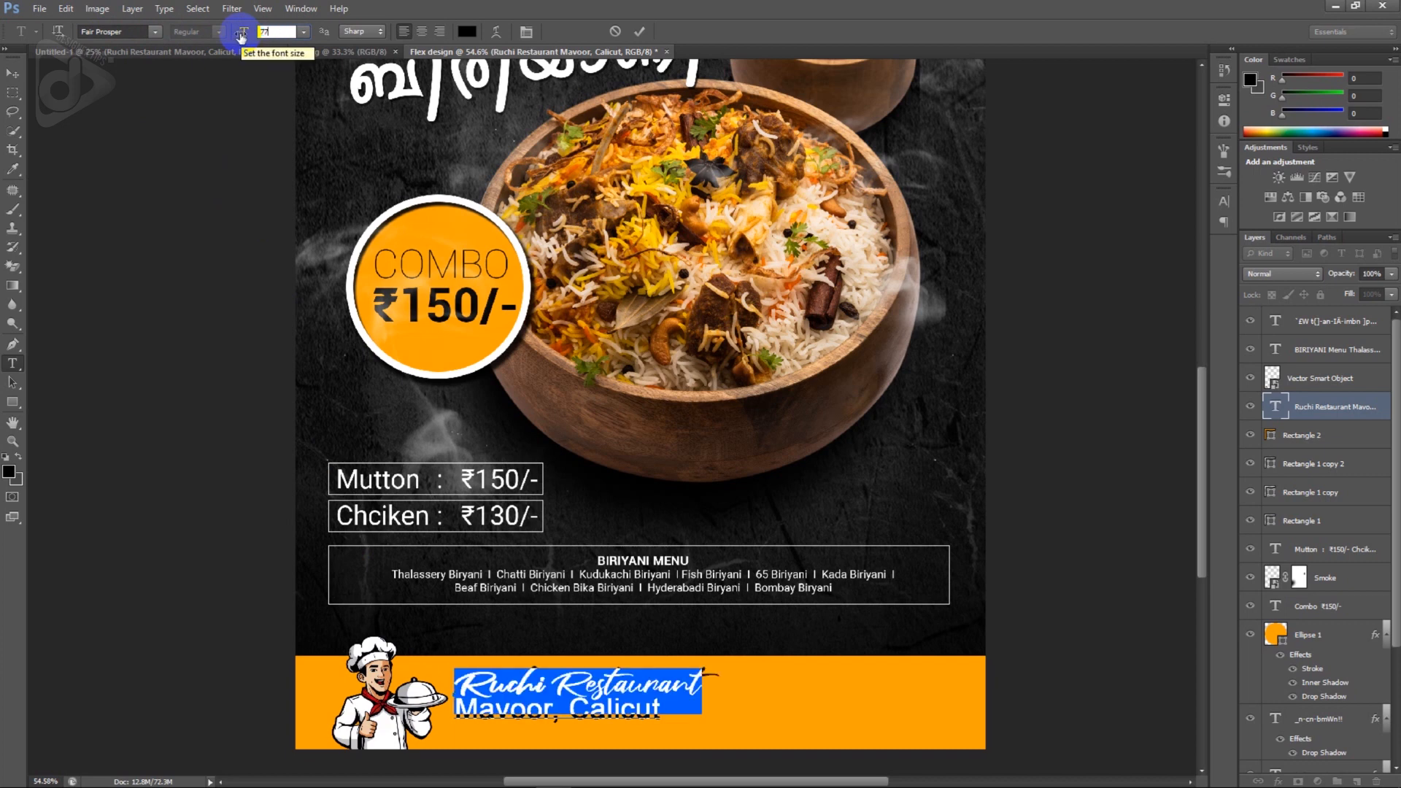
- Set the "Mavoor, Calicut" line in Roboto Thin at 34 pt
click(549, 716)
click(675, 717)
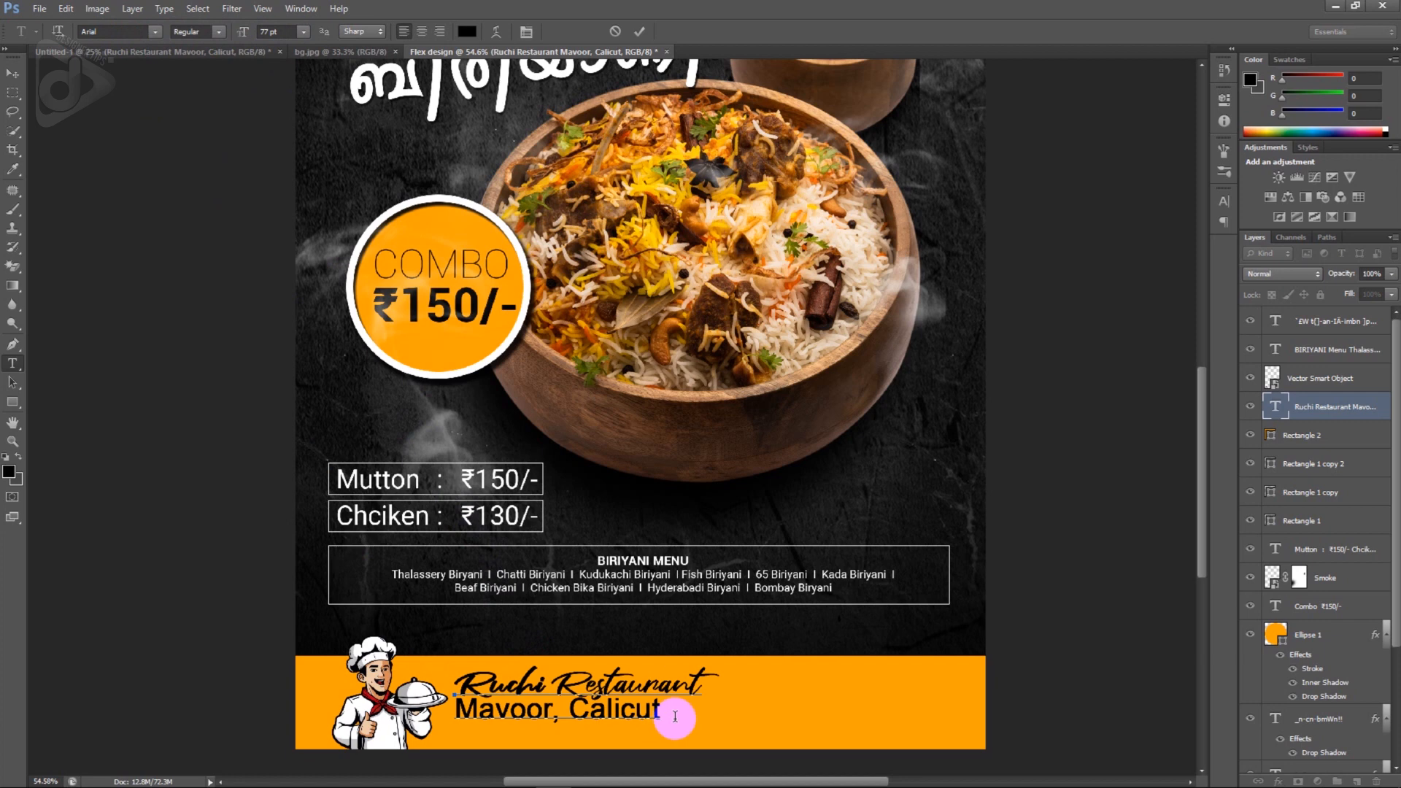
drag(667, 713, 454, 717)
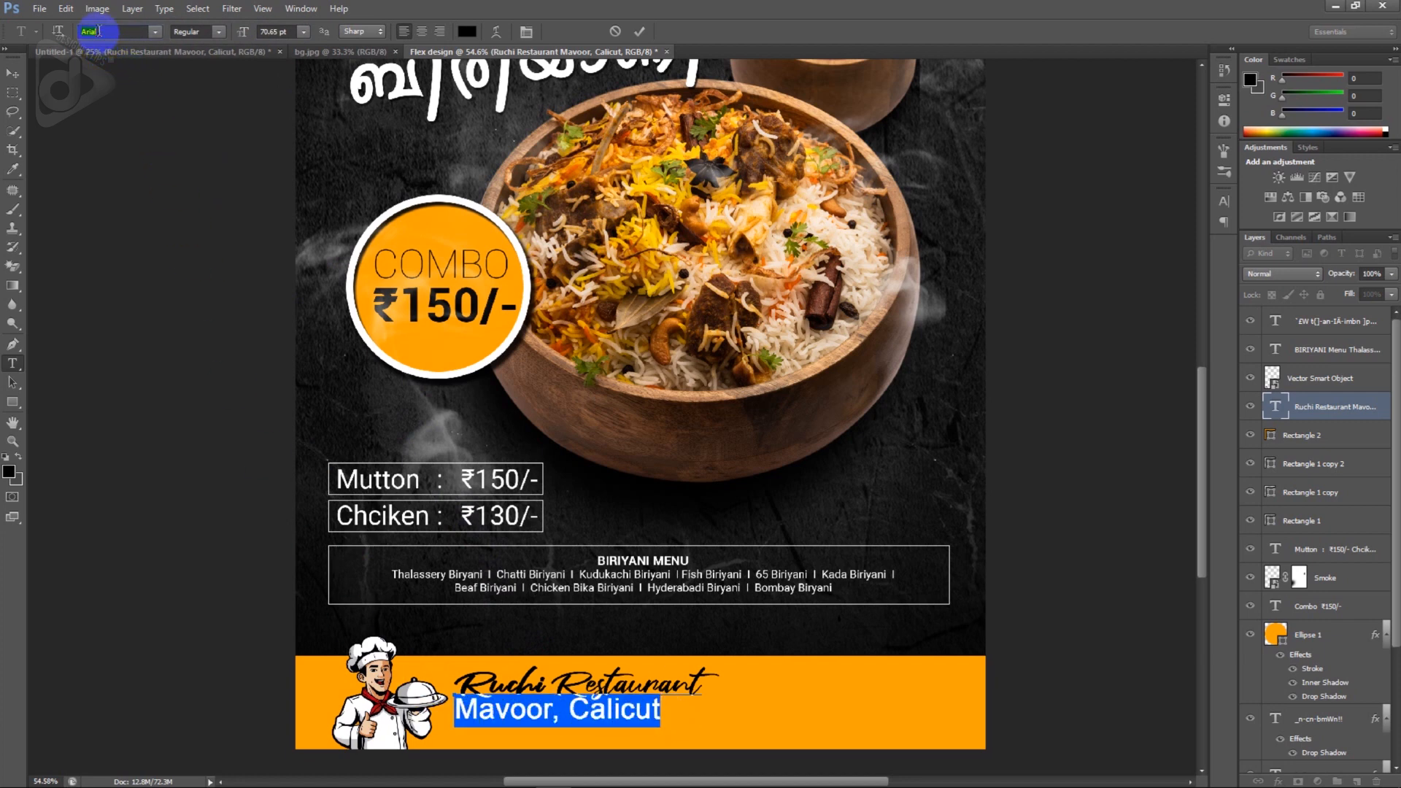
key(Return)
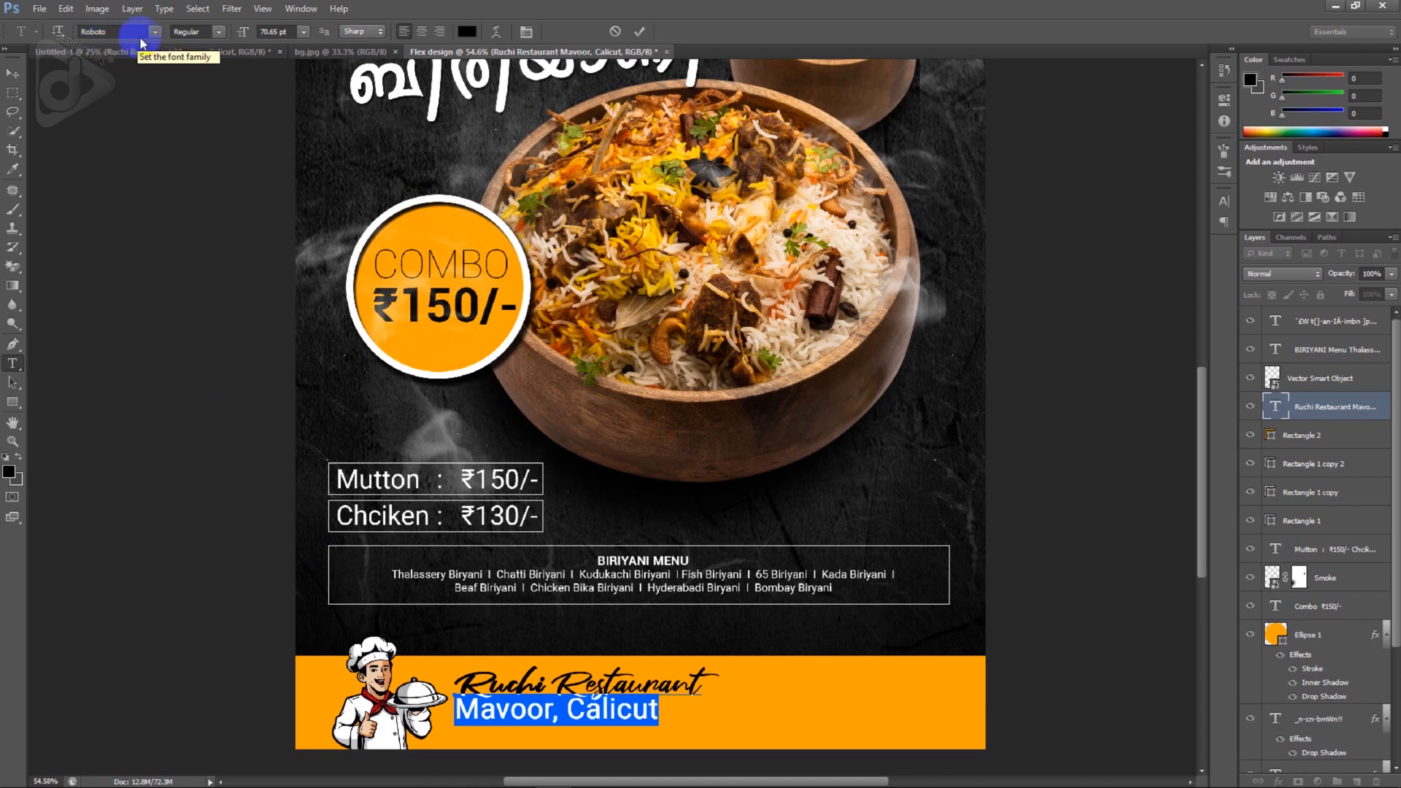
click(219, 33)
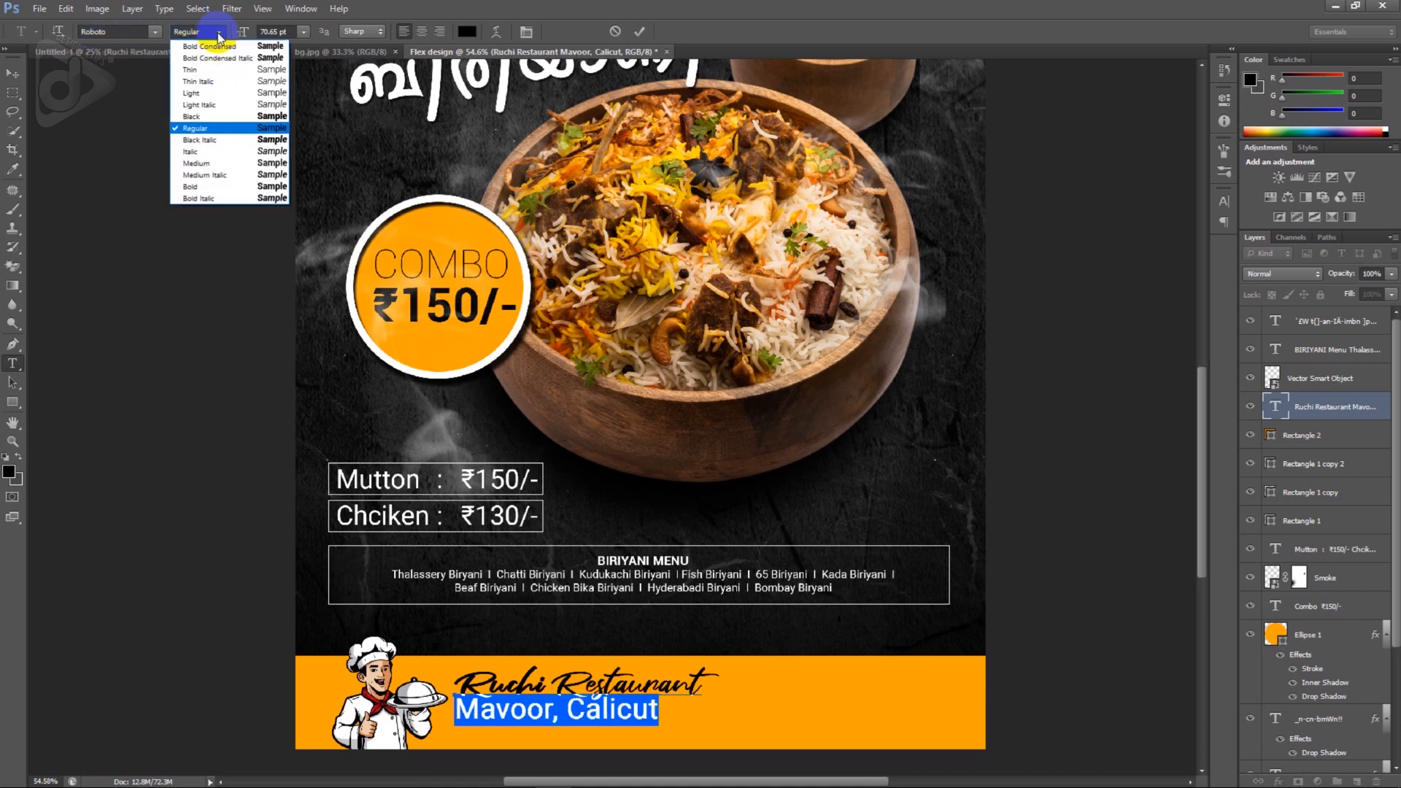
click(193, 70)
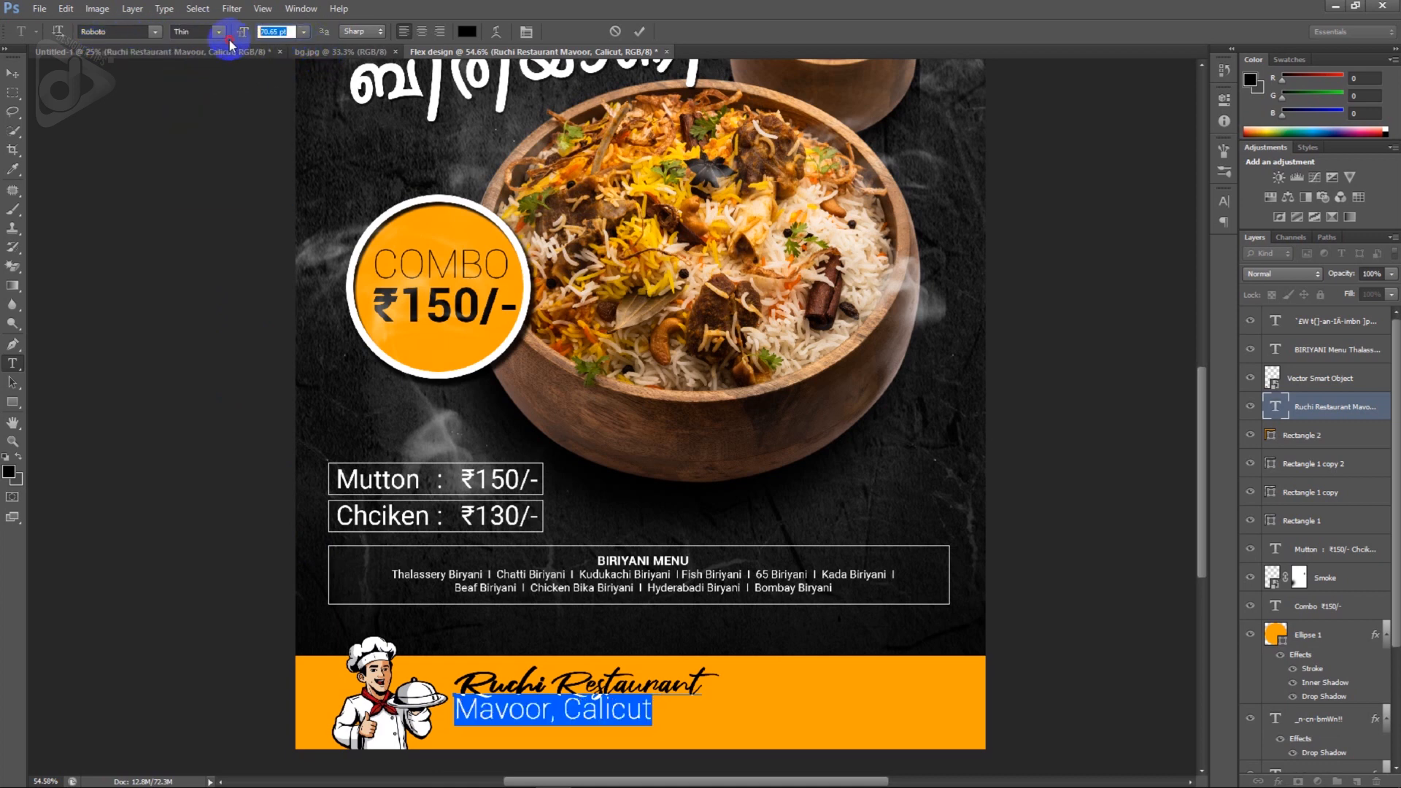
text(34)
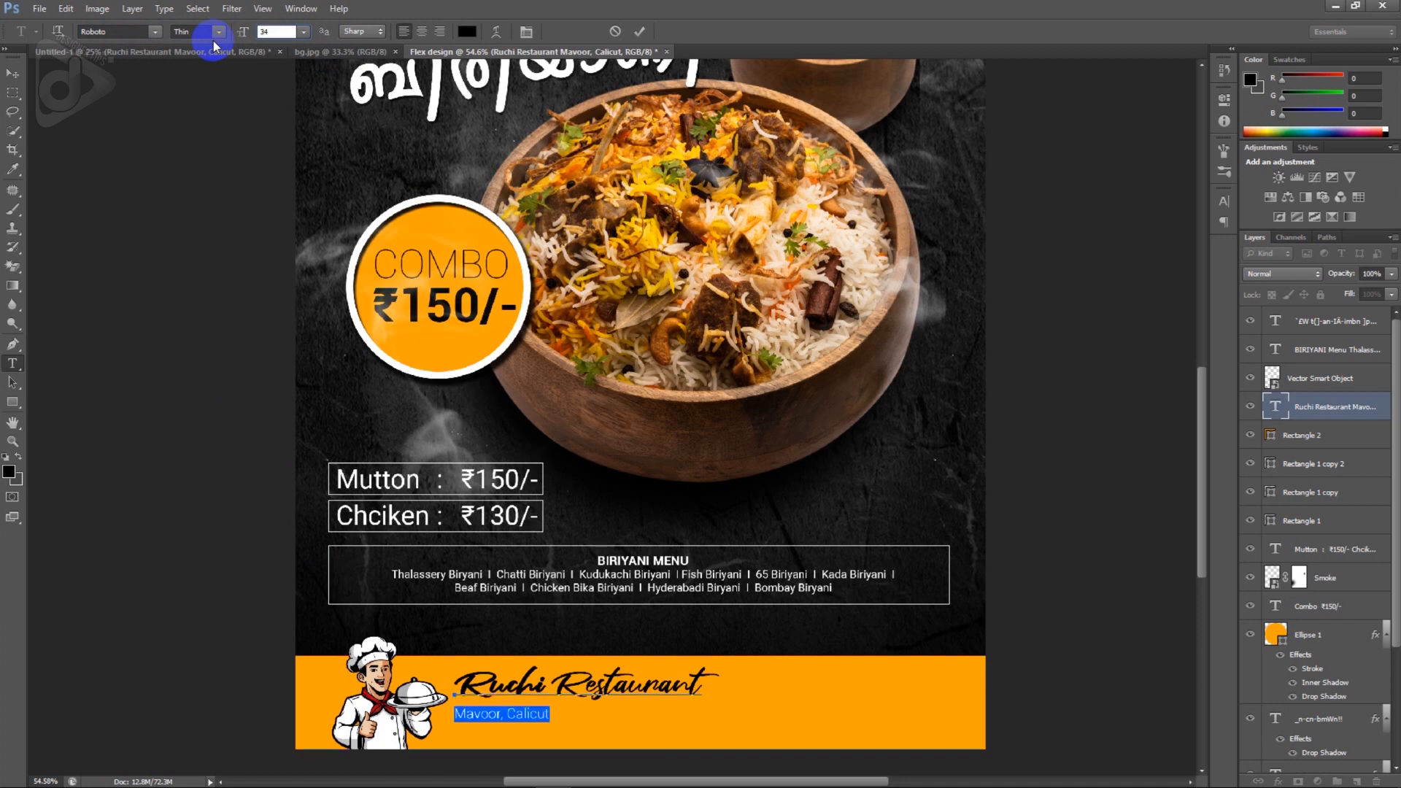
click(11, 75)
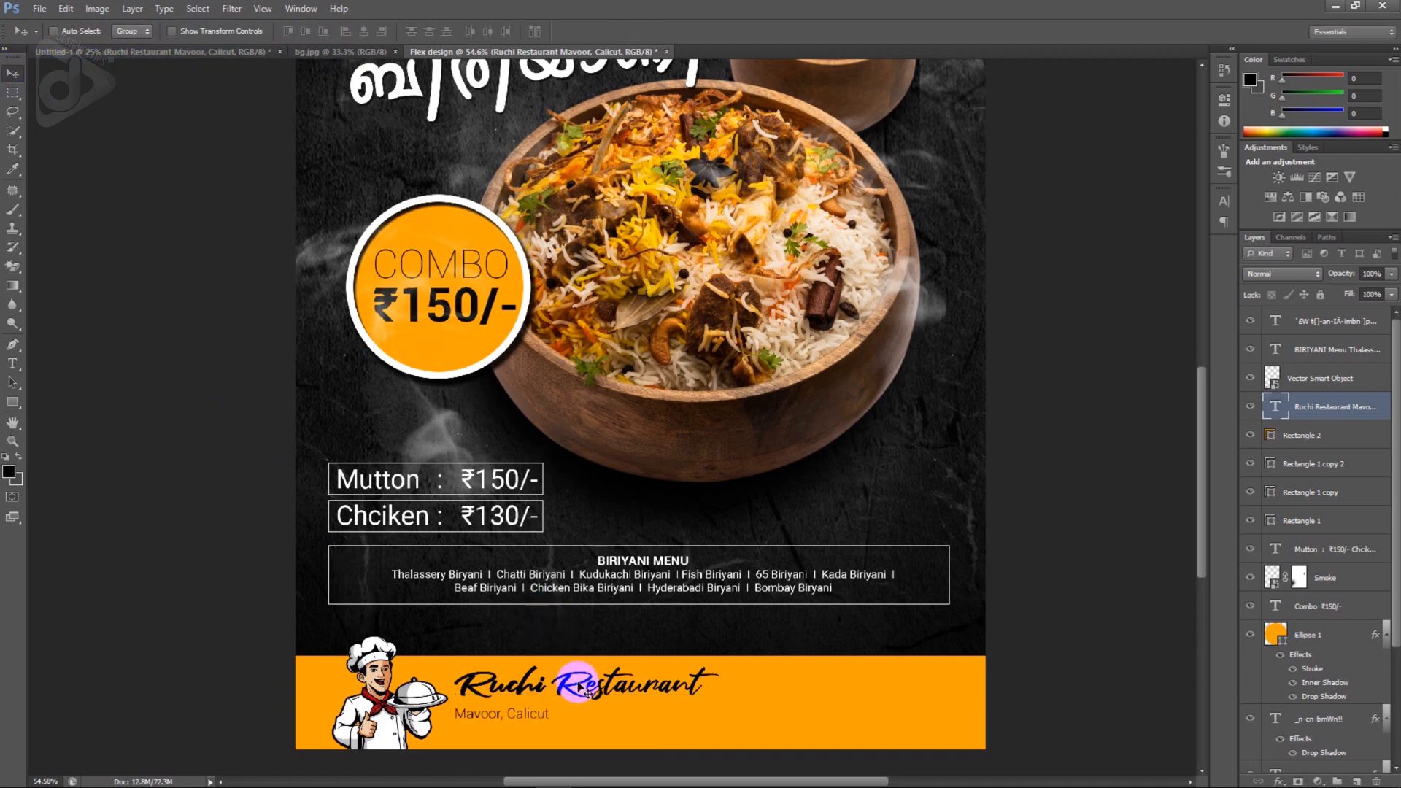
- Tighten the leading of the whole restaurant name and location text to 46.43 pt
key(t)
click(528, 708)
key(ctrl+a)
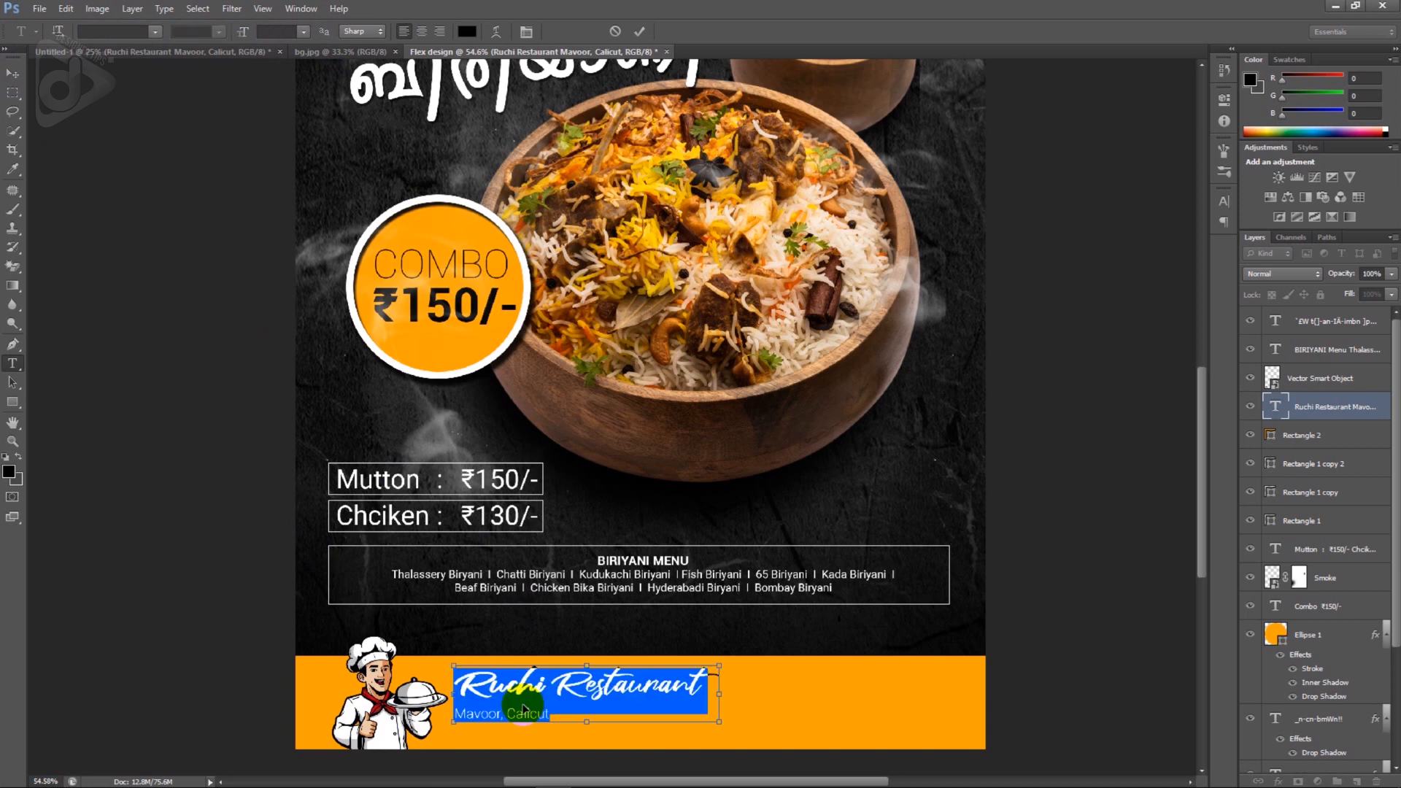
key(ctrl+t)
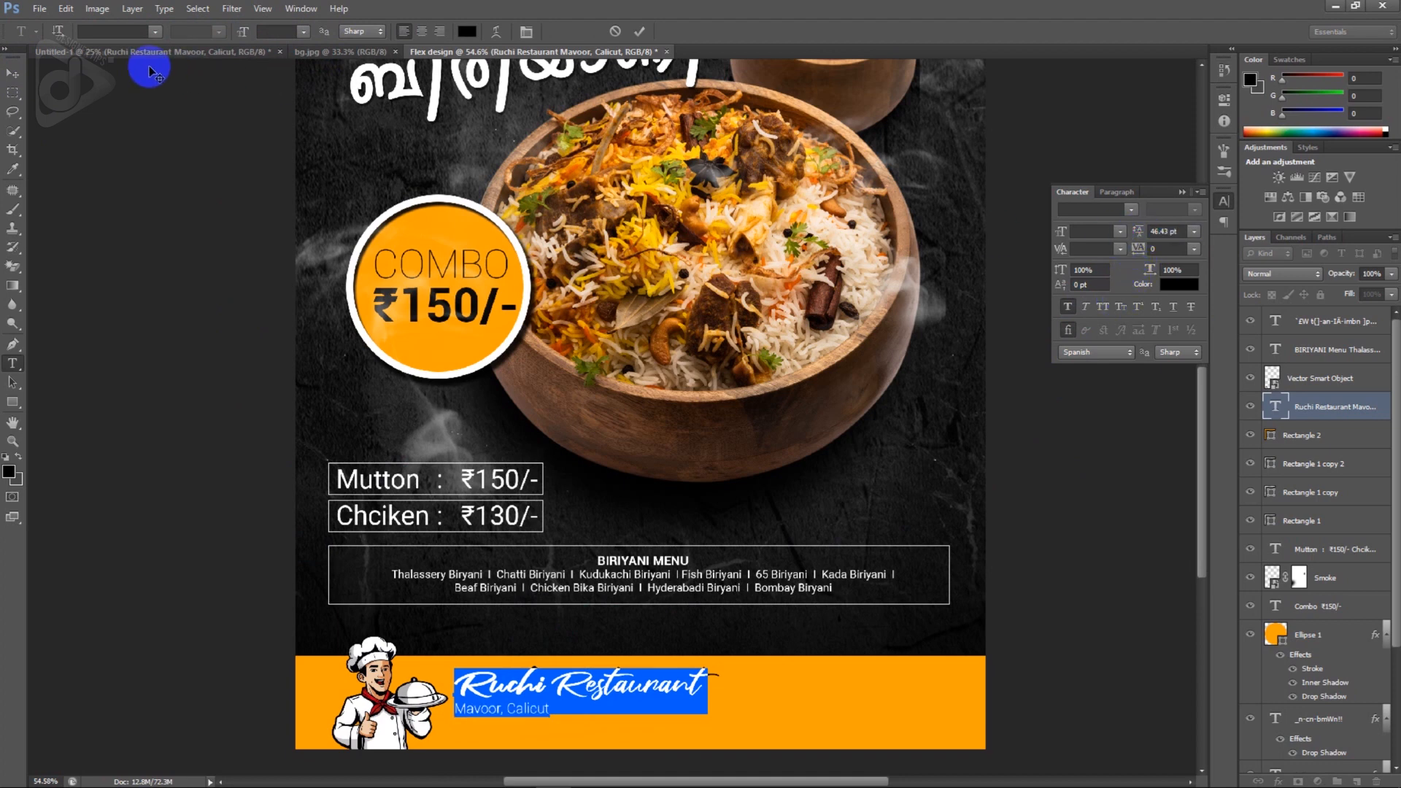
click(13, 73)
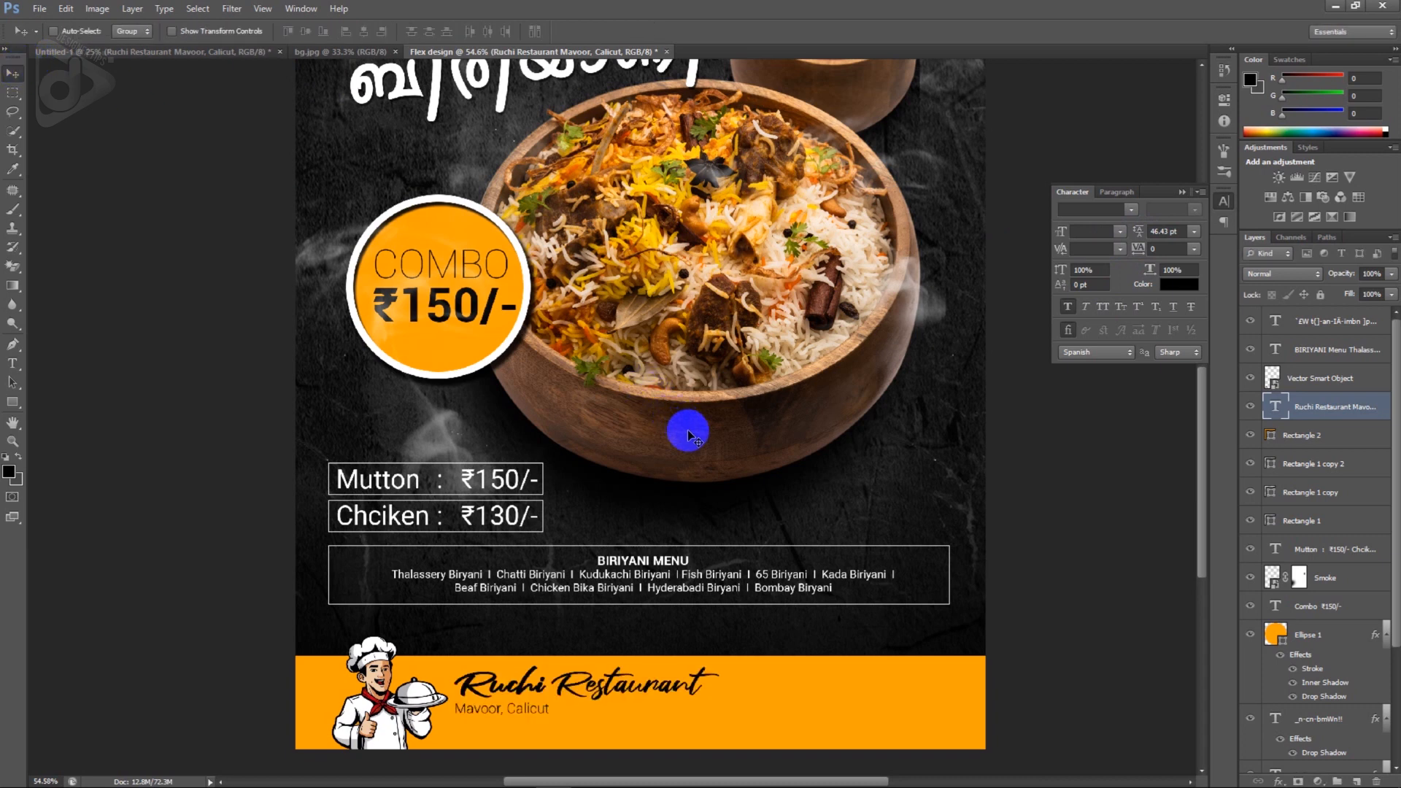
- Nudge the restaurant text slightly down and left, close to the chef's serving tray
key(shift+Down)
key(shift+Down)
key(shift+Left)
key(shift+Left)
key(shift+Up)
key(Right)
- Draw a thin black vertical divider about 5 by 138 px after the restaurant name on the orange band
scroll(713, 613, up, 1)
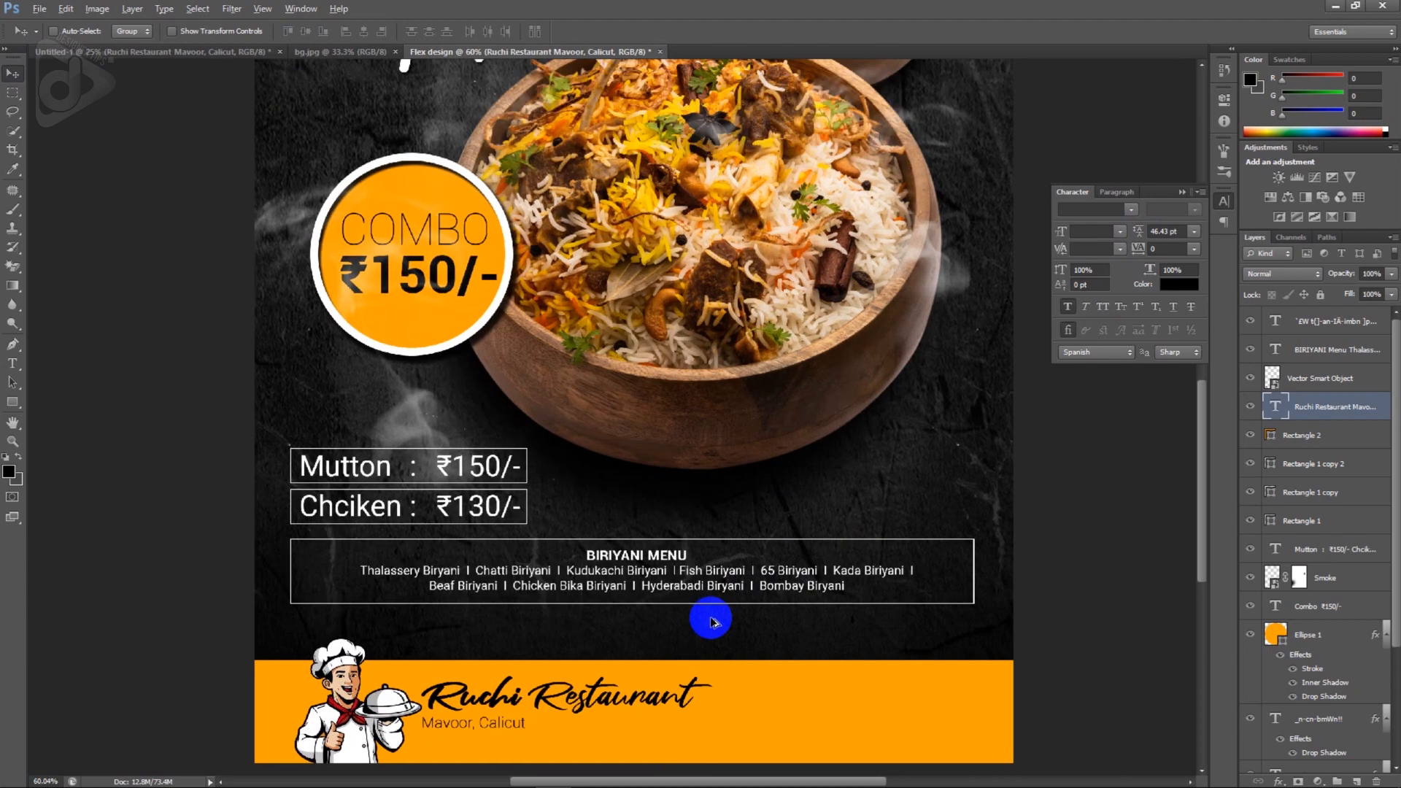
drag(797, 706, 750, 579)
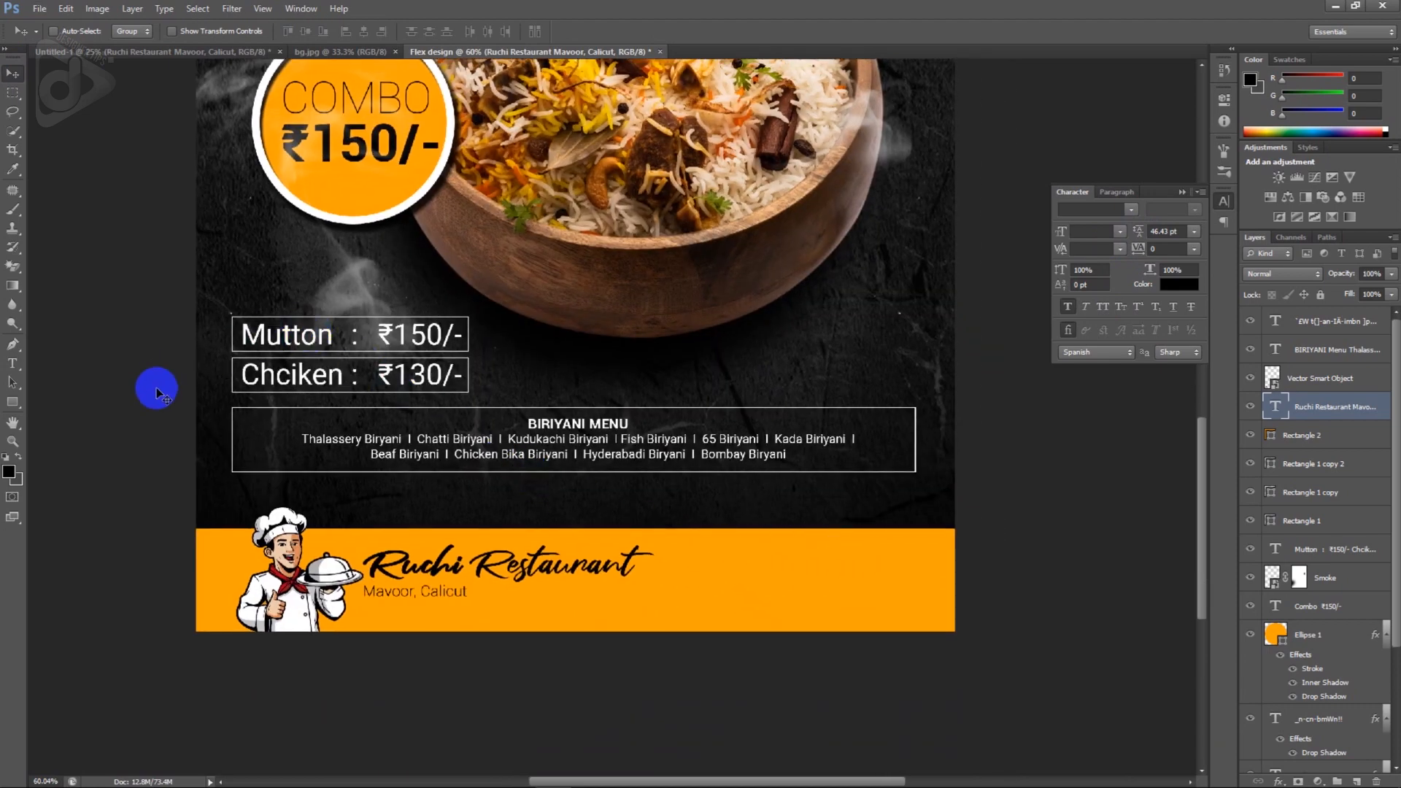
click(13, 402)
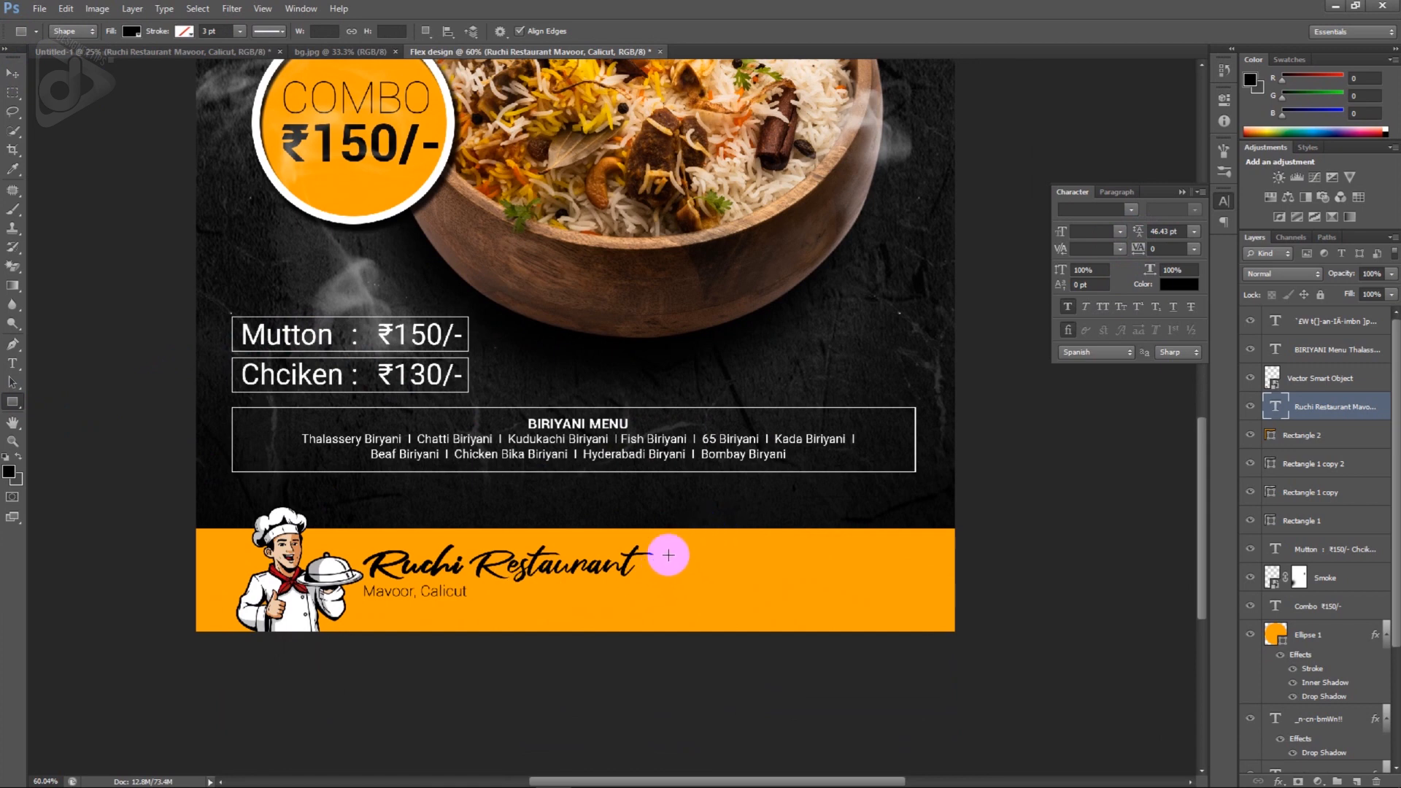
drag(666, 544, 666, 602)
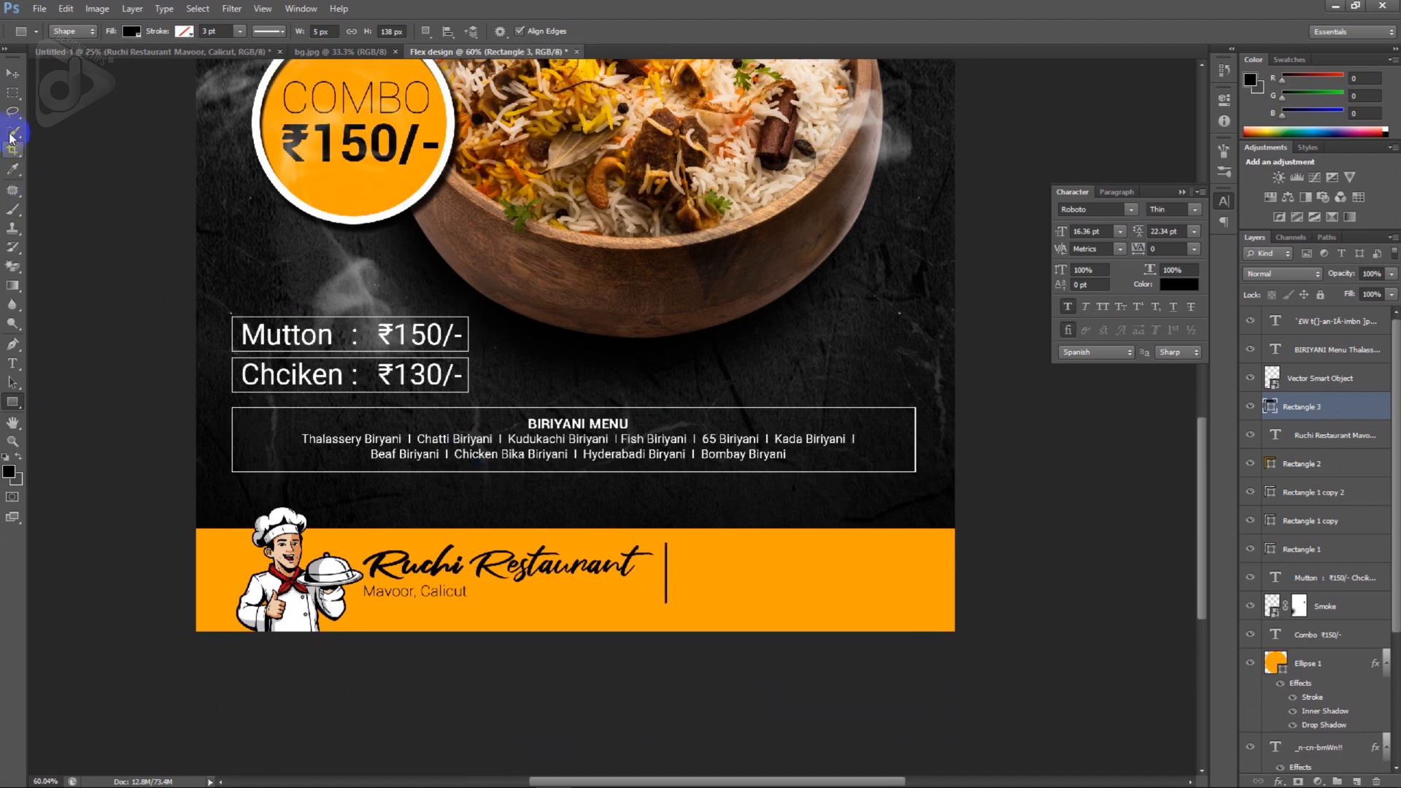
click(12, 74)
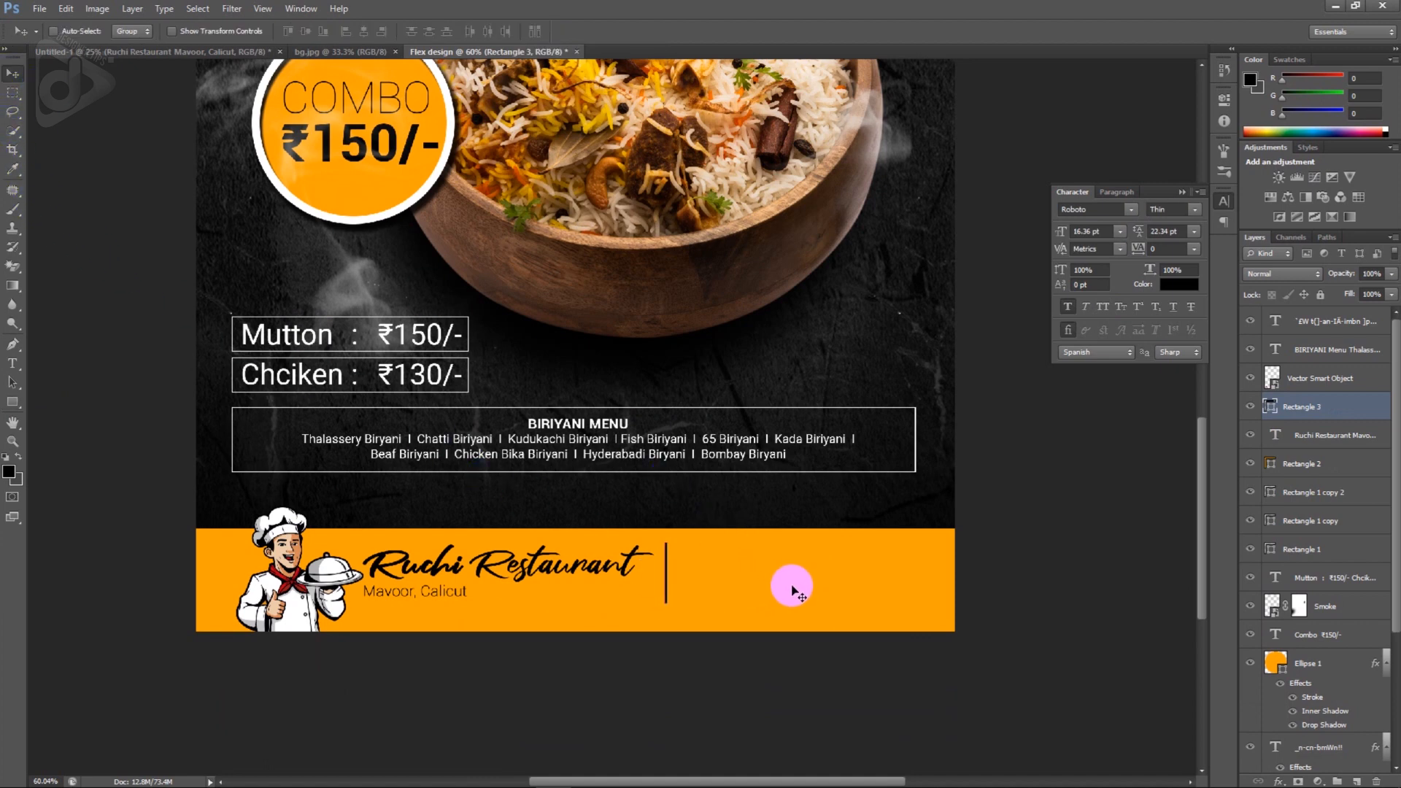
- Copy the contact text block from the Untitled-1 document onto the poster's orange band and scale it to about 60% beside the divider
click(241, 52)
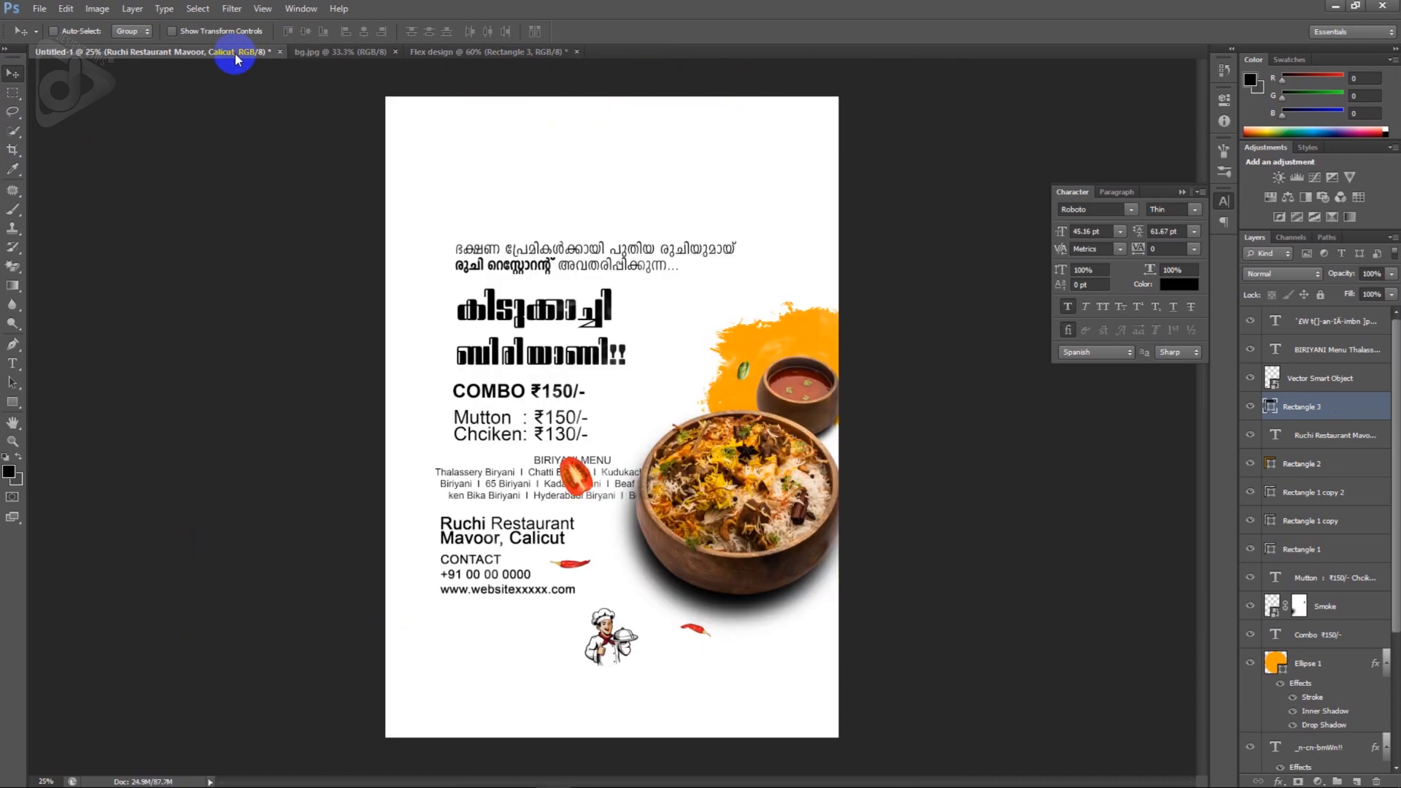
ctrl+click(533, 590)
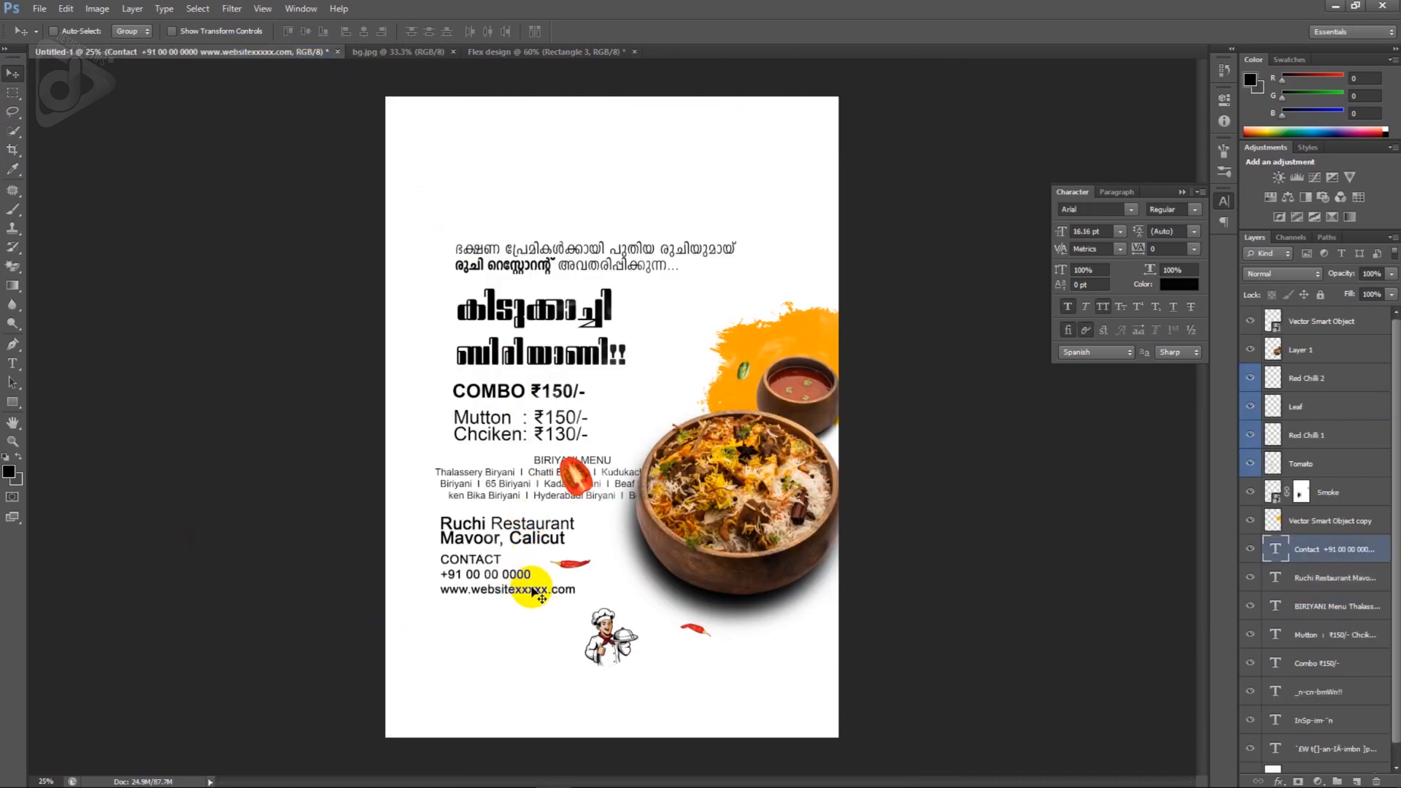
drag(534, 590, 823, 585)
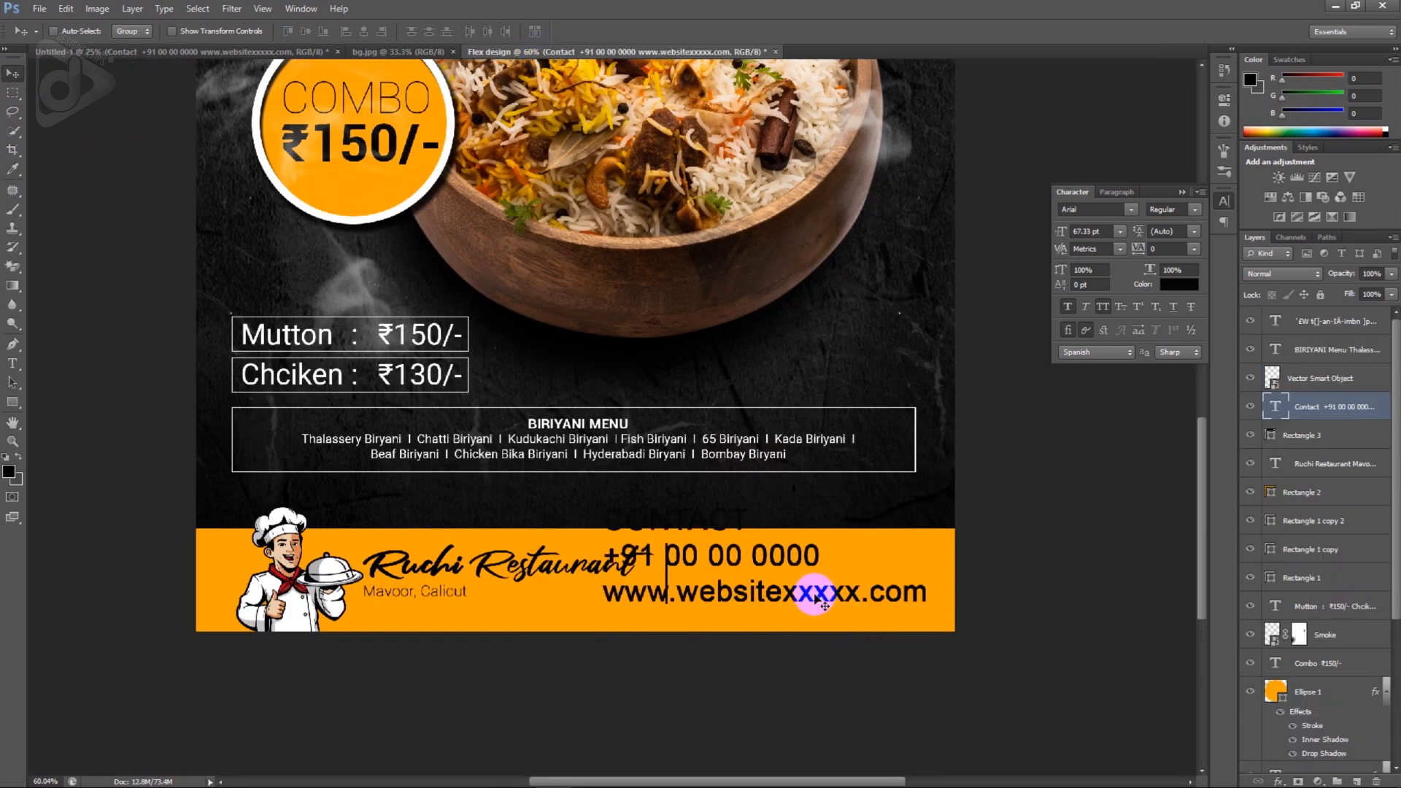
key(ctrl+t)
drag(927, 610, 848, 599)
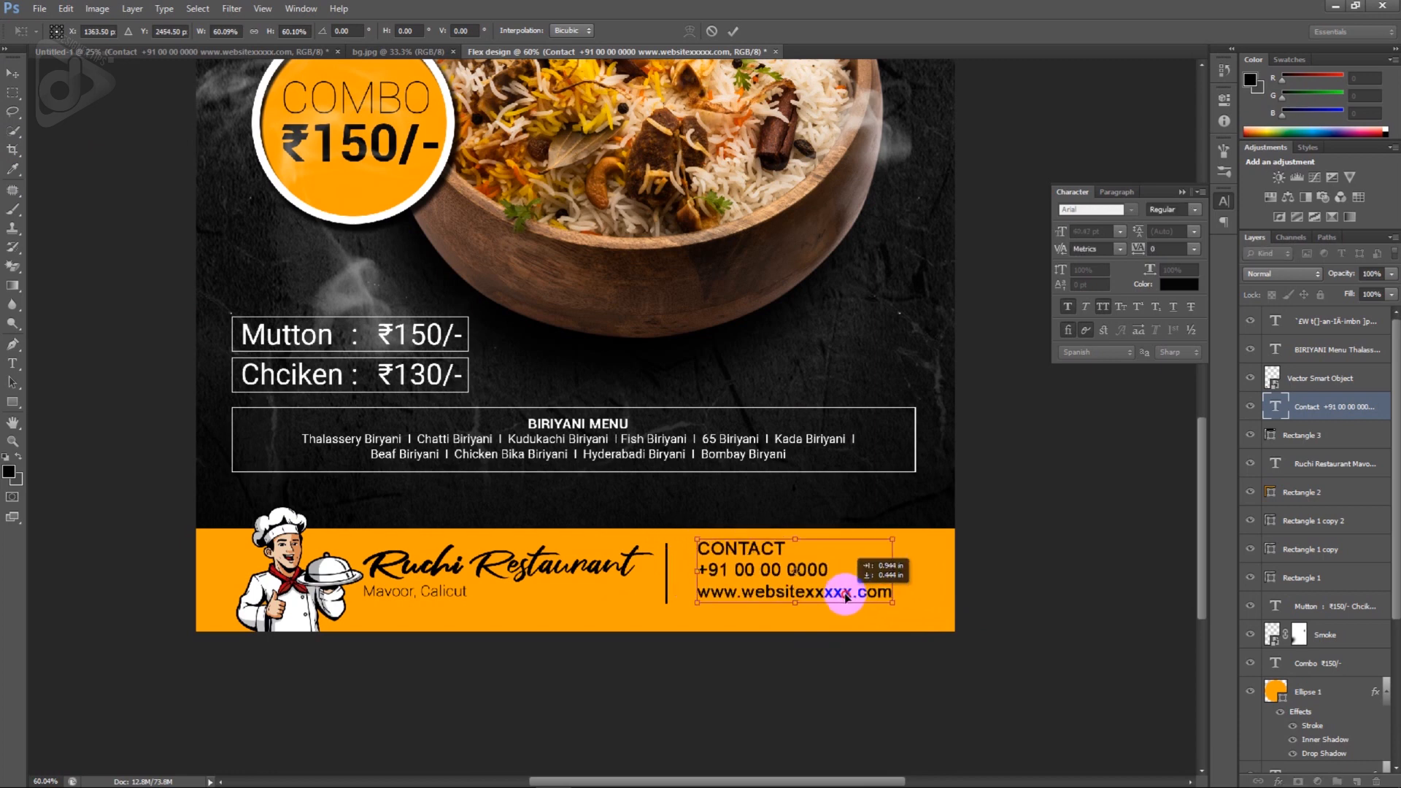
key(Return)
- Set the whole contact text block in Roboto Regular at 34 pt
key(t)
click(761, 569)
key(ctrl+a)
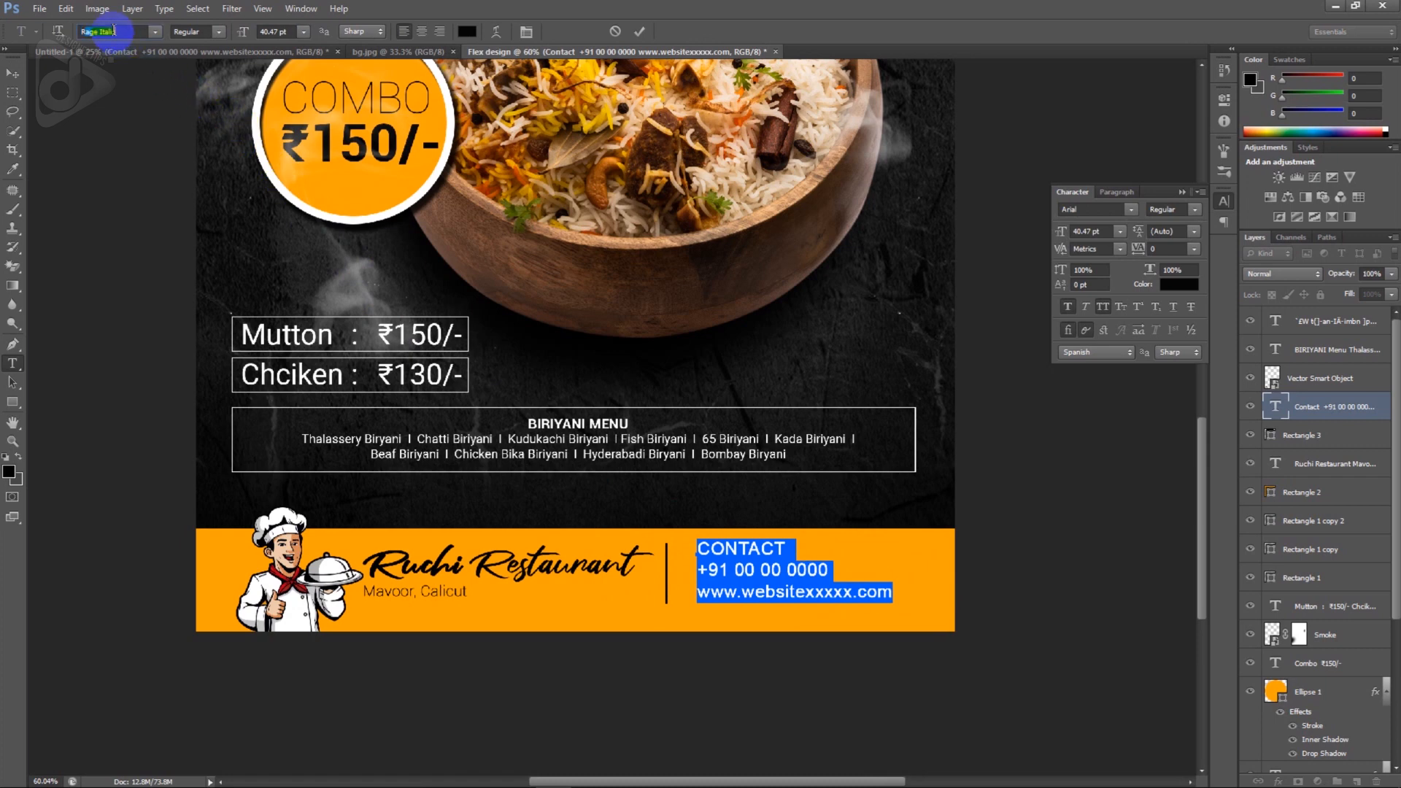
key(Return)
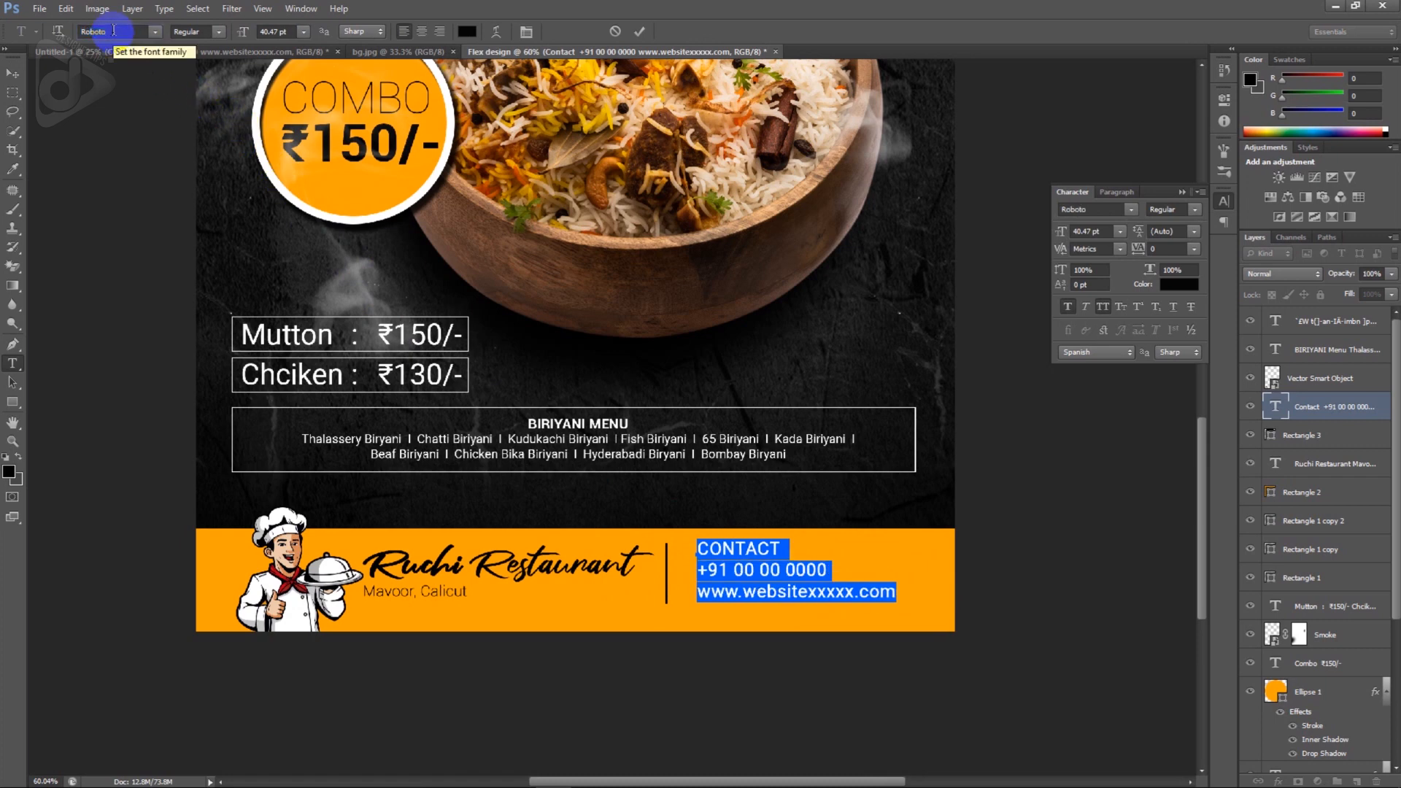
click(278, 31)
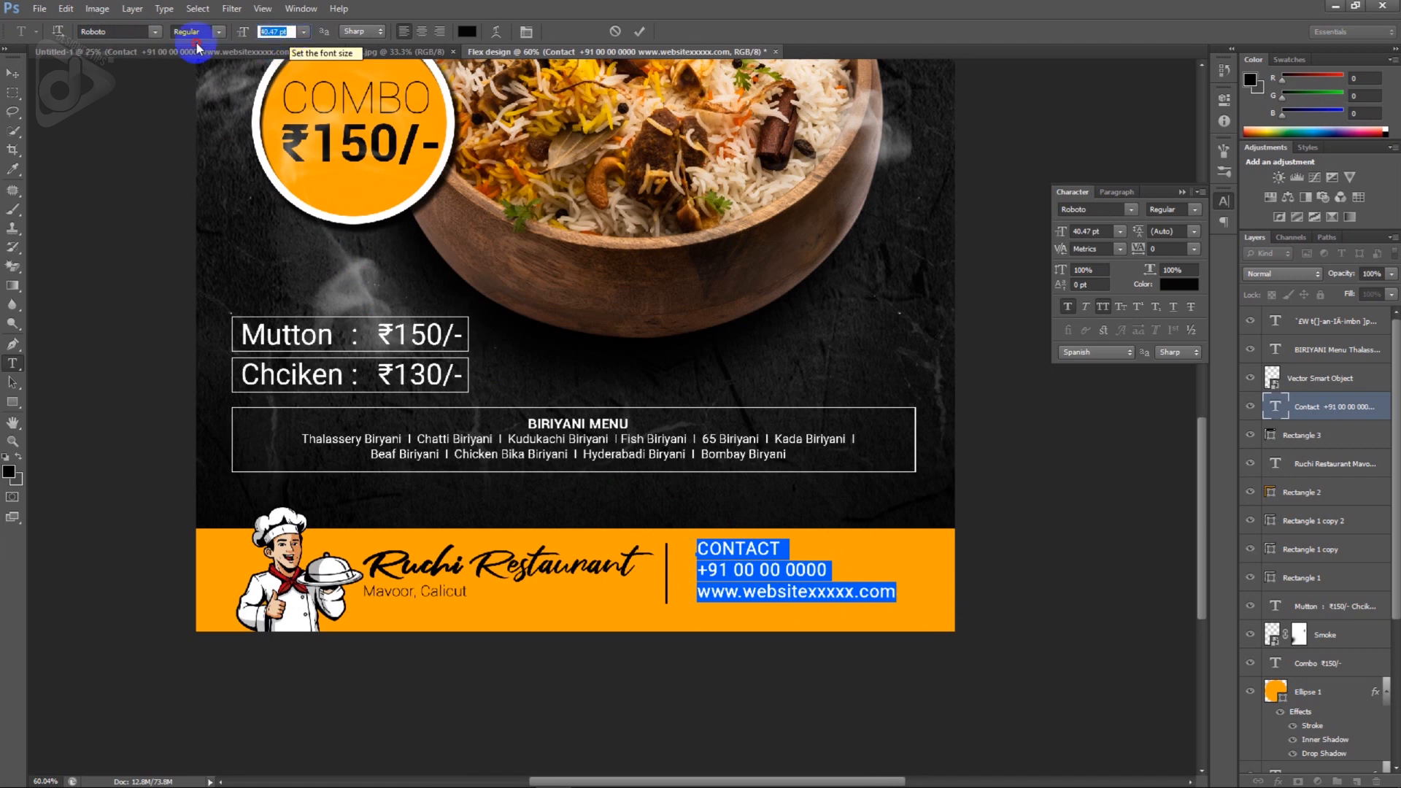
text(34)
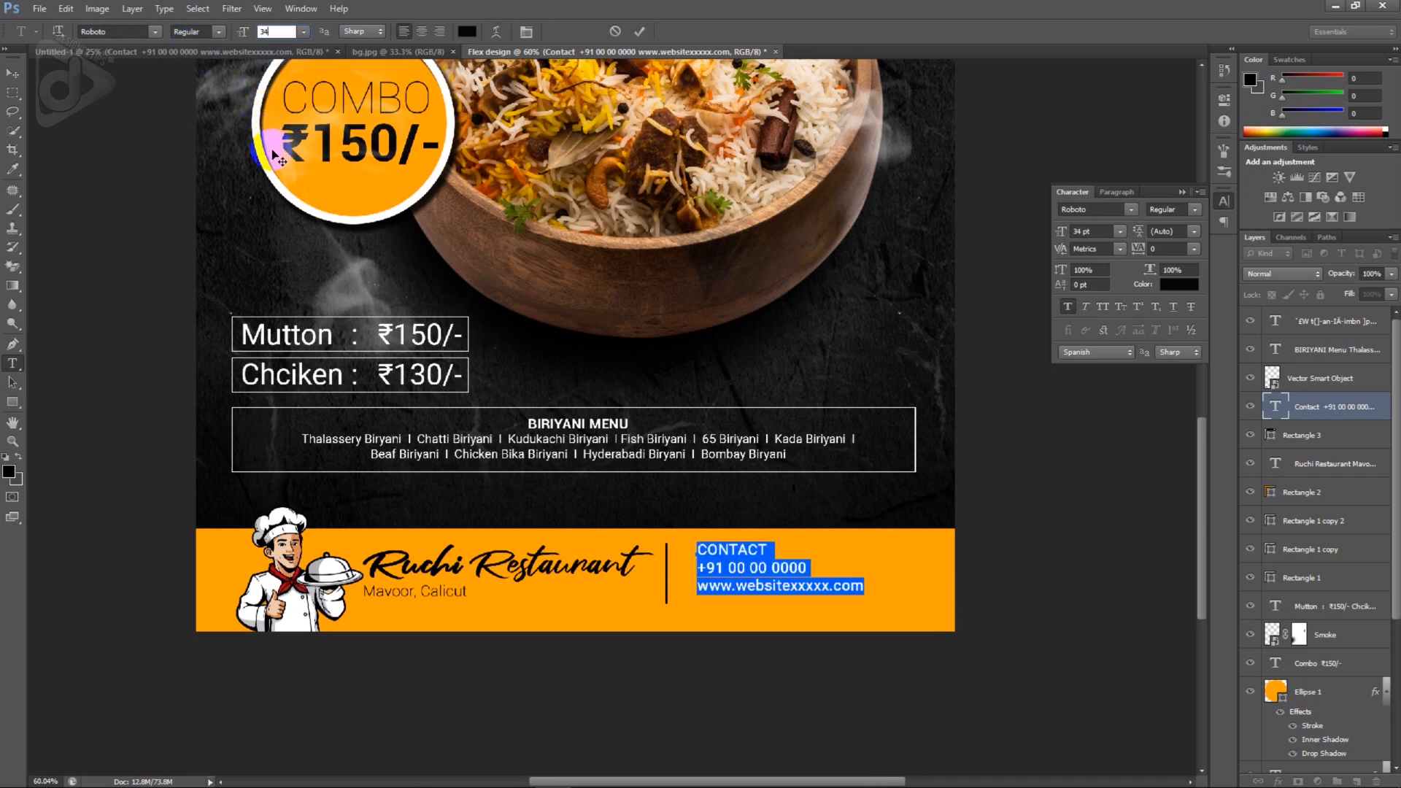
- Change the "CONTACT" heading line to the Thin weight of Roboto
click(724, 561)
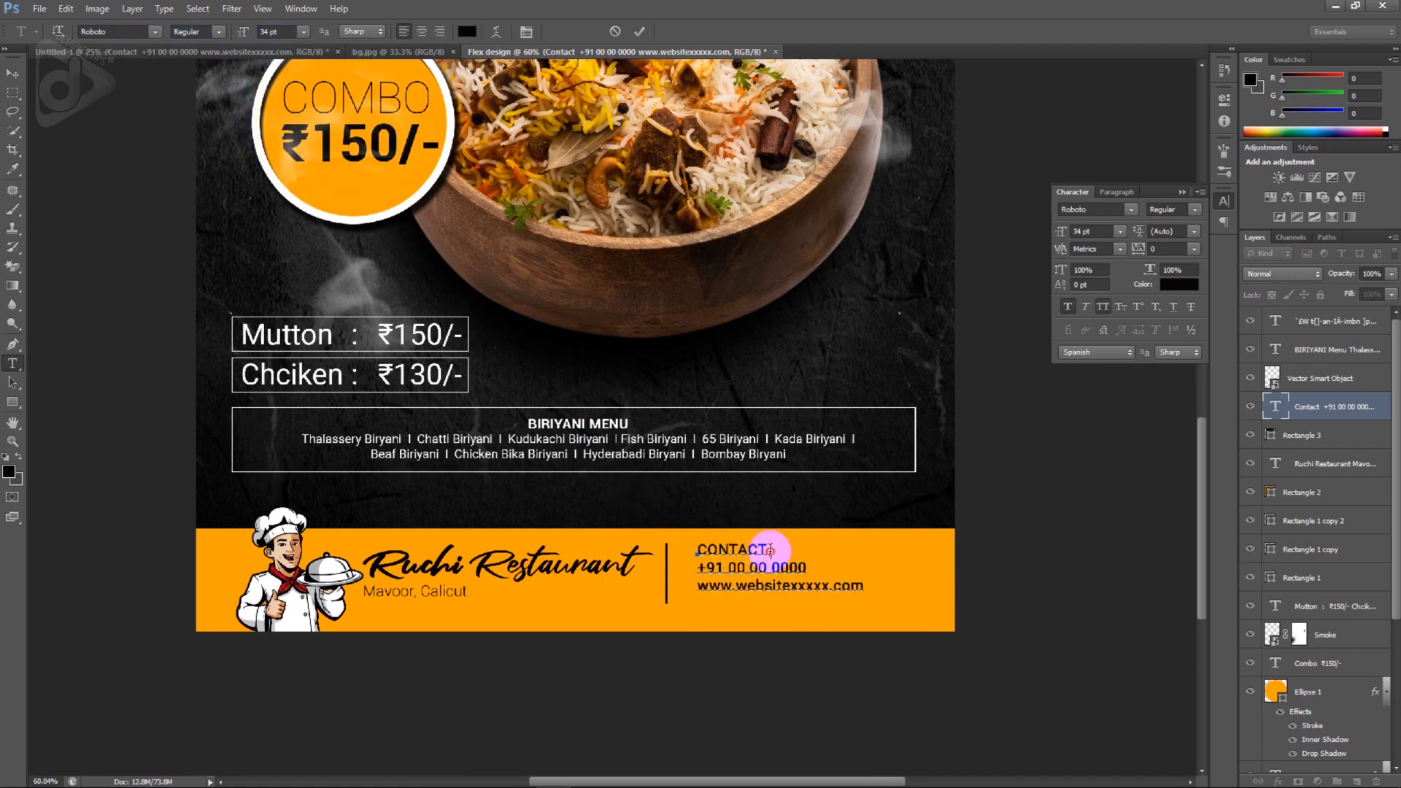
drag(771, 551, 687, 553)
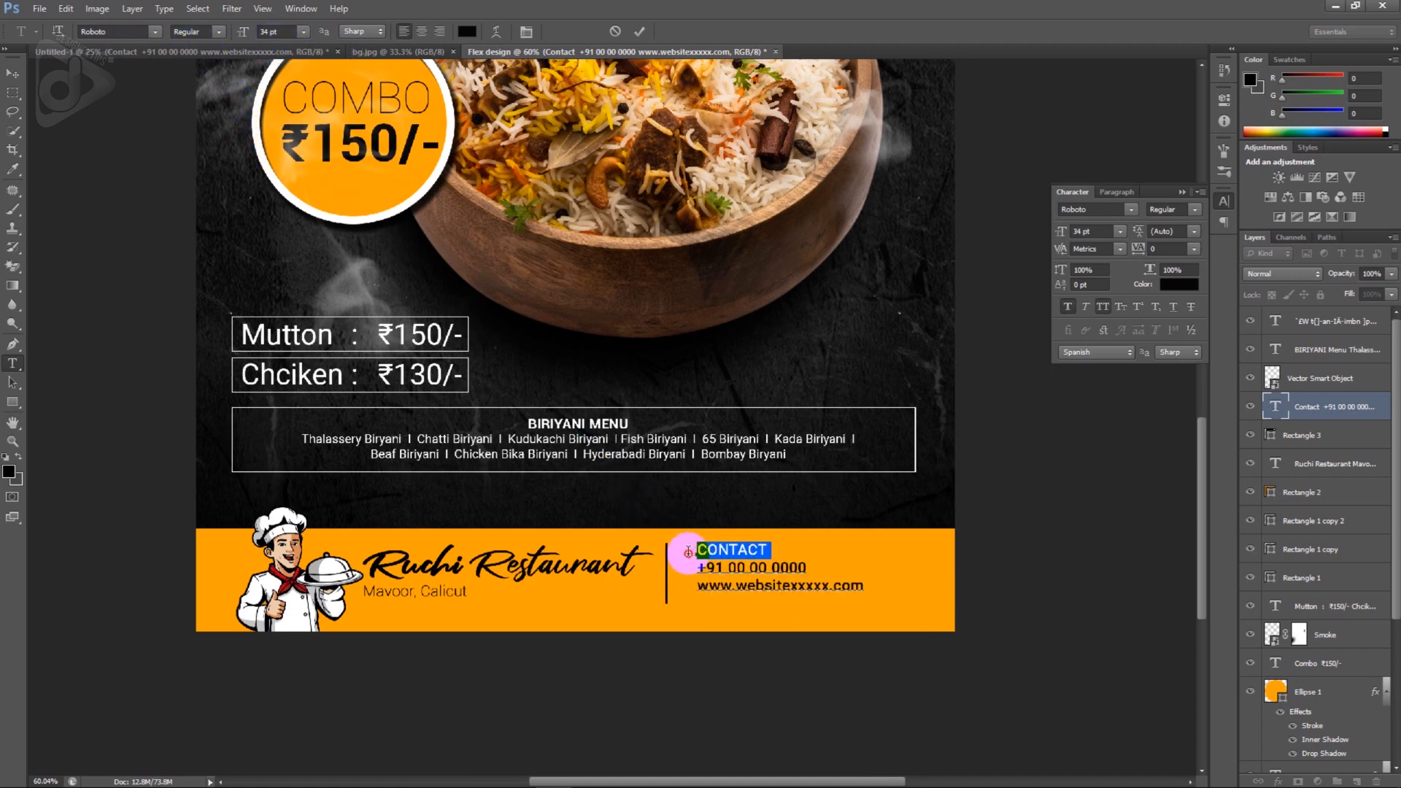
click(217, 32)
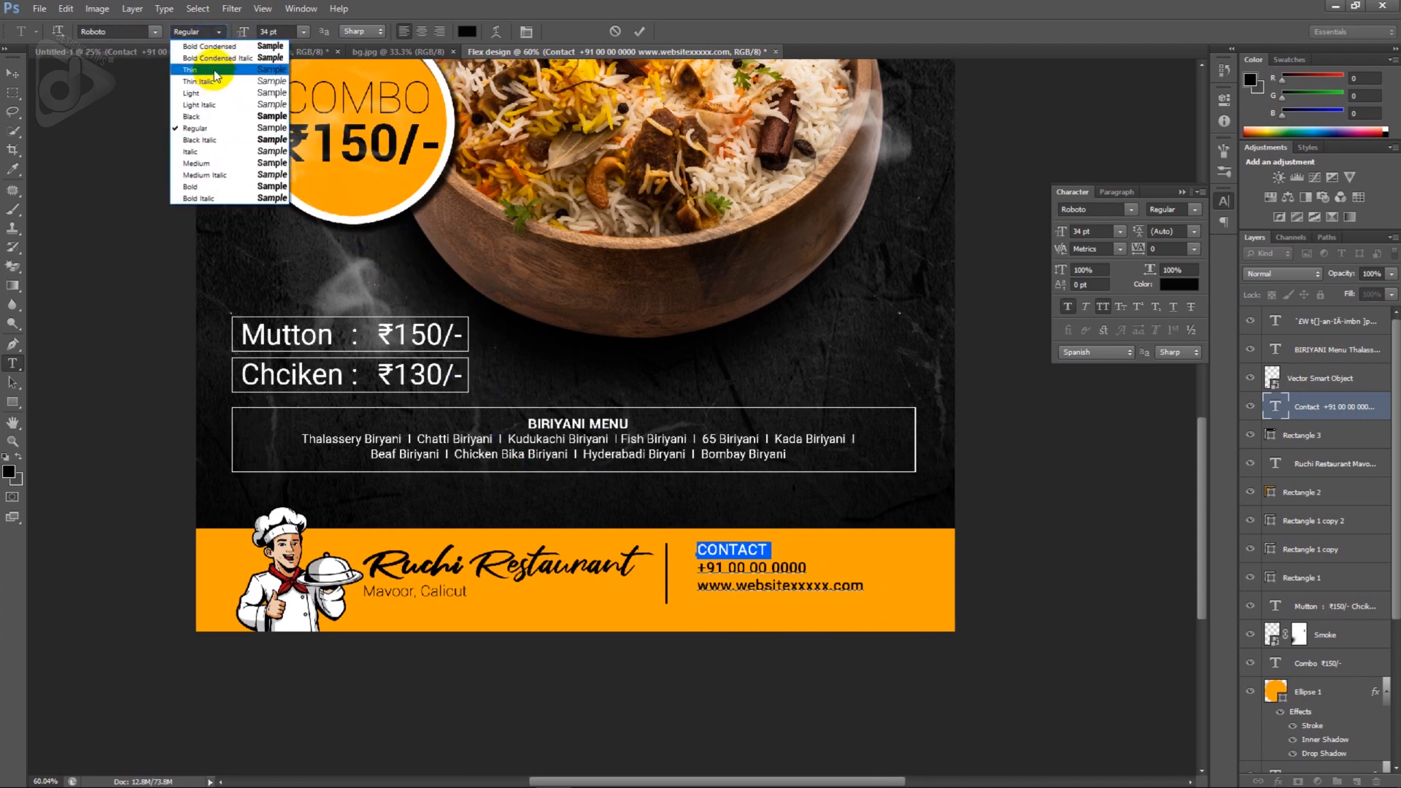
click(200, 45)
- Make the phone number and website lines of the contact text Roboto Bold
drag(866, 586, 695, 568)
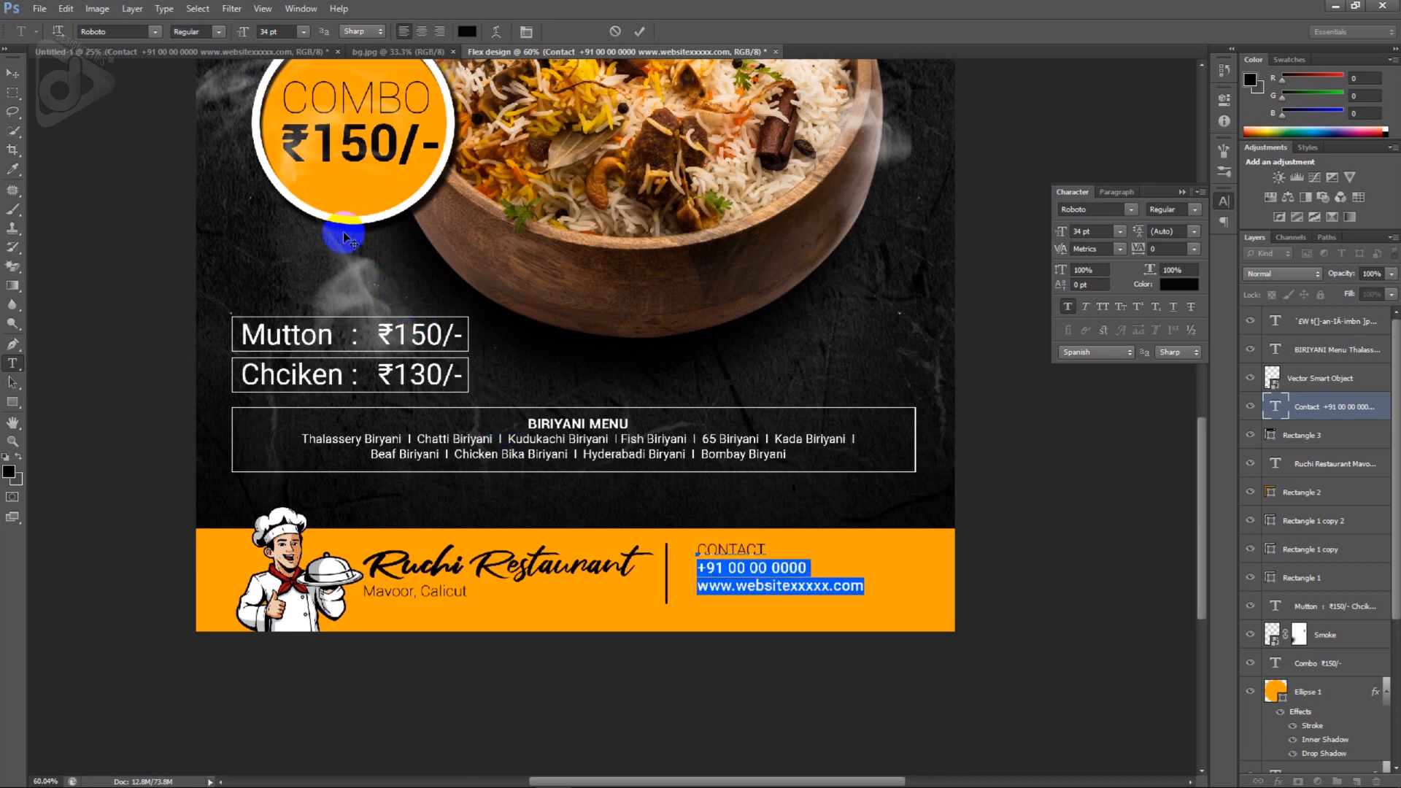
click(217, 32)
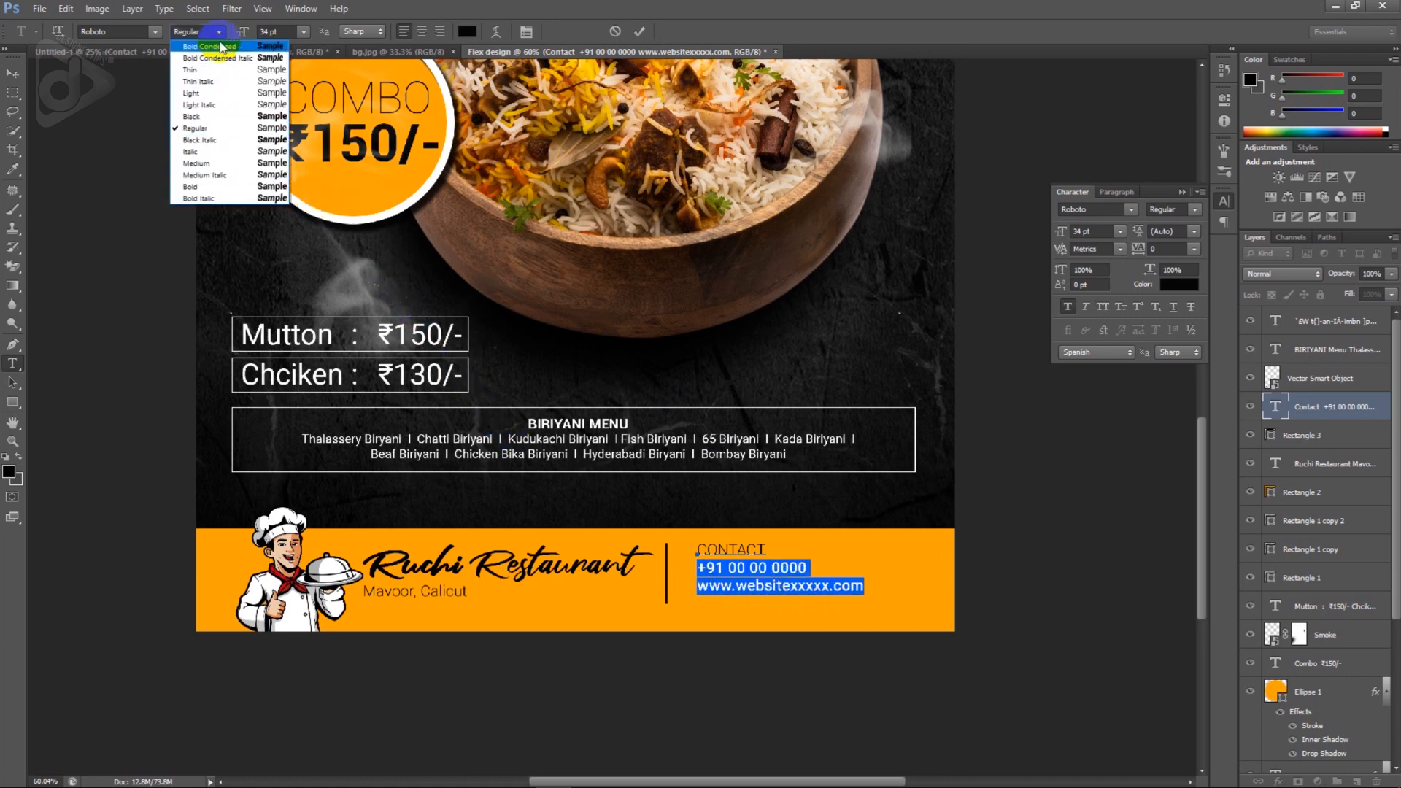
click(204, 187)
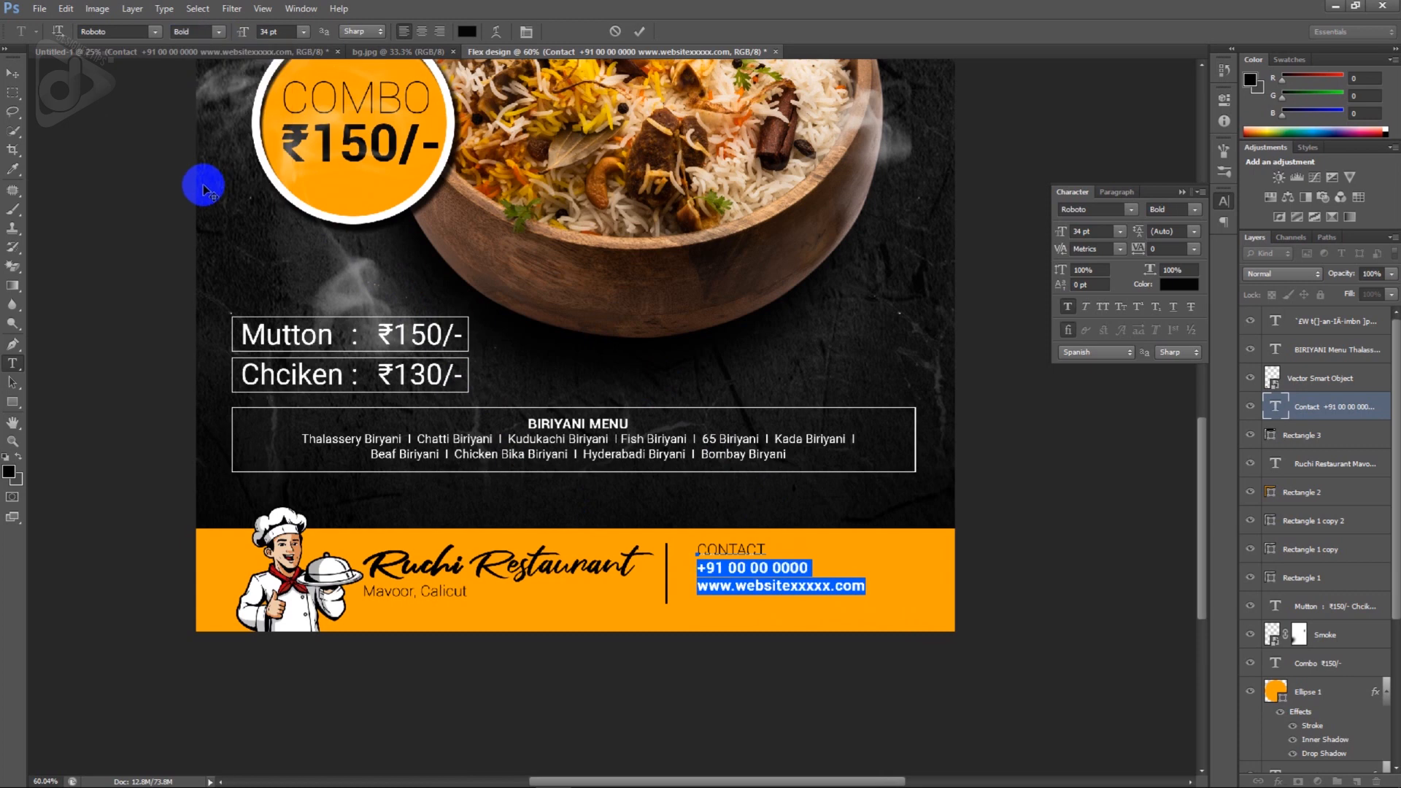
click(12, 73)
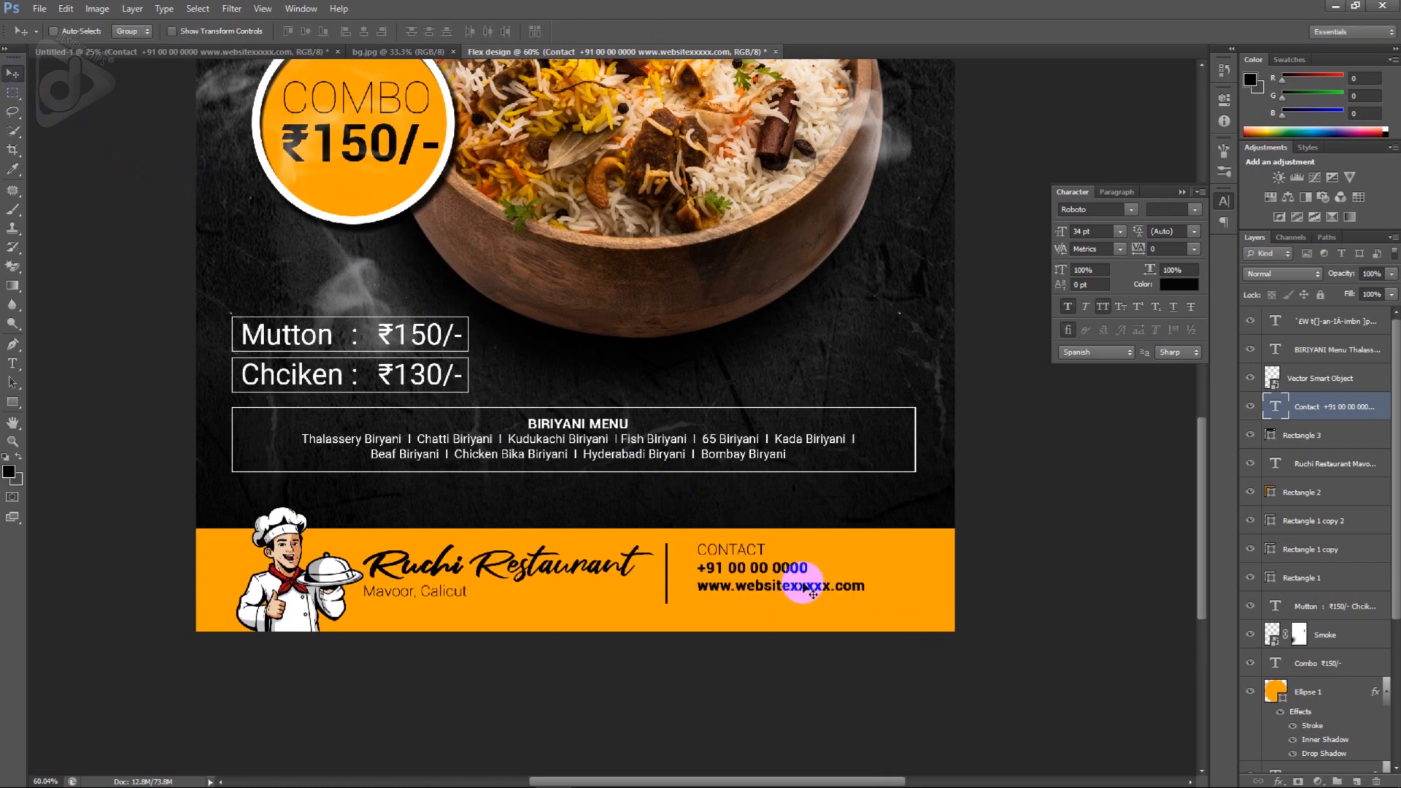
- Nudge the contact text block slightly down and then further right, away from the divider on the orange band
key(shift+Down)
key(shift+Down)
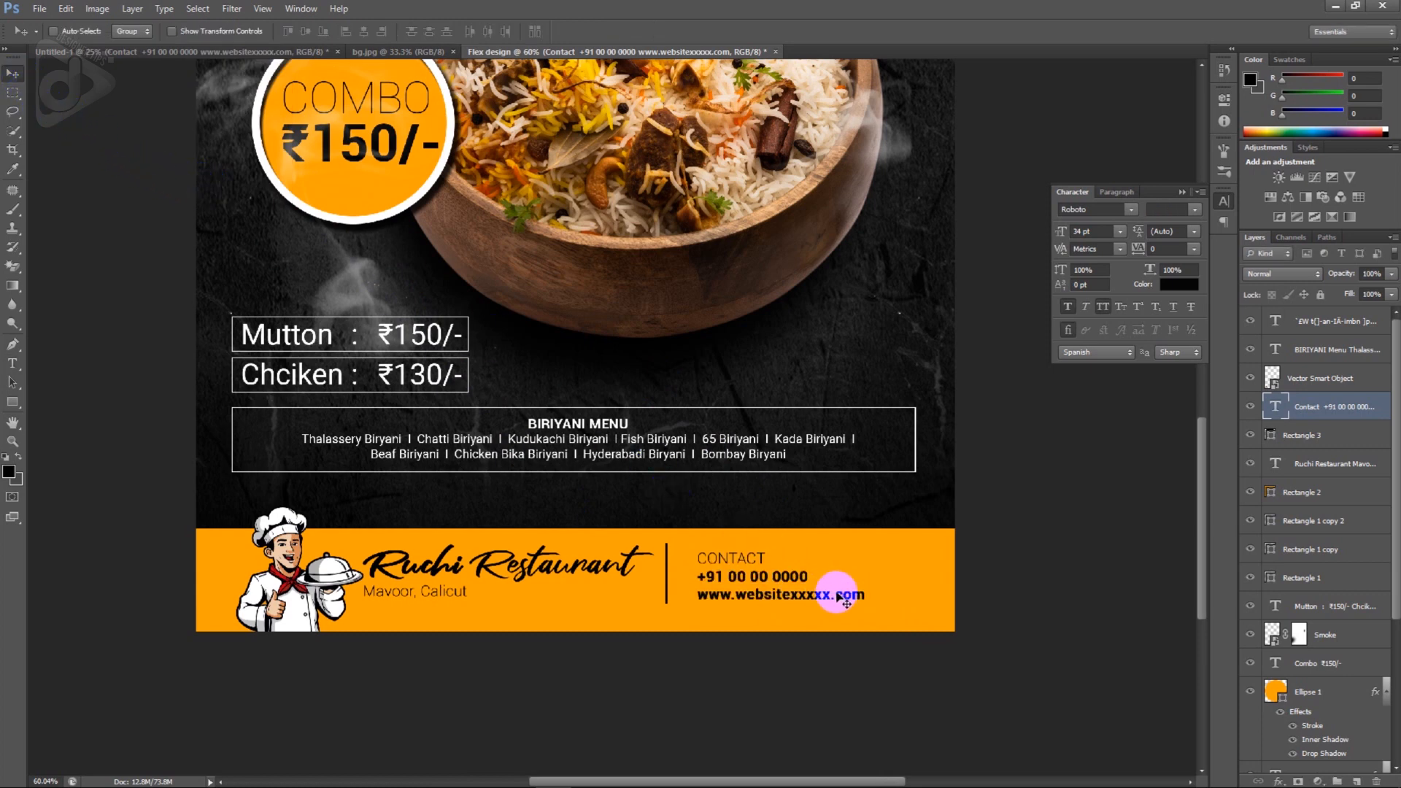
scroll(841, 600, up, 5)
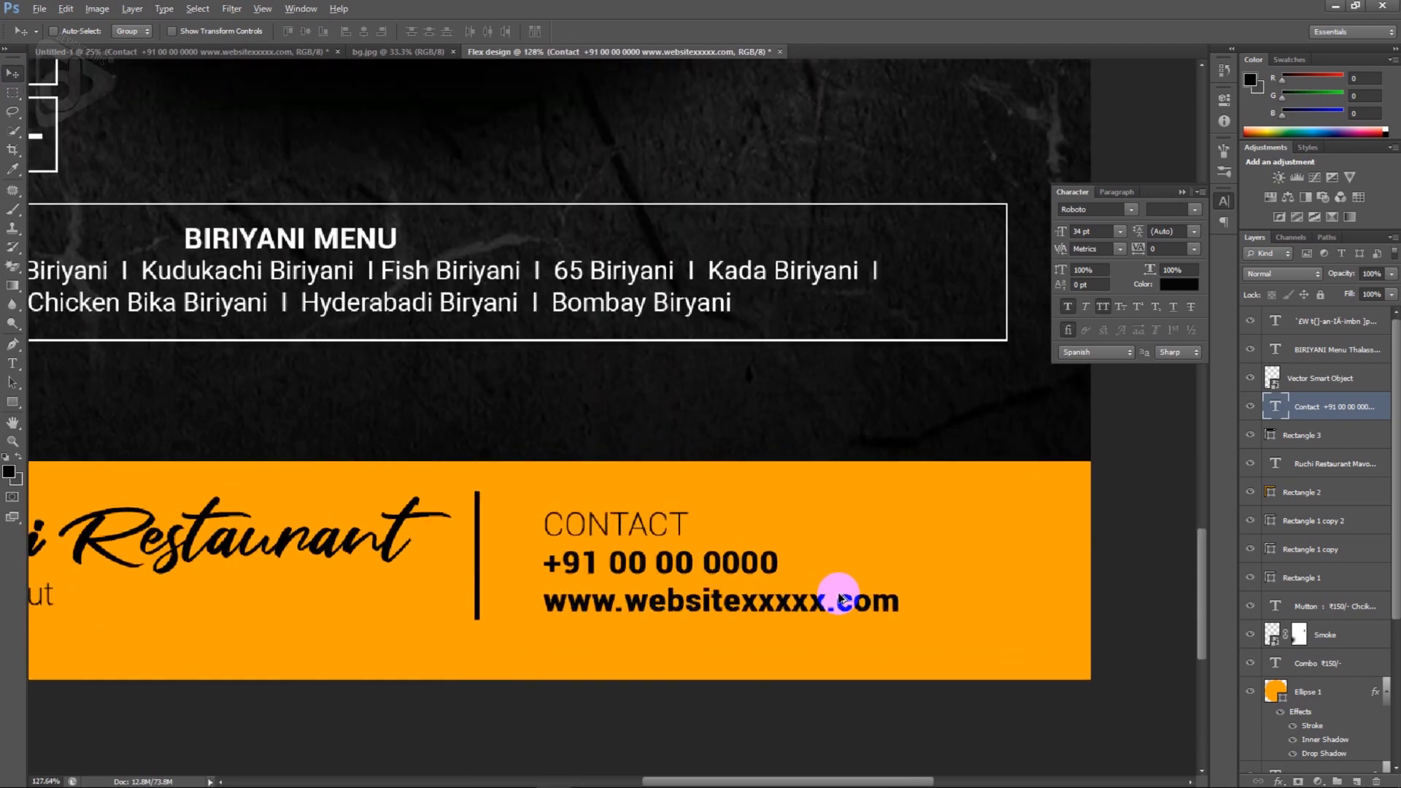
scroll(841, 600, down, 5)
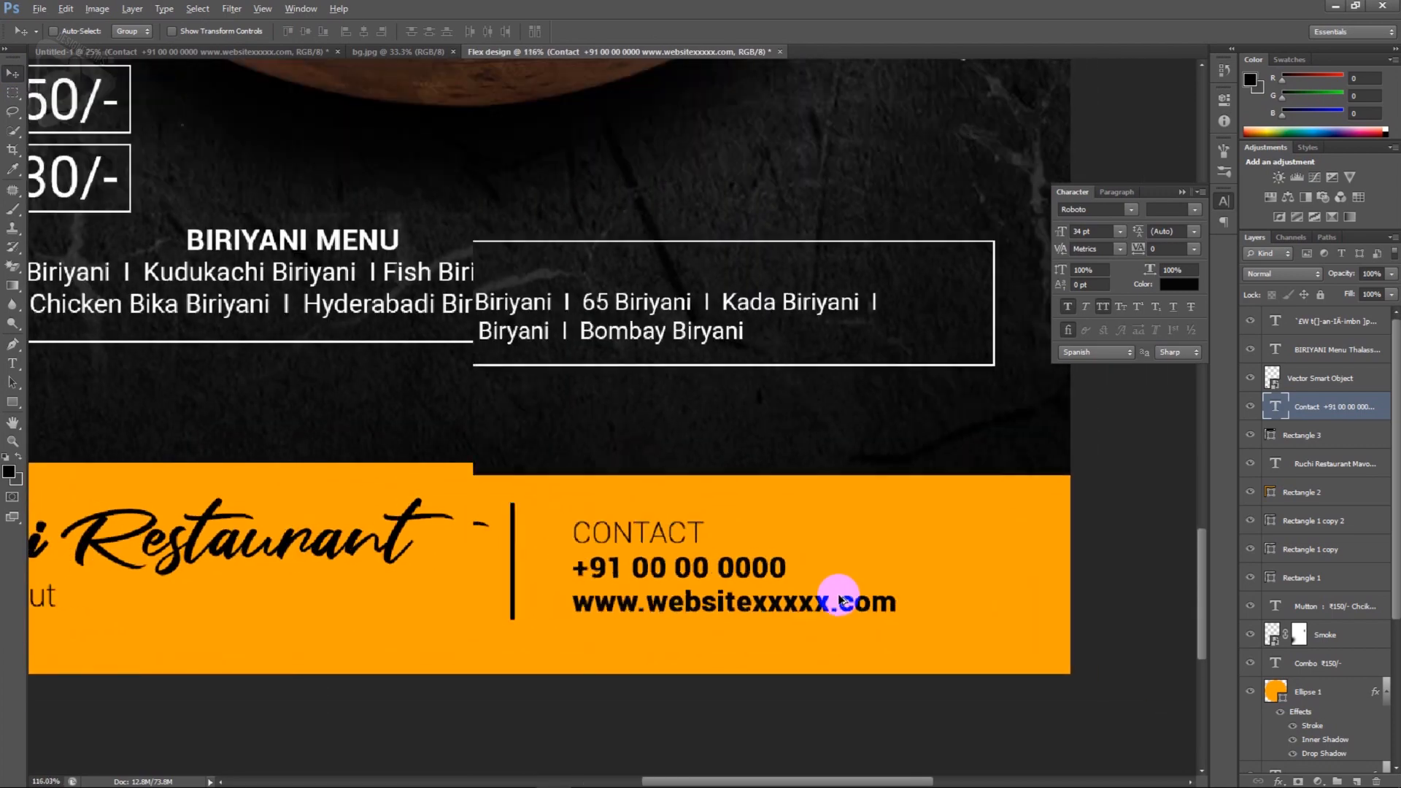
scroll(839, 600, down, 1)
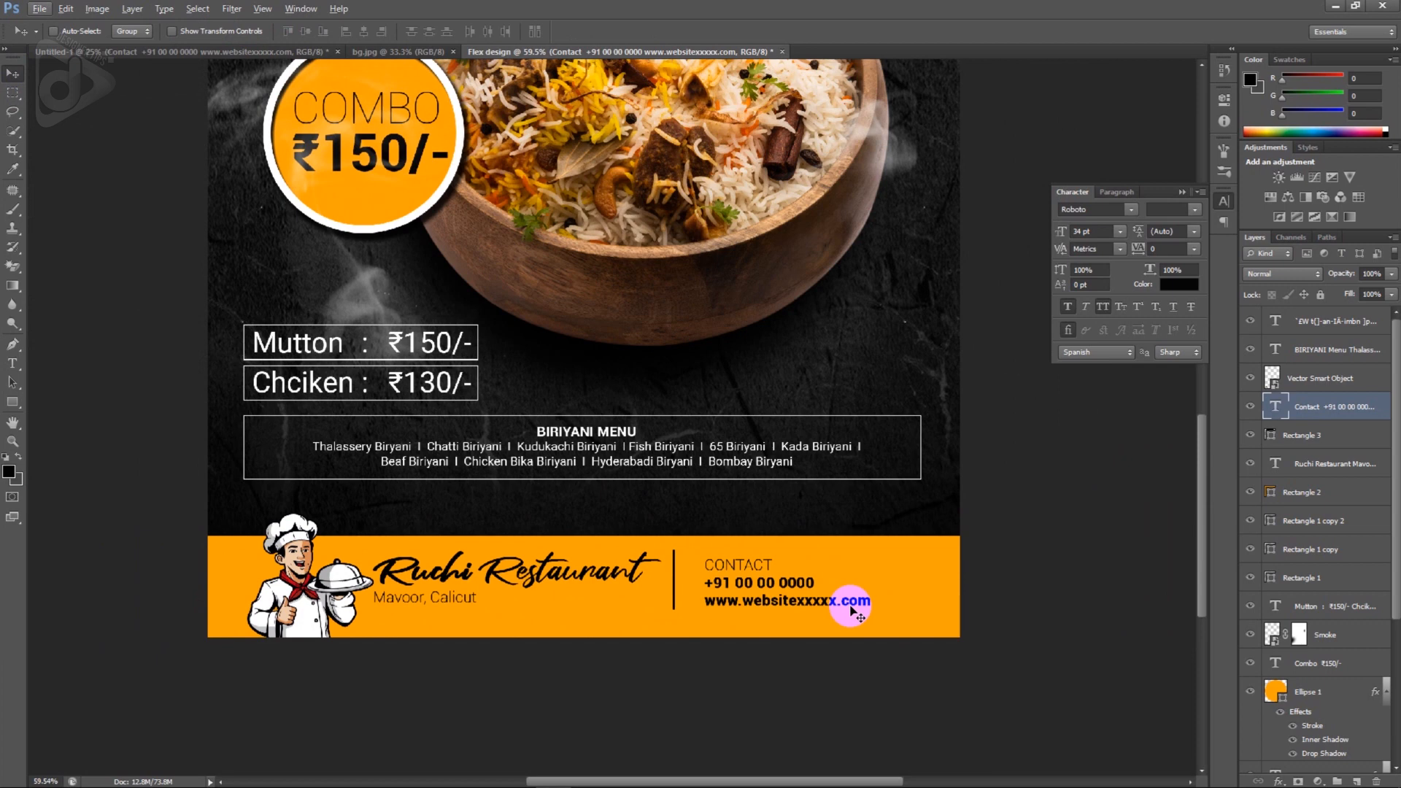
key(shift+Right)
key(shift+Right)
key(shift+Right)
key(shift+Right)
key(shift+Right)
key(shift+Right)
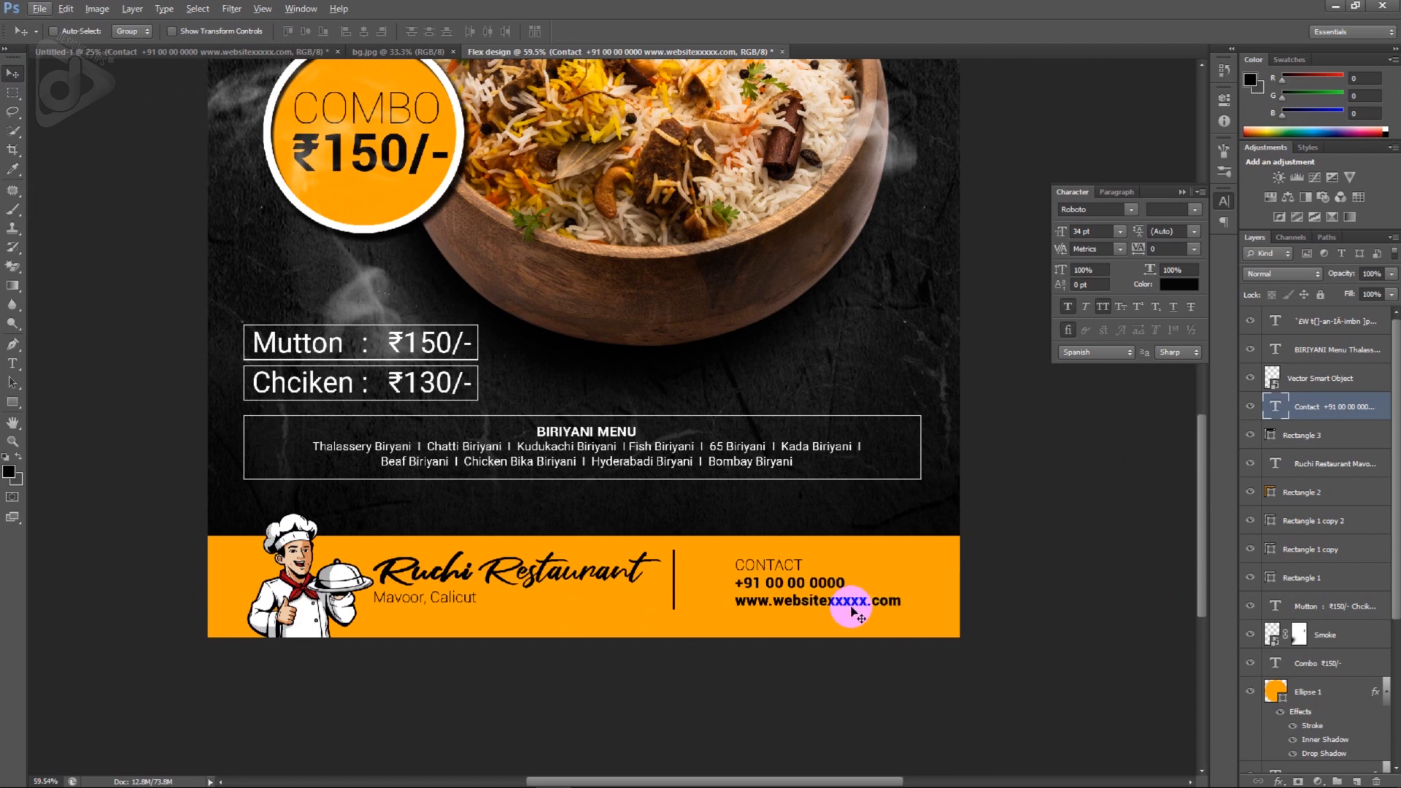
- Shift the black vertical divider right so it sits midway between the restaurant name and the contact text
right_click(675, 581)
click(705, 590)
key(shift+Right)
key(shift+Right)
key(shift+Right)
key(shift+Right)
key(shift+Right)
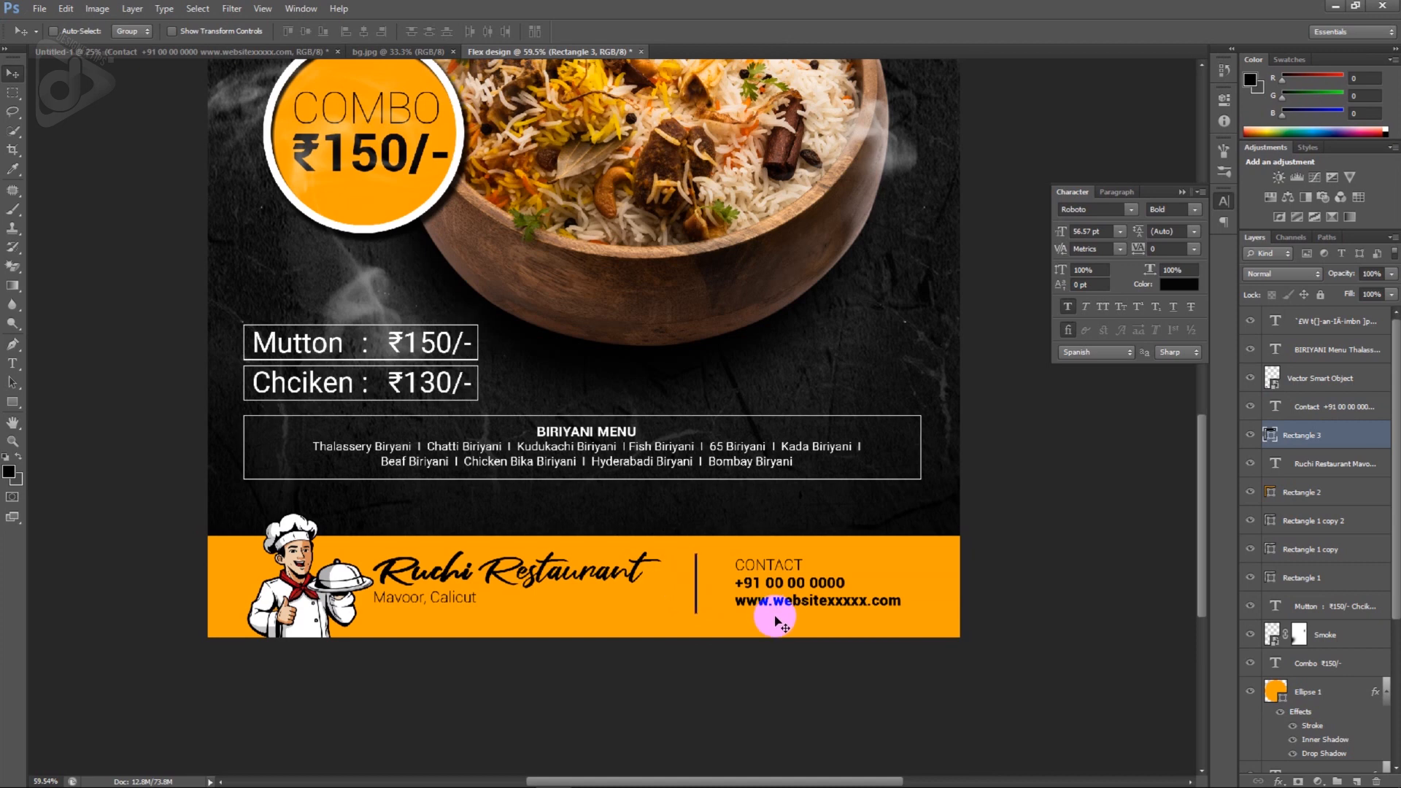
- Move the biriyani menu text together with its white frame slightly down, closer to the orange band
right_click(720, 483)
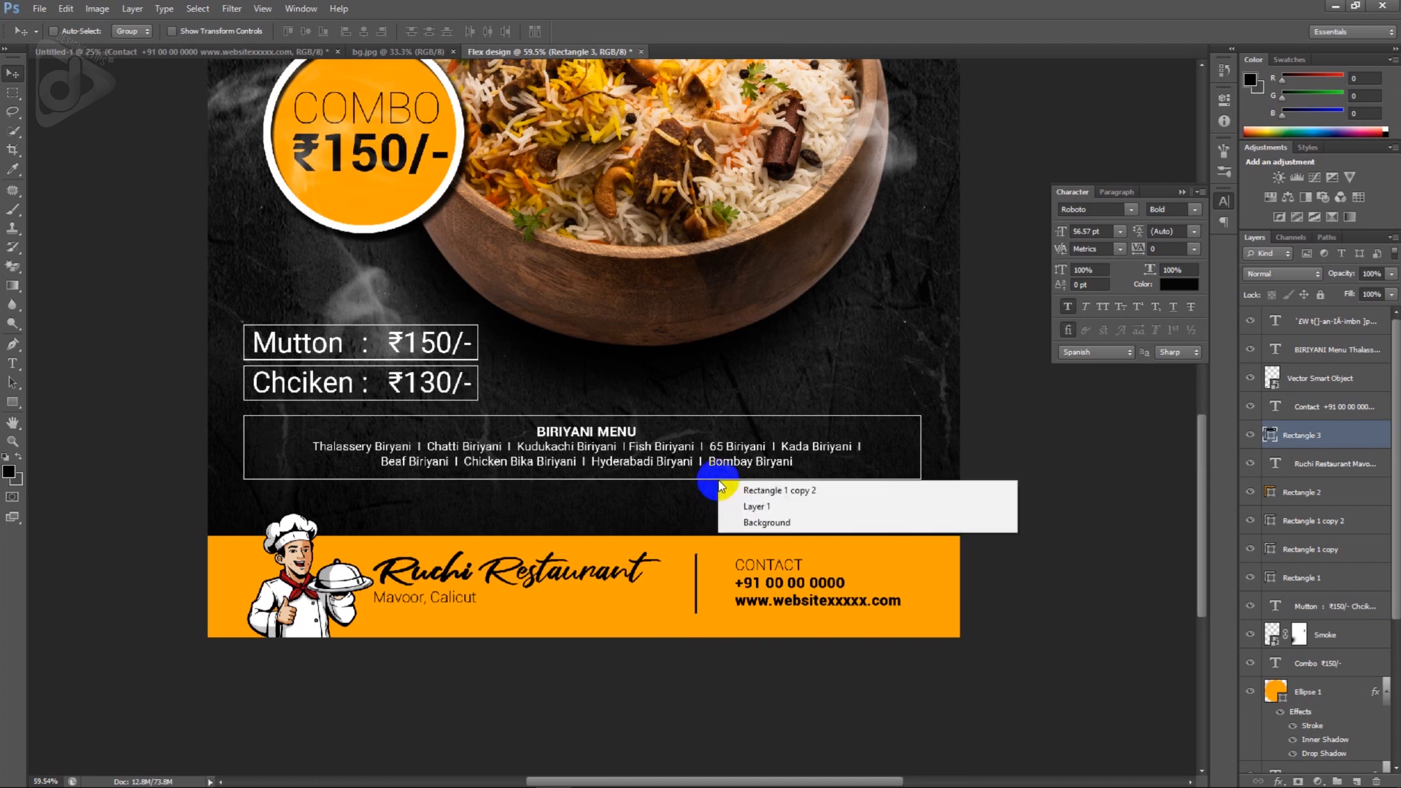
click(737, 490)
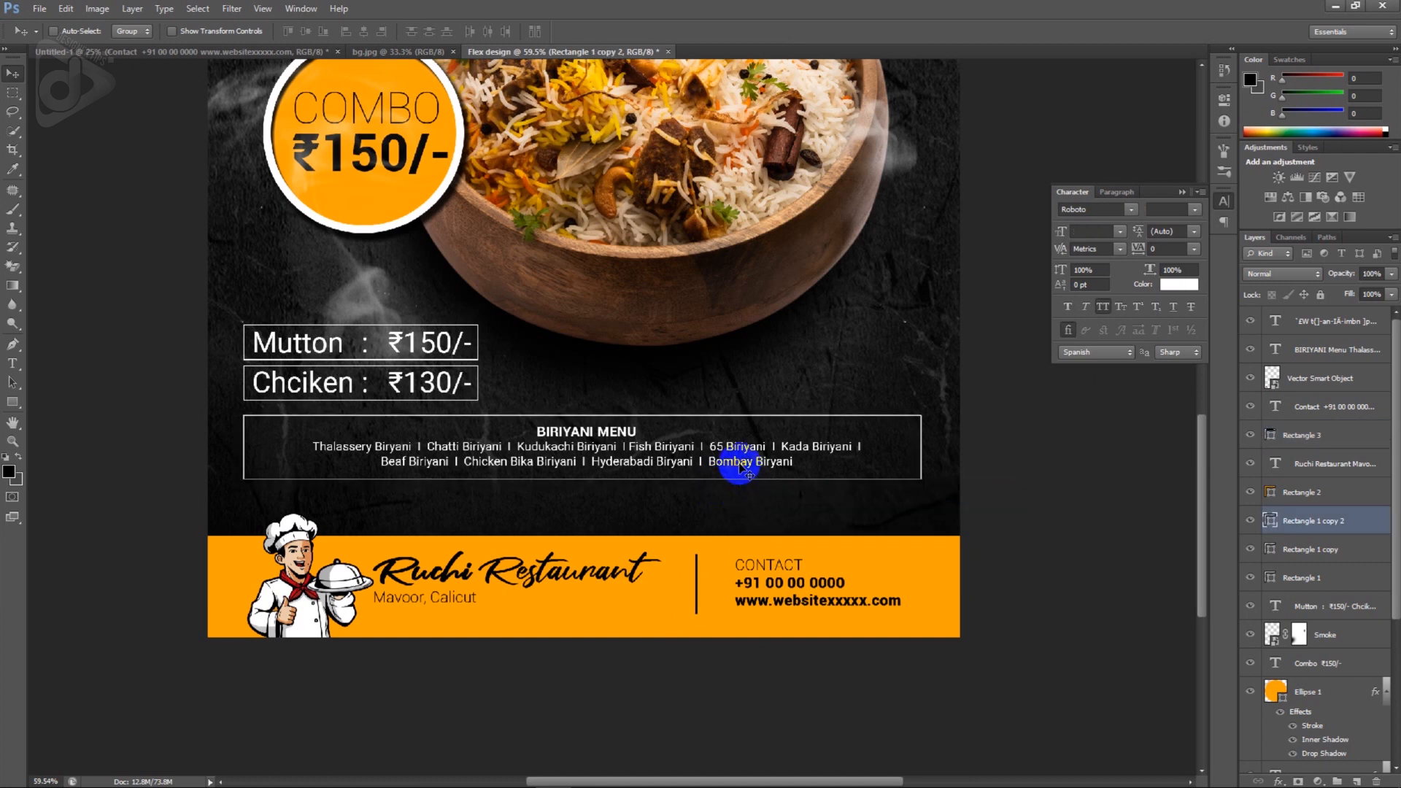
ctrl+shift+click(740, 464)
key(shift+Down)
key(shift+Down)
key(shift+Down)
key(shift+Down)
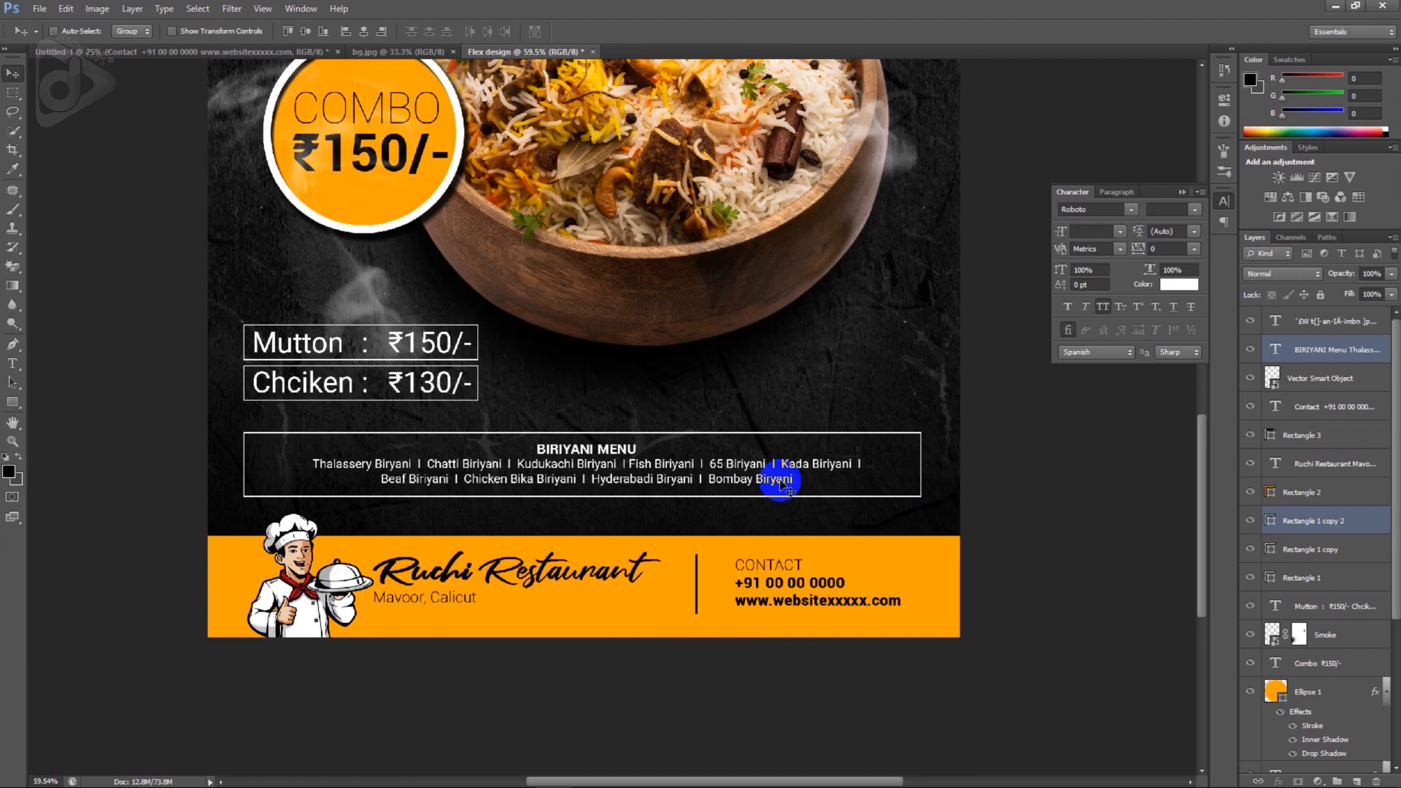
scroll(783, 484, down, 5)
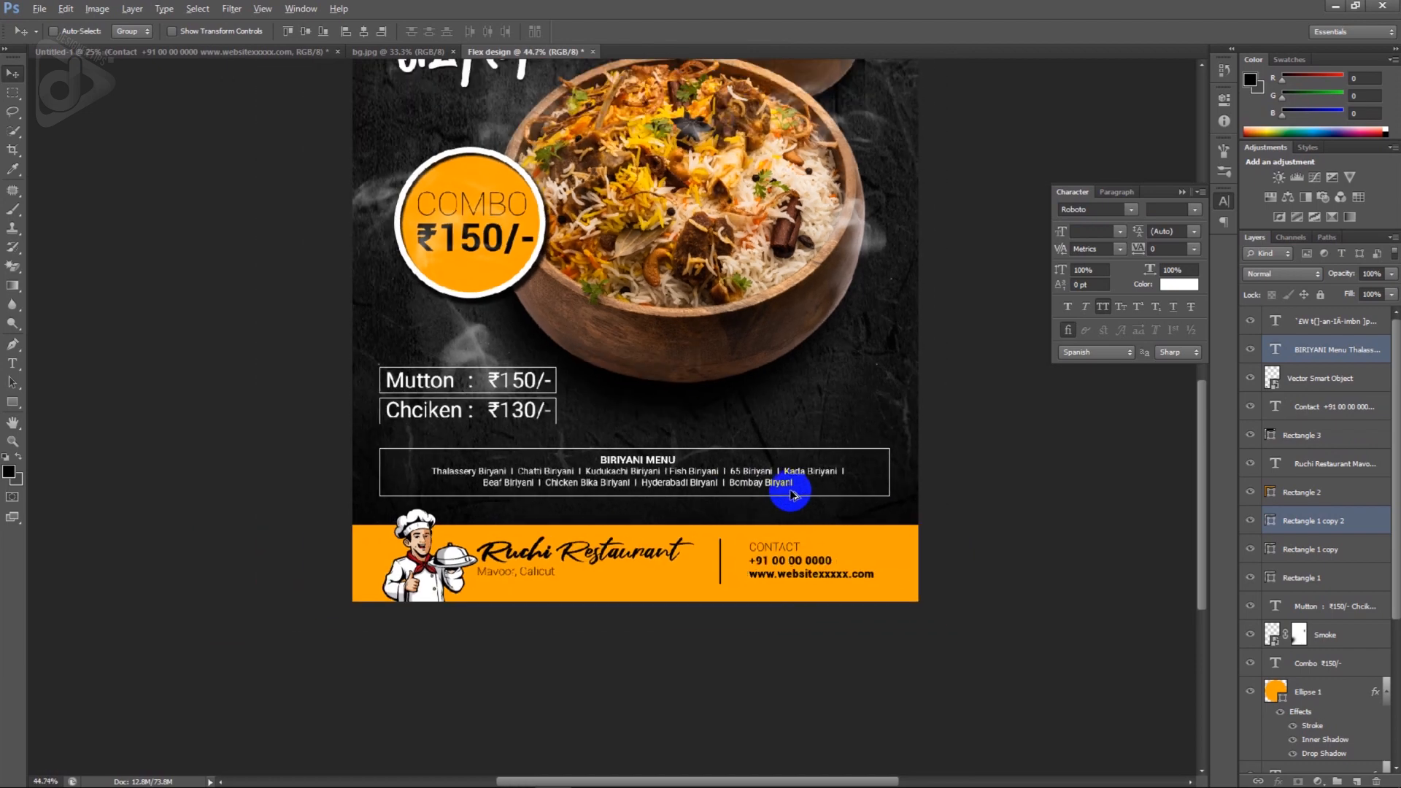